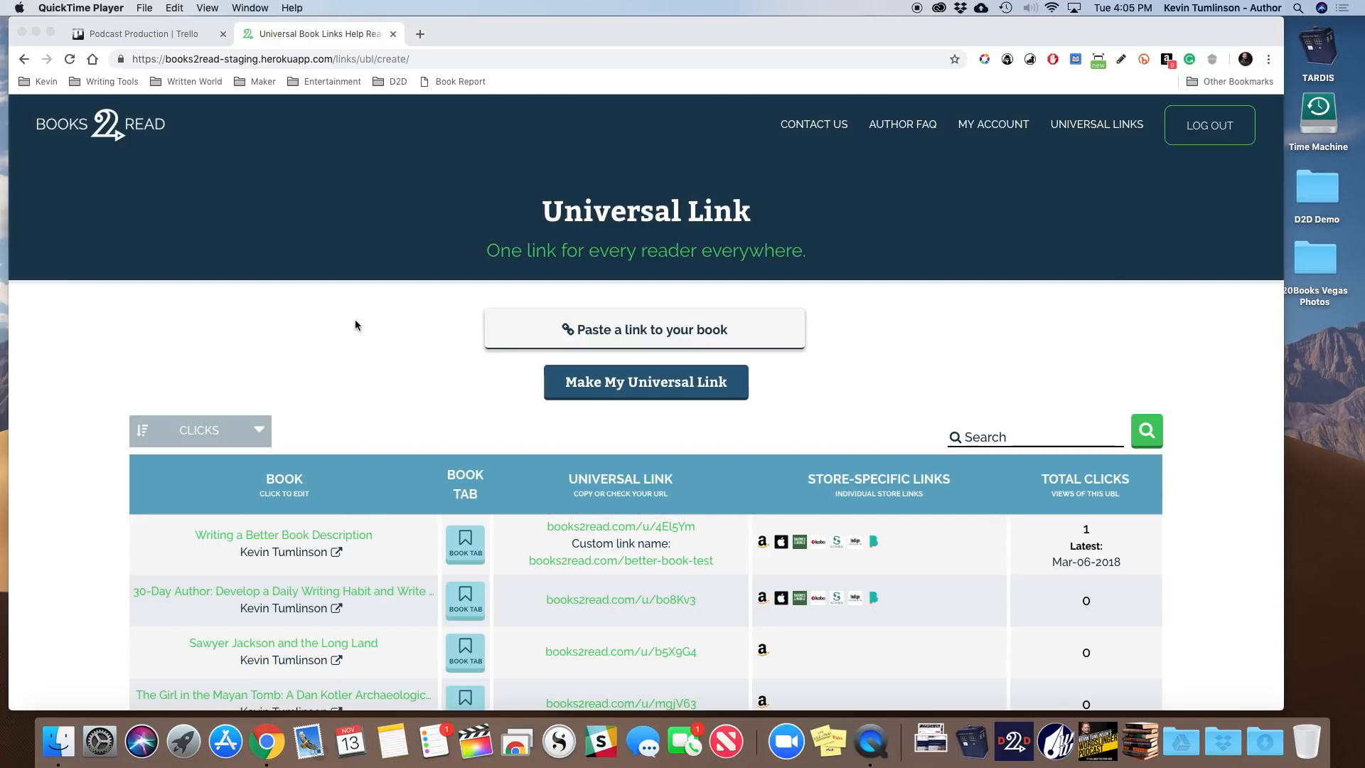
Step: Look through the universal links dashboard, examining the listed books, their custom link names, store-specific links and click totals
{"action": "scroll", "coordinate": [355, 324], "scroll_direction": "down", "scroll_amount": 2}
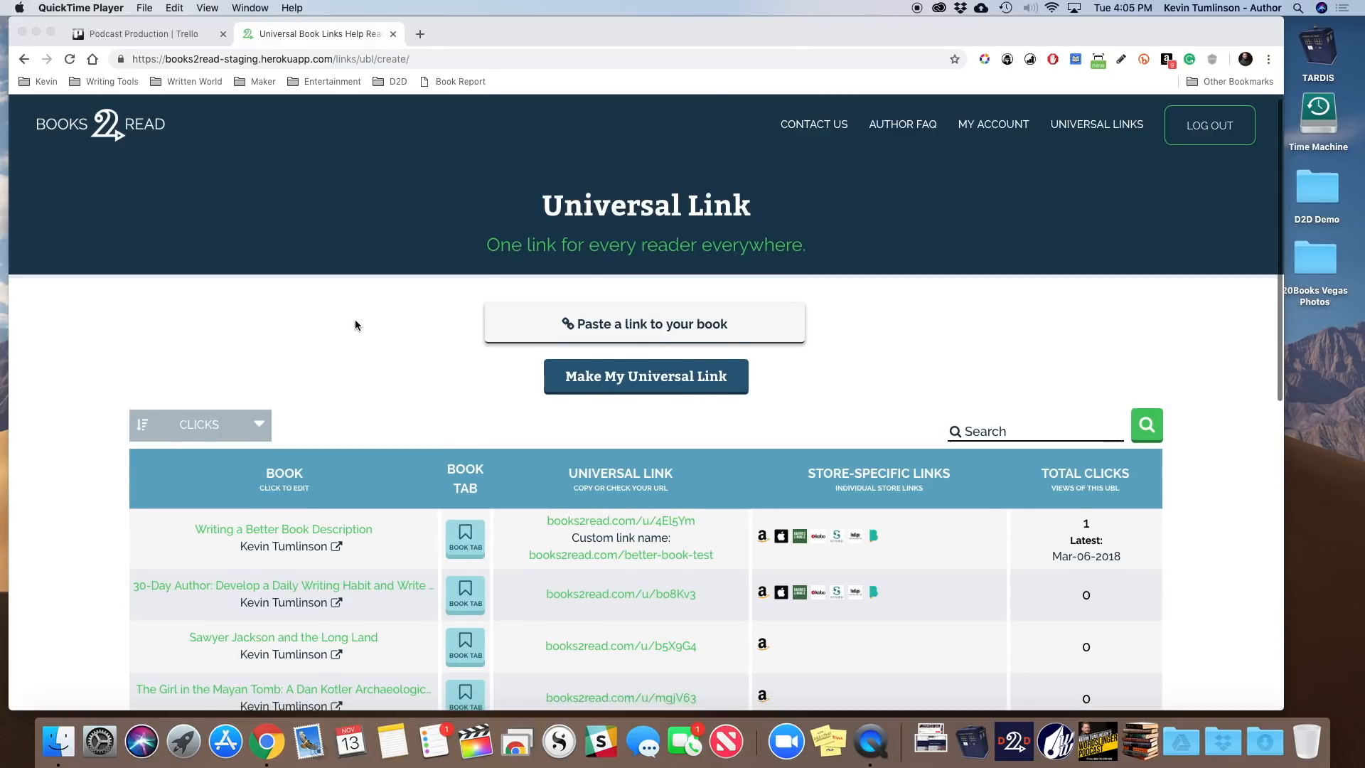
{"action": "scroll", "coordinate": [355, 325], "scroll_direction": "down", "scroll_amount": 3}
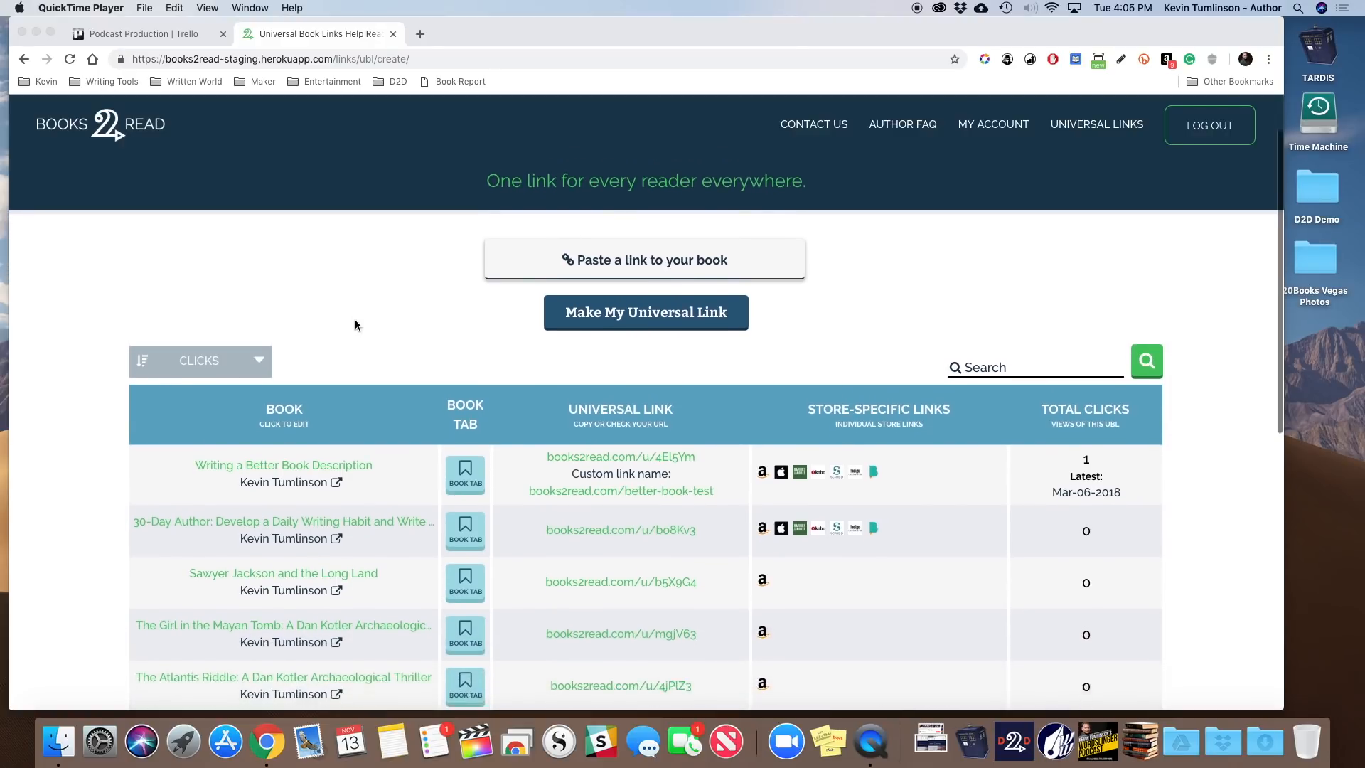
{"action": "scroll", "coordinate": [356, 325], "scroll_direction": "down", "scroll_amount": 3}
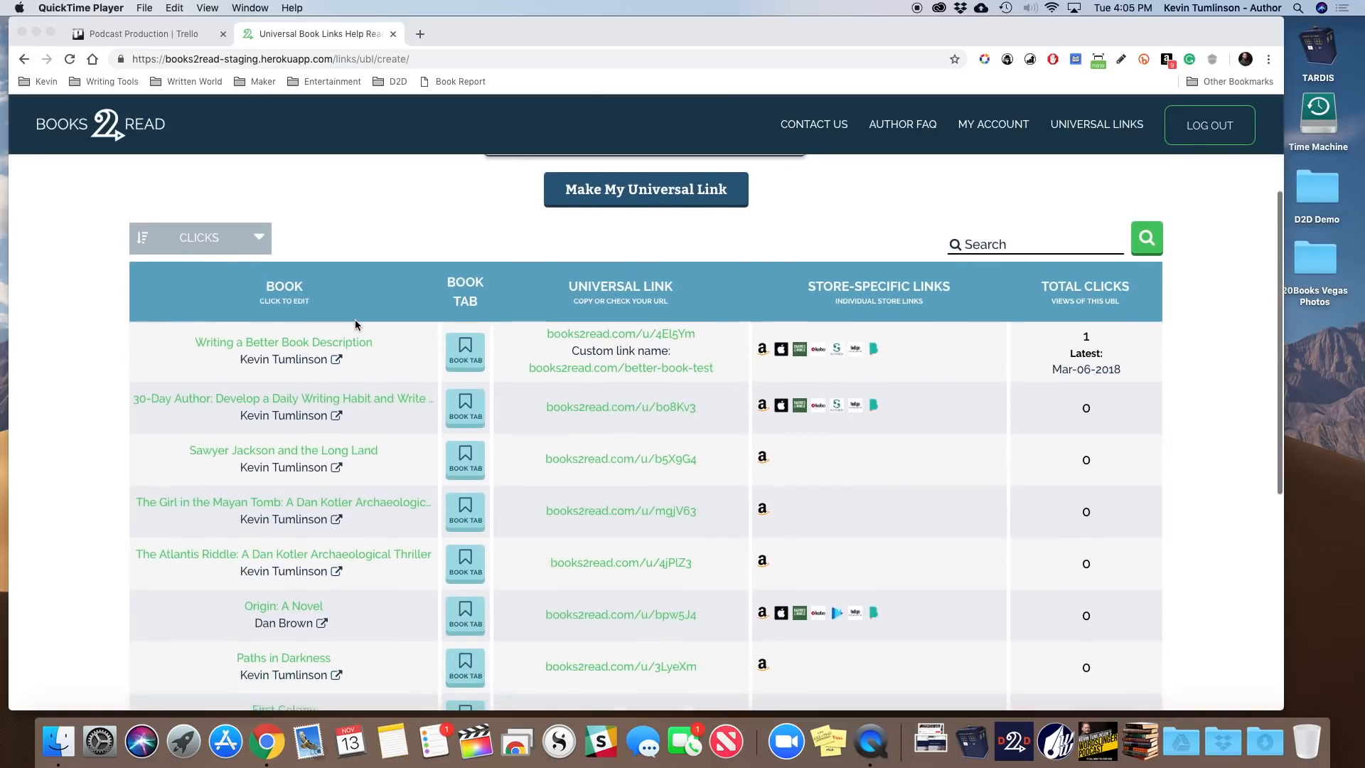
{"action": "scroll", "coordinate": [355, 325], "scroll_direction": "up", "scroll_amount": 2}
{"action": "scroll", "coordinate": [356, 325], "scroll_direction": "up", "scroll_amount": 4}
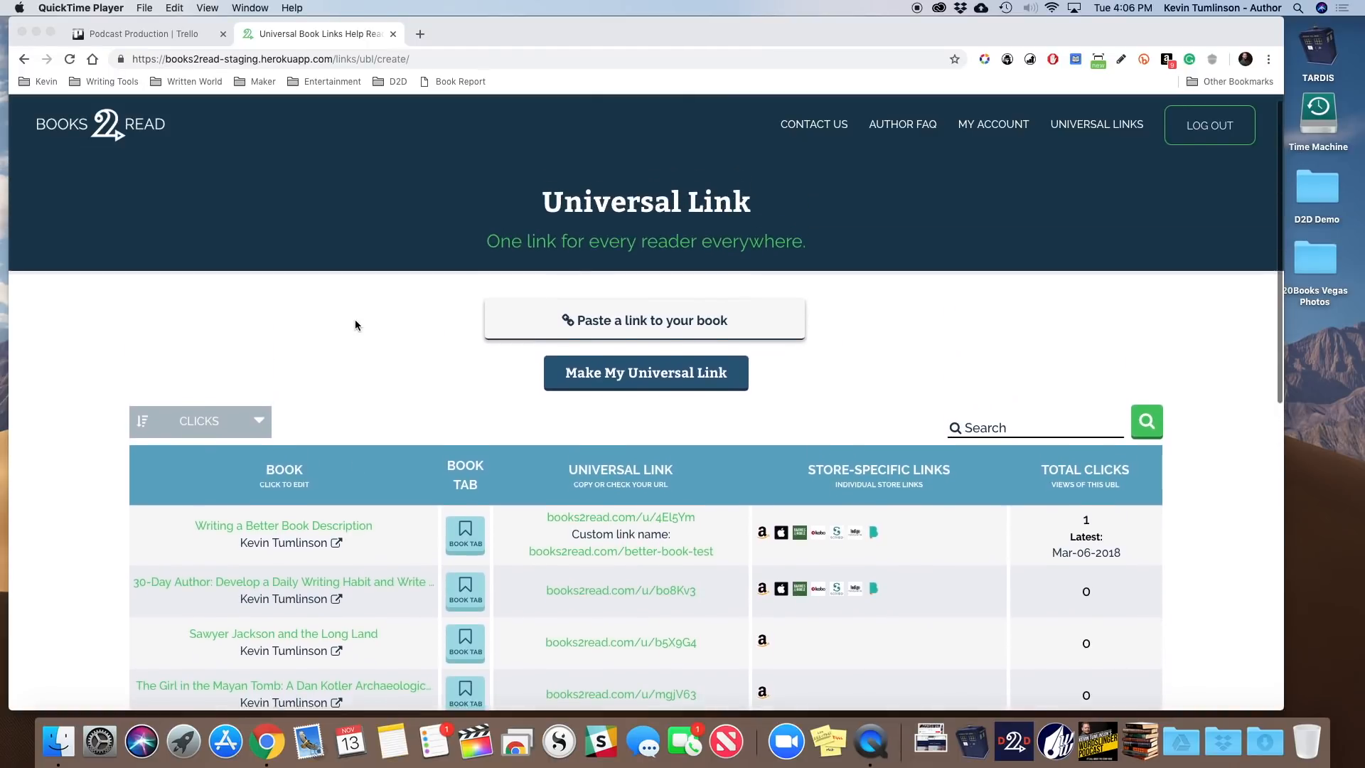
{"action": "scroll", "coordinate": [356, 325], "scroll_direction": "down", "scroll_amount": 3}
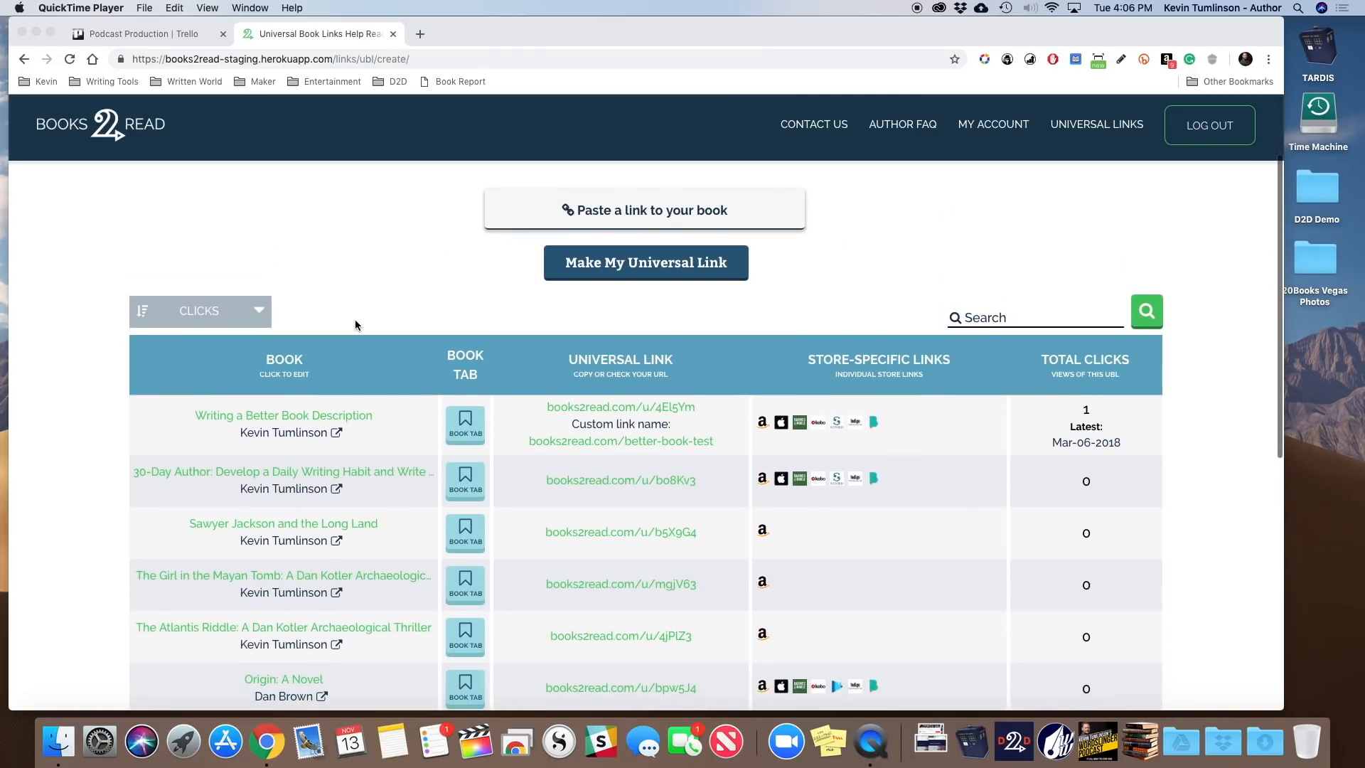
{"action": "scroll", "coordinate": [355, 324], "scroll_direction": "up", "scroll_amount": 2}
{"action": "scroll", "coordinate": [356, 325], "scroll_direction": "up", "scroll_amount": 3}
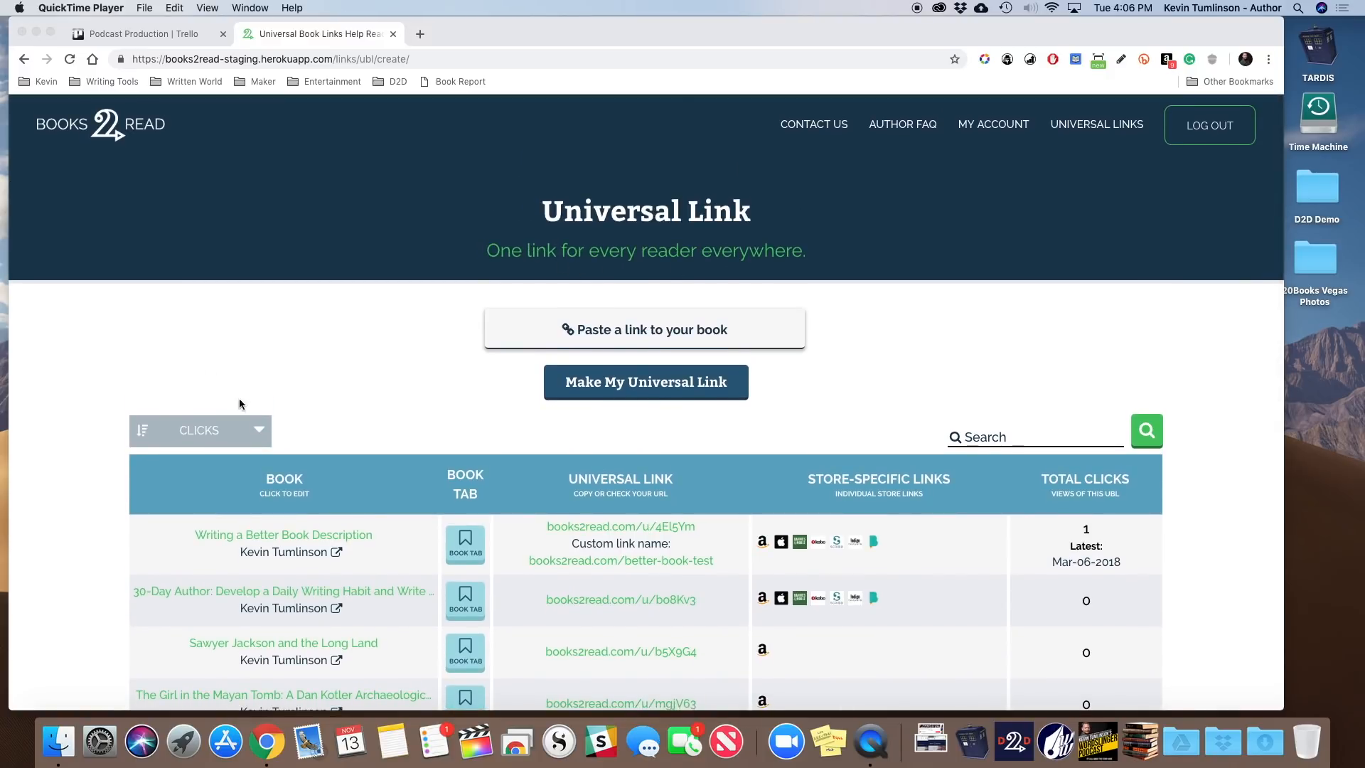
{"action": "scroll", "coordinate": [288, 500], "scroll_direction": "down", "scroll_amount": 5}
{"action": "scroll", "coordinate": [288, 504], "scroll_direction": "down", "scroll_amount": 2}
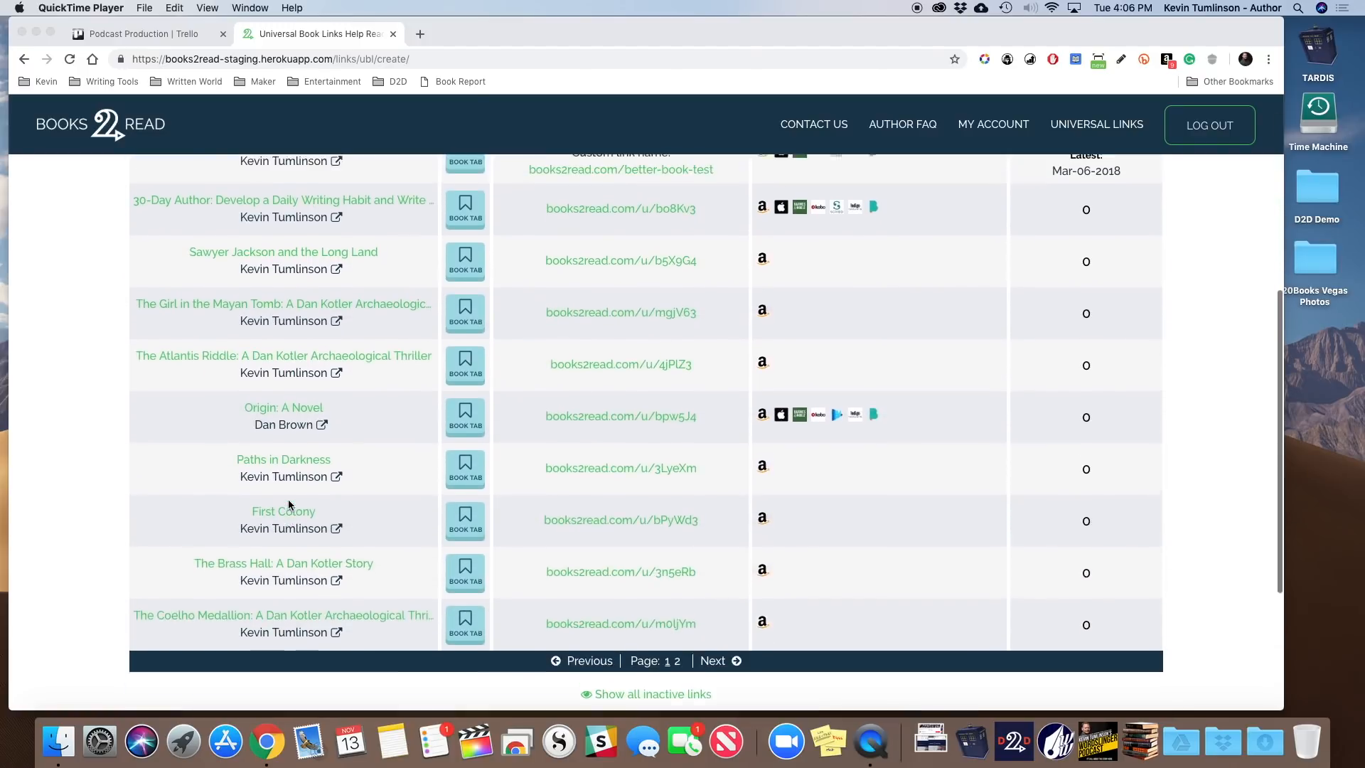
{"action": "scroll", "coordinate": [288, 503], "scroll_direction": "up", "scroll_amount": 6}
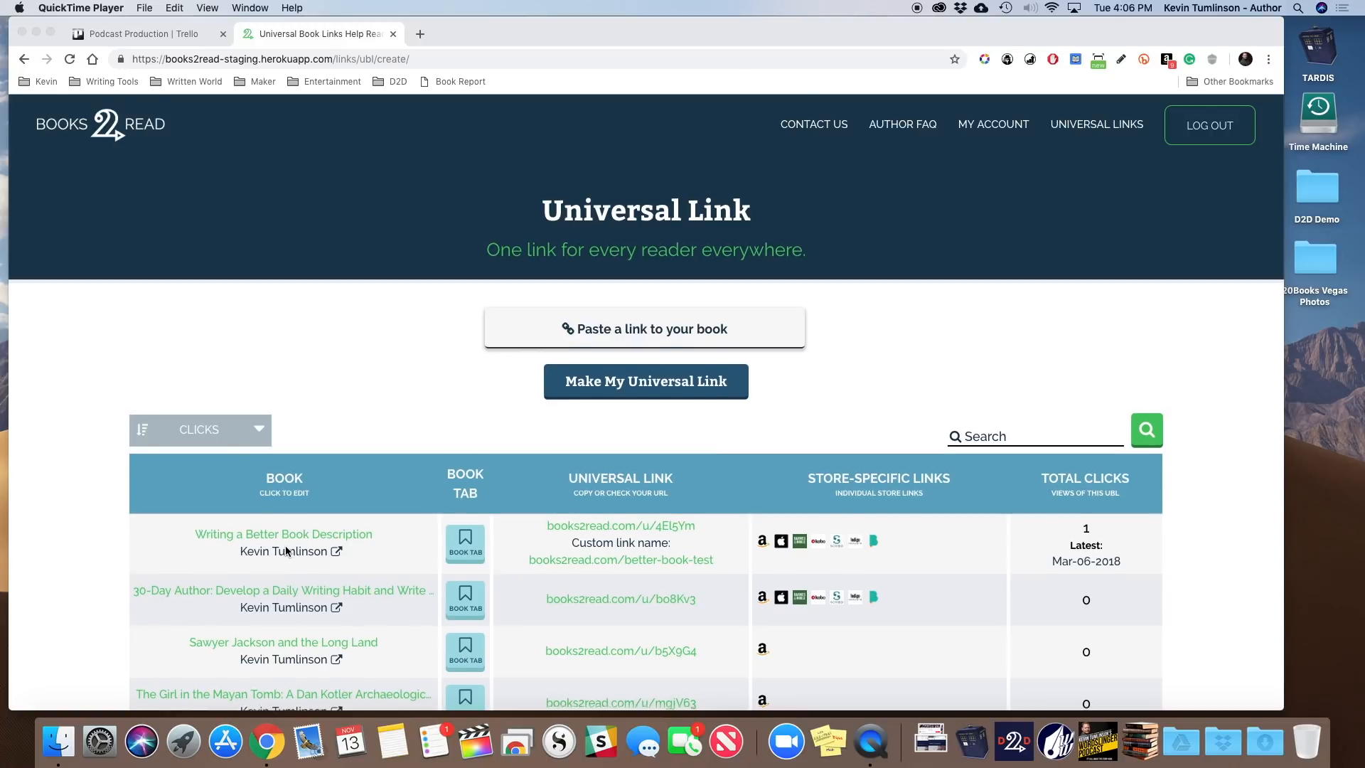
{"action": "scroll", "coordinate": [286, 552], "scroll_direction": "down", "scroll_amount": 1}
{"action": "scroll", "coordinate": [286, 551], "scroll_direction": "up", "scroll_amount": 1}
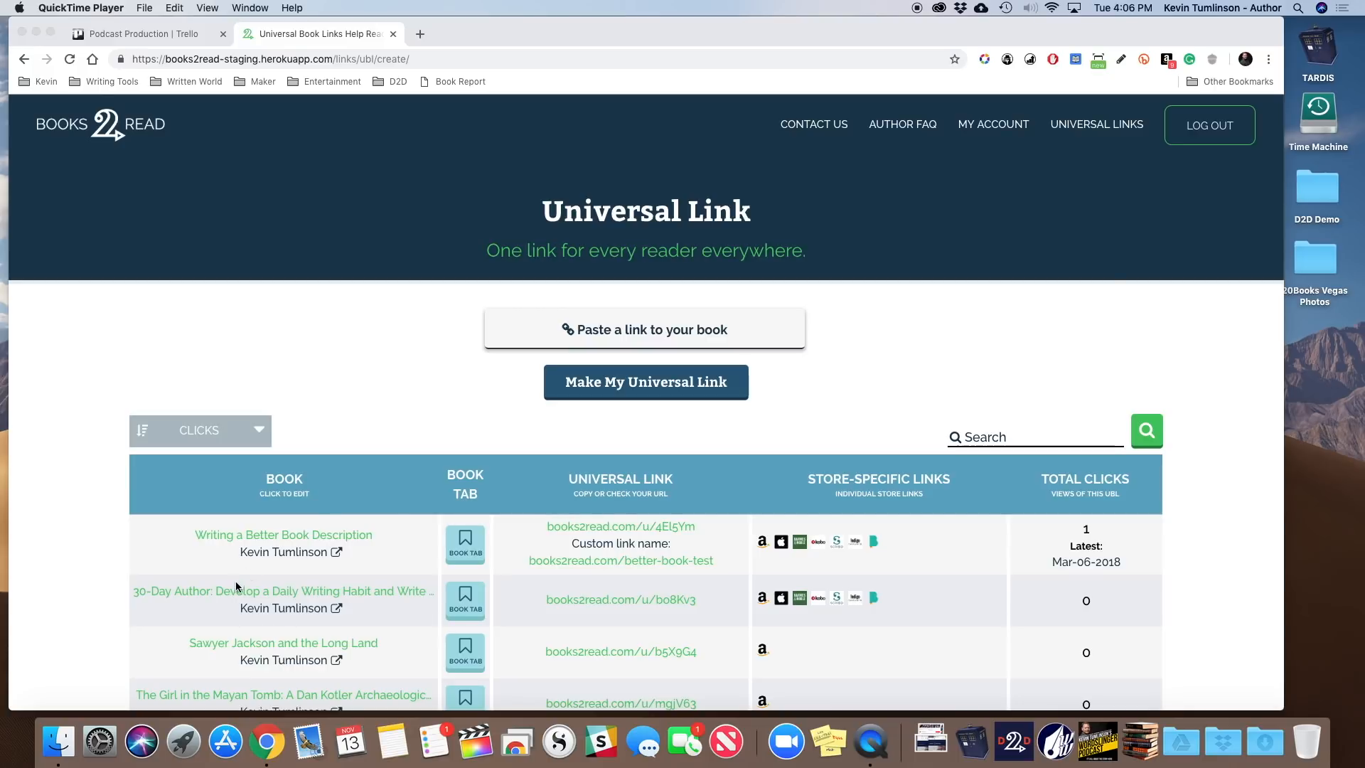
{"action": "scroll", "coordinate": [236, 582], "scroll_direction": "down", "scroll_amount": 1}
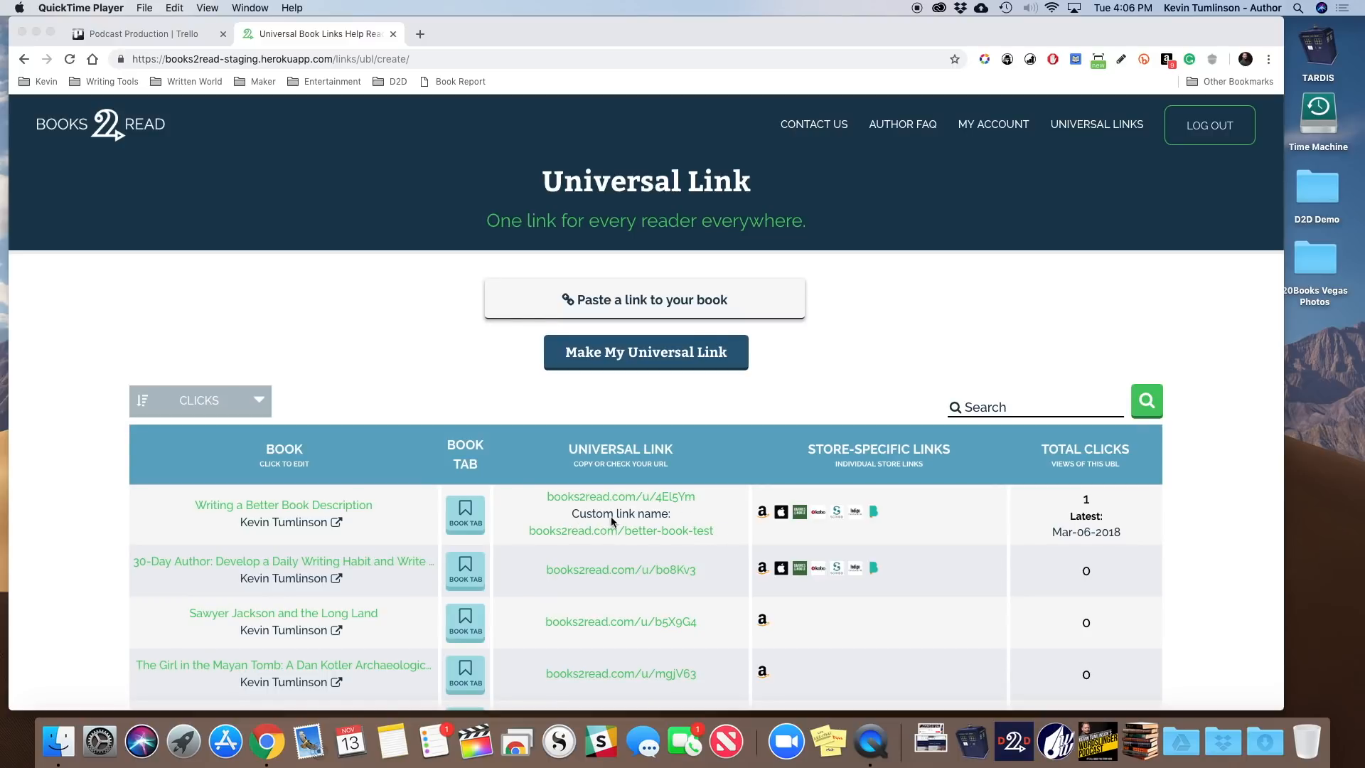
{"action": "scroll", "coordinate": [630, 523], "scroll_direction": "up", "scroll_amount": 1}
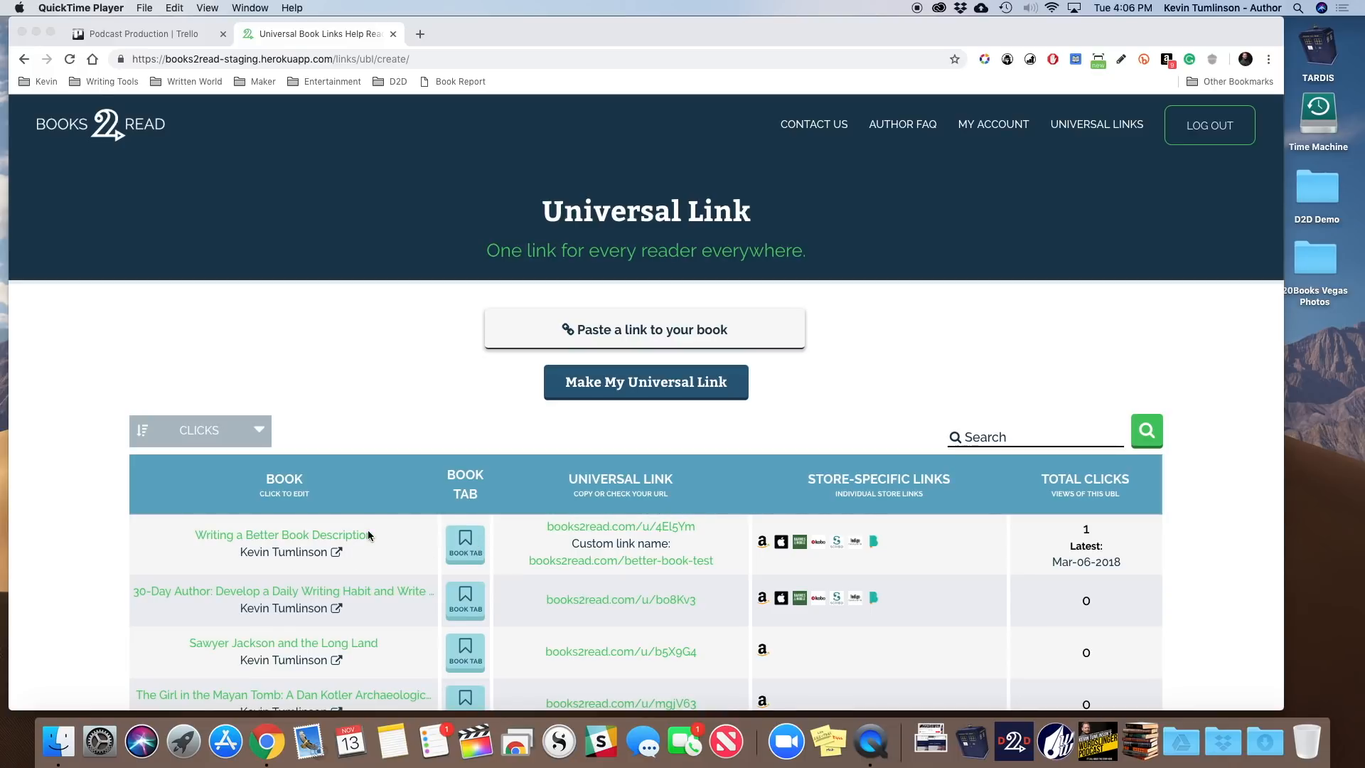
Step: Open the author page from the author entry of the book "Writing a Better Book Description"
{"action": "left_click", "coordinate": [175, 555]}
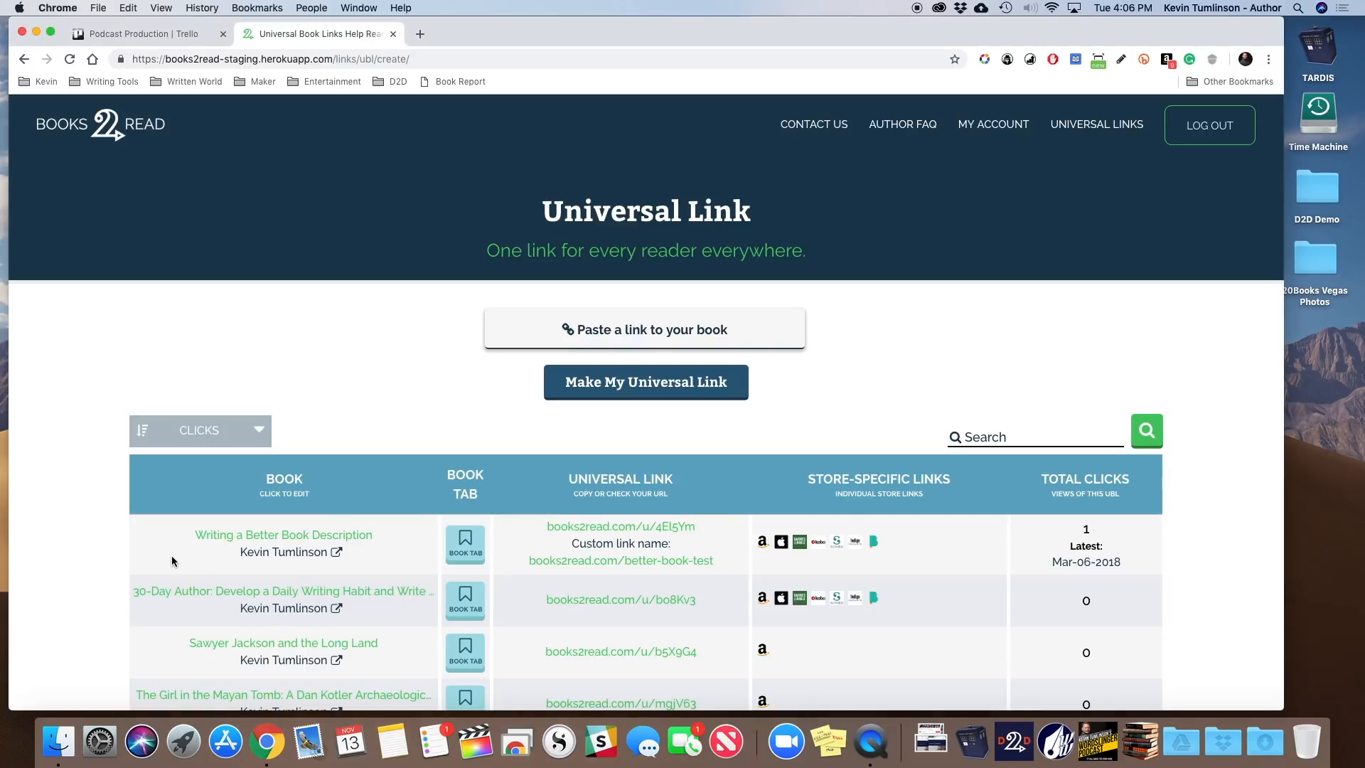
{"action": "left_click", "coordinate": [257, 562]}
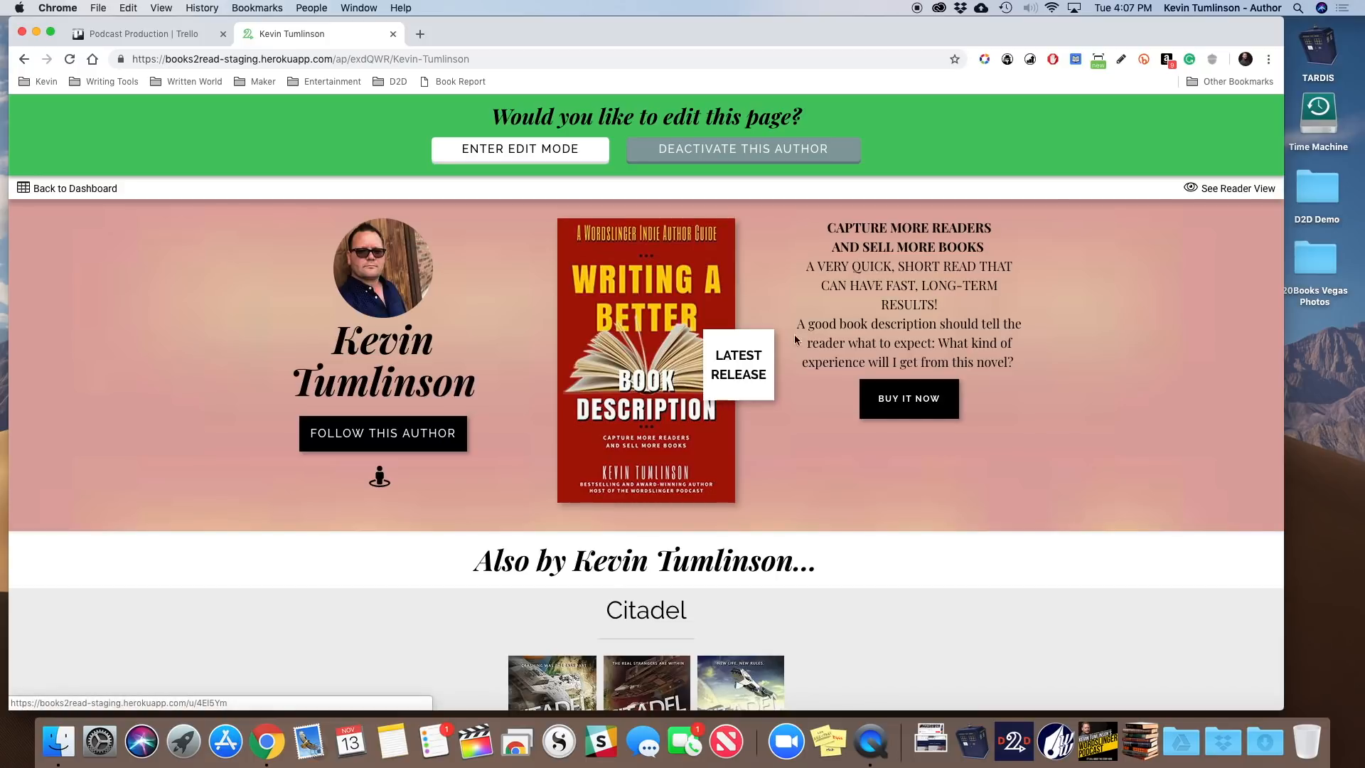
Step: Review the author page from the latest release through the Citadel, Dan Kotler, other books and Sawyer Jackson carousels to the author bio
{"action": "scroll", "coordinate": [813, 413], "scroll_direction": "down", "scroll_amount": 6}
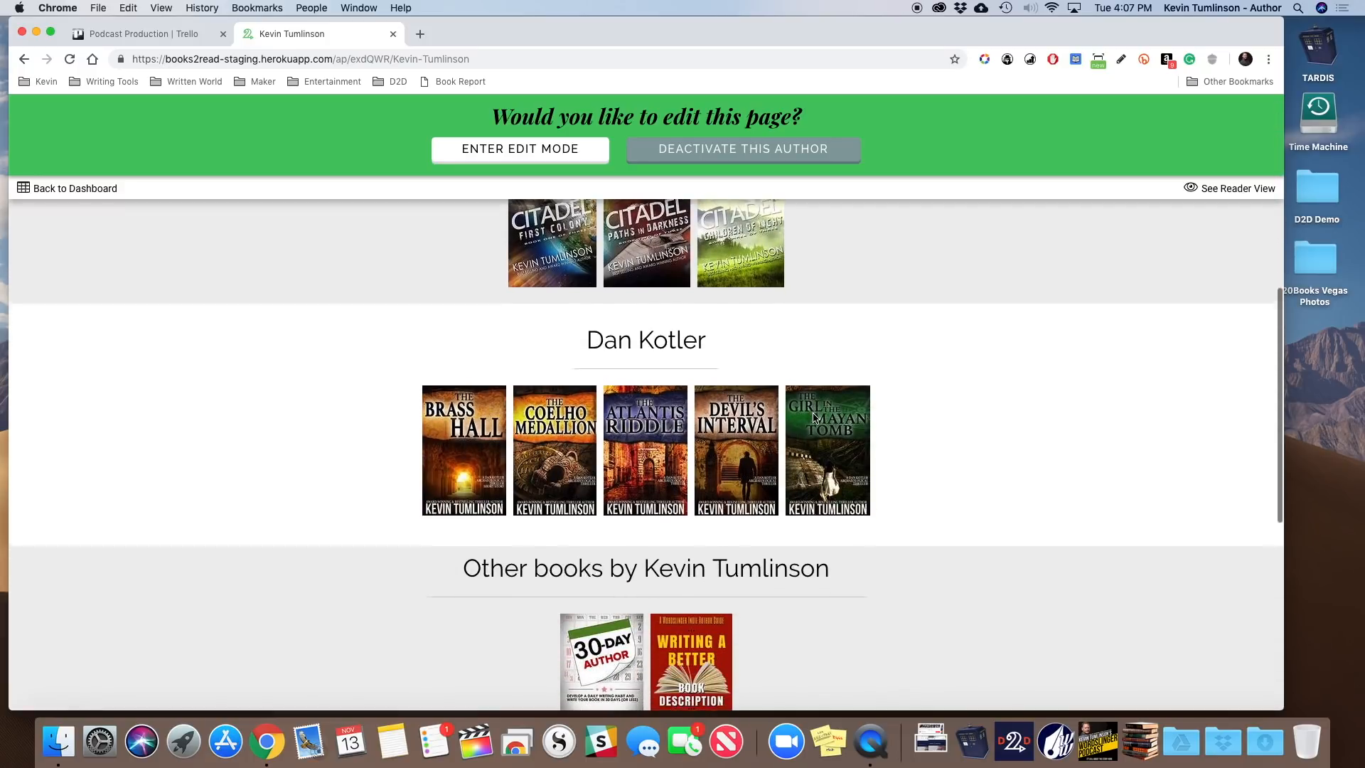
{"action": "scroll", "coordinate": [814, 419], "scroll_direction": "down", "scroll_amount": 5}
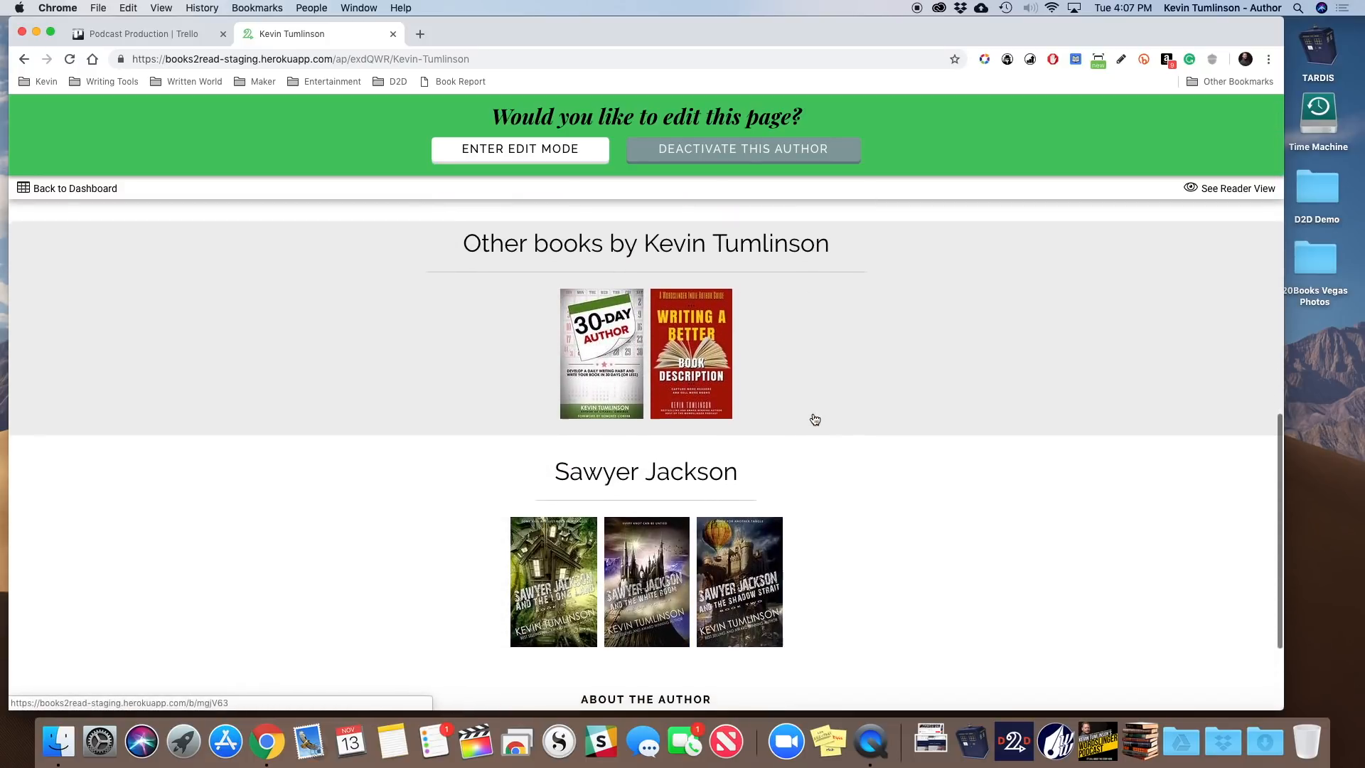
{"action": "scroll", "coordinate": [812, 413], "scroll_direction": "down", "scroll_amount": 2}
{"action": "scroll", "coordinate": [813, 412], "scroll_direction": "up", "scroll_amount": 4}
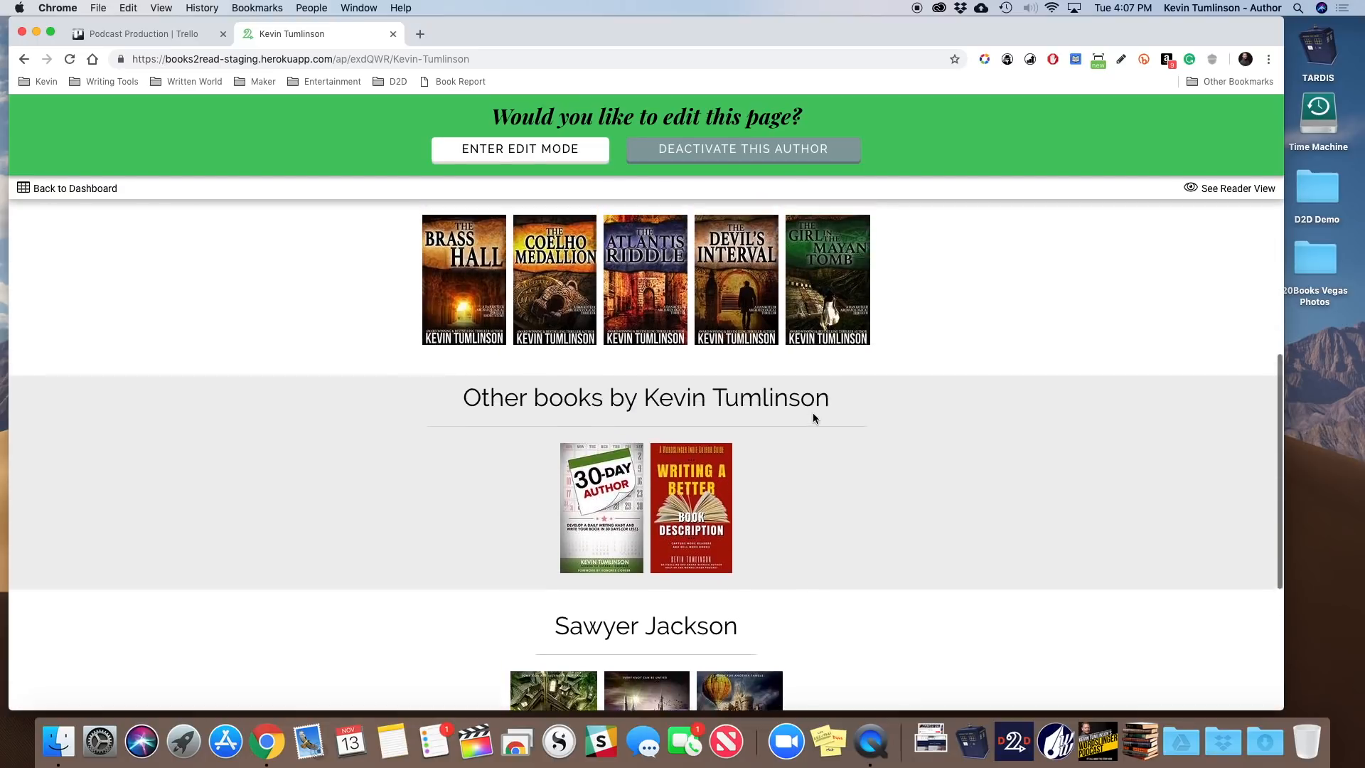
{"action": "scroll", "coordinate": [814, 418], "scroll_direction": "up", "scroll_amount": 1}
{"action": "scroll", "coordinate": [814, 418], "scroll_direction": "up", "scroll_amount": 1}
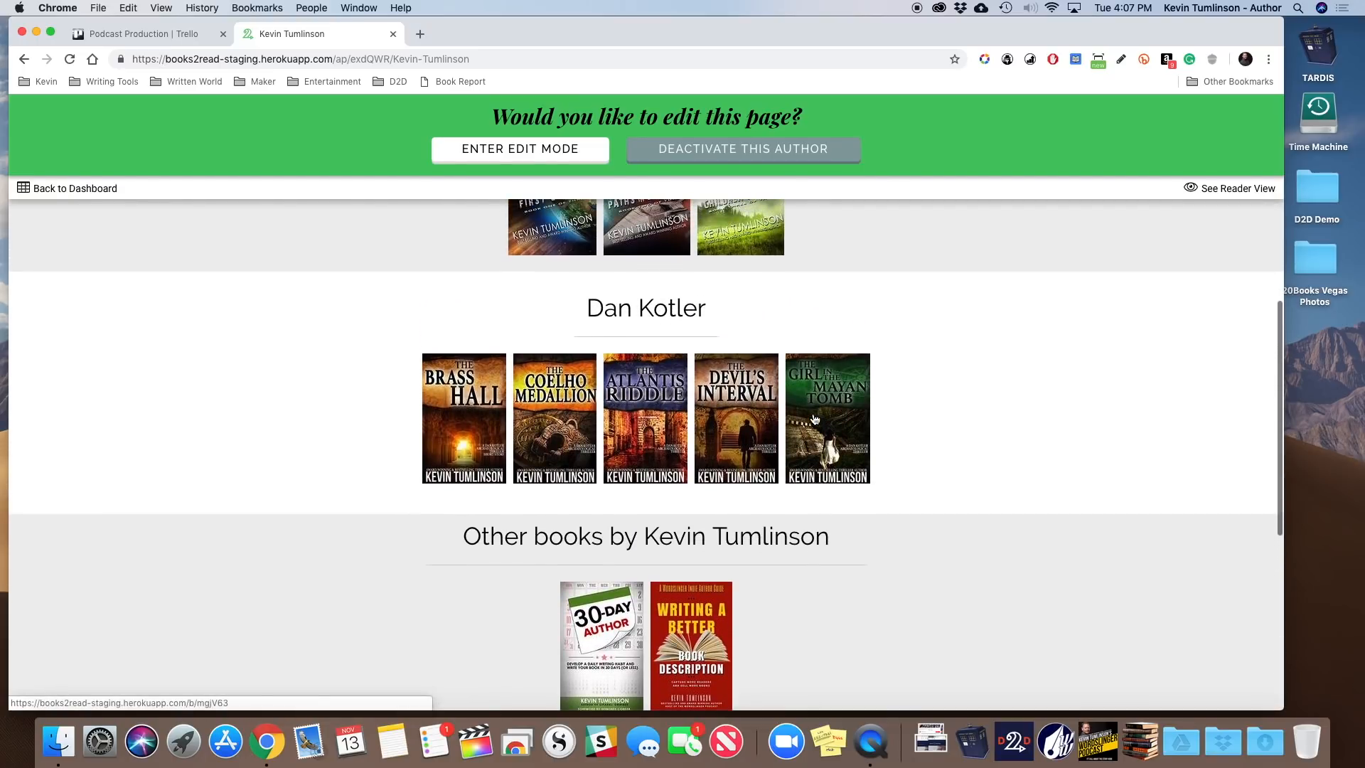
{"action": "scroll", "coordinate": [692, 338], "scroll_direction": "up", "scroll_amount": 1}
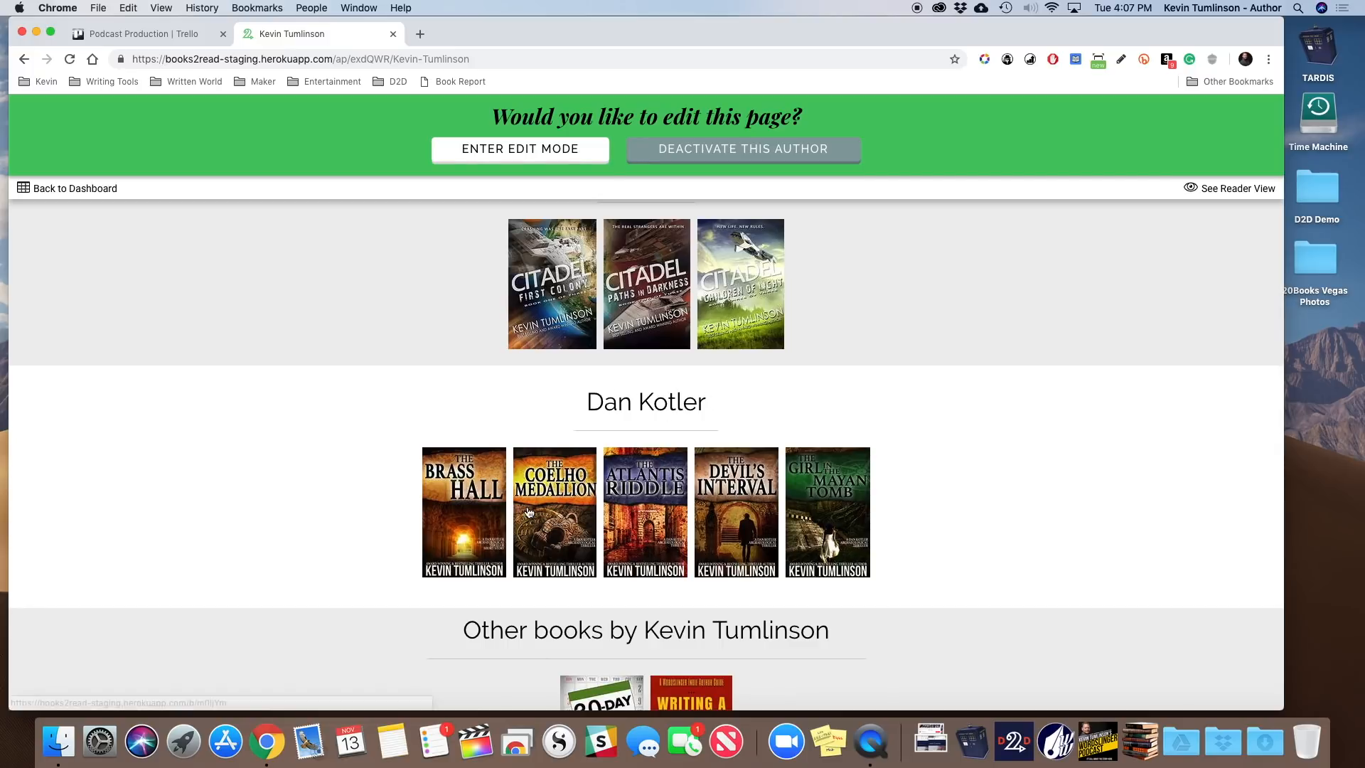
{"action": "scroll", "coordinate": [847, 492], "scroll_direction": "up", "scroll_amount": 3}
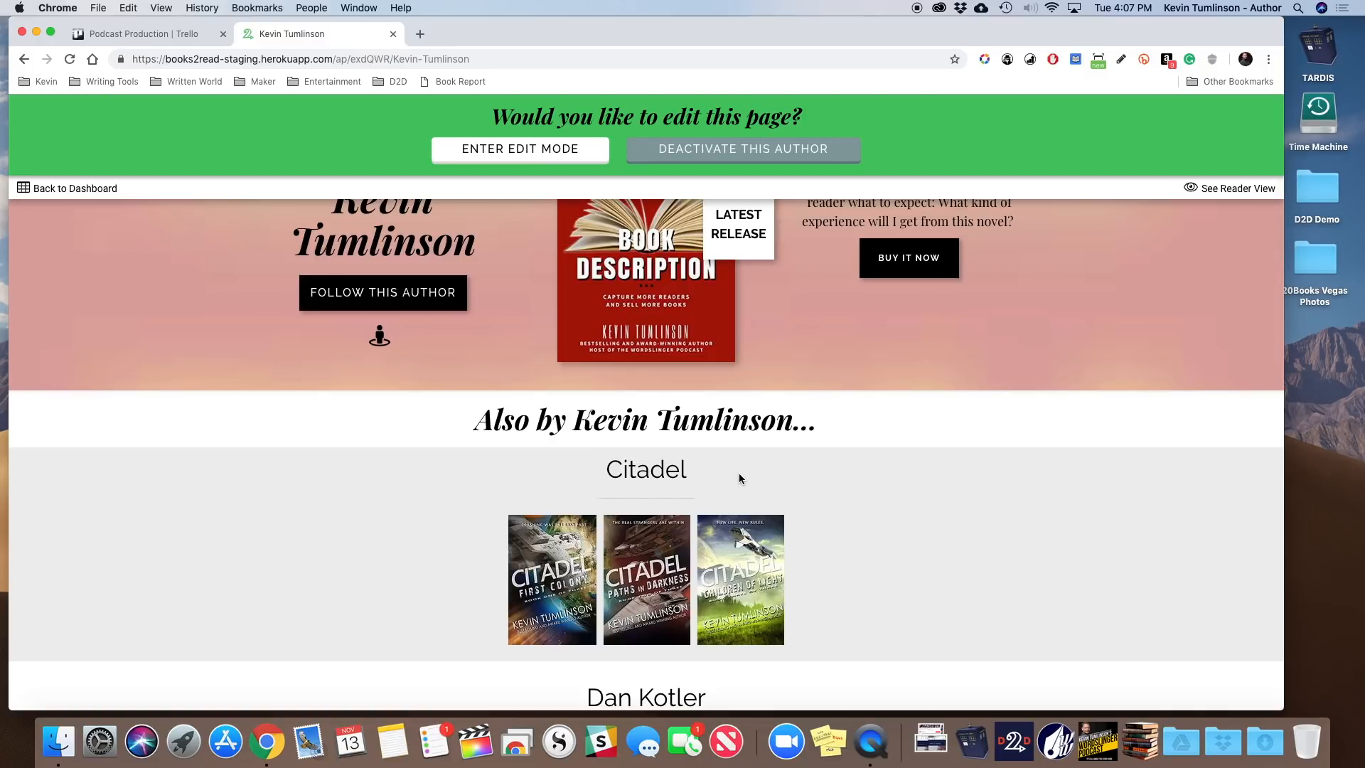
{"action": "scroll", "coordinate": [654, 583], "scroll_direction": "down", "scroll_amount": 6}
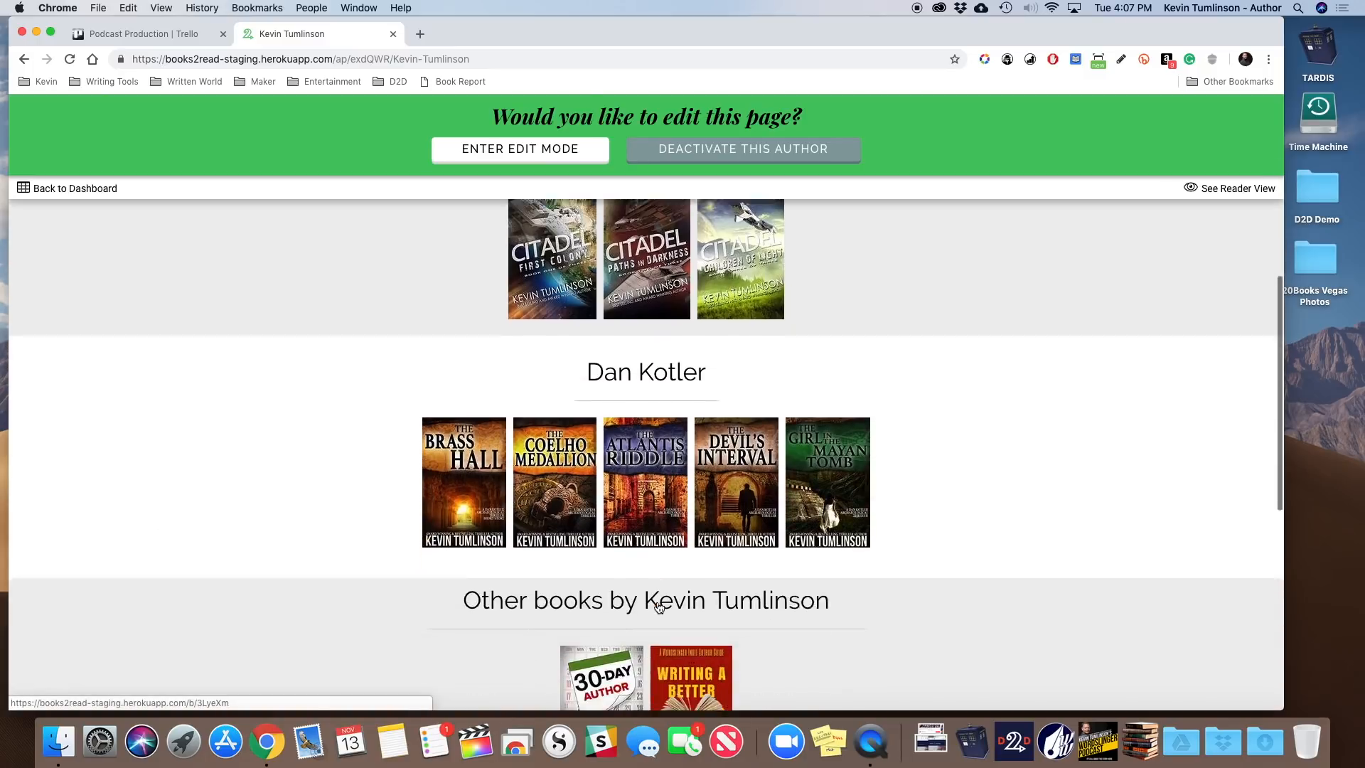
{"action": "scroll", "coordinate": [659, 606], "scroll_direction": "down", "scroll_amount": 3}
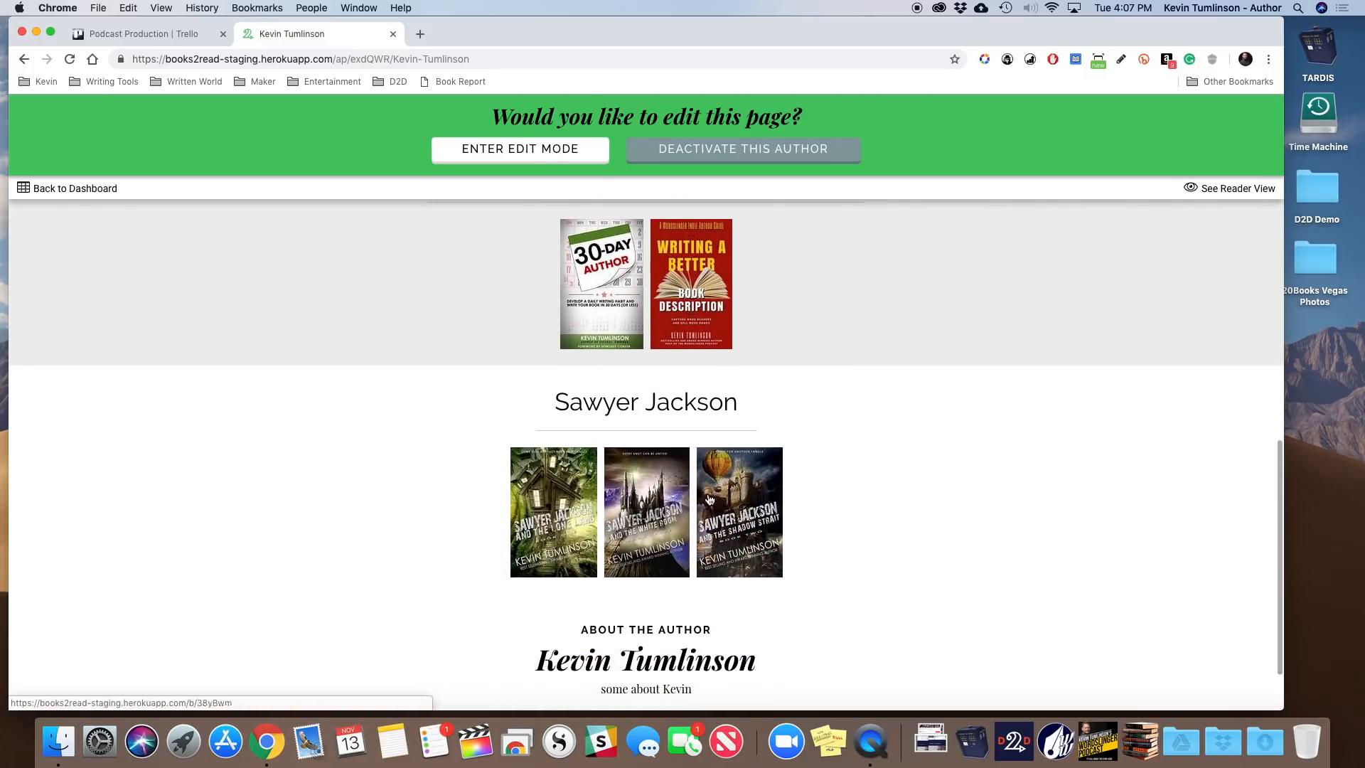
{"action": "scroll", "coordinate": [783, 505], "scroll_direction": "up", "scroll_amount": 3}
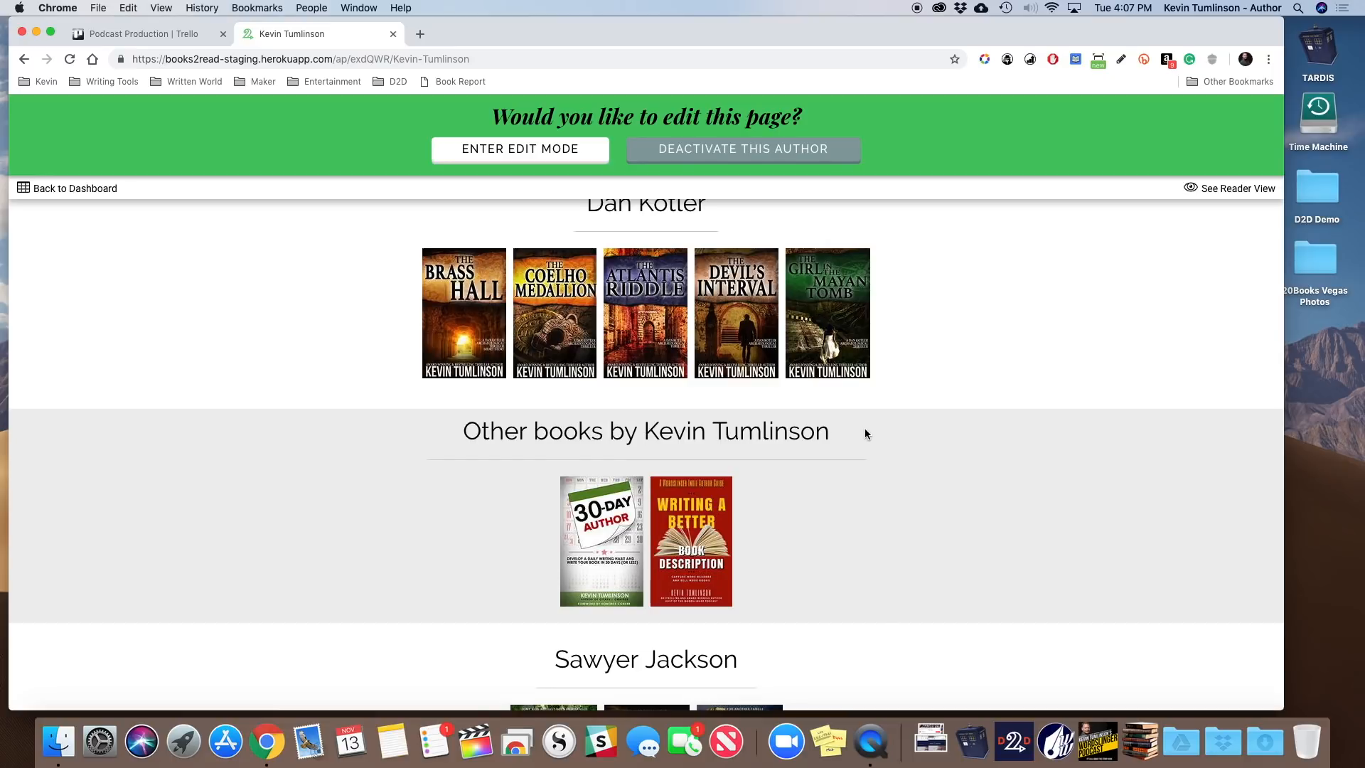
{"action": "scroll", "coordinate": [865, 429], "scroll_direction": "up", "scroll_amount": 5}
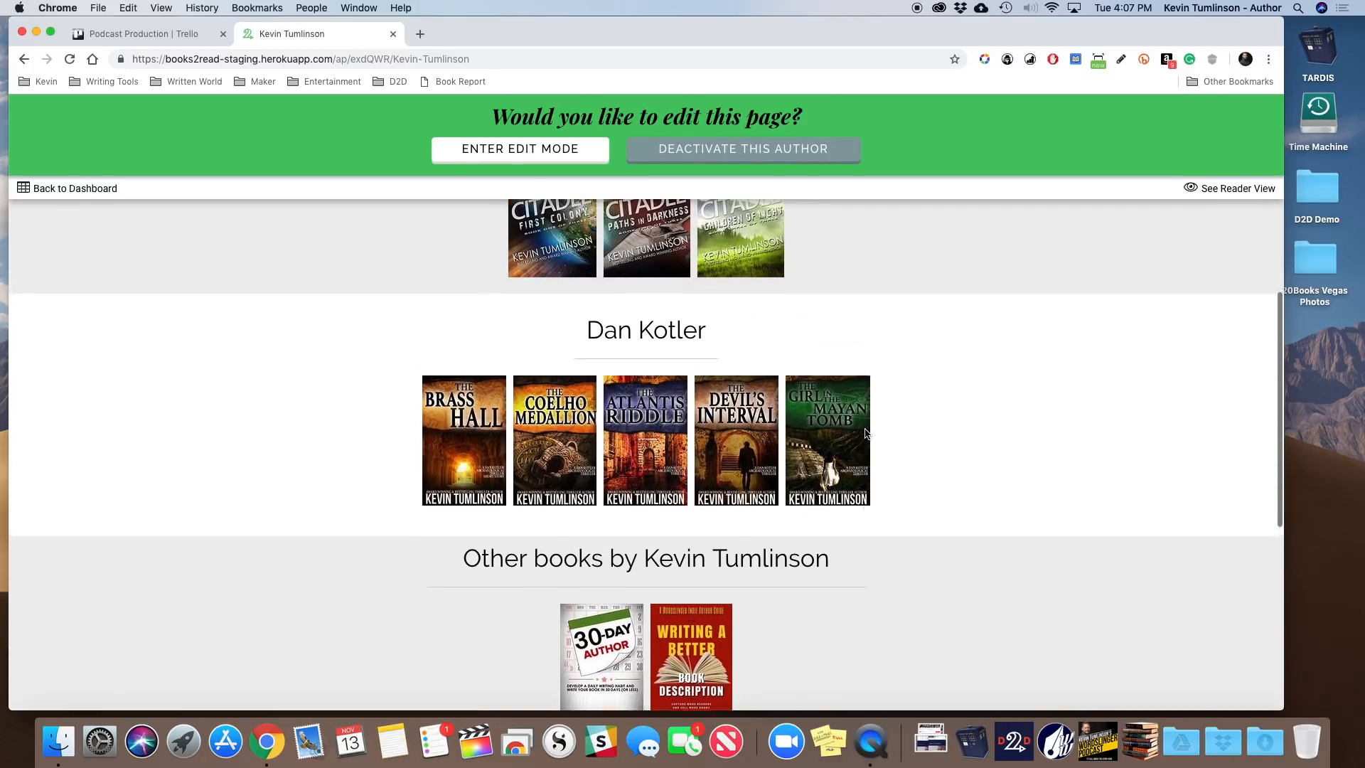
{"action": "scroll", "coordinate": [865, 430], "scroll_direction": "up", "scroll_amount": 2}
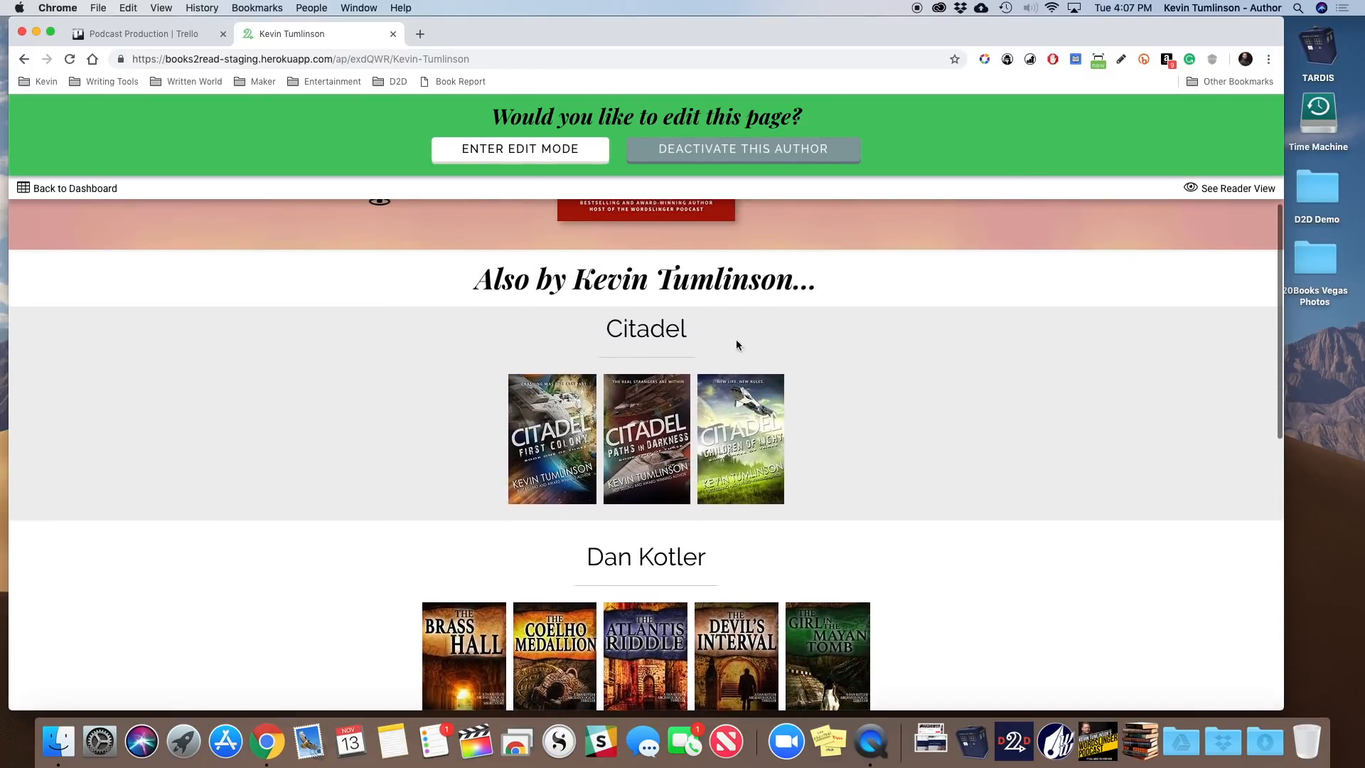
{"action": "scroll", "coordinate": [574, 524], "scroll_direction": "down", "scroll_amount": 3}
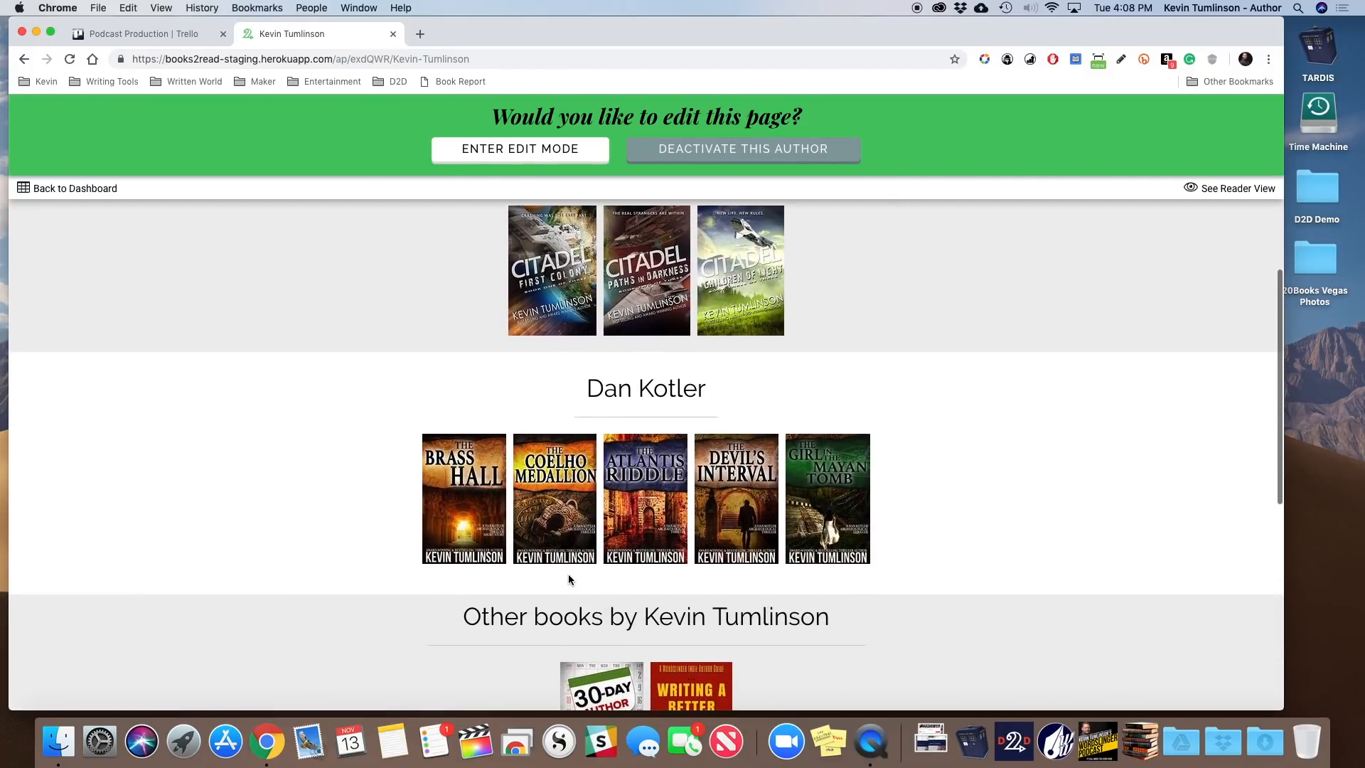
{"action": "scroll", "coordinate": [568, 580], "scroll_direction": "down", "scroll_amount": 6}
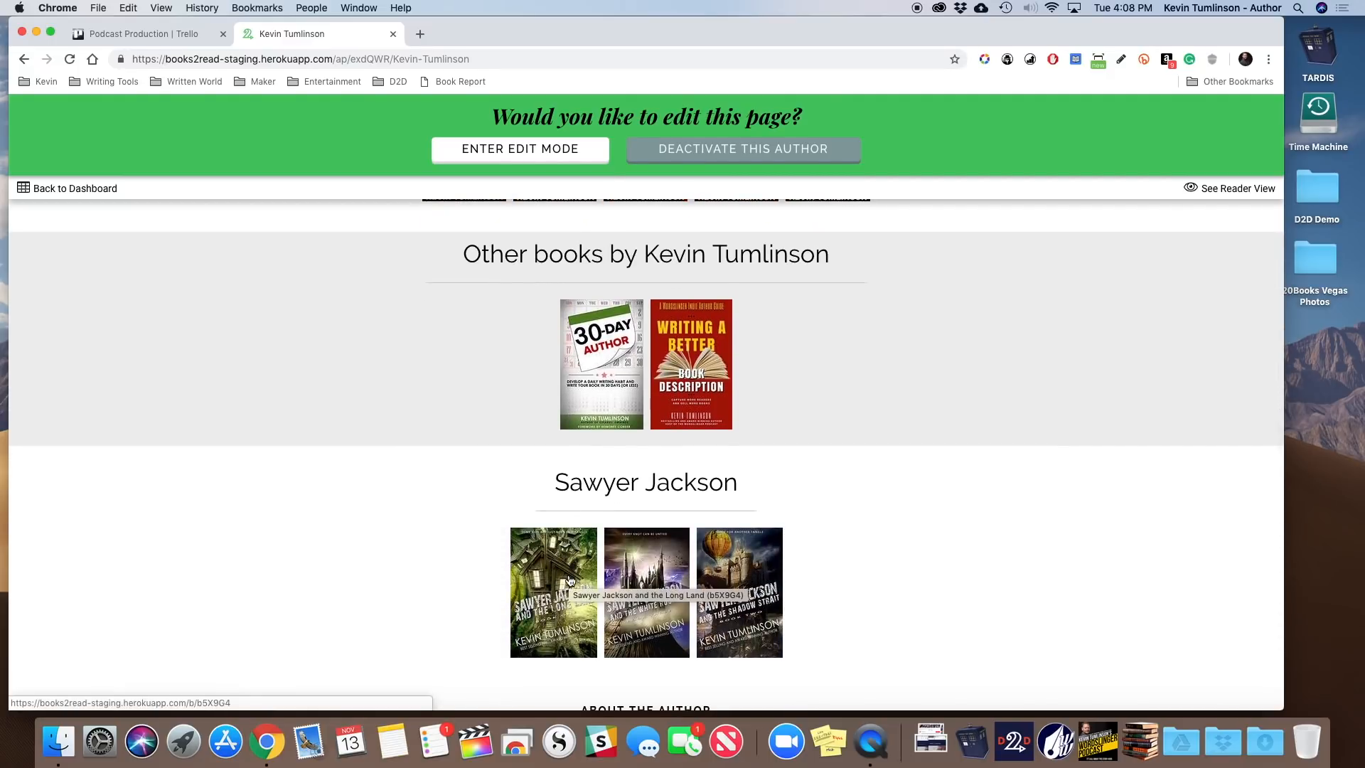
{"action": "scroll", "coordinate": [569, 579], "scroll_direction": "down", "scroll_amount": 3}
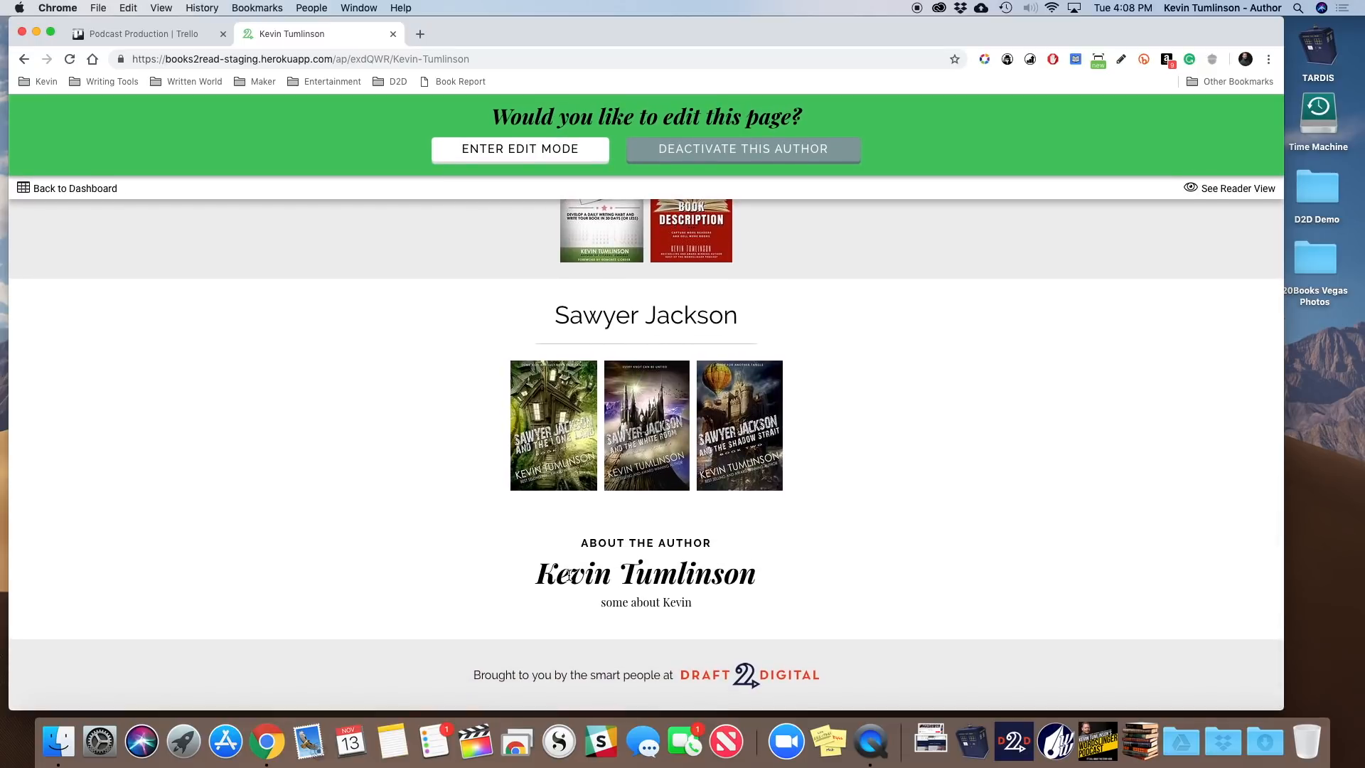
{"action": "scroll", "coordinate": [569, 576], "scroll_direction": "up", "scroll_amount": 6}
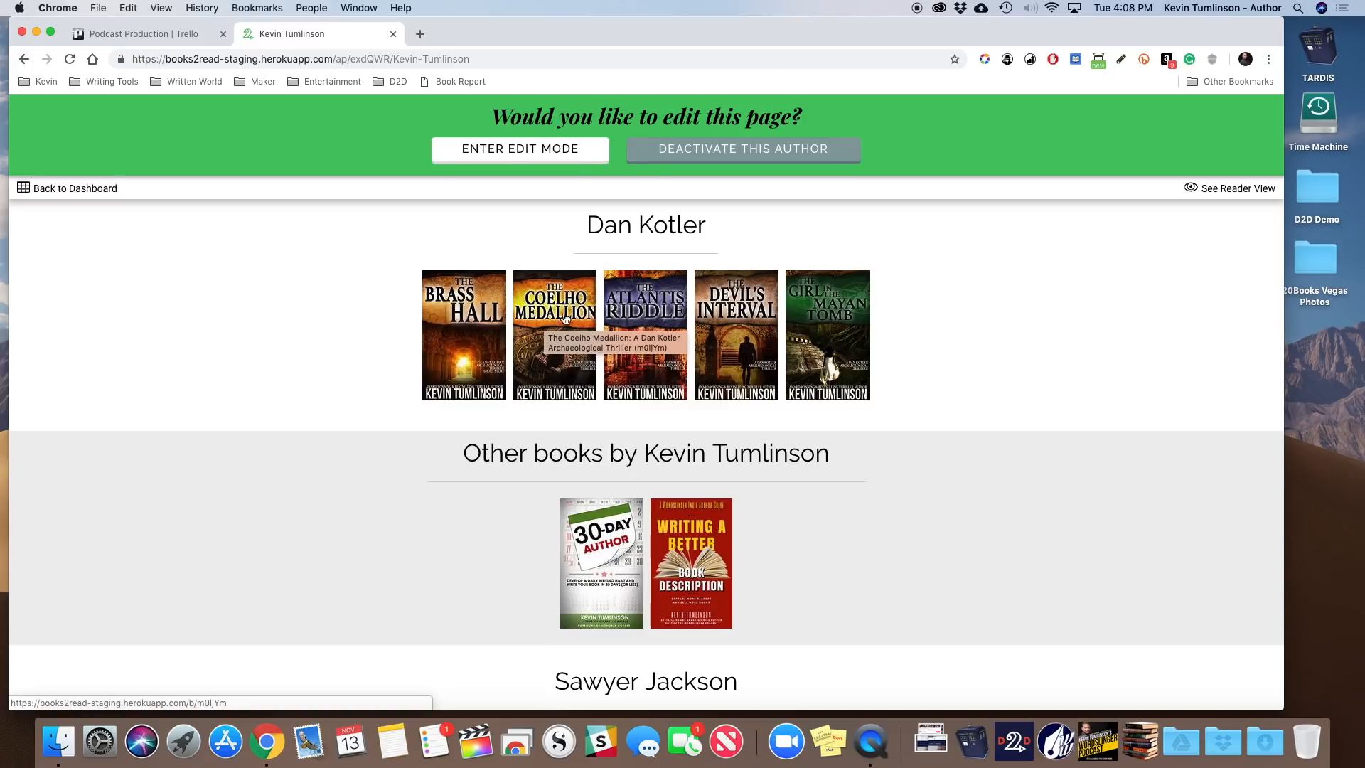
{"action": "scroll", "coordinate": [1042, 329], "scroll_direction": "up", "scroll_amount": 5}
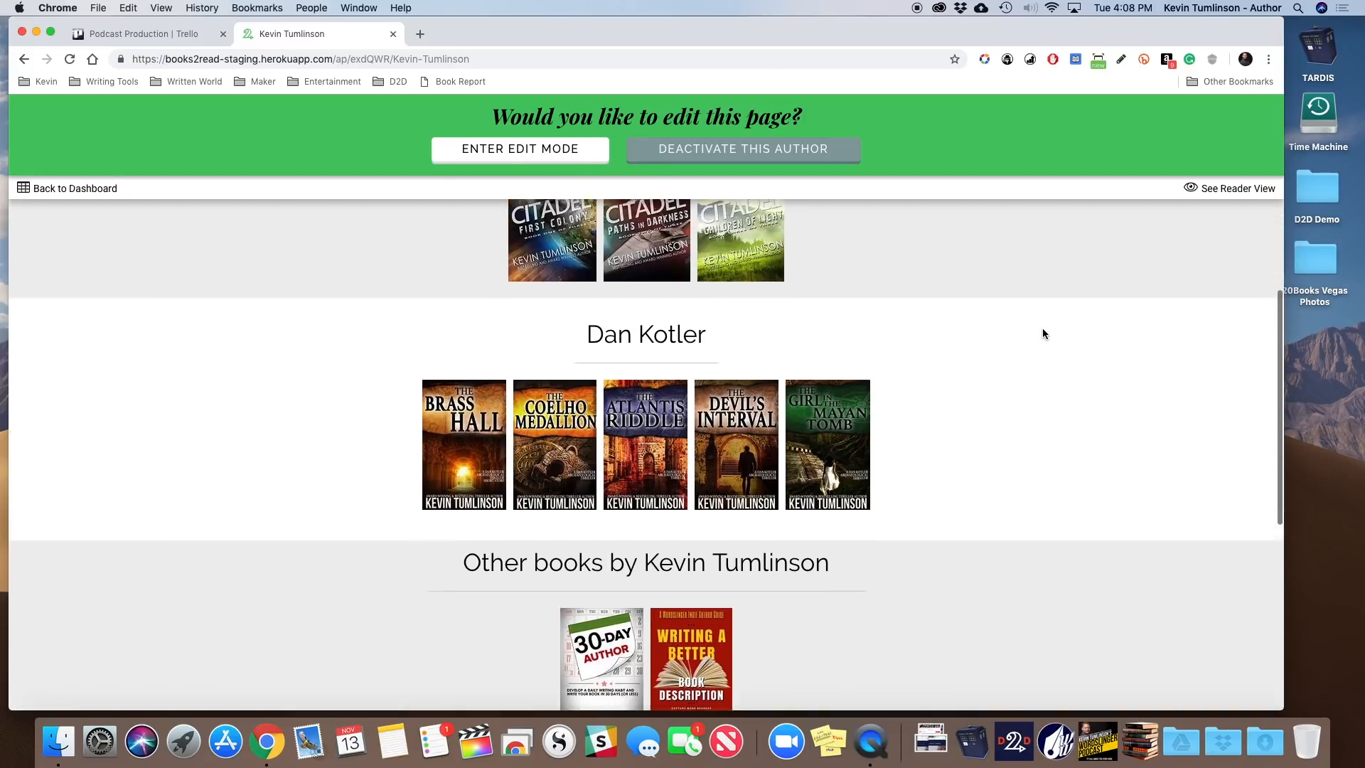
{"action": "scroll", "coordinate": [1044, 334], "scroll_direction": "up", "scroll_amount": 6}
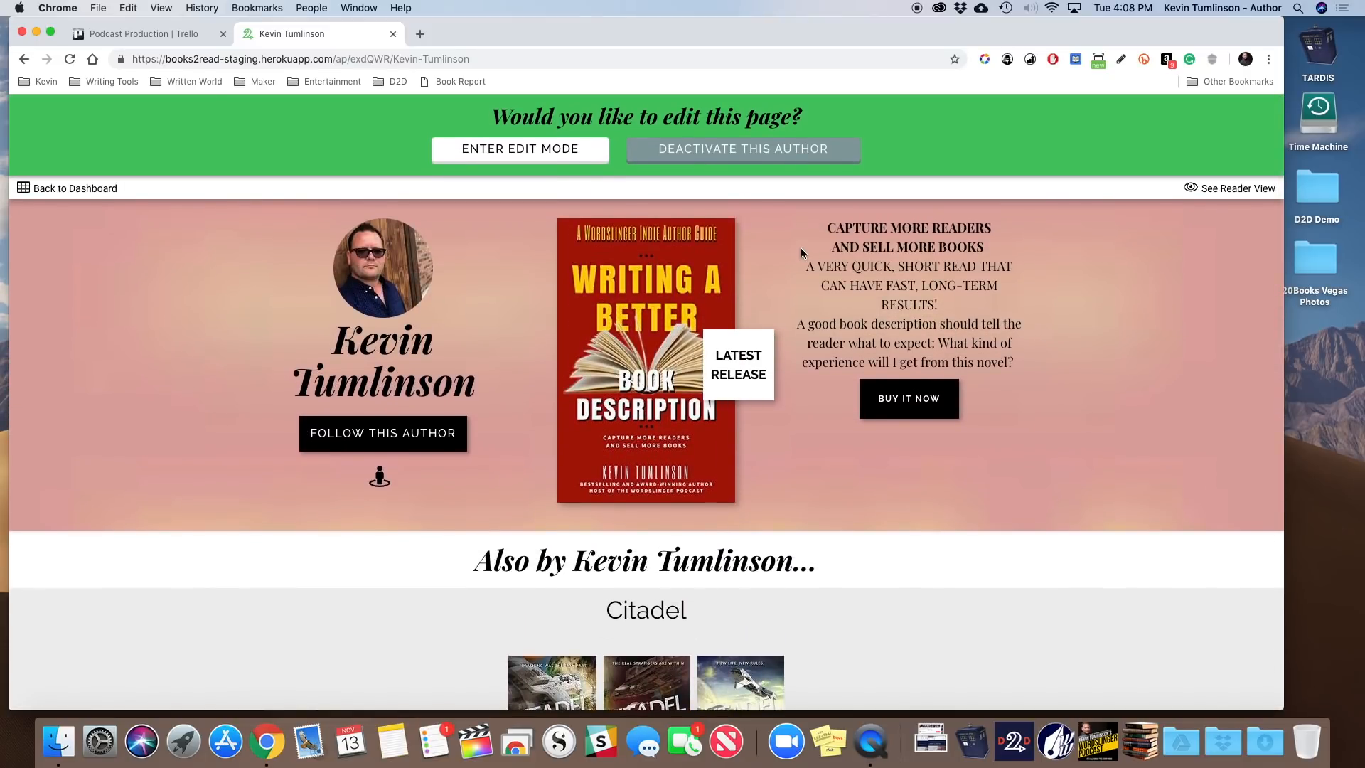
Step: Switch the author page to edit mode and look over its editable header, book carousels and carousel tools
{"action": "left_click", "coordinate": [527, 150]}
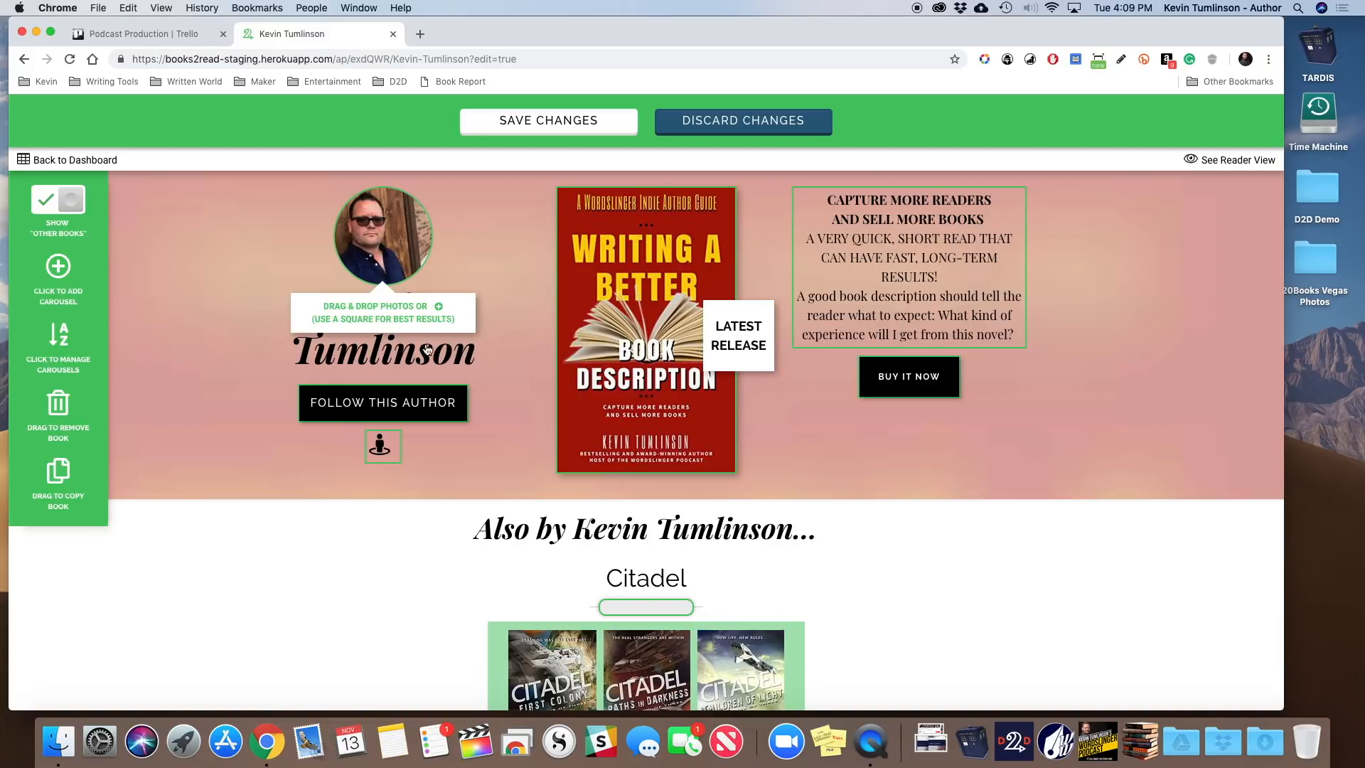
{"action": "scroll", "coordinate": [468, 428], "scroll_direction": "down", "scroll_amount": 5}
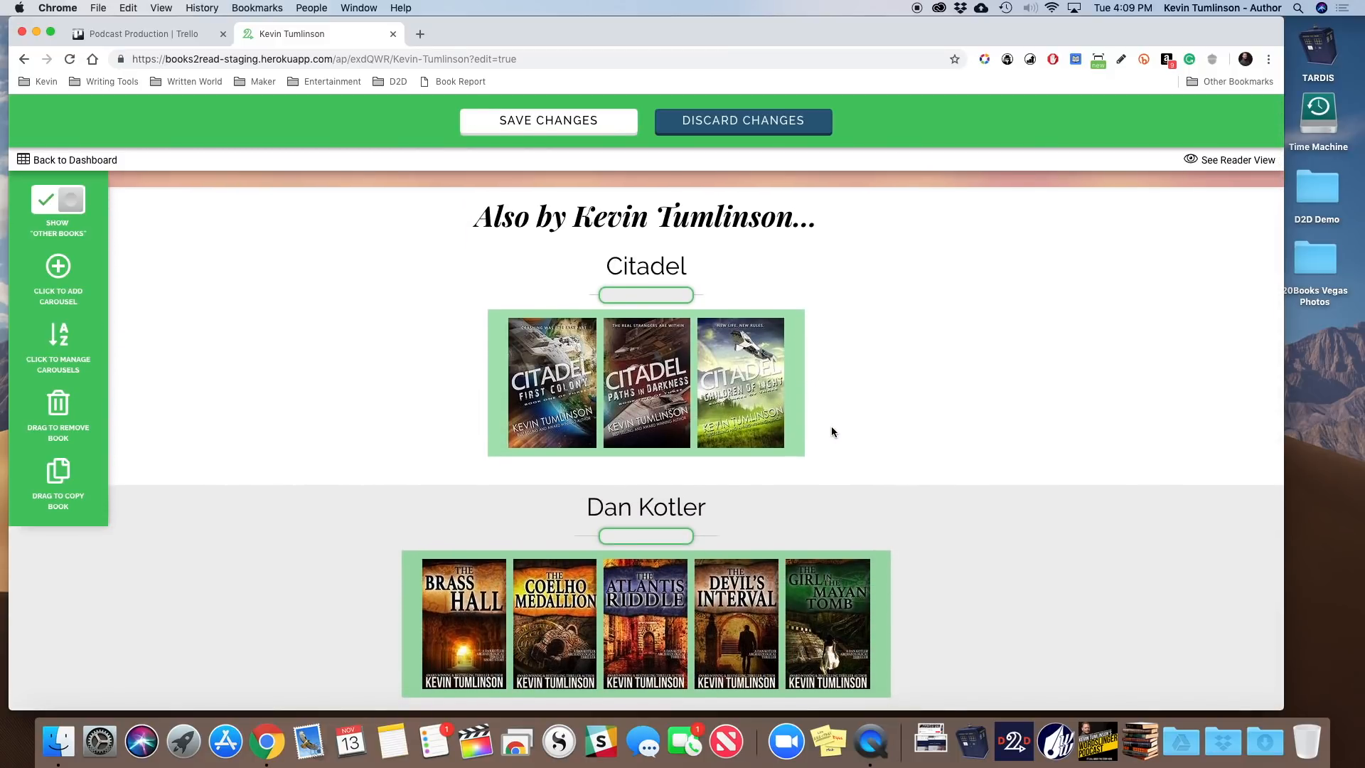
{"action": "scroll", "coordinate": [832, 428], "scroll_direction": "down", "scroll_amount": 3}
{"action": "scroll", "coordinate": [832, 430], "scroll_direction": "down", "scroll_amount": 6}
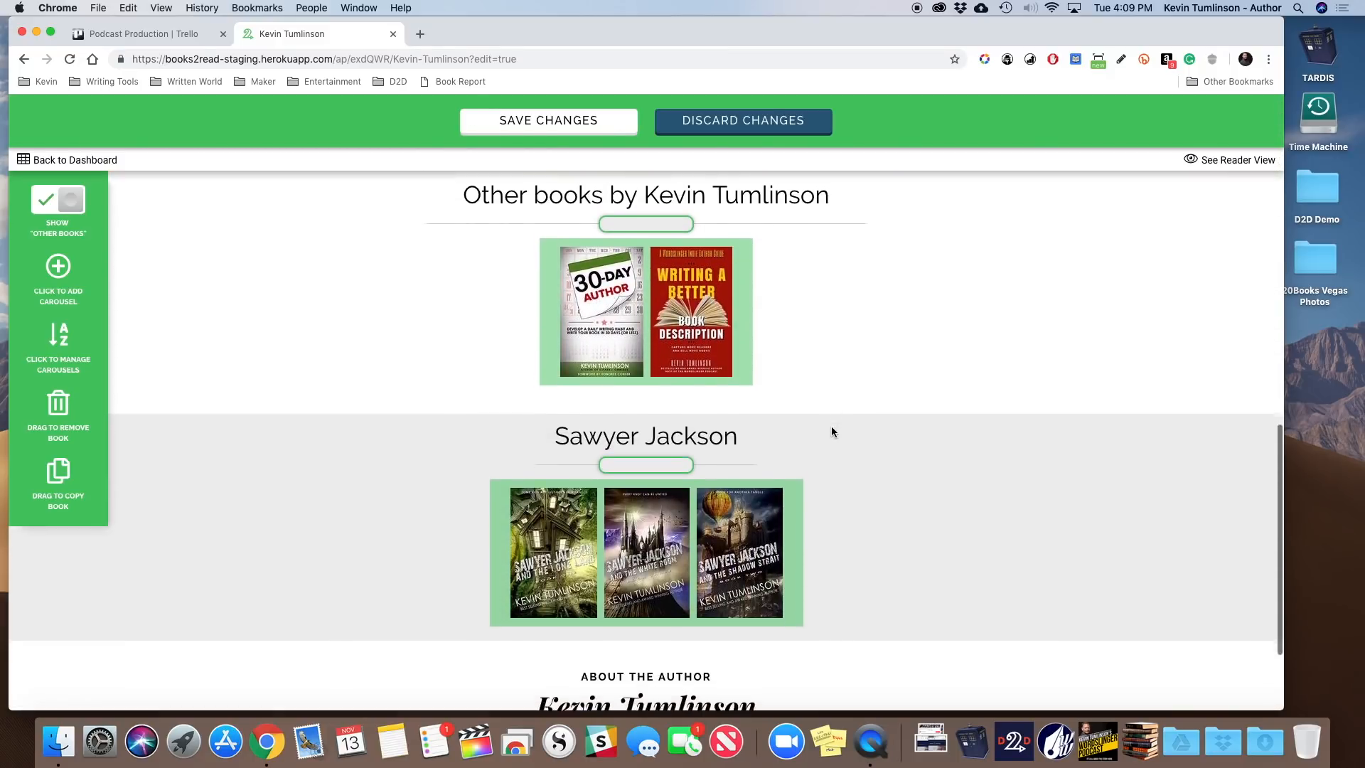
{"action": "scroll", "coordinate": [832, 430], "scroll_direction": "up", "scroll_amount": 15}
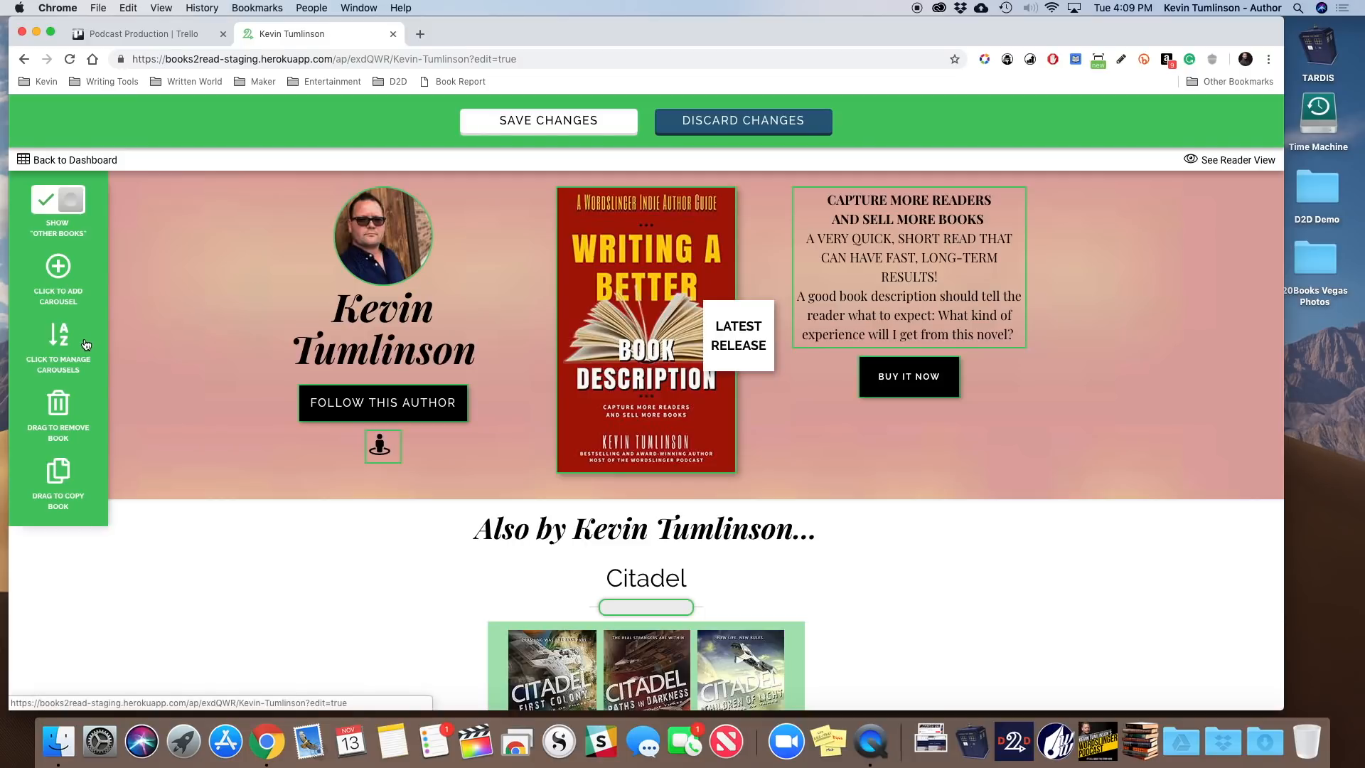
{"action": "scroll", "coordinate": [156, 546], "scroll_direction": "down", "scroll_amount": 5}
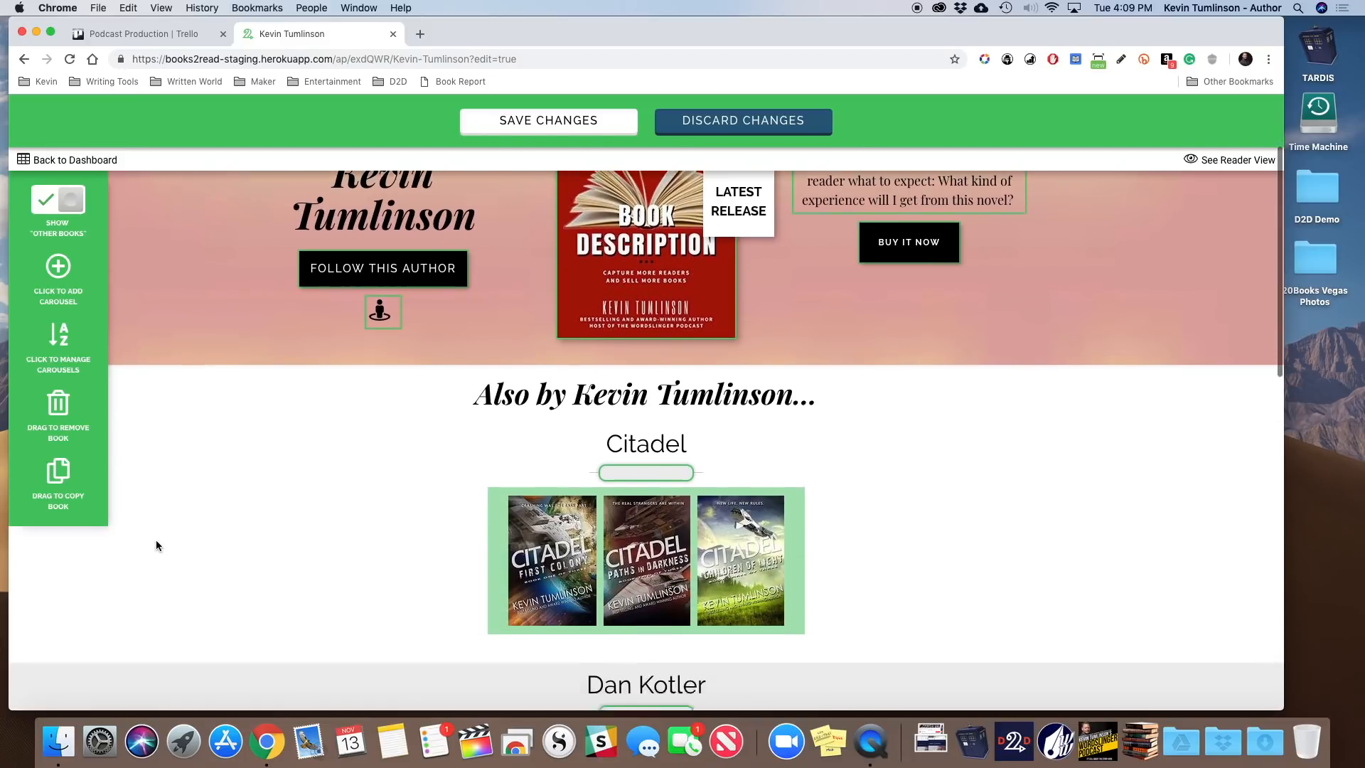
Step: Look over the book carousels in edit mode and examine how the carousel tools adapt to a narrower and a wider browser window
{"action": "scroll", "coordinate": [156, 545], "scroll_direction": "down", "scroll_amount": 1}
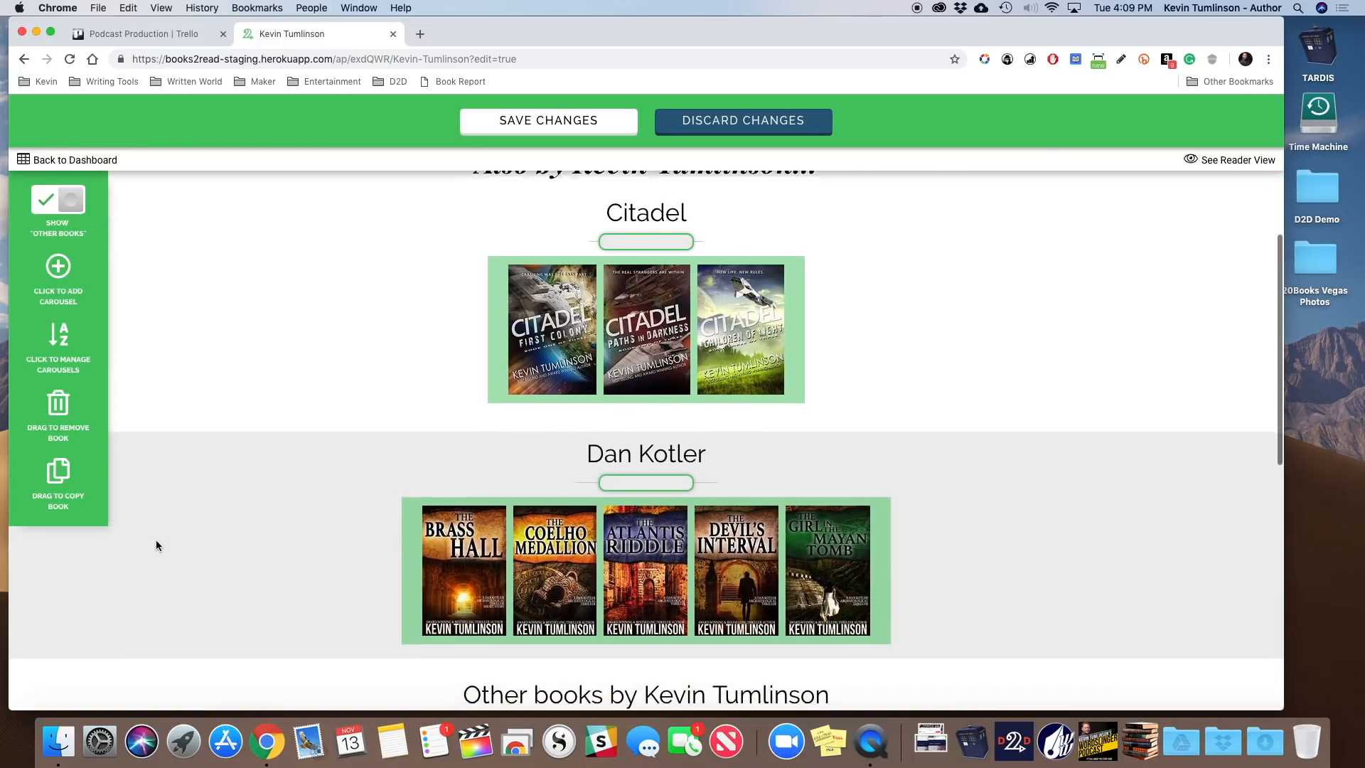
{"action": "scroll", "coordinate": [156, 545], "scroll_direction": "up", "scroll_amount": 1}
{"action": "scroll", "coordinate": [156, 545], "scroll_direction": "down", "scroll_amount": 3}
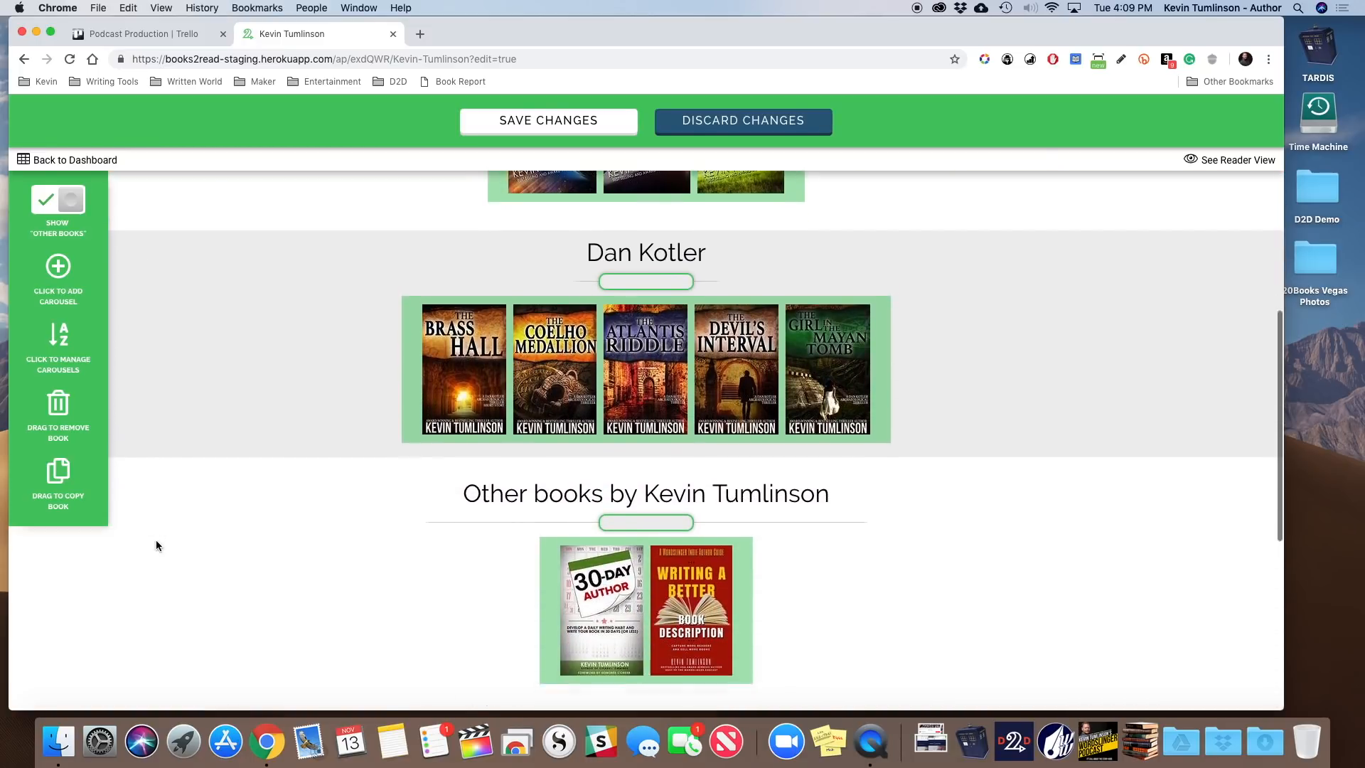
{"action": "scroll", "coordinate": [156, 545], "scroll_direction": "up", "scroll_amount": 8}
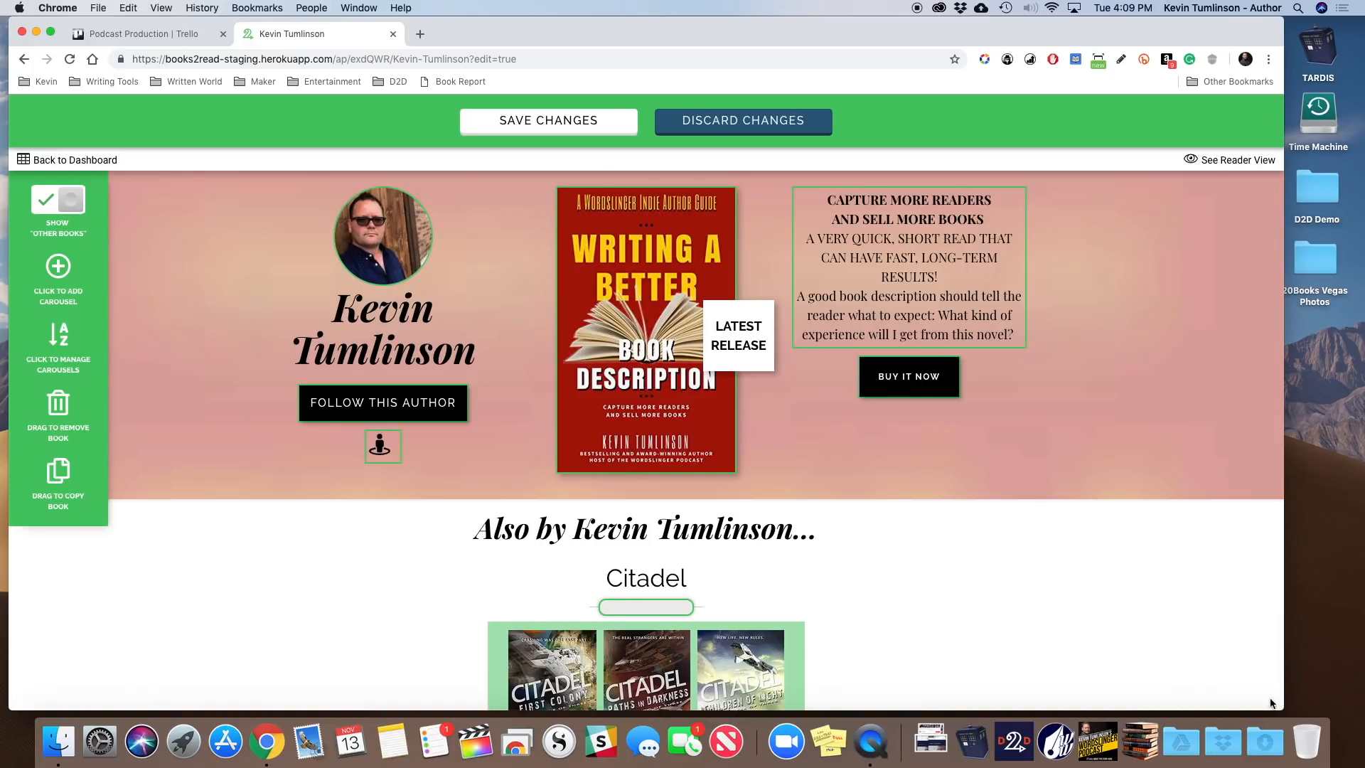
{"action": "left_click_drag", "start_coordinate": [1282, 709], "coordinate": [950, 709]}
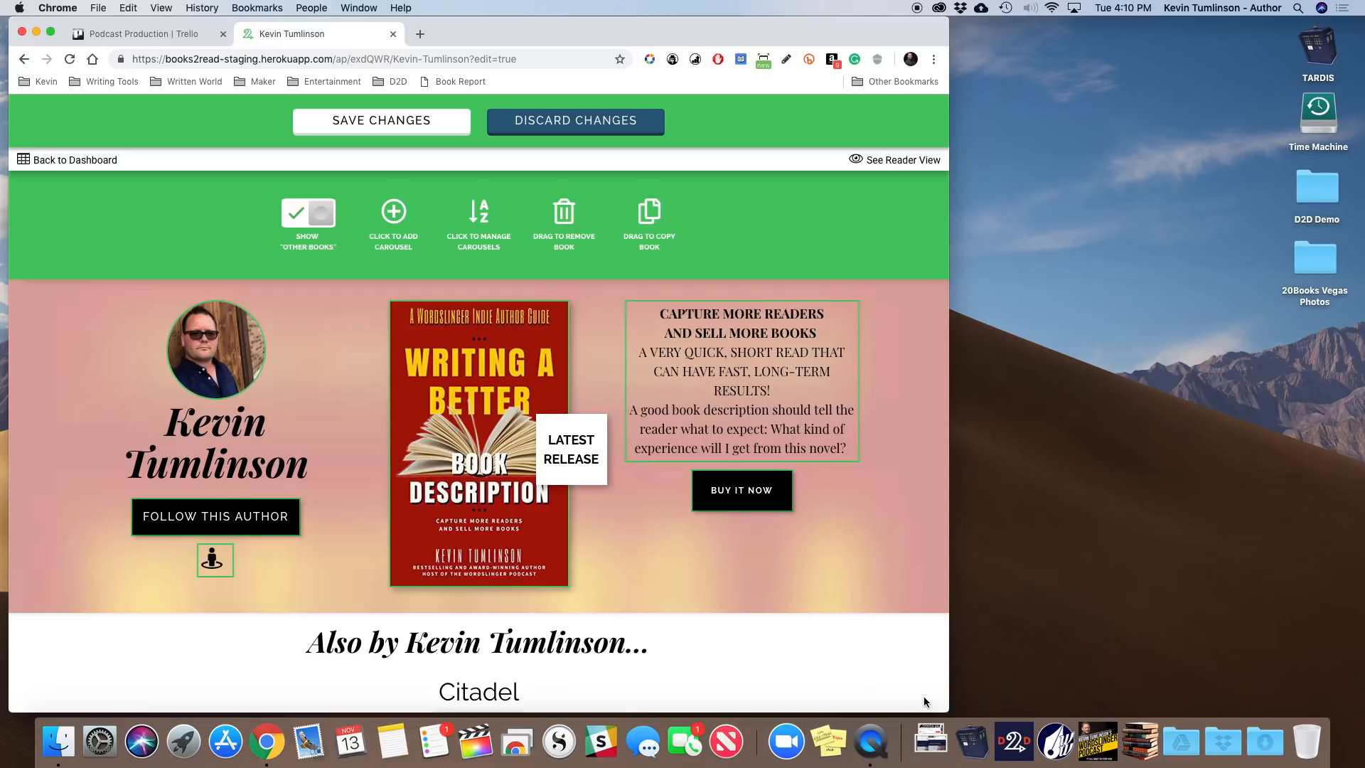
{"action": "left_click_drag", "start_coordinate": [947, 711], "coordinate": [1327, 710]}
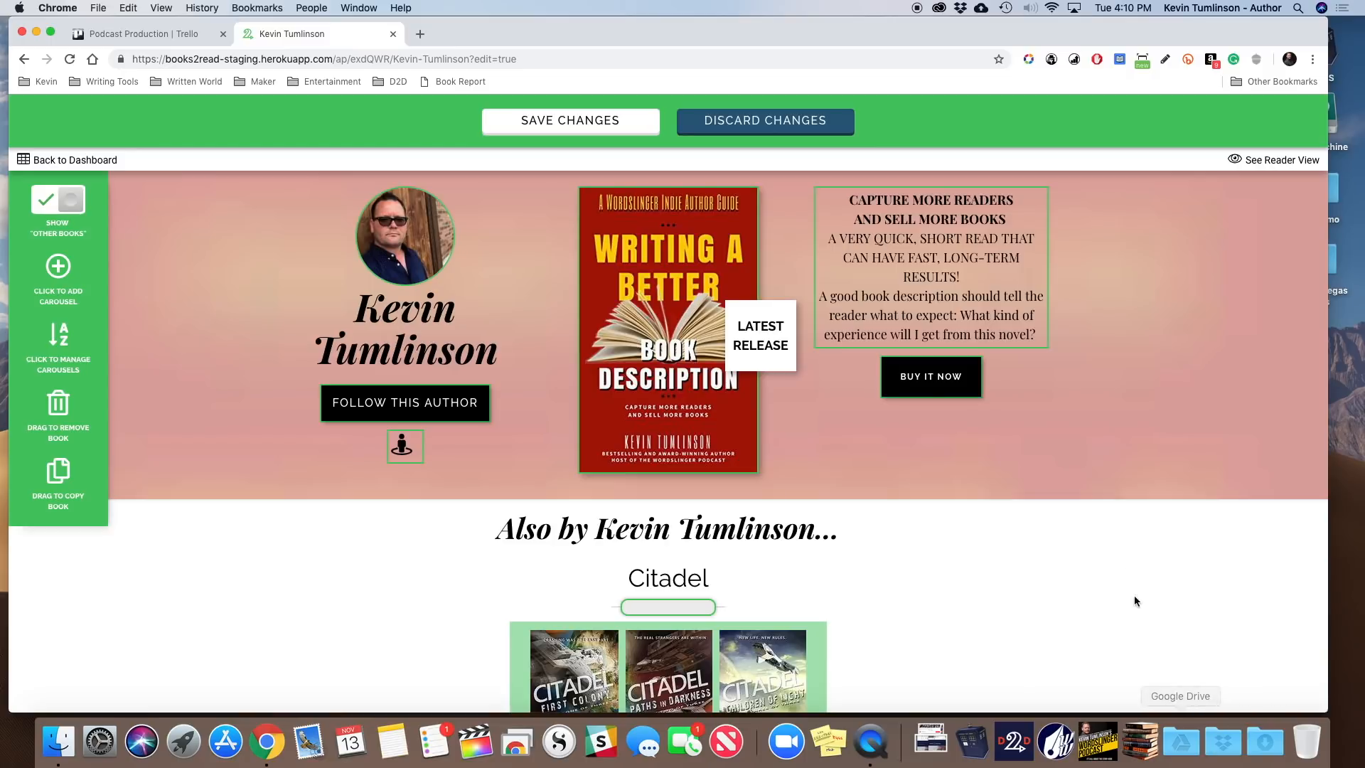
Step: Examine the Citadel, Dan Kotler, other books and Sawyer Jackson carousels on the editable author page
{"action": "scroll", "coordinate": [1122, 566], "scroll_direction": "down", "scroll_amount": 1}
{"action": "scroll", "coordinate": [1123, 567], "scroll_direction": "down", "scroll_amount": 3}
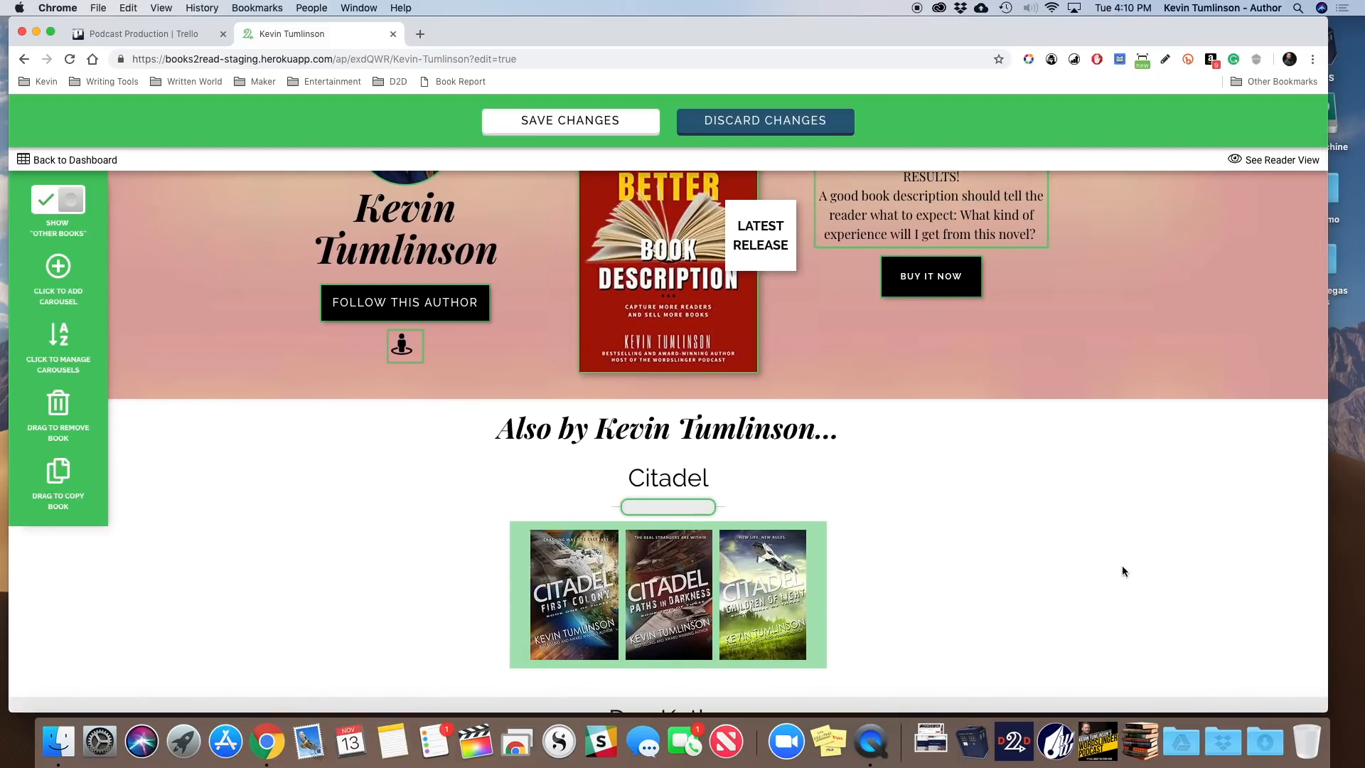
{"action": "scroll", "coordinate": [1121, 569], "scroll_direction": "down", "scroll_amount": 5}
{"action": "scroll", "coordinate": [1122, 571], "scroll_direction": "down", "scroll_amount": 6}
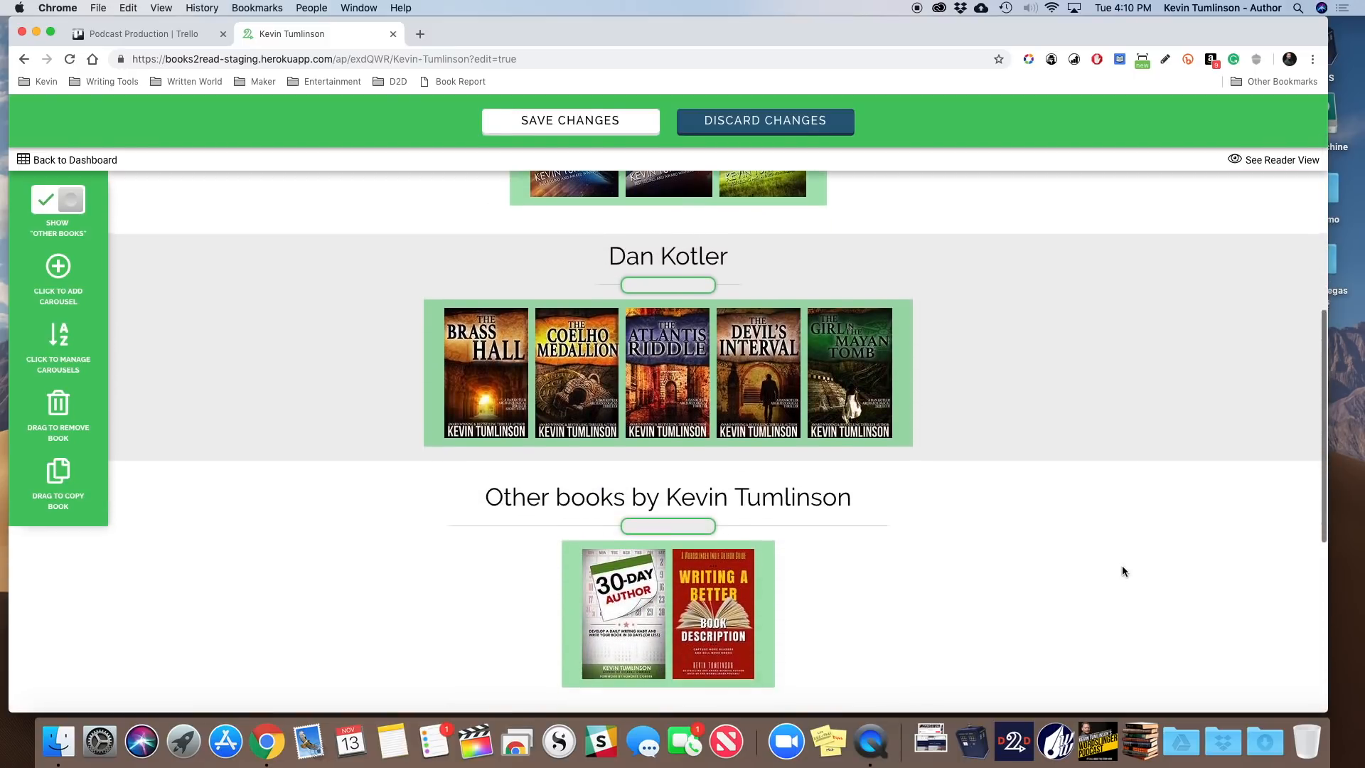
{"action": "scroll", "coordinate": [1122, 571], "scroll_direction": "down", "scroll_amount": 2}
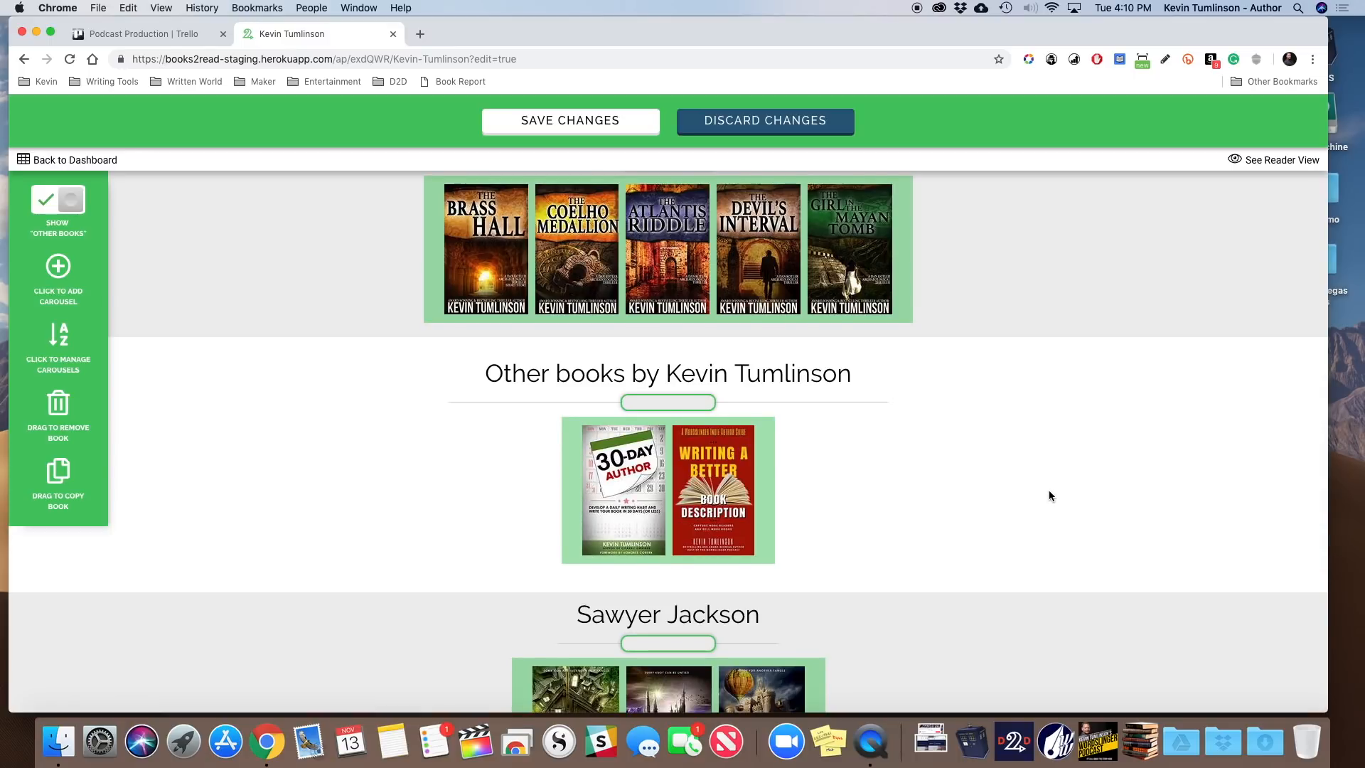
{"action": "scroll", "coordinate": [1050, 496], "scroll_direction": "up", "scroll_amount": 4}
{"action": "scroll", "coordinate": [1049, 495], "scroll_direction": "down", "scroll_amount": 3}
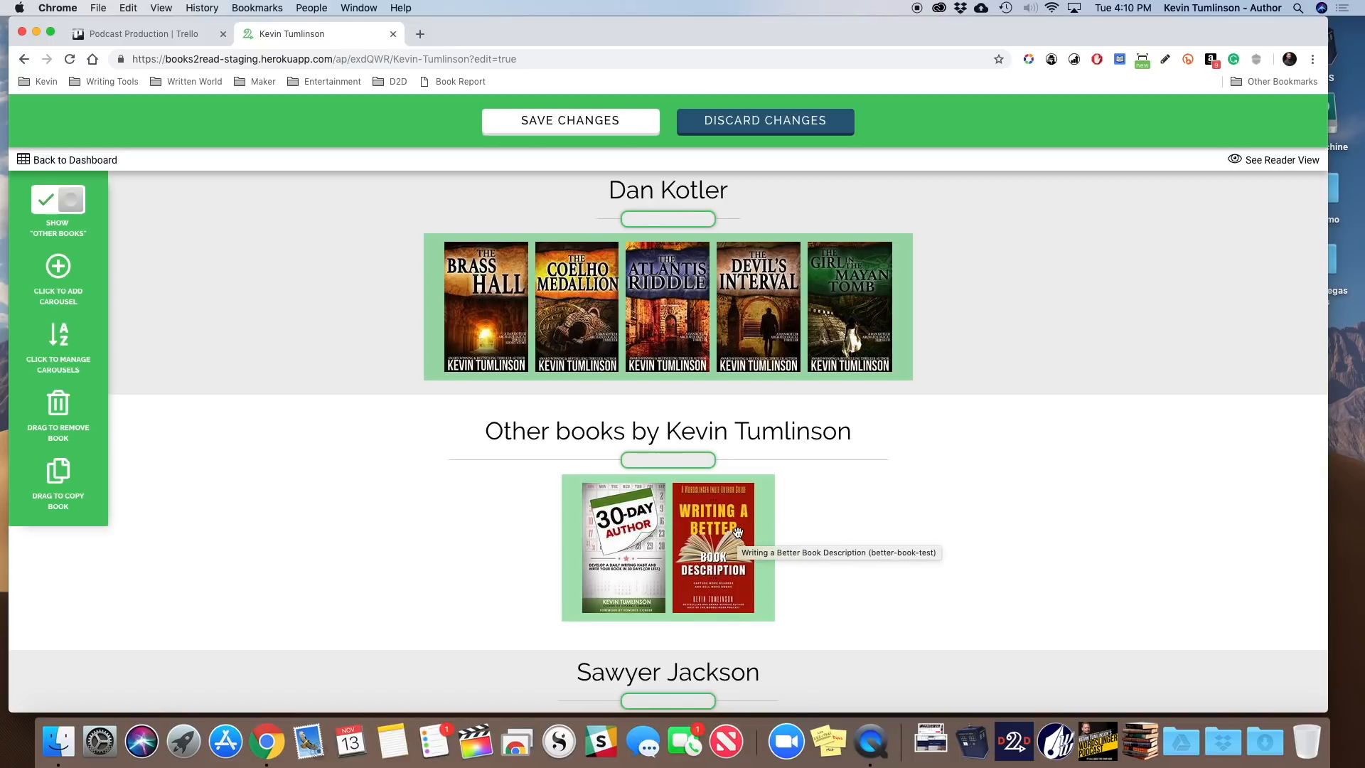
{"action": "scroll", "coordinate": [737, 532], "scroll_direction": "up", "scroll_amount": 1}
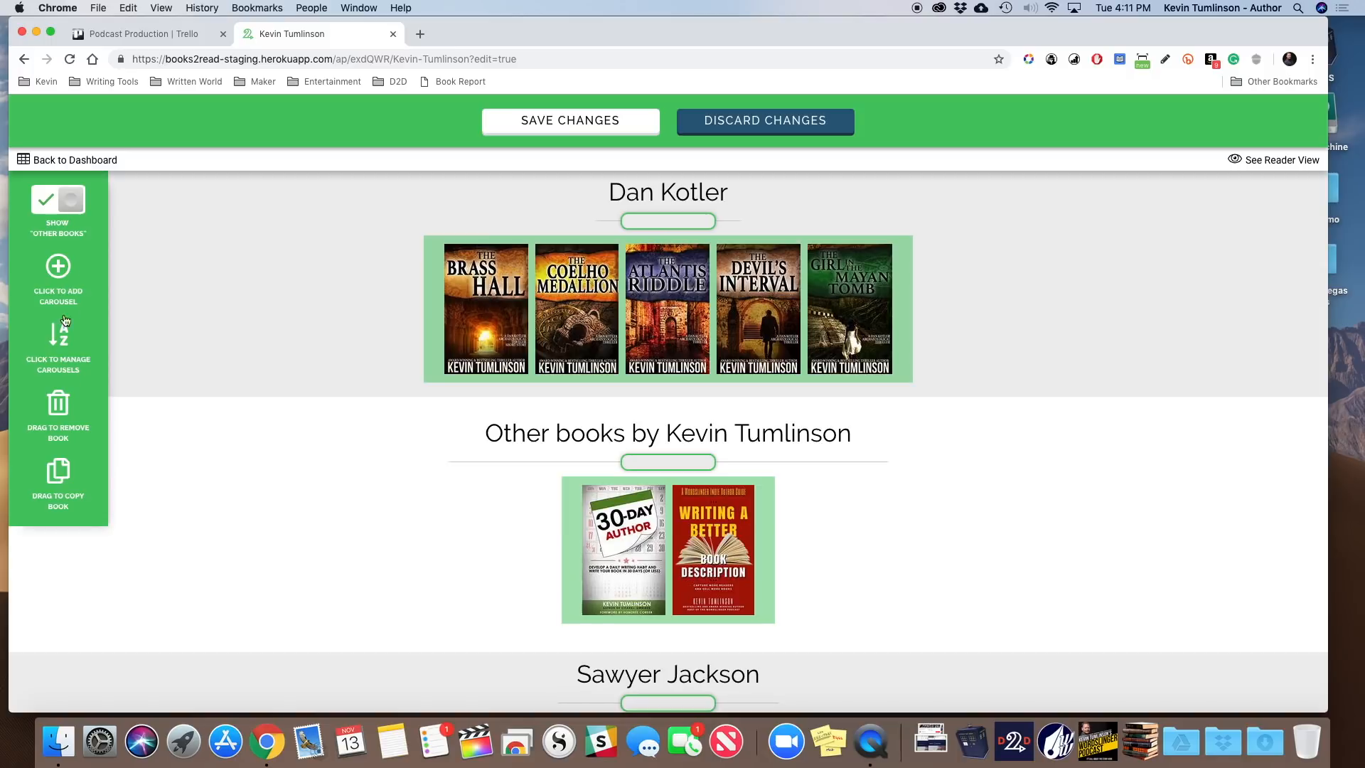
Step: Turn off the display of the "Other Books" carousel and check the remaining carousels on the author page
{"action": "left_click", "coordinate": [62, 206]}
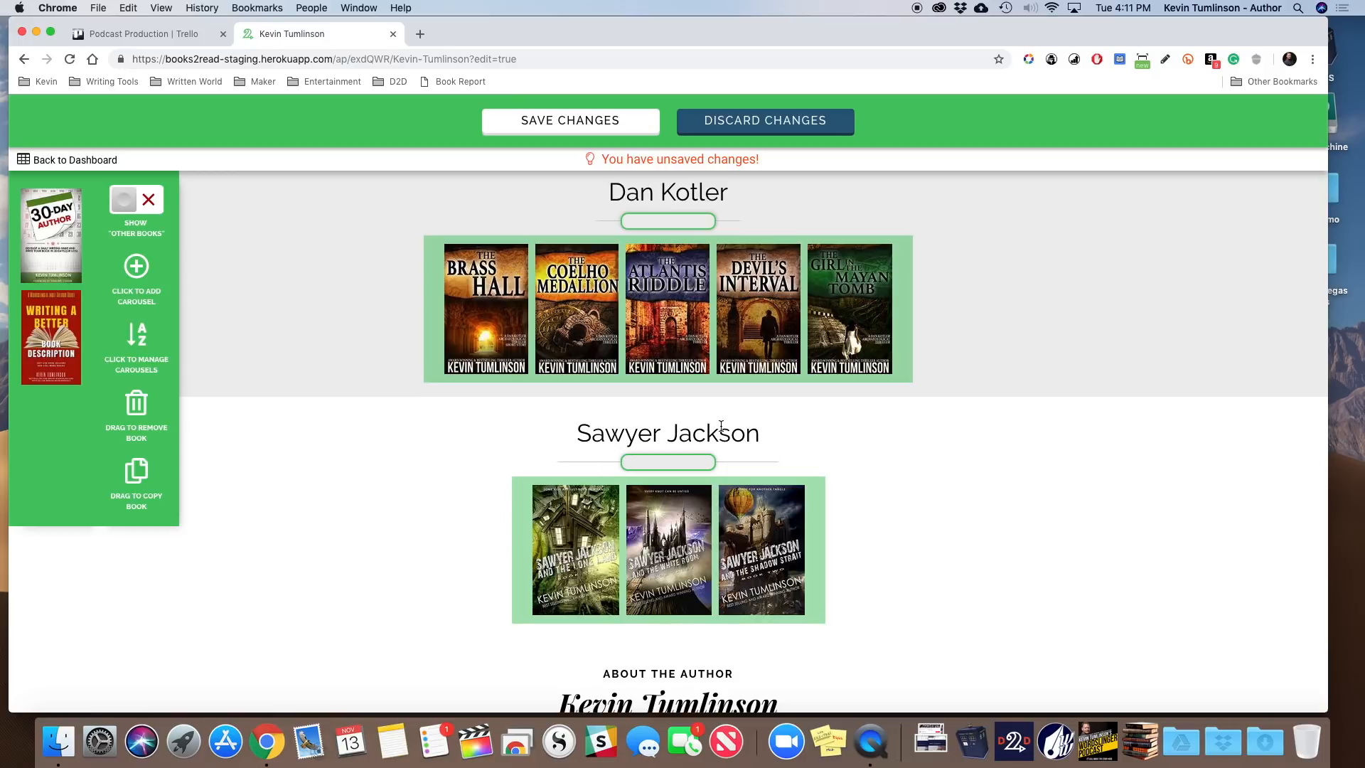
{"action": "scroll", "coordinate": [721, 426], "scroll_direction": "down", "scroll_amount": 3}
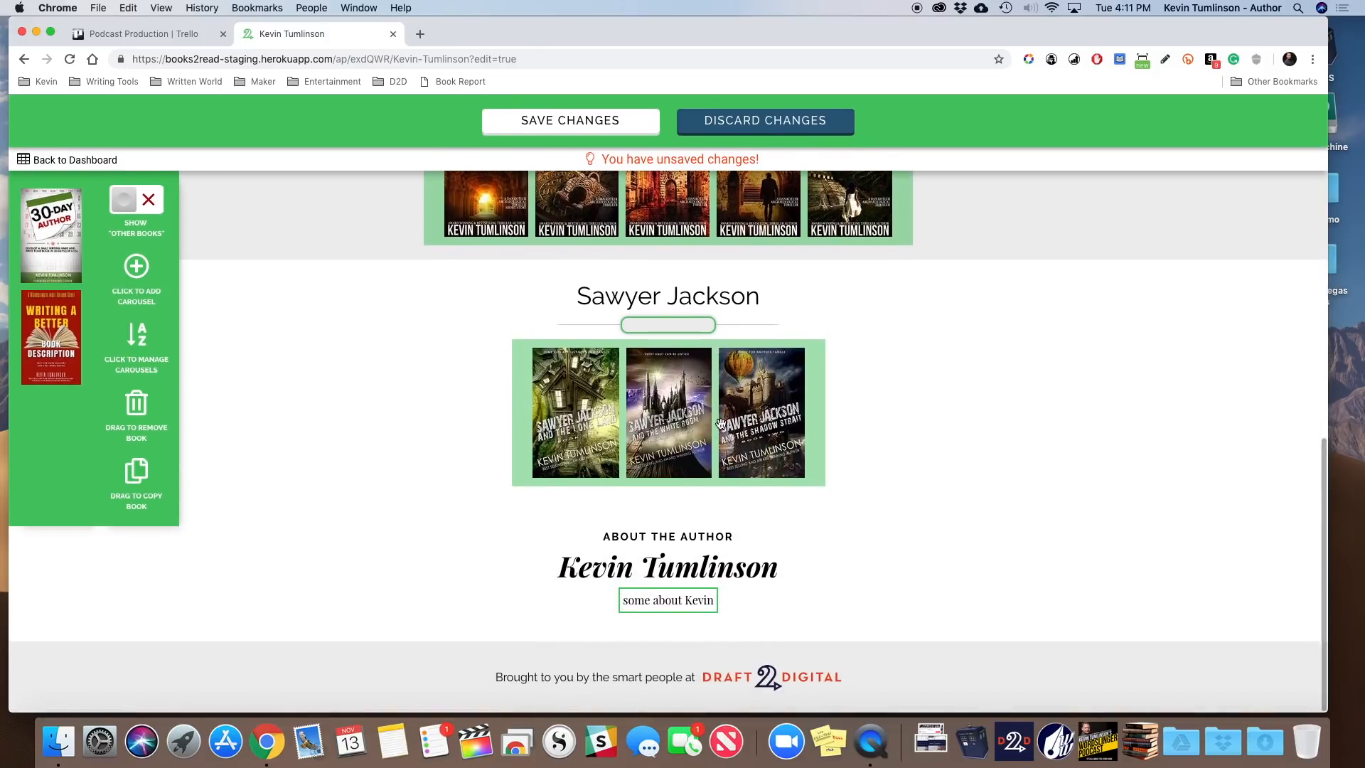
{"action": "scroll", "coordinate": [721, 427], "scroll_direction": "up", "scroll_amount": 4}
{"action": "scroll", "coordinate": [721, 427], "scroll_direction": "up", "scroll_amount": 8}
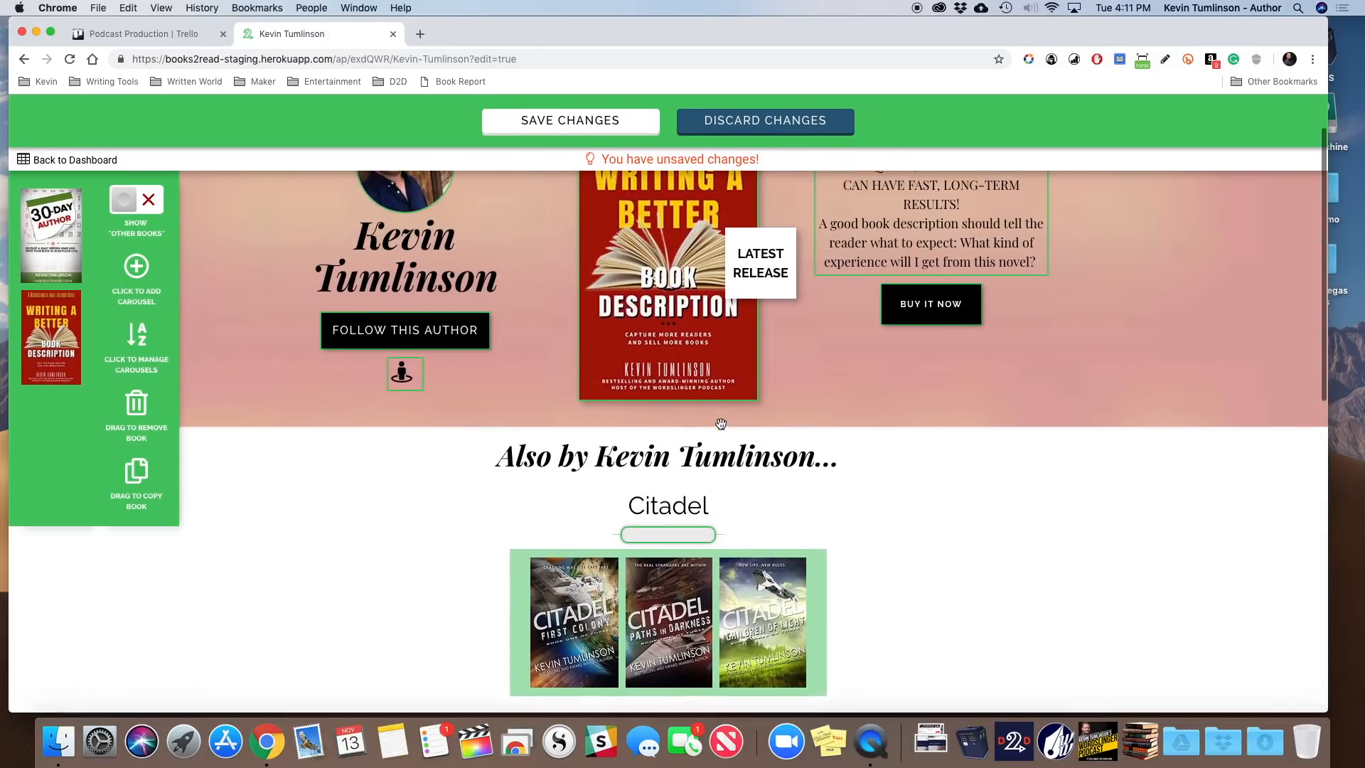
{"action": "scroll", "coordinate": [721, 429], "scroll_direction": "down", "scroll_amount": 3}
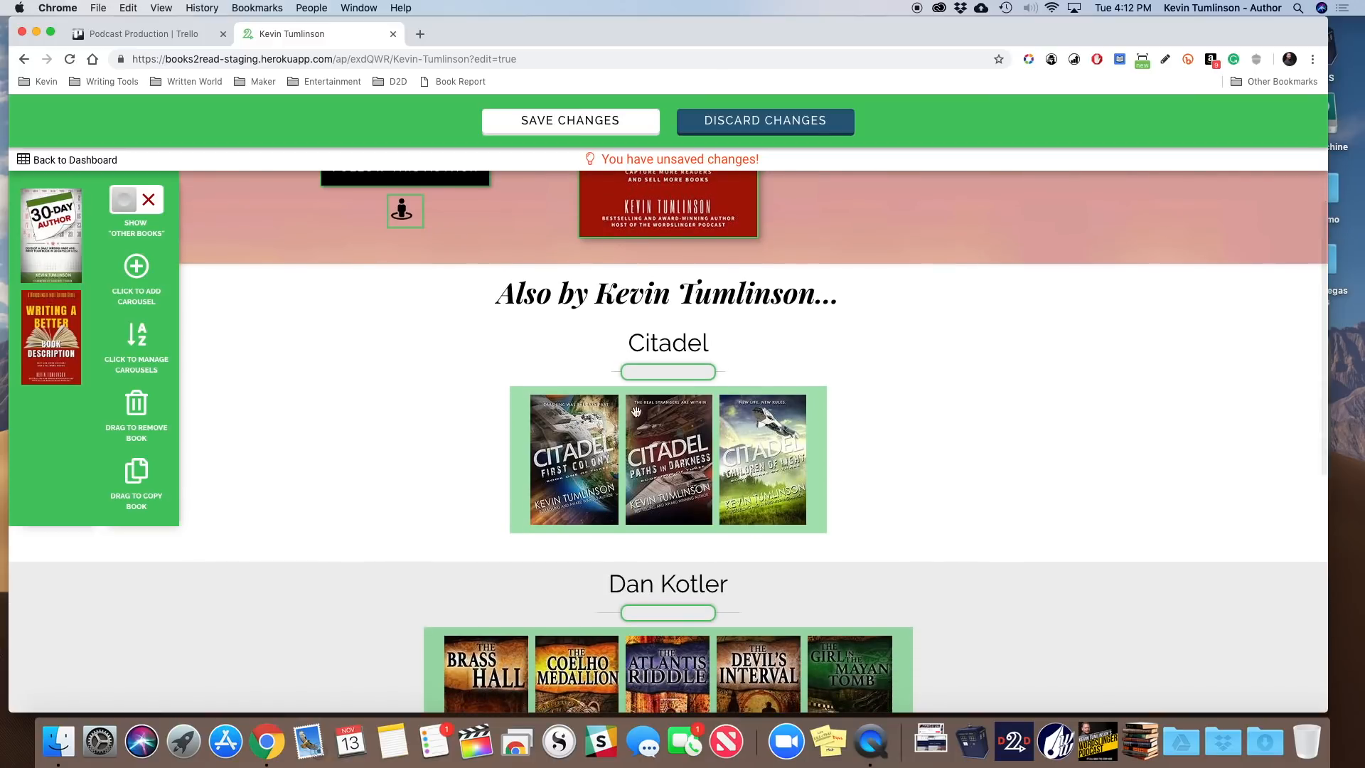
Step: Add a new carousel to the author page using the Create Empty Carousel option
{"action": "left_click", "coordinate": [137, 278]}
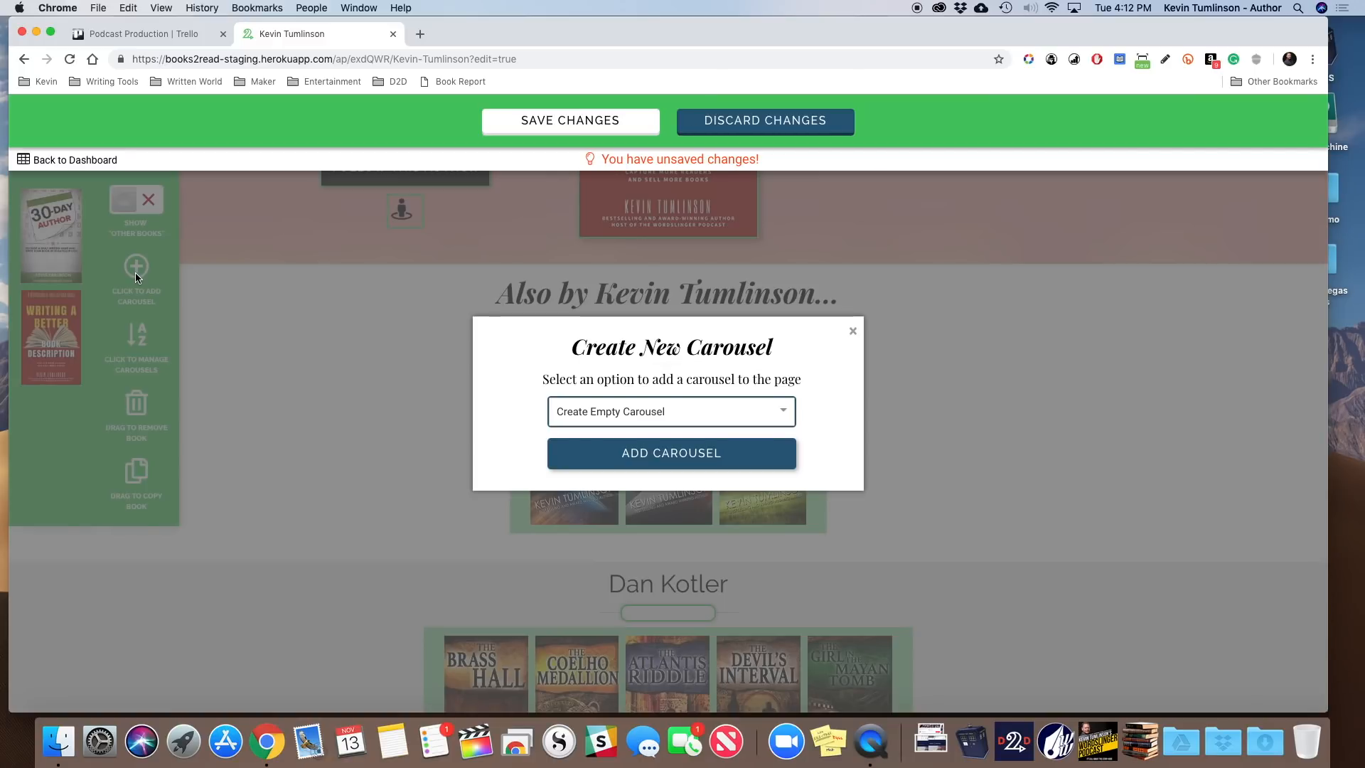
{"action": "left_click", "coordinate": [784, 404]}
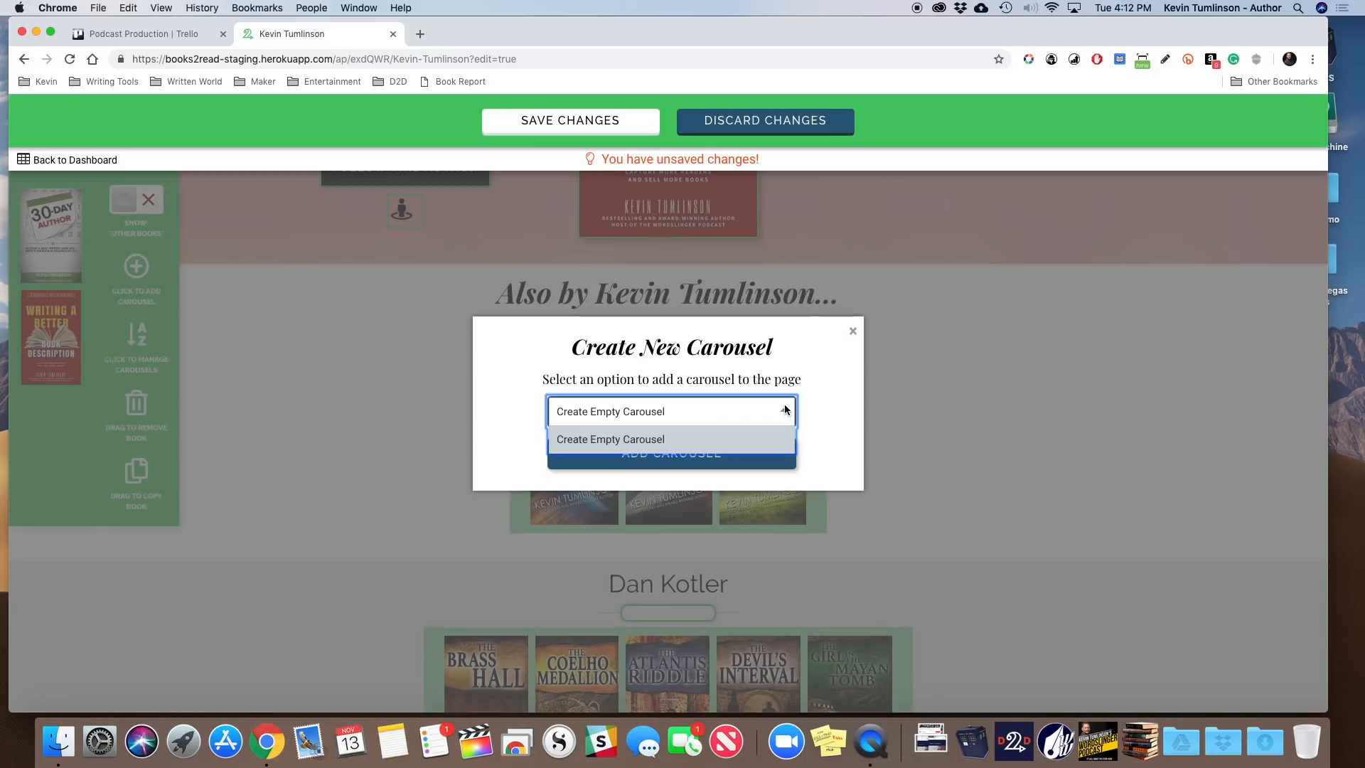
{"action": "left_click", "coordinate": [784, 404]}
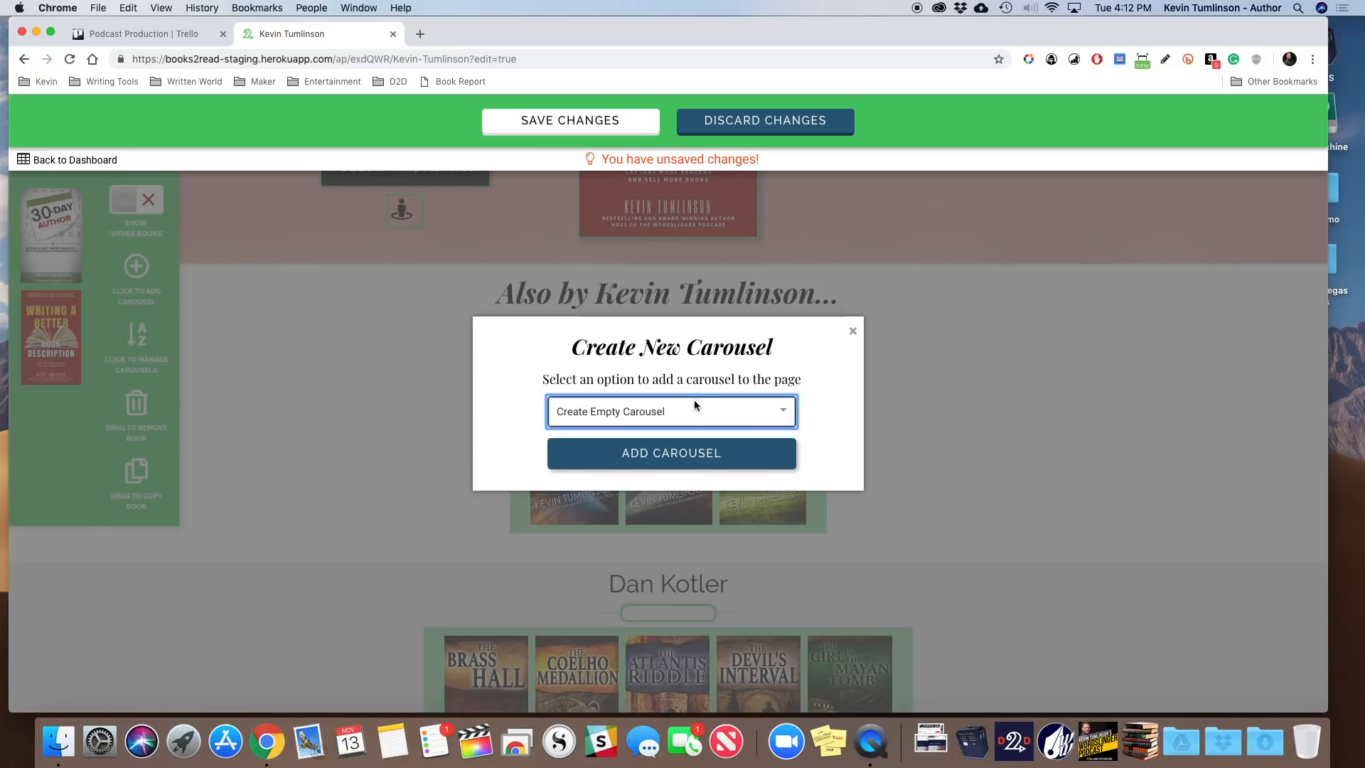
{"action": "left_click", "coordinate": [696, 456]}
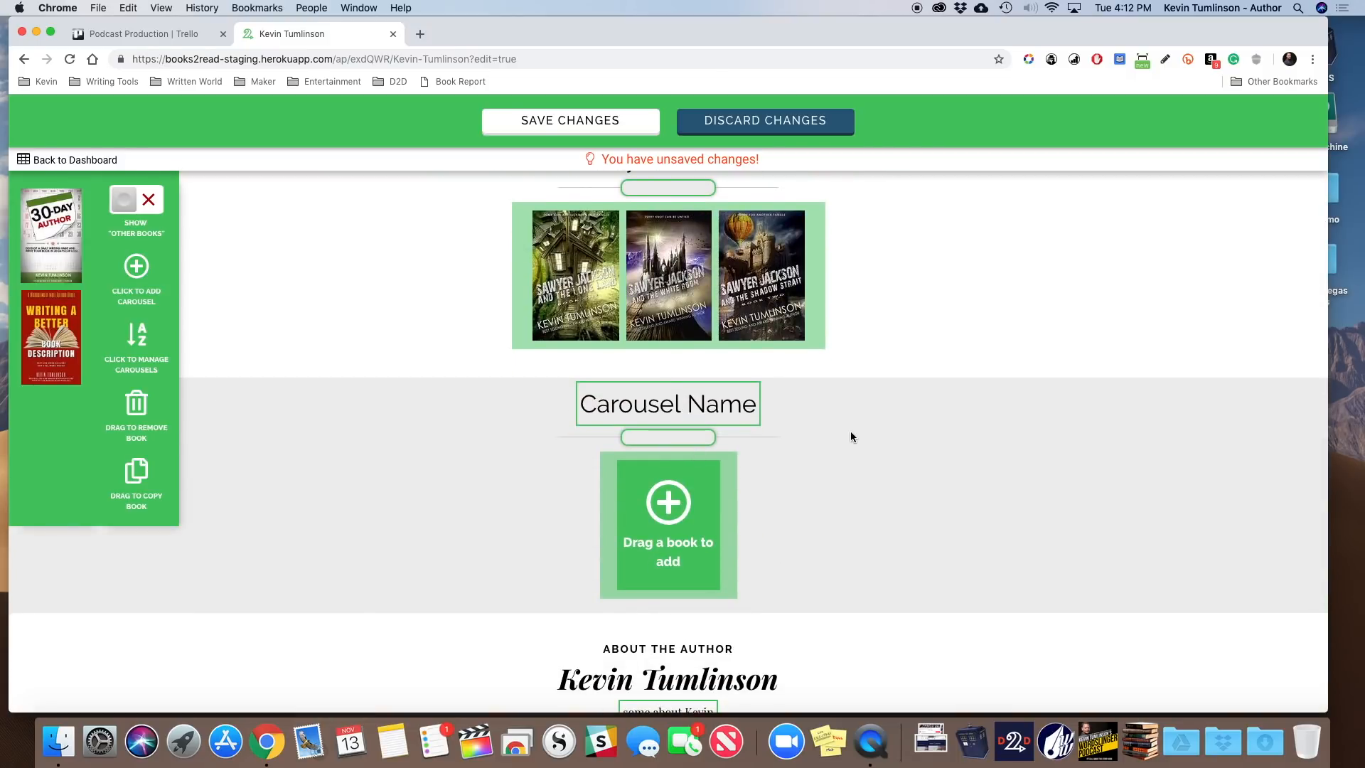
Step: Rename the new empty carousel below Sawyer Jackson as "Nonfiction"
{"action": "triple_click", "coordinate": [616, 401]}
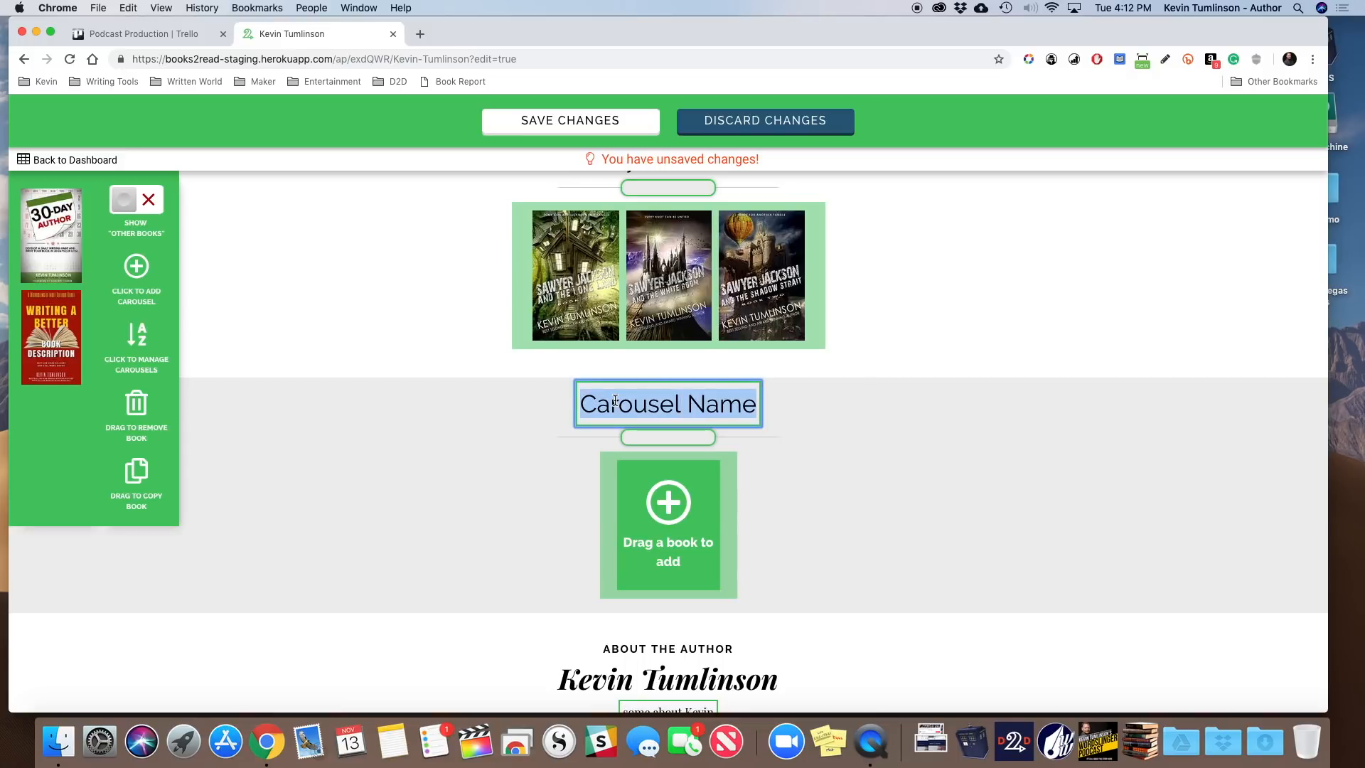
{"action": "type", "text": "Non"}
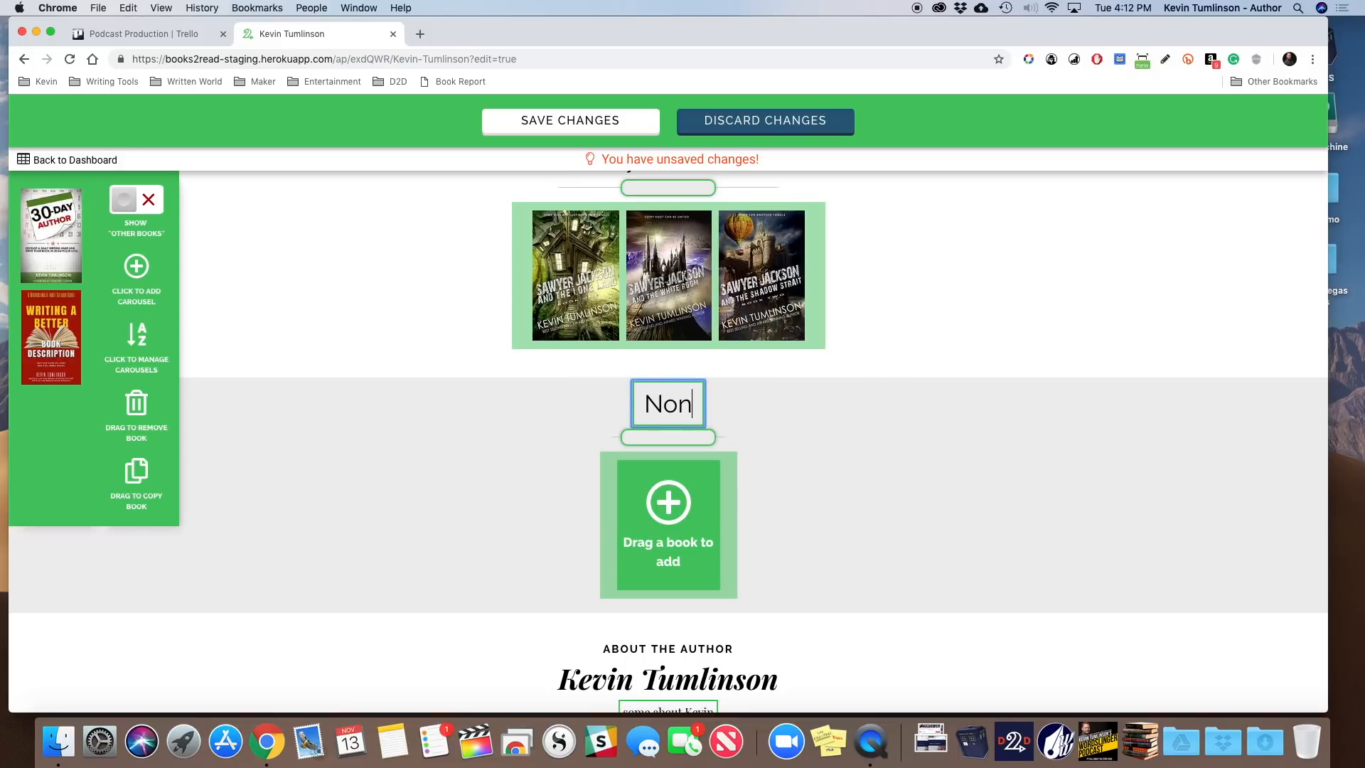
{"action": "type", "text": "fiction"}
{"action": "key", "text": "Return"}
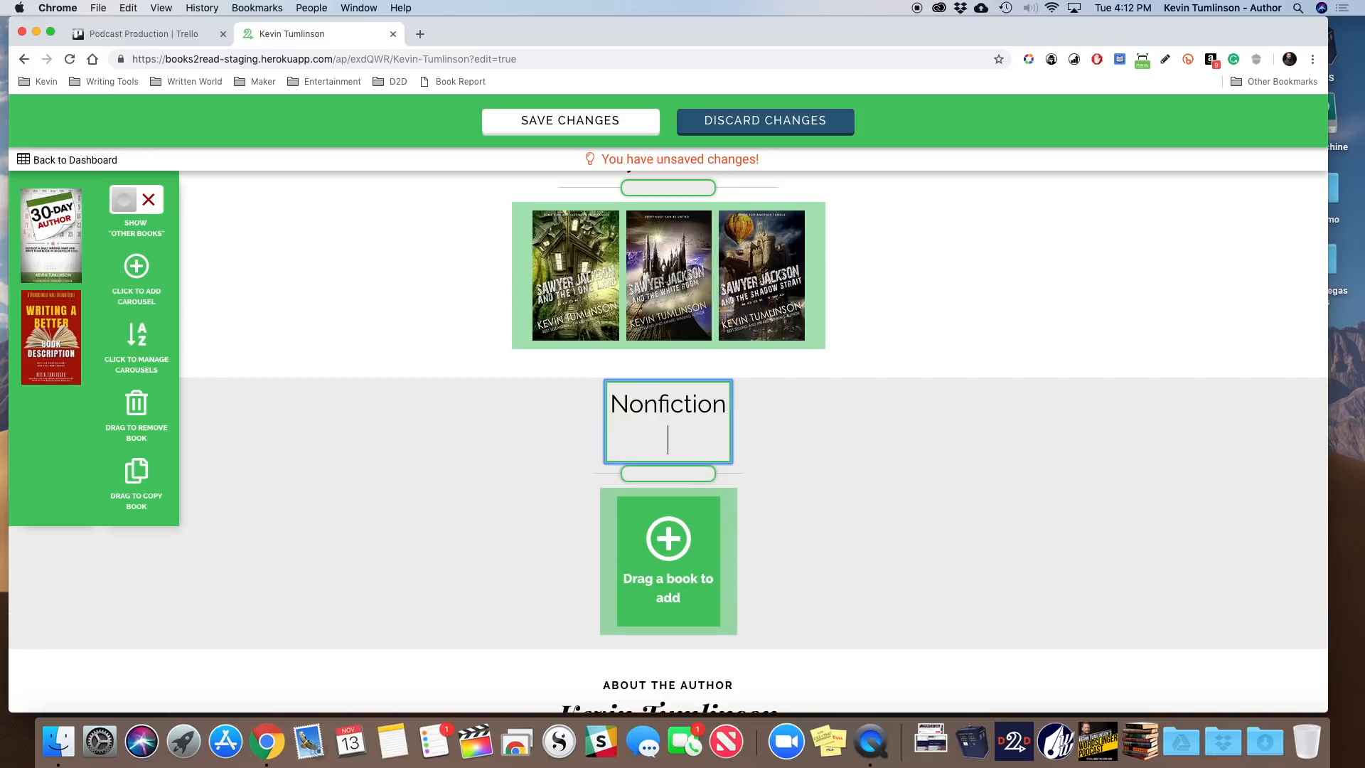
{"action": "key", "text": "BackSpace"}
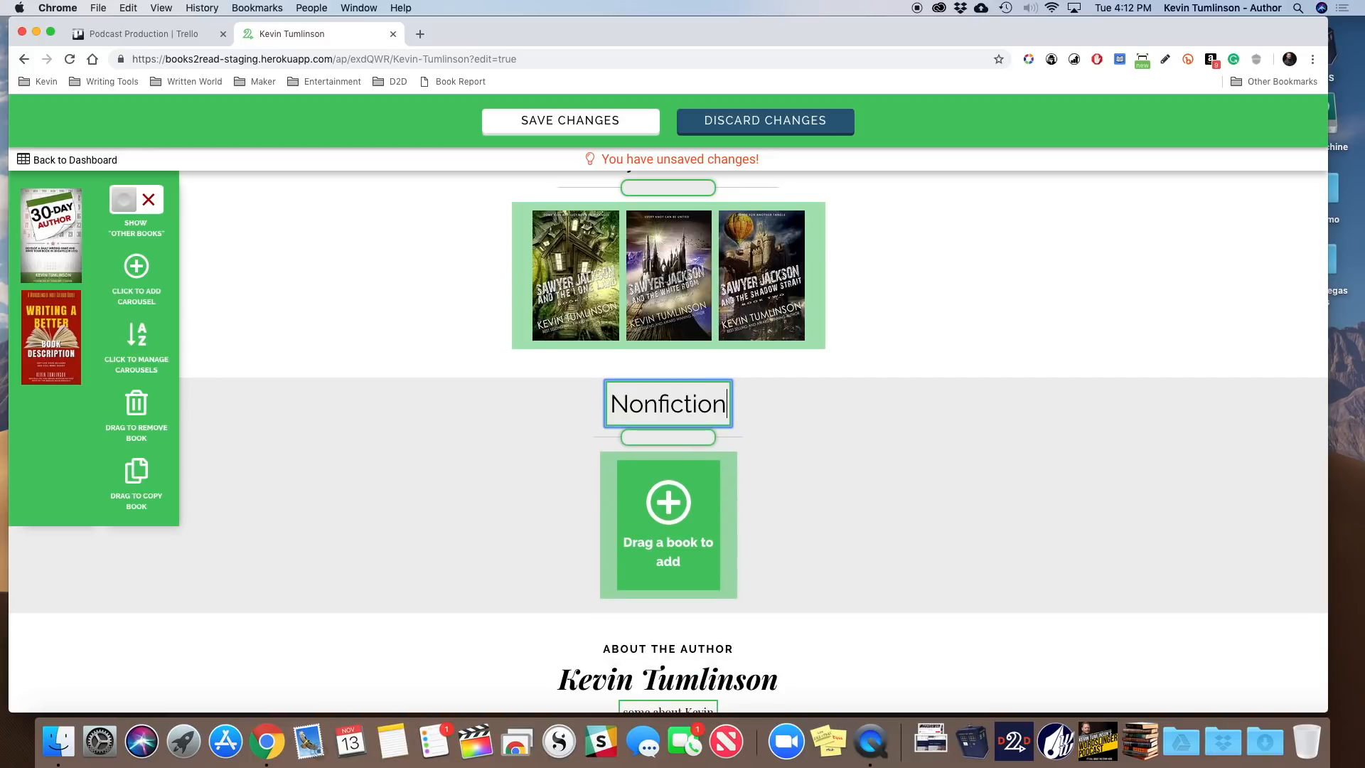
{"action": "left_click", "coordinate": [865, 452]}
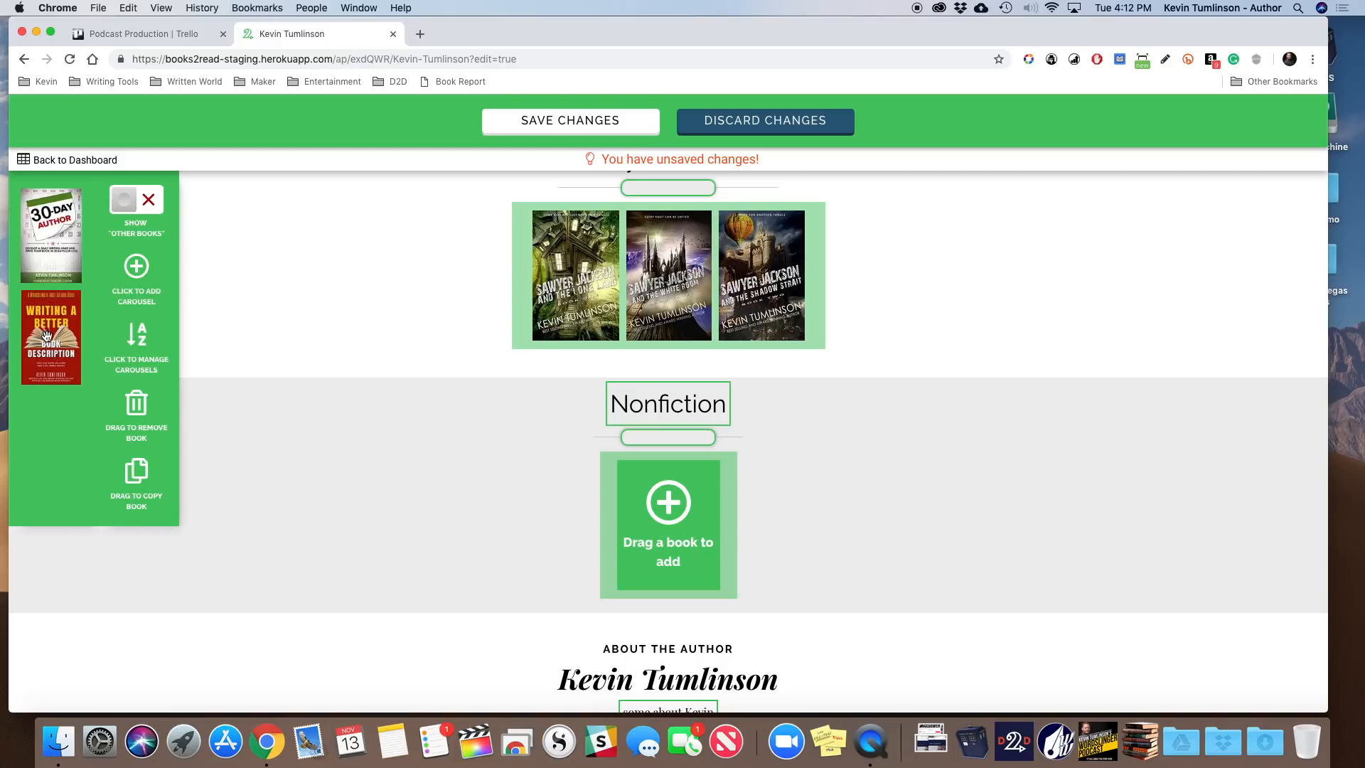
Step: Fill the Nonfiction carousel with "Writing a Better Book Description" and "30-Day Author", placing "30-Day Author" first
{"action": "left_click_drag", "start_coordinate": [46, 335], "coordinate": [655, 503]}
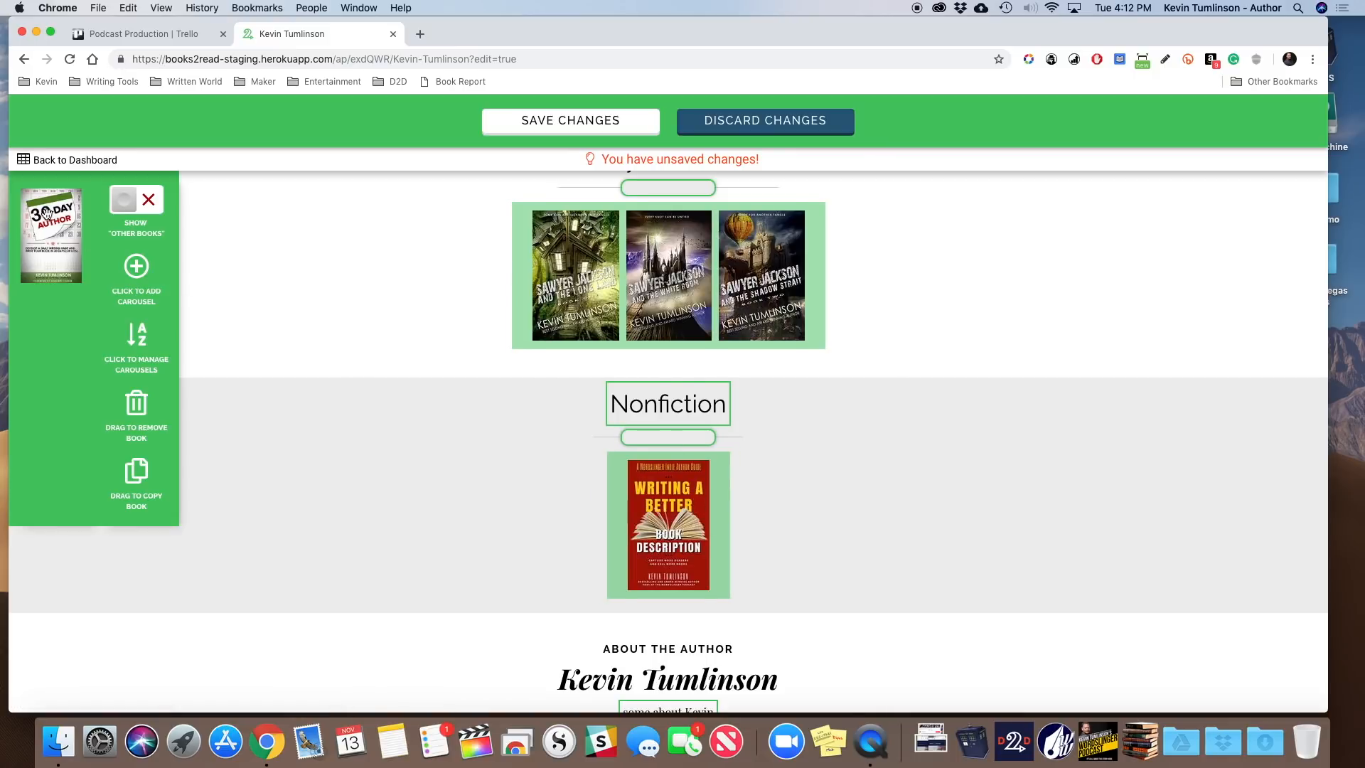
{"action": "left_click_drag", "start_coordinate": [46, 213], "coordinate": [721, 491]}
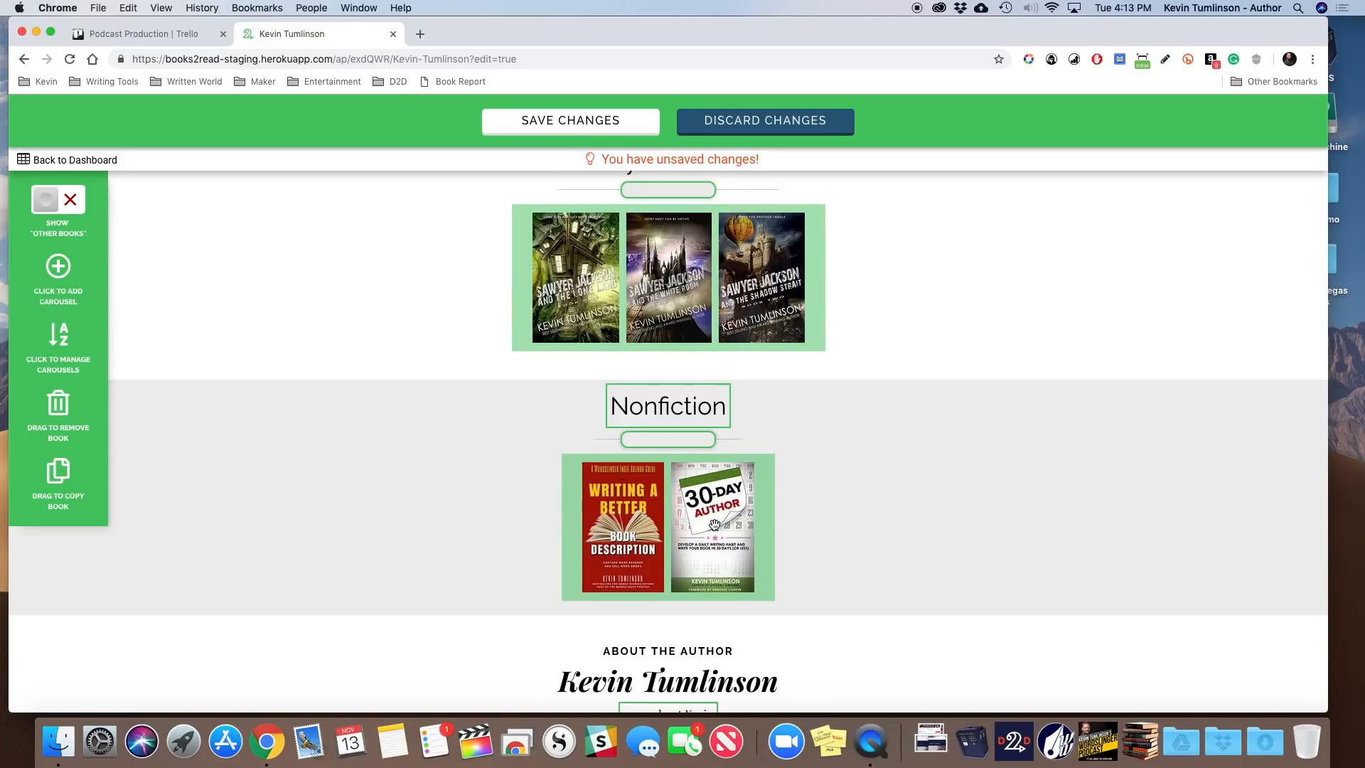
{"action": "left_click_drag", "start_coordinate": [713, 525], "coordinate": [619, 523]}
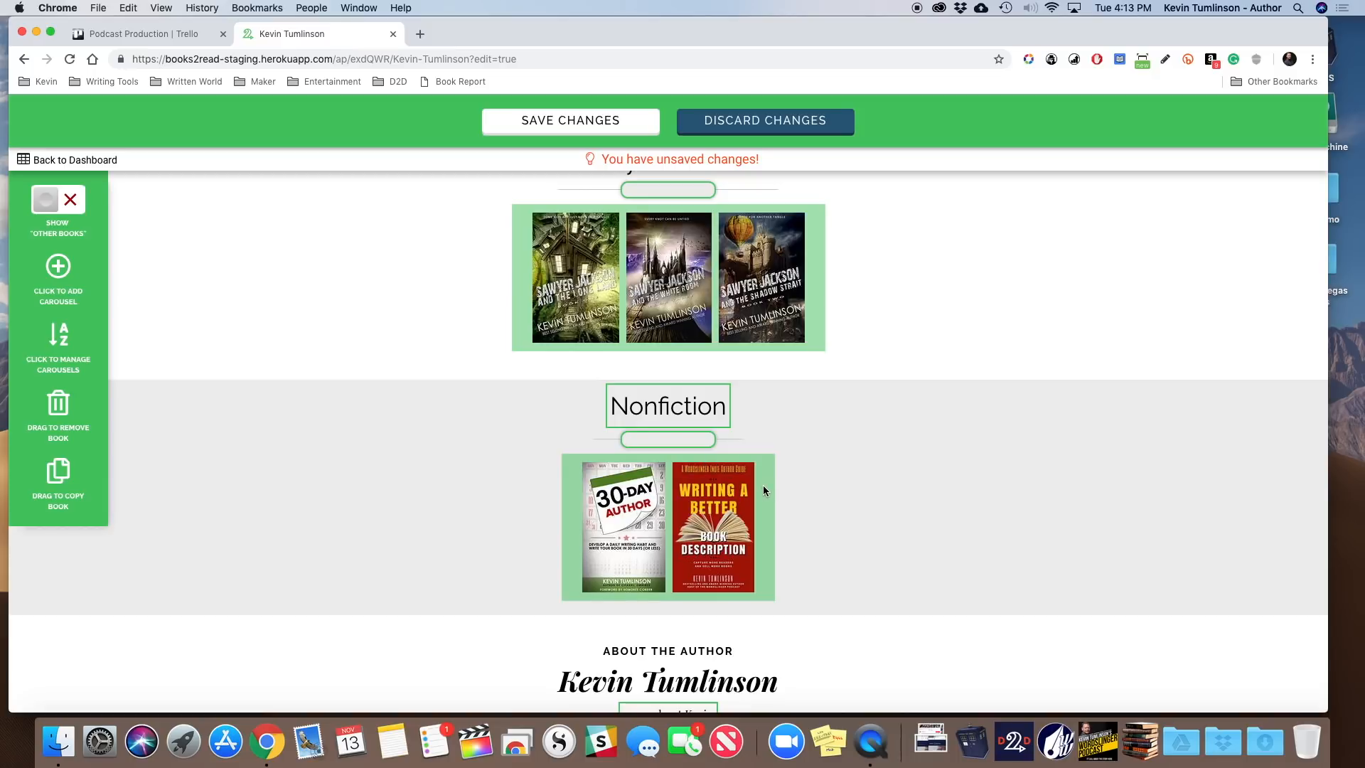
Step: Move "Sawyer Jackson and the Long Land" into the Nonfiction carousel and return it to first place in the Sawyer Jackson carousel
{"action": "scroll", "coordinate": [764, 491], "scroll_direction": "up", "scroll_amount": 3}
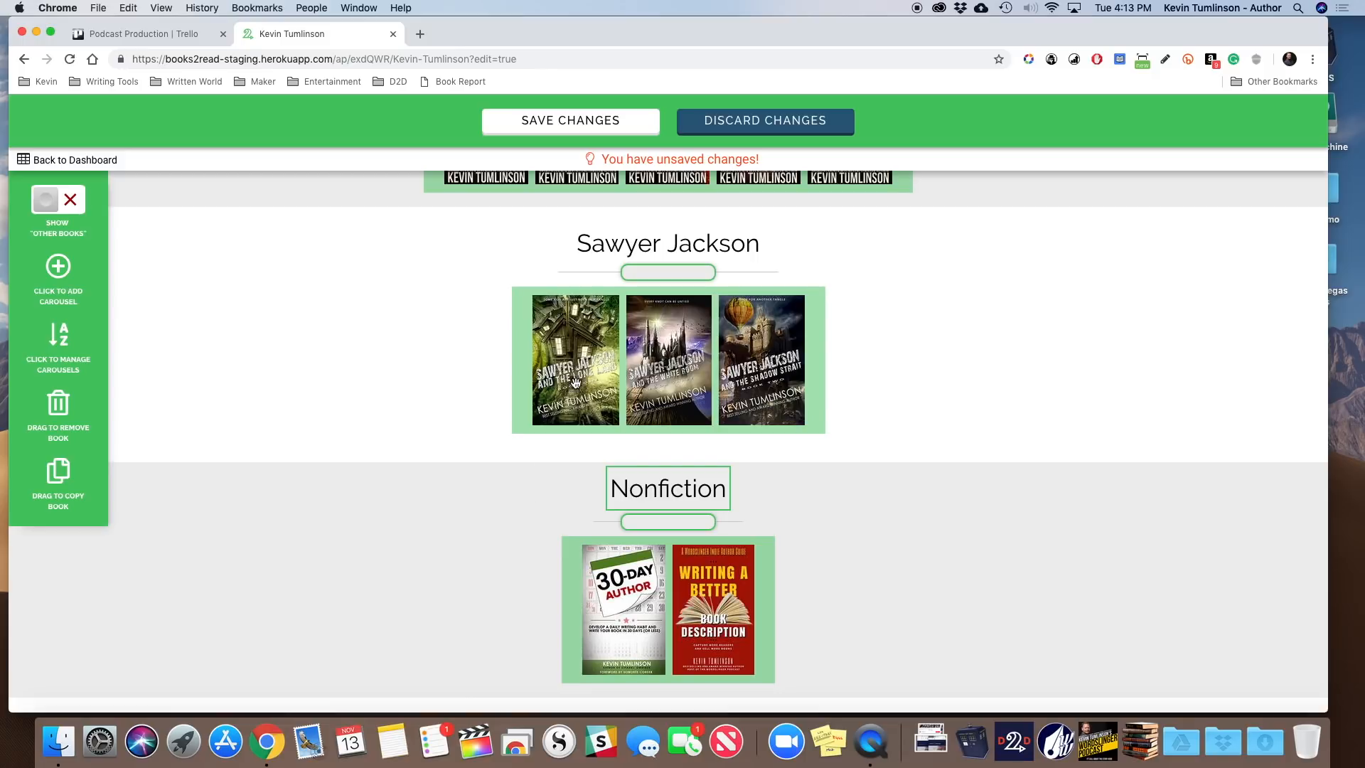
{"action": "left_click_drag", "start_coordinate": [576, 377], "coordinate": [597, 535]}
{"action": "scroll", "coordinate": [568, 379], "scroll_direction": "up", "scroll_amount": 1}
{"action": "scroll", "coordinate": [569, 379], "scroll_direction": "down", "scroll_amount": 1}
{"action": "scroll", "coordinate": [863, 480], "scroll_direction": "up", "scroll_amount": 3}
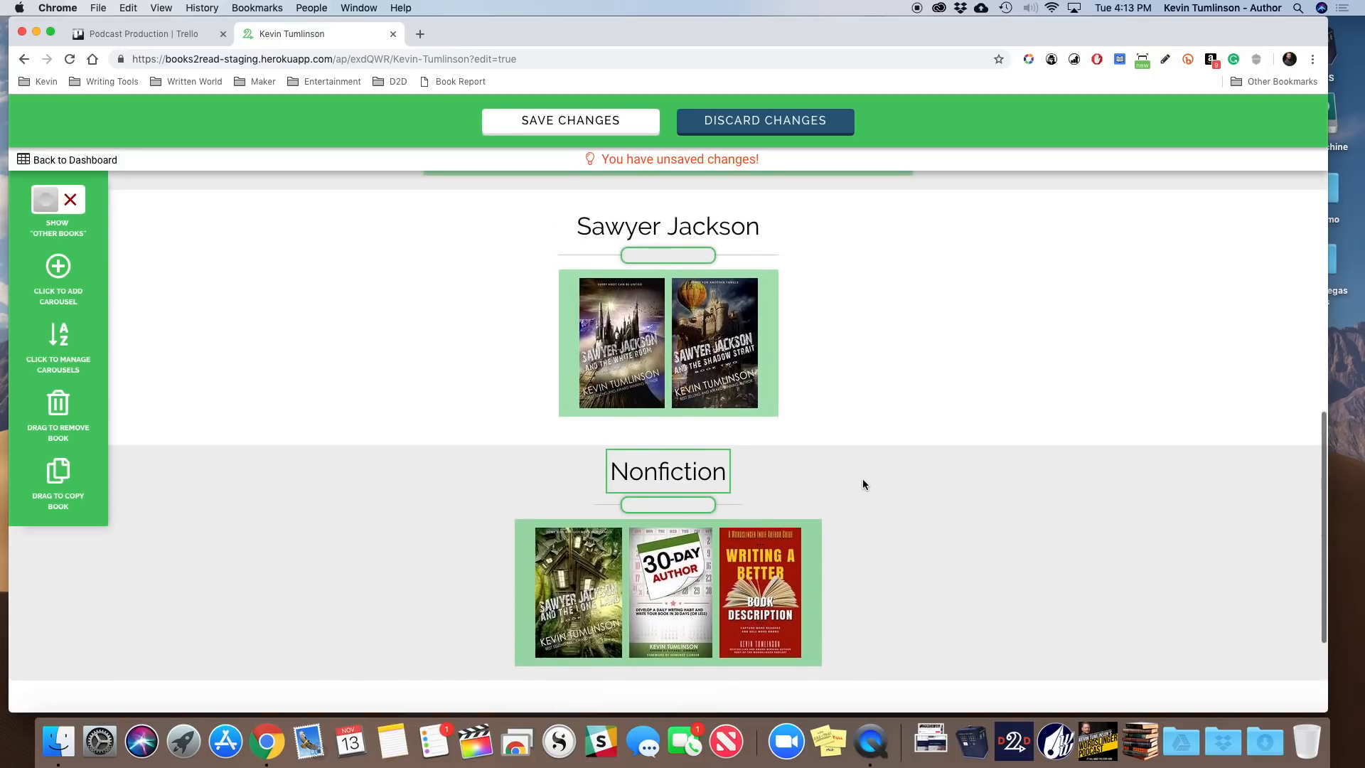
{"action": "left_click_drag", "start_coordinate": [578, 576], "coordinate": [584, 342]}
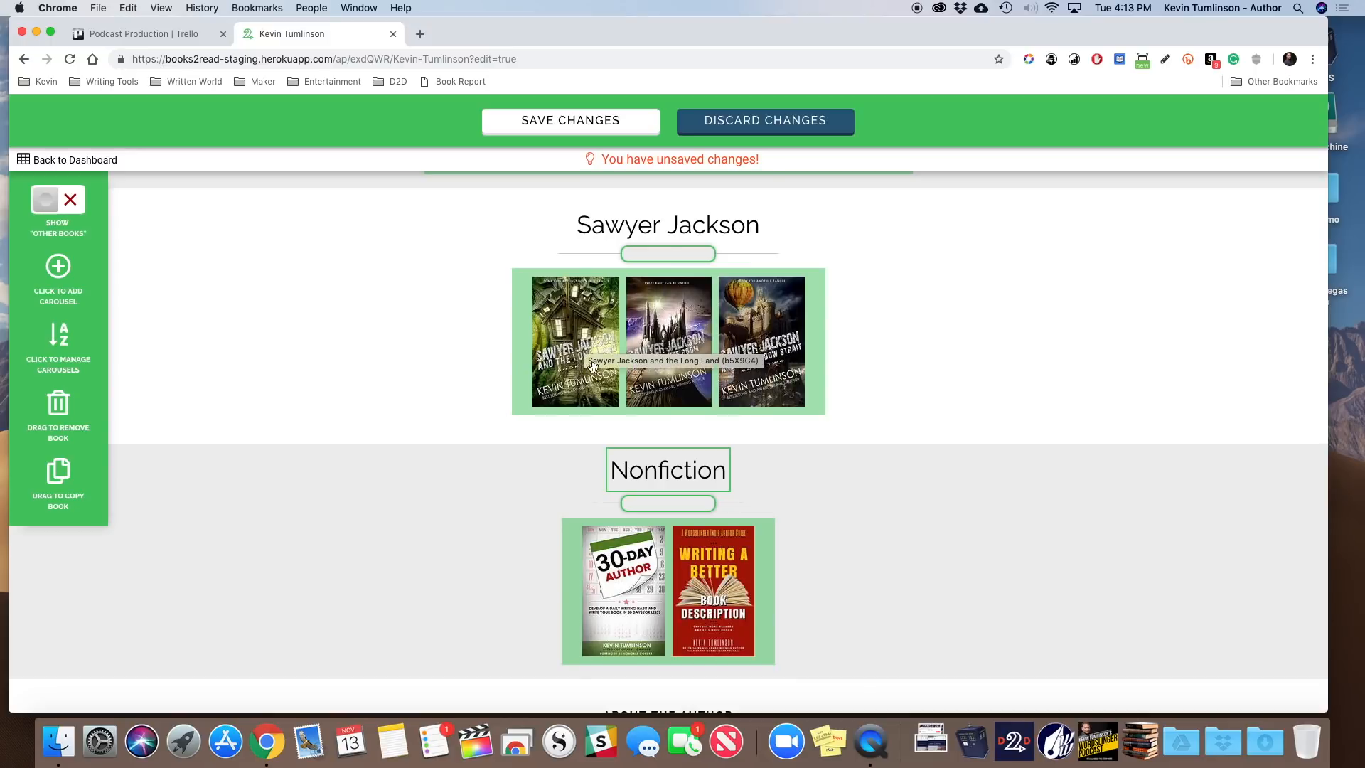
Step: Review the whole edited author page, from the latest release through the series and Nonfiction carousels to the author bio
{"action": "scroll", "coordinate": [741, 508], "scroll_direction": "up", "scroll_amount": 5}
{"action": "scroll", "coordinate": [741, 508], "scroll_direction": "up", "scroll_amount": 7}
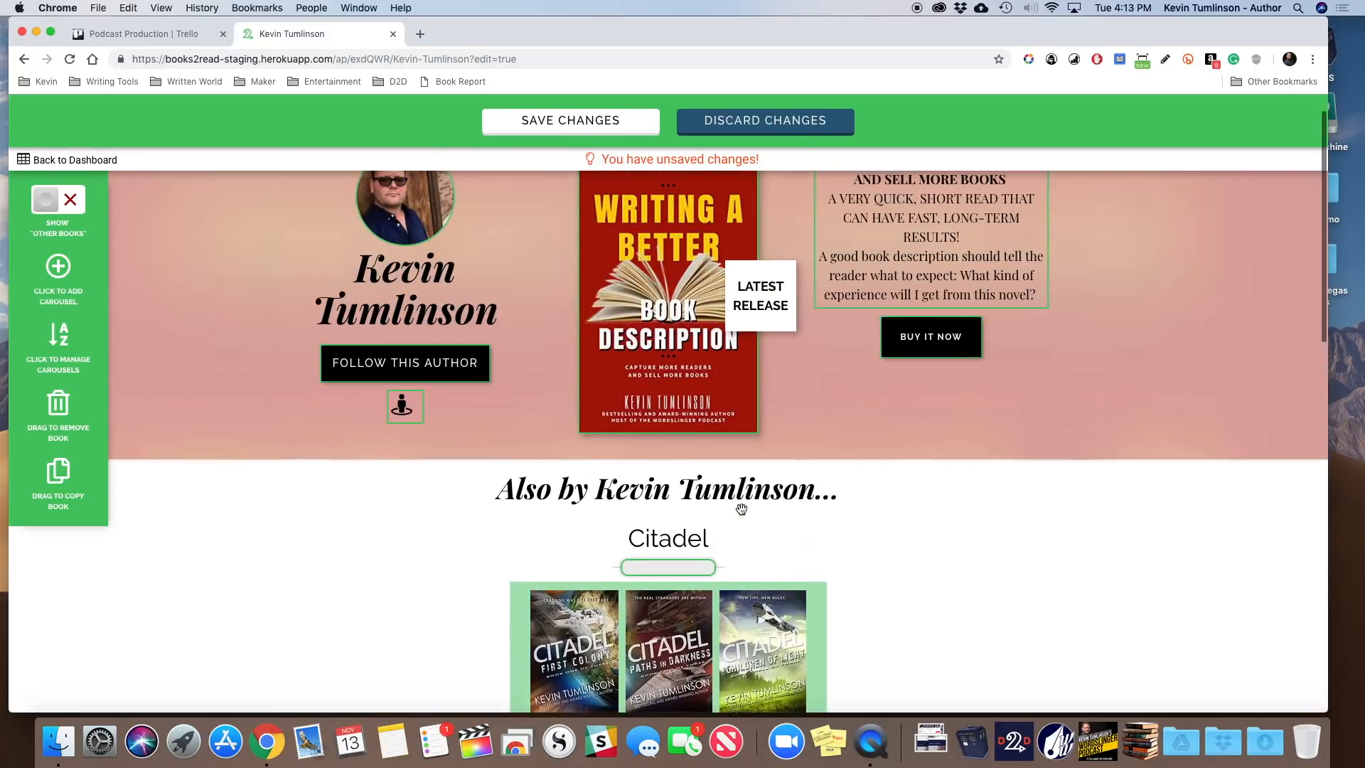
{"action": "scroll", "coordinate": [741, 508], "scroll_direction": "down", "scroll_amount": 8}
{"action": "scroll", "coordinate": [740, 508], "scroll_direction": "down", "scroll_amount": 6}
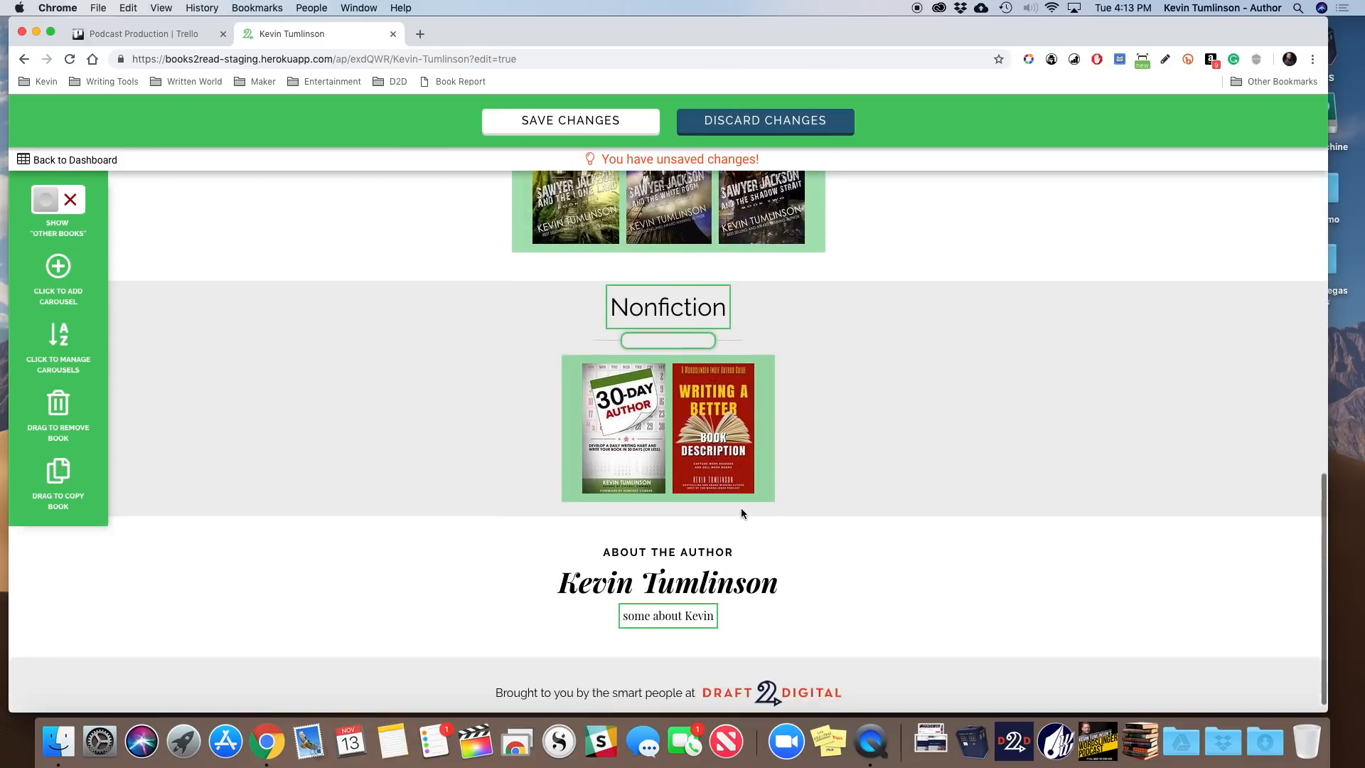
{"action": "scroll", "coordinate": [741, 508], "scroll_direction": "up", "scroll_amount": 1}
{"action": "scroll", "coordinate": [741, 509], "scroll_direction": "up", "scroll_amount": 1}
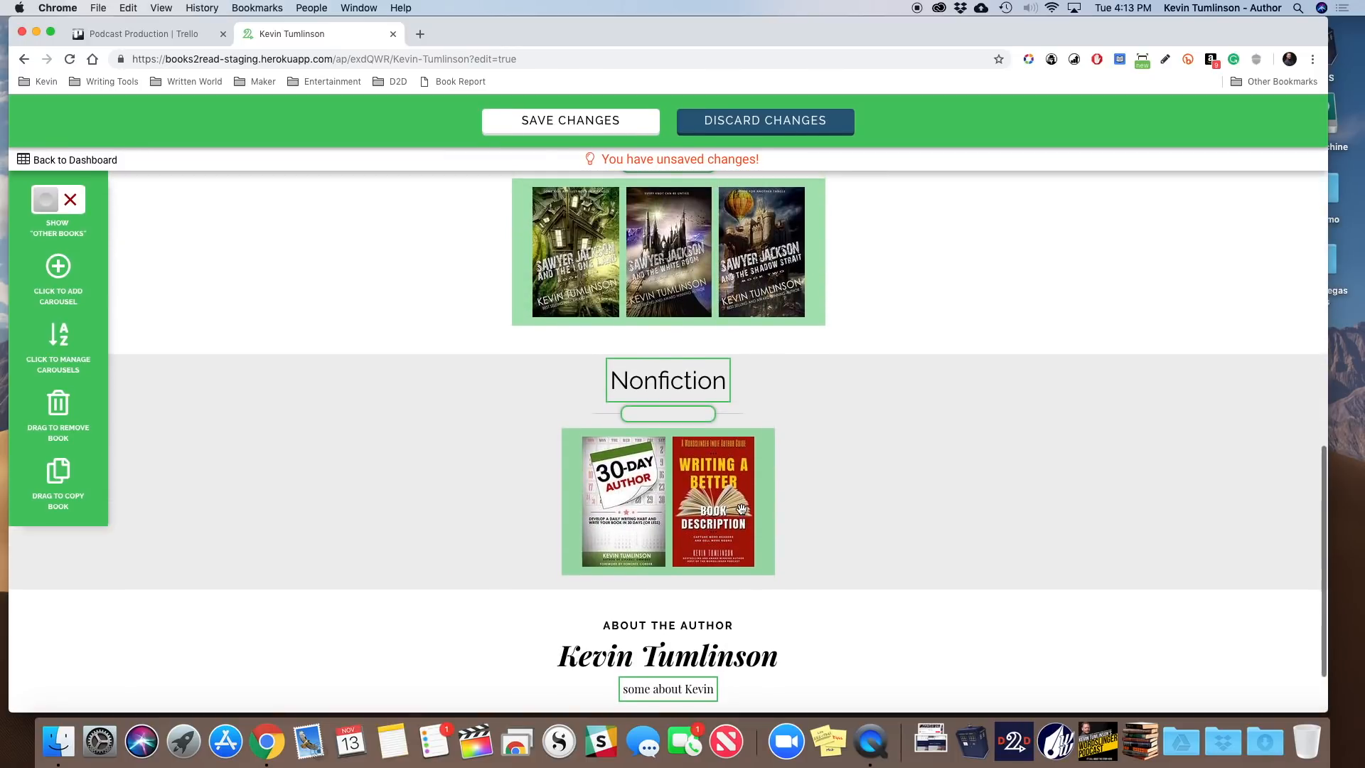
{"action": "scroll", "coordinate": [741, 509], "scroll_direction": "up", "scroll_amount": 5}
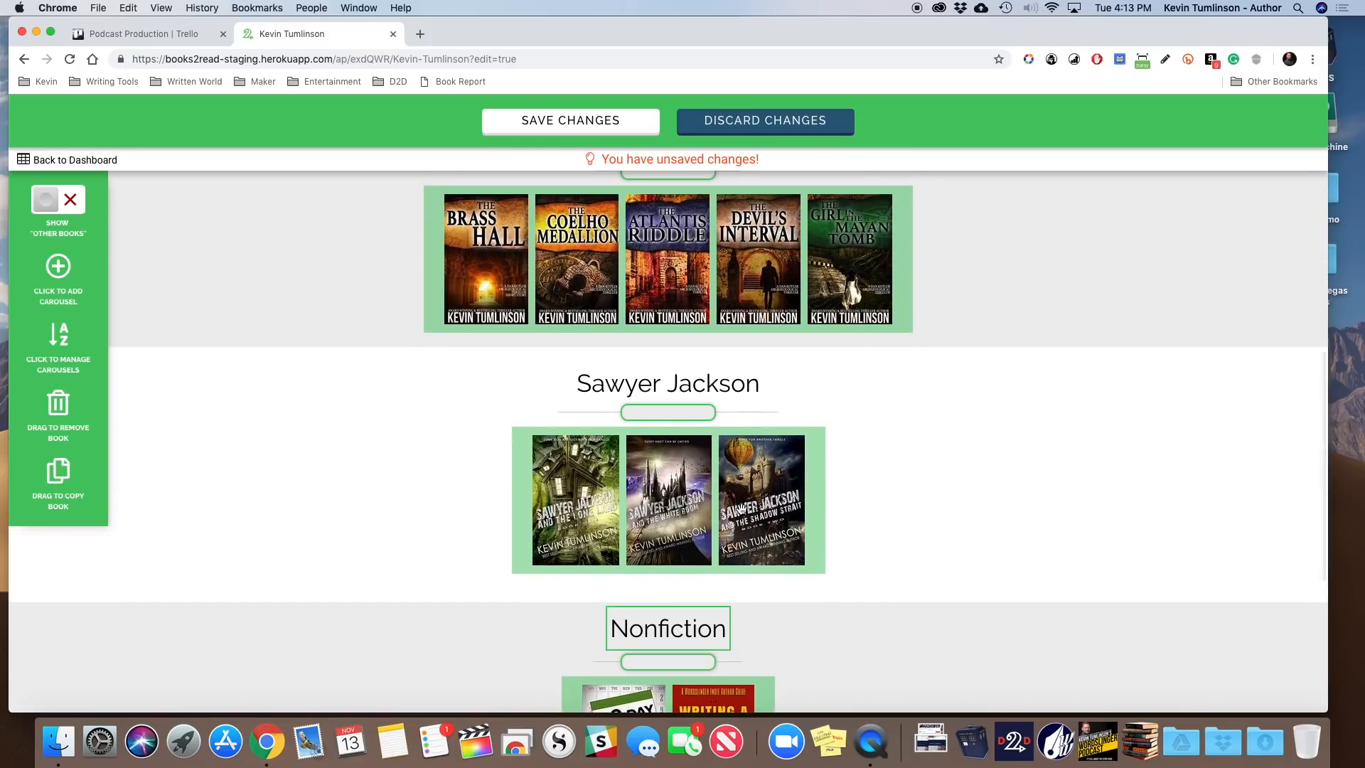
{"action": "scroll", "coordinate": [741, 508], "scroll_direction": "down", "scroll_amount": 4}
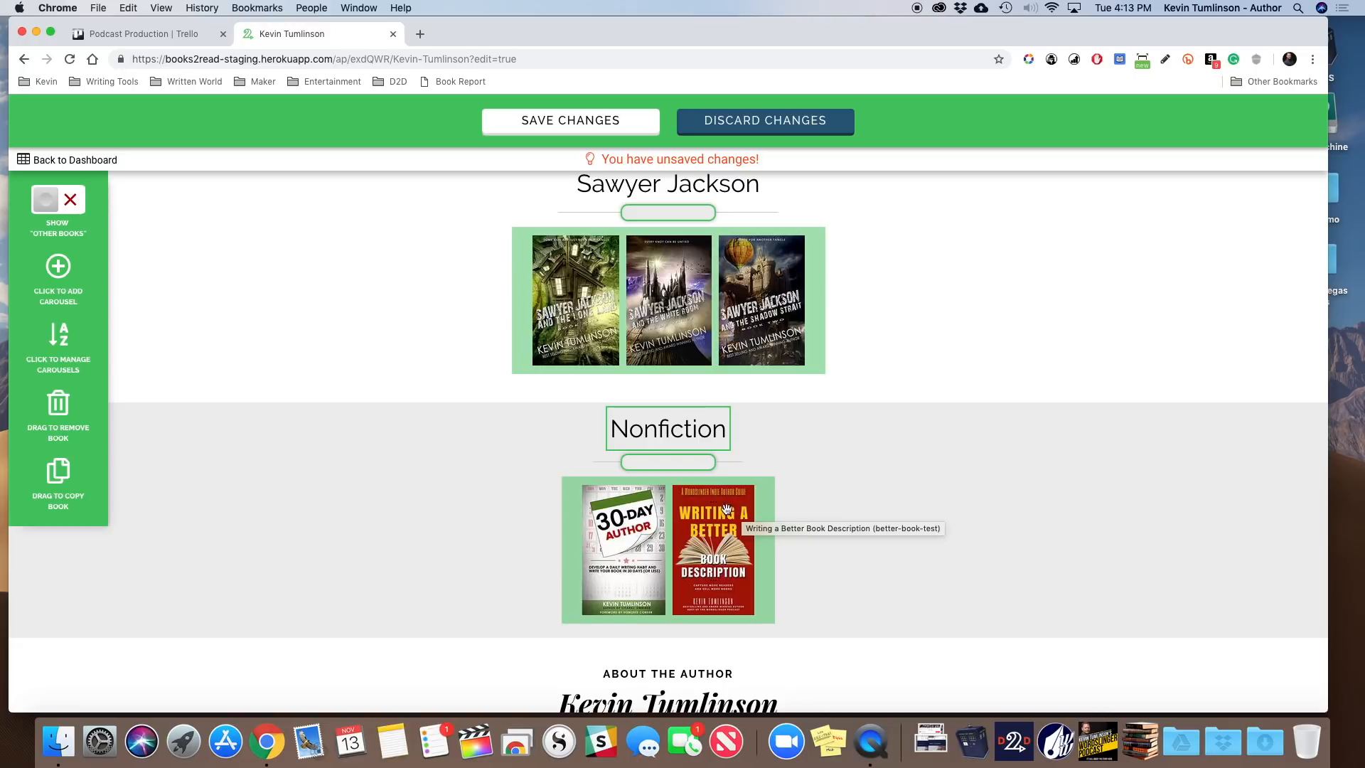
Step: Move the Nonfiction carousel to first place in the carousel order, above Citadel, and save the new order
{"action": "left_click", "coordinate": [56, 342]}
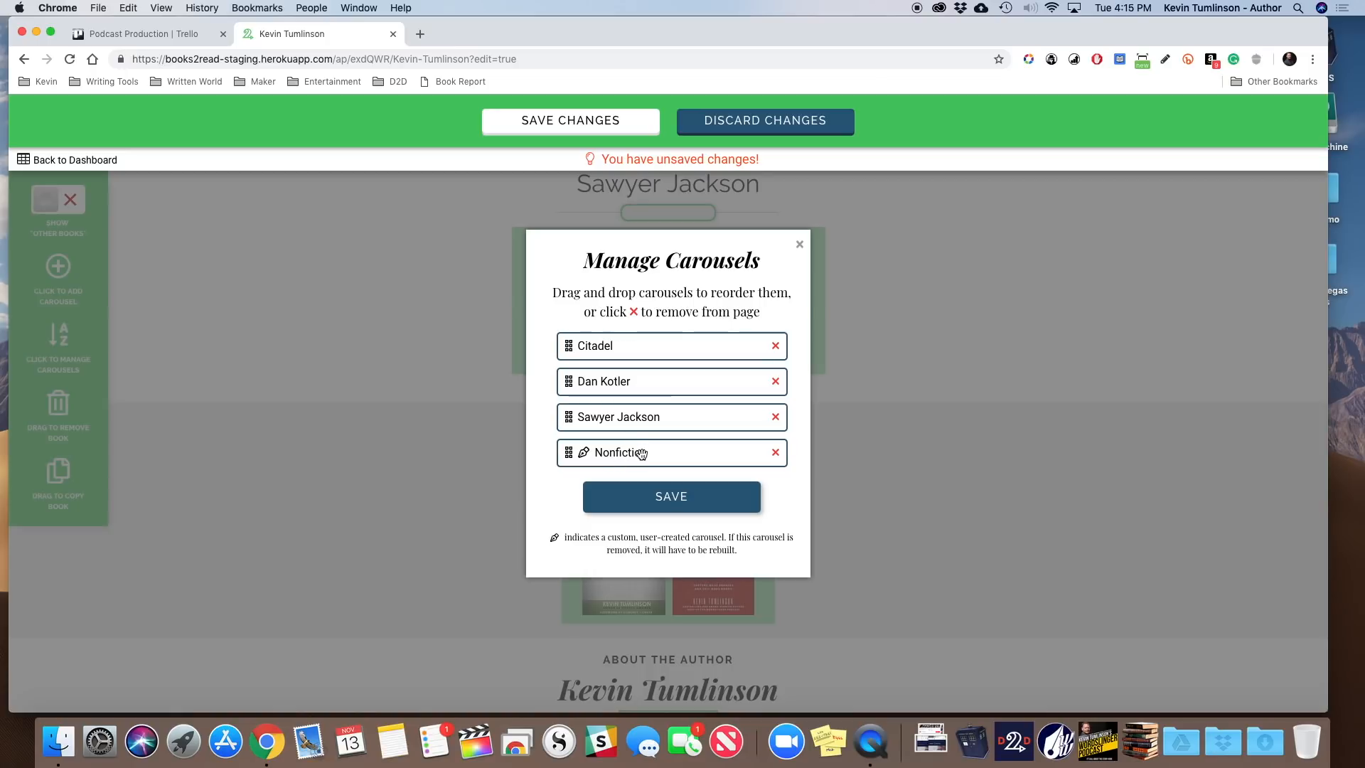
{"action": "left_click_drag", "start_coordinate": [637, 455], "coordinate": [640, 343]}
{"action": "left_click", "coordinate": [638, 501]}
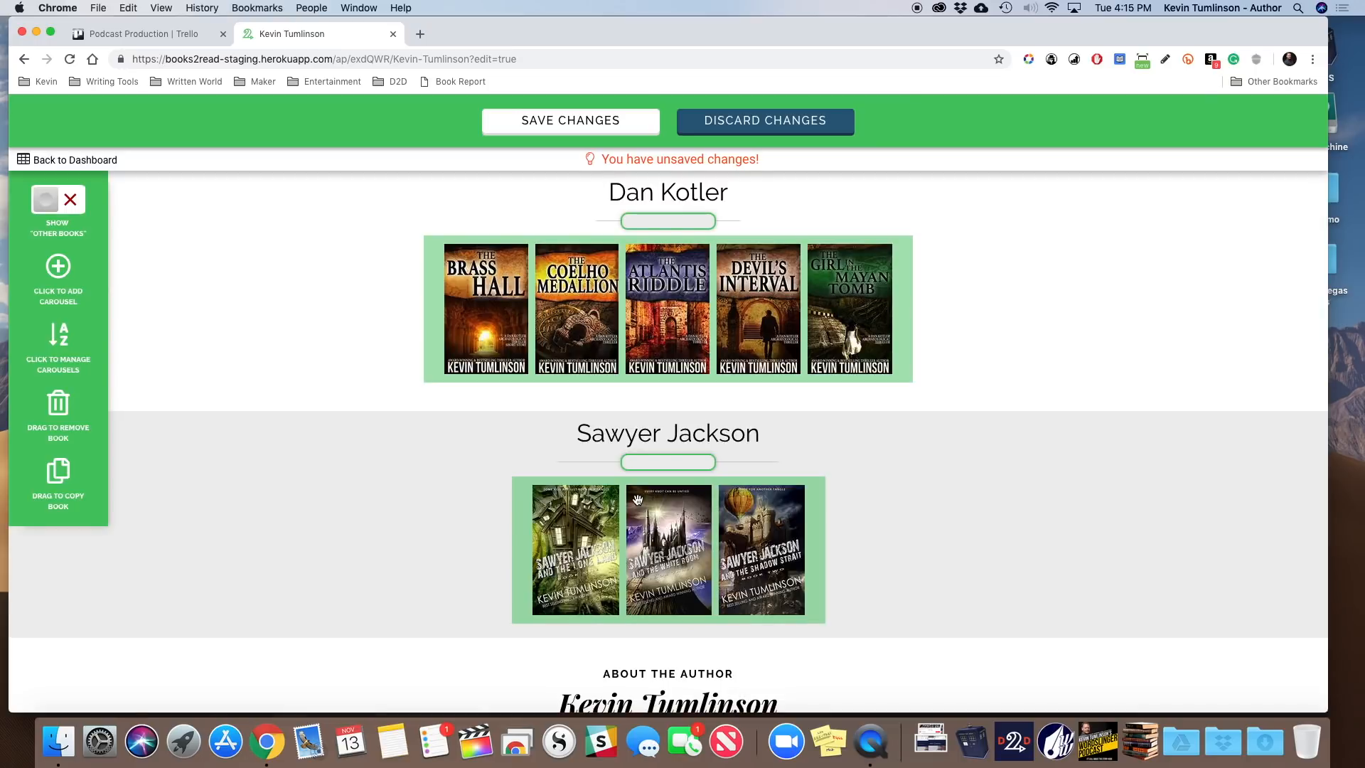
{"action": "scroll", "coordinate": [637, 500], "scroll_direction": "up", "scroll_amount": 10}
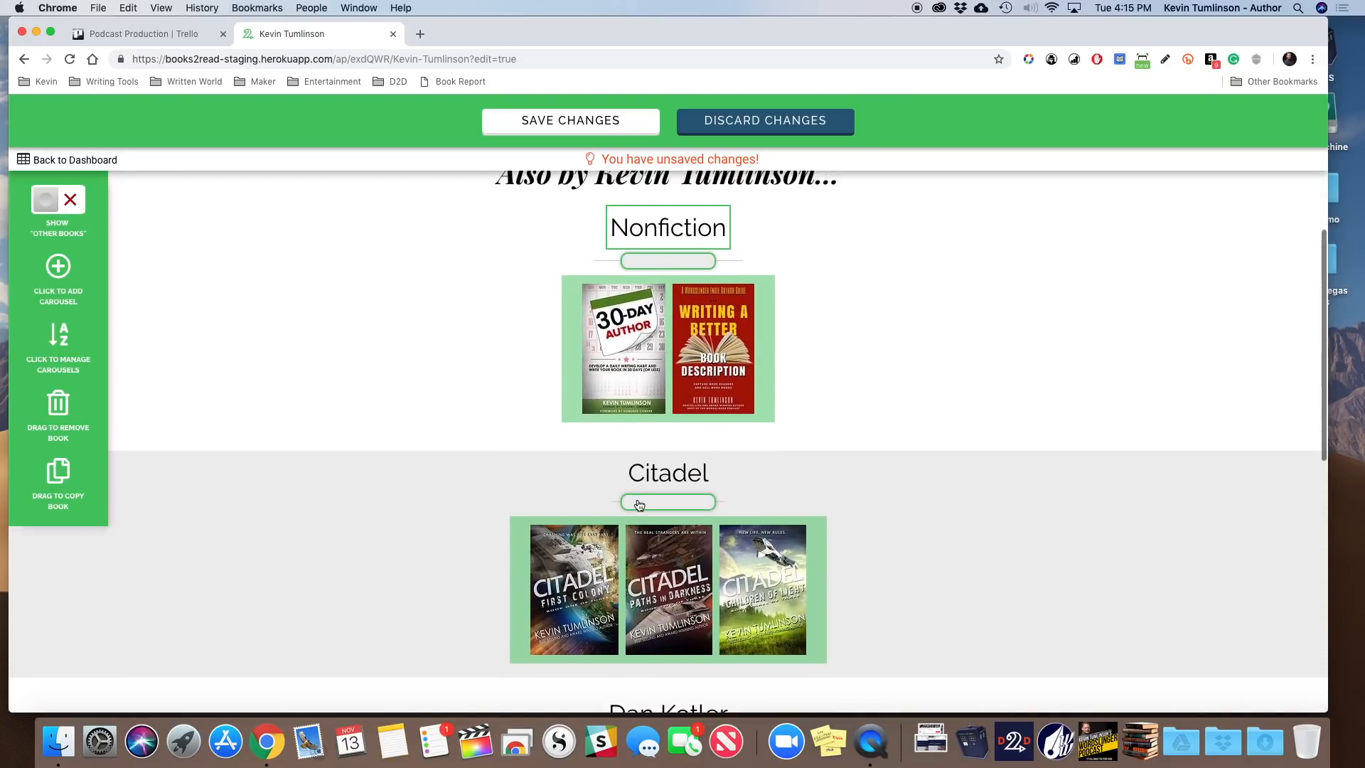
{"action": "scroll", "coordinate": [639, 505], "scroll_direction": "up", "scroll_amount": 2}
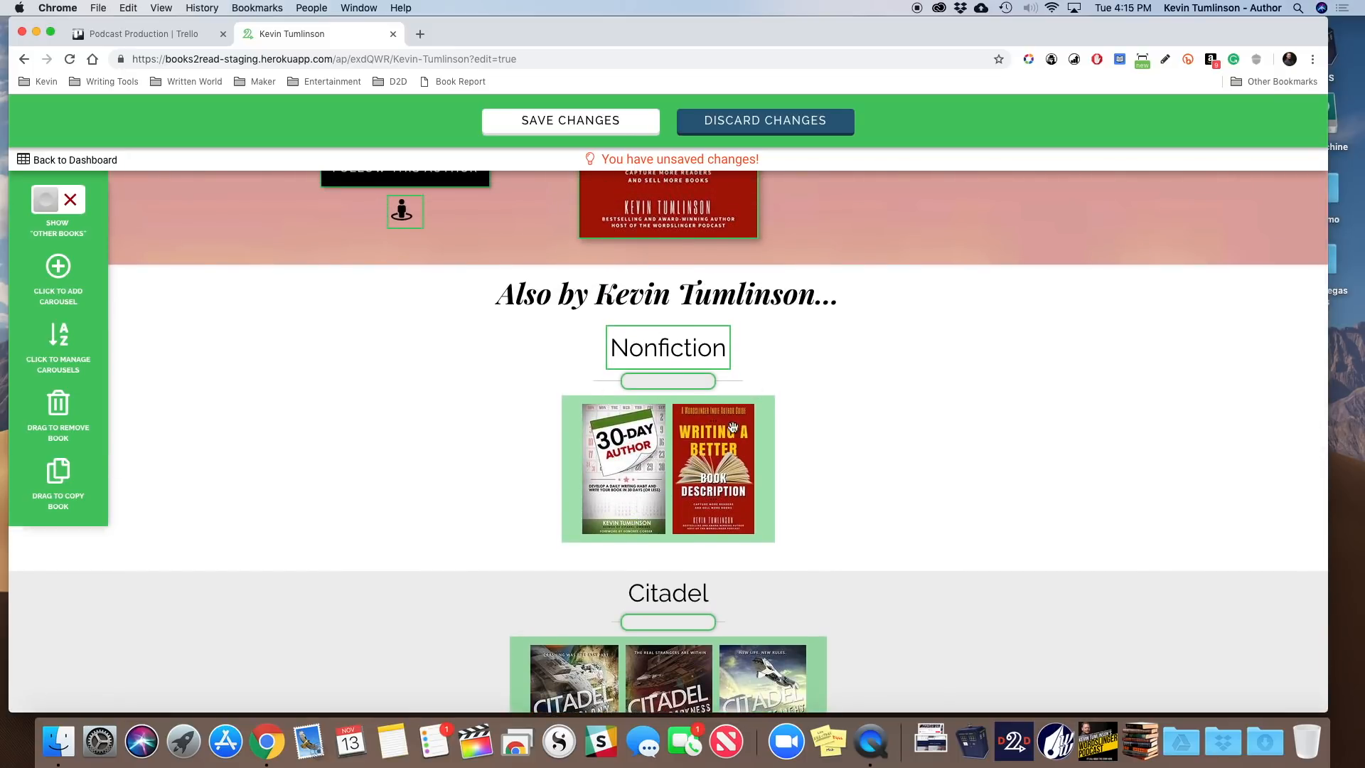
{"action": "scroll", "coordinate": [718, 354], "scroll_direction": "up", "scroll_amount": 5}
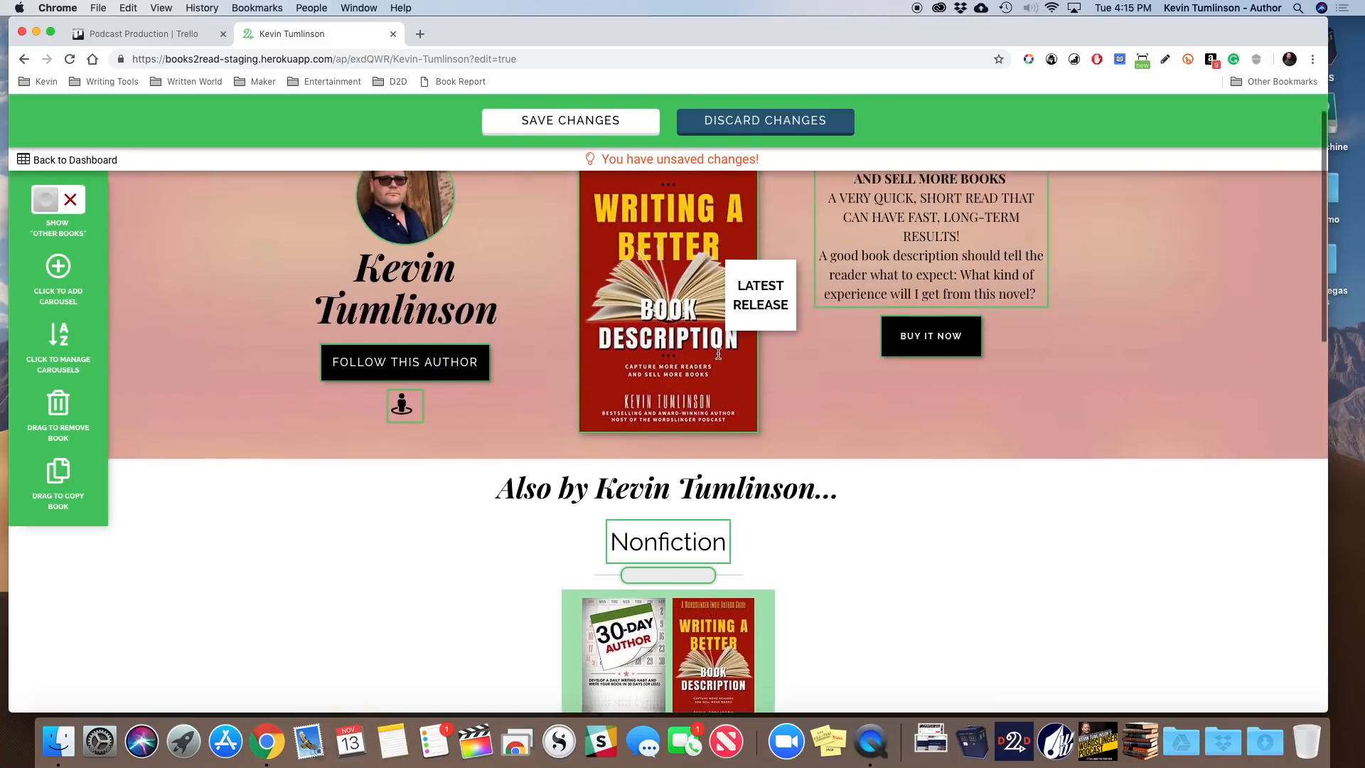
Step: Rename the Nonfiction carousel as "Wordslinger Books"
{"action": "scroll", "coordinate": [719, 358], "scroll_direction": "down", "scroll_amount": 3}
{"action": "scroll", "coordinate": [720, 357], "scroll_direction": "down", "scroll_amount": 1}
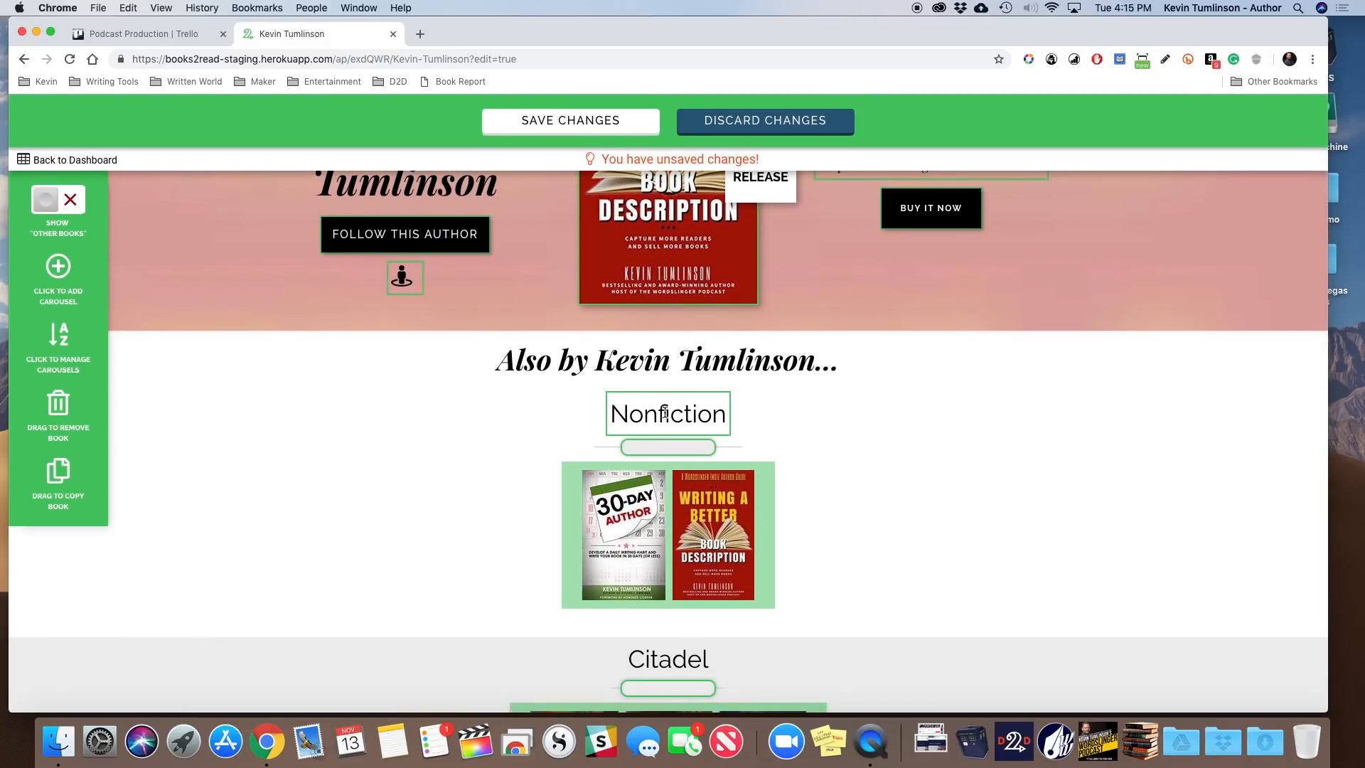
{"action": "double_click", "coordinate": [661, 419]}
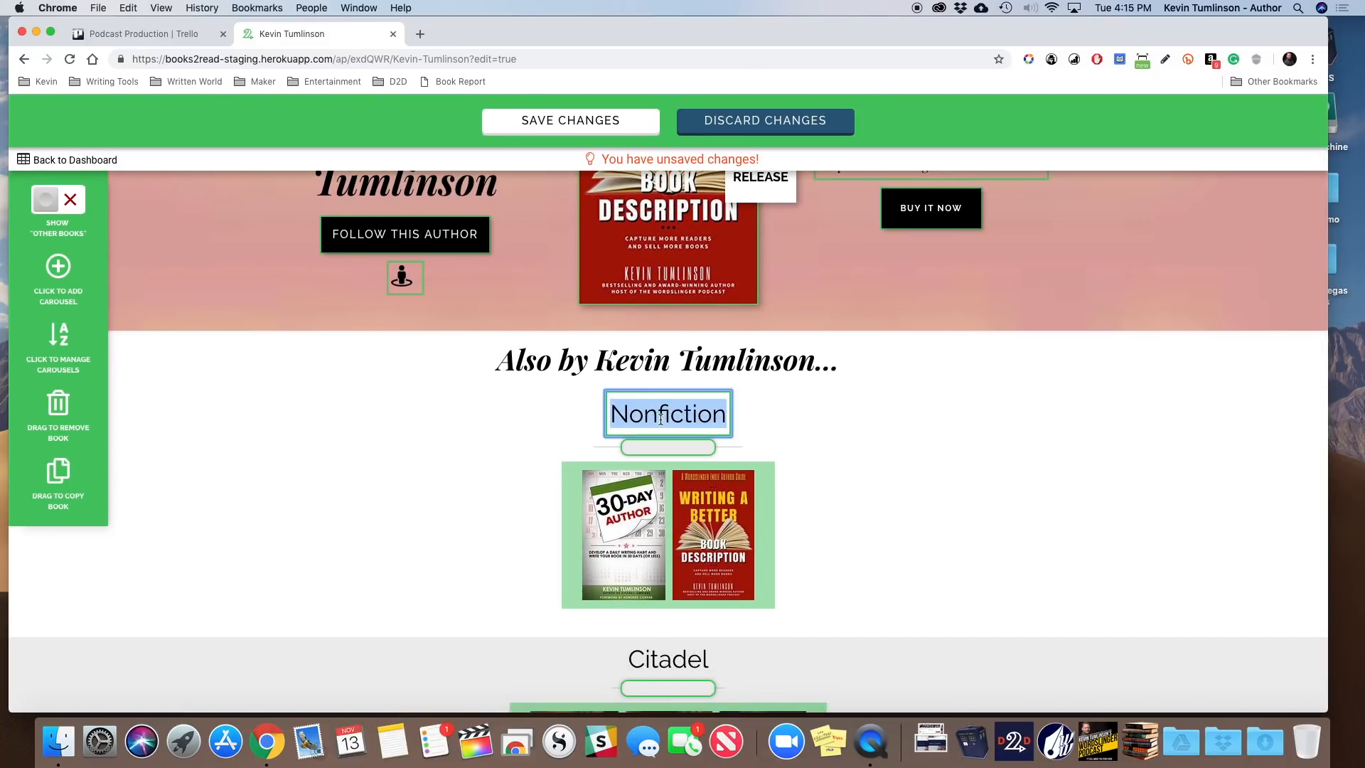
{"action": "type", "text": "Wordslinger"}
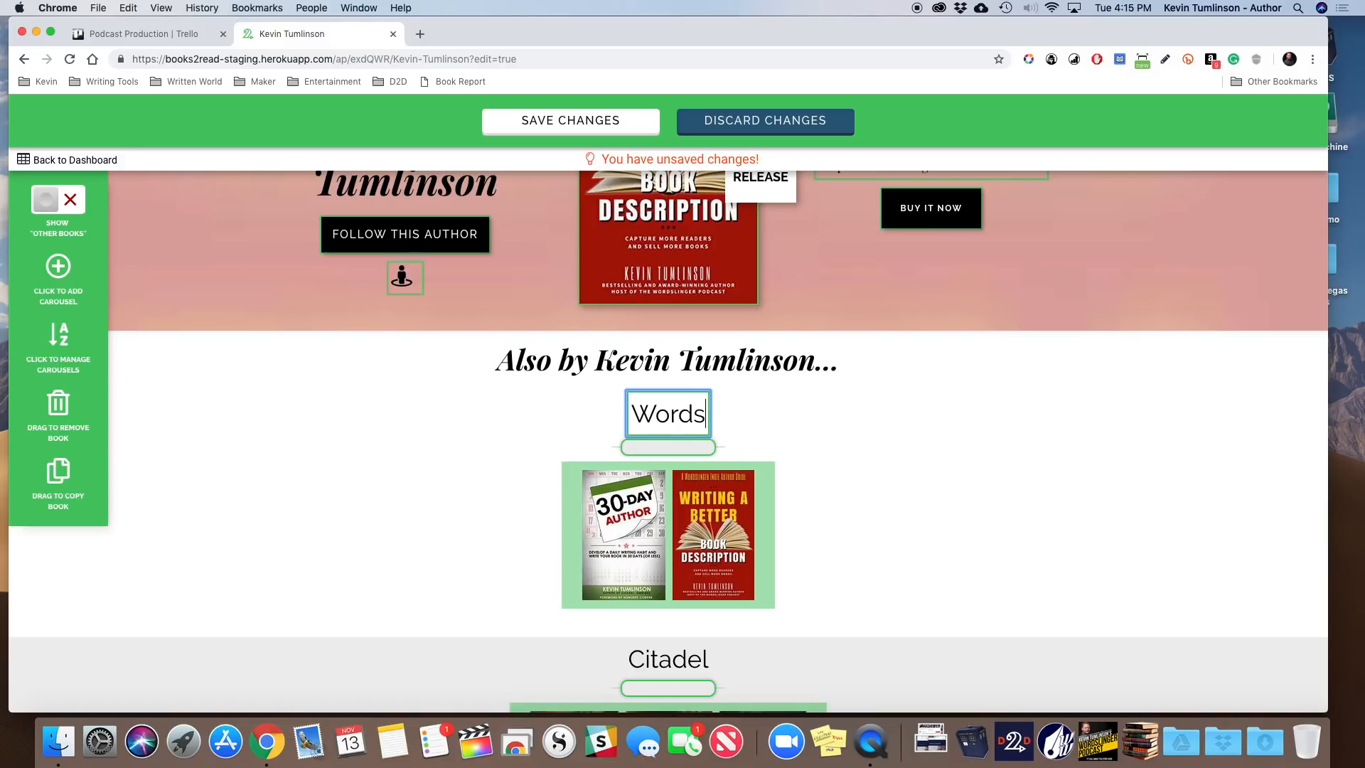
{"action": "type", "text": "Books"}
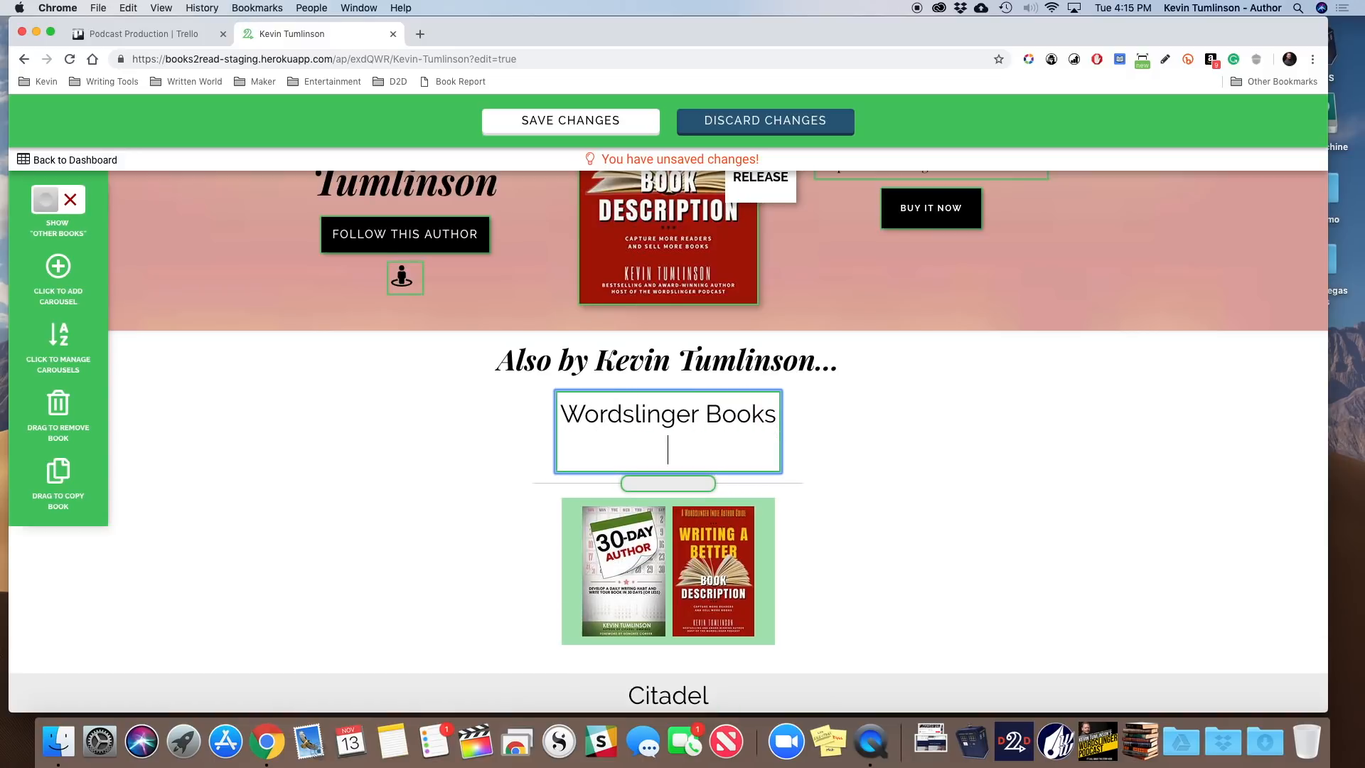
{"action": "left_click", "coordinate": [1002, 460]}
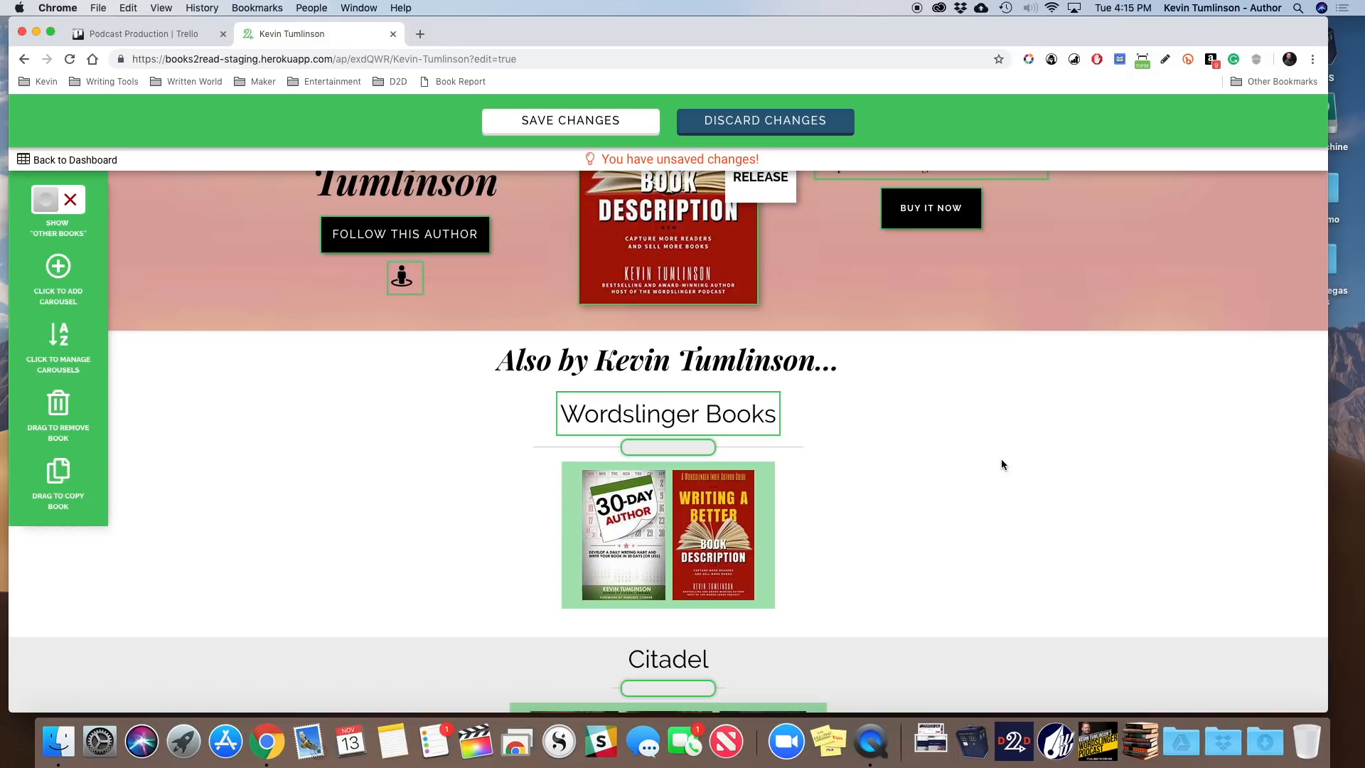
Step: Look over the upper part of the author page, from the latest release to the Wordslinger Books and Citadel carousels
{"action": "scroll", "coordinate": [1001, 464], "scroll_direction": "down", "scroll_amount": 3}
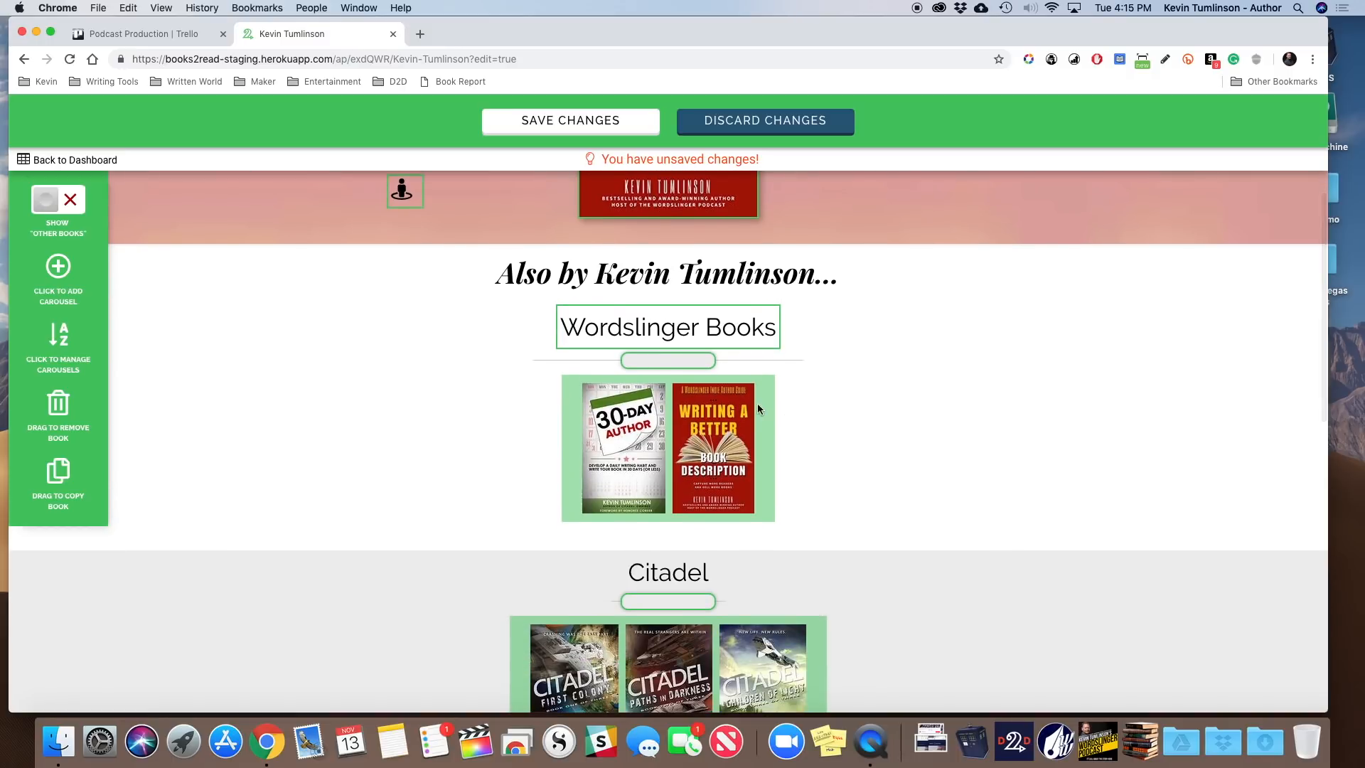
{"action": "scroll", "coordinate": [766, 401], "scroll_direction": "up", "scroll_amount": 5}
{"action": "scroll", "coordinate": [766, 401], "scroll_direction": "down", "scroll_amount": 5}
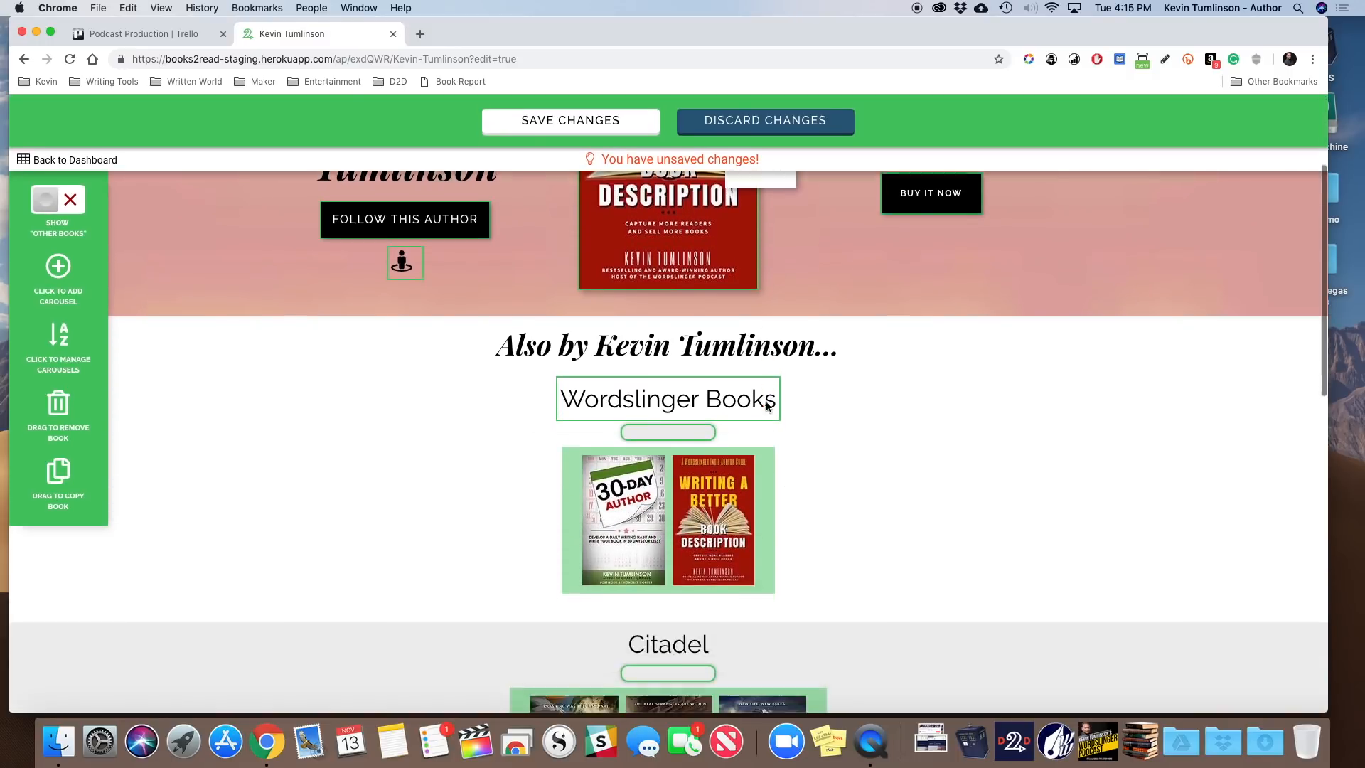
{"action": "scroll", "coordinate": [766, 401], "scroll_direction": "up", "scroll_amount": 8}
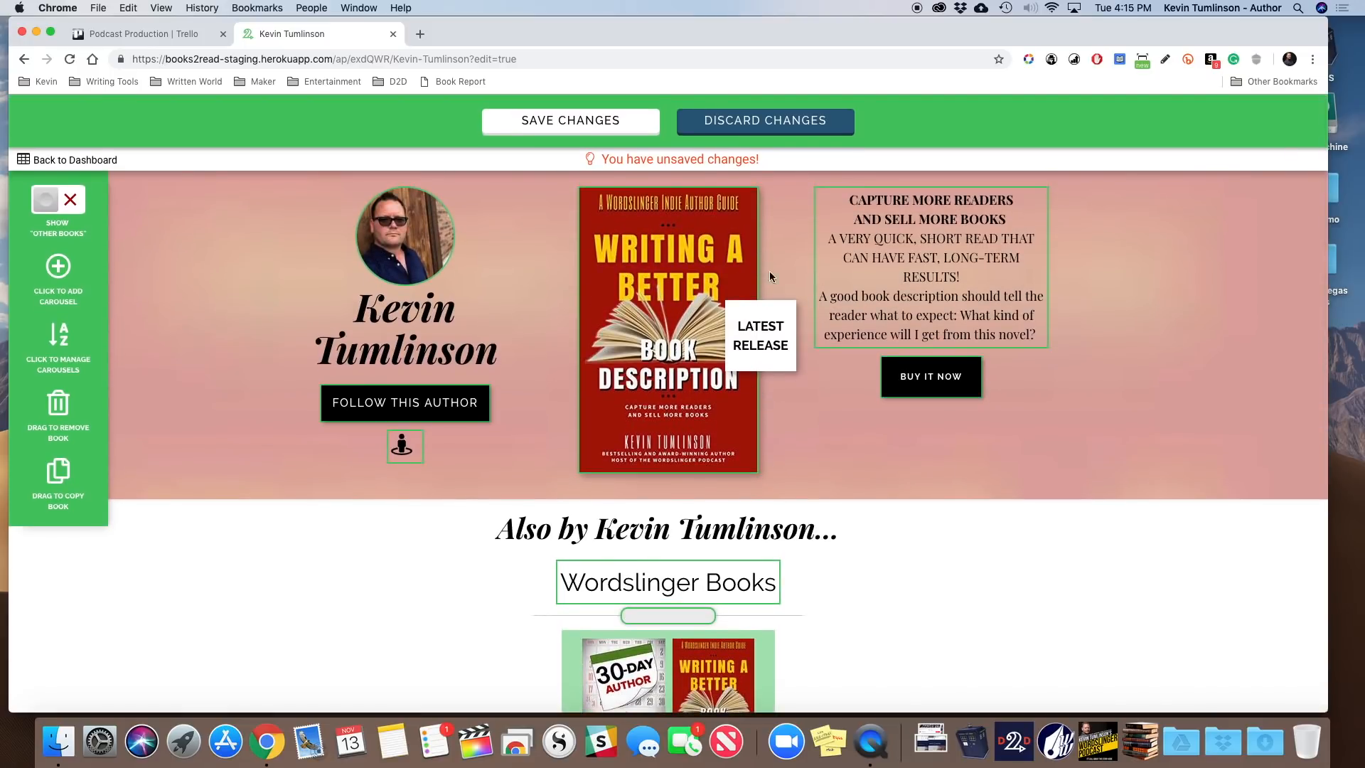
{"action": "scroll", "coordinate": [639, 448], "scroll_direction": "down", "scroll_amount": 8}
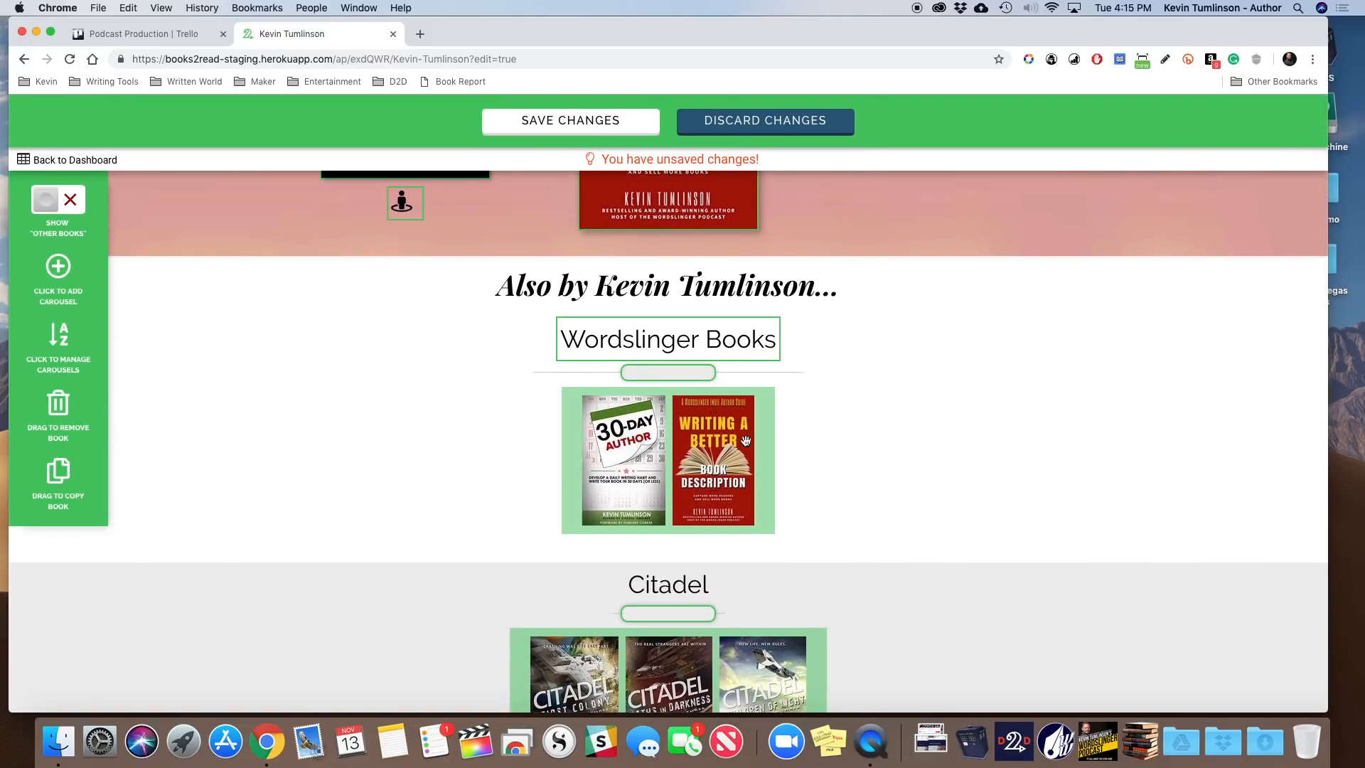
{"action": "scroll", "coordinate": [686, 460], "scroll_direction": "down", "scroll_amount": 5}
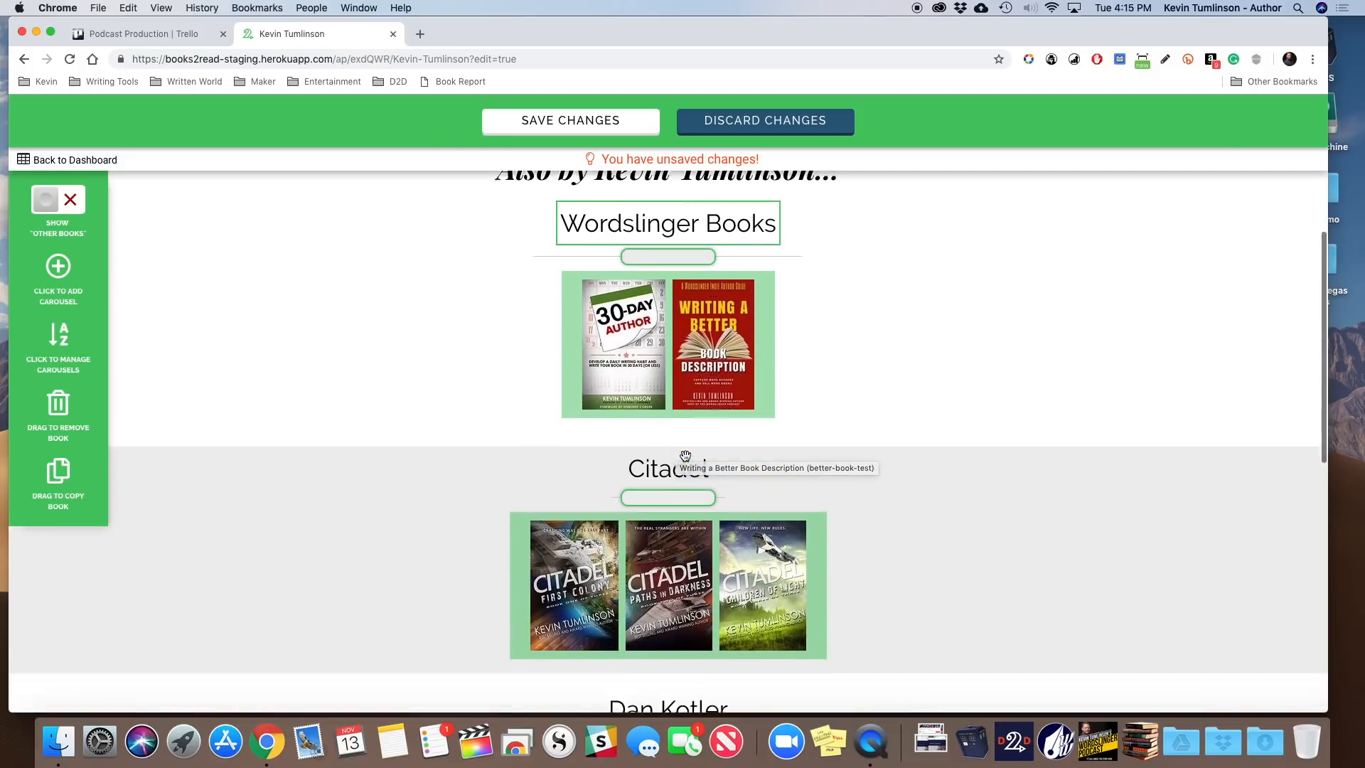
{"action": "scroll", "coordinate": [686, 460], "scroll_direction": "up", "scroll_amount": 2}
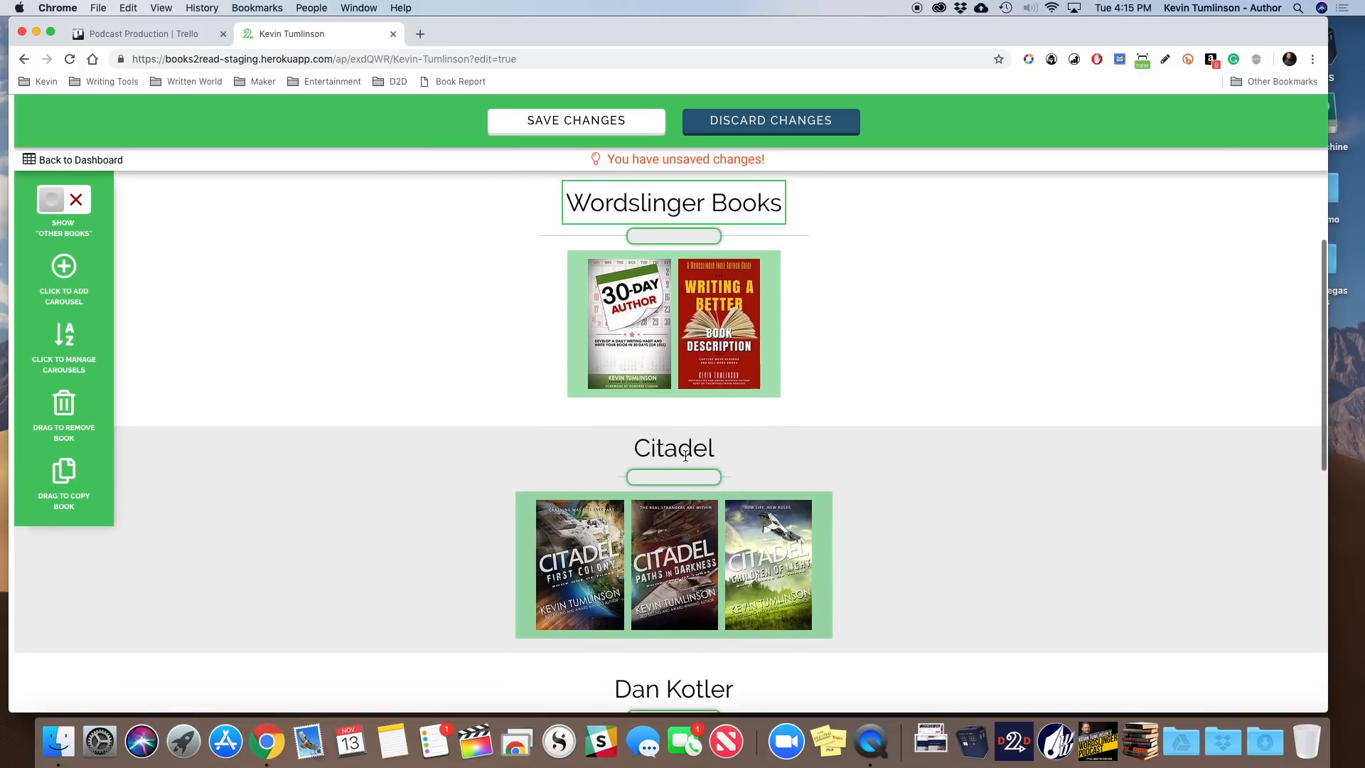
{"action": "scroll", "coordinate": [684, 455], "scroll_direction": "up", "scroll_amount": 2}
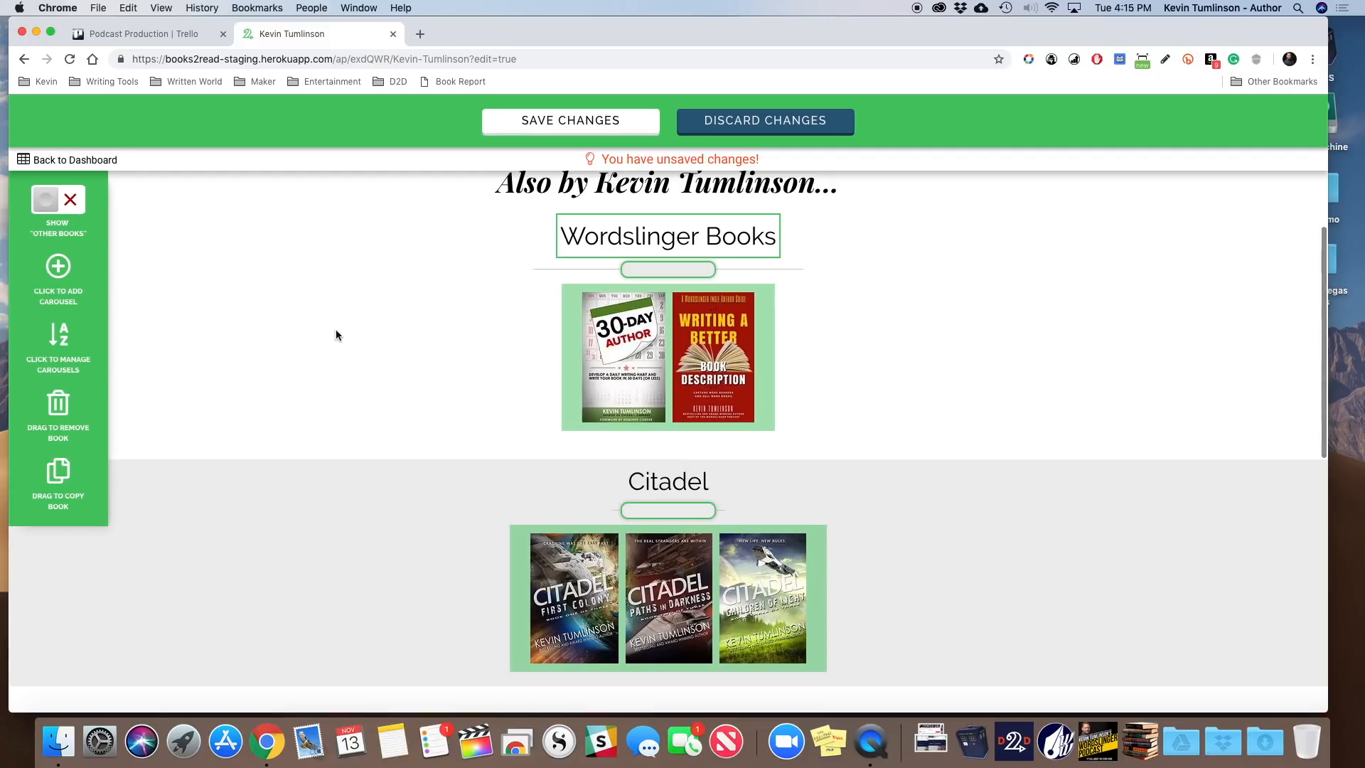
Step: Move the Dan Kotler carousel above Citadel, directly below Wordslinger Books, and save the carousel order
{"action": "left_click", "coordinate": [51, 360]}
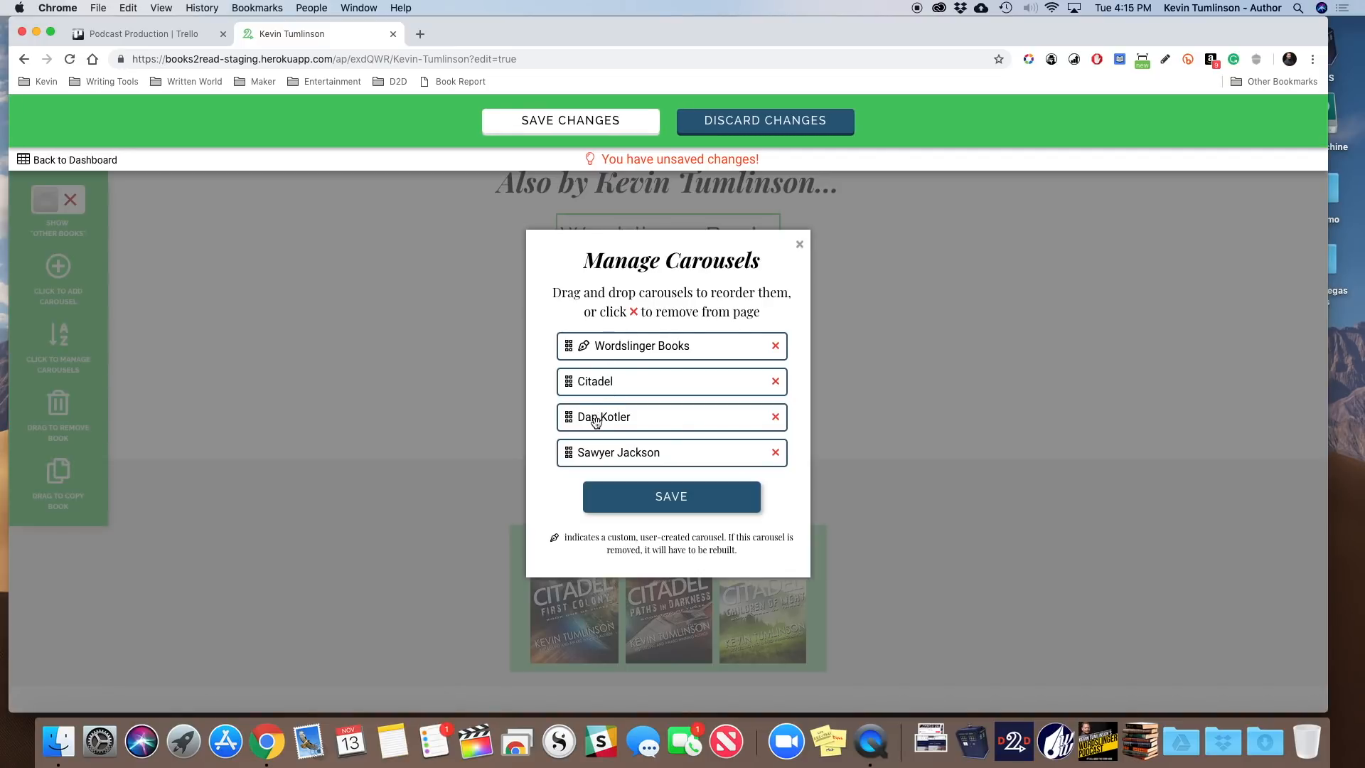
{"action": "left_click_drag", "start_coordinate": [596, 422], "coordinate": [600, 372]}
{"action": "left_click", "coordinate": [625, 499]}
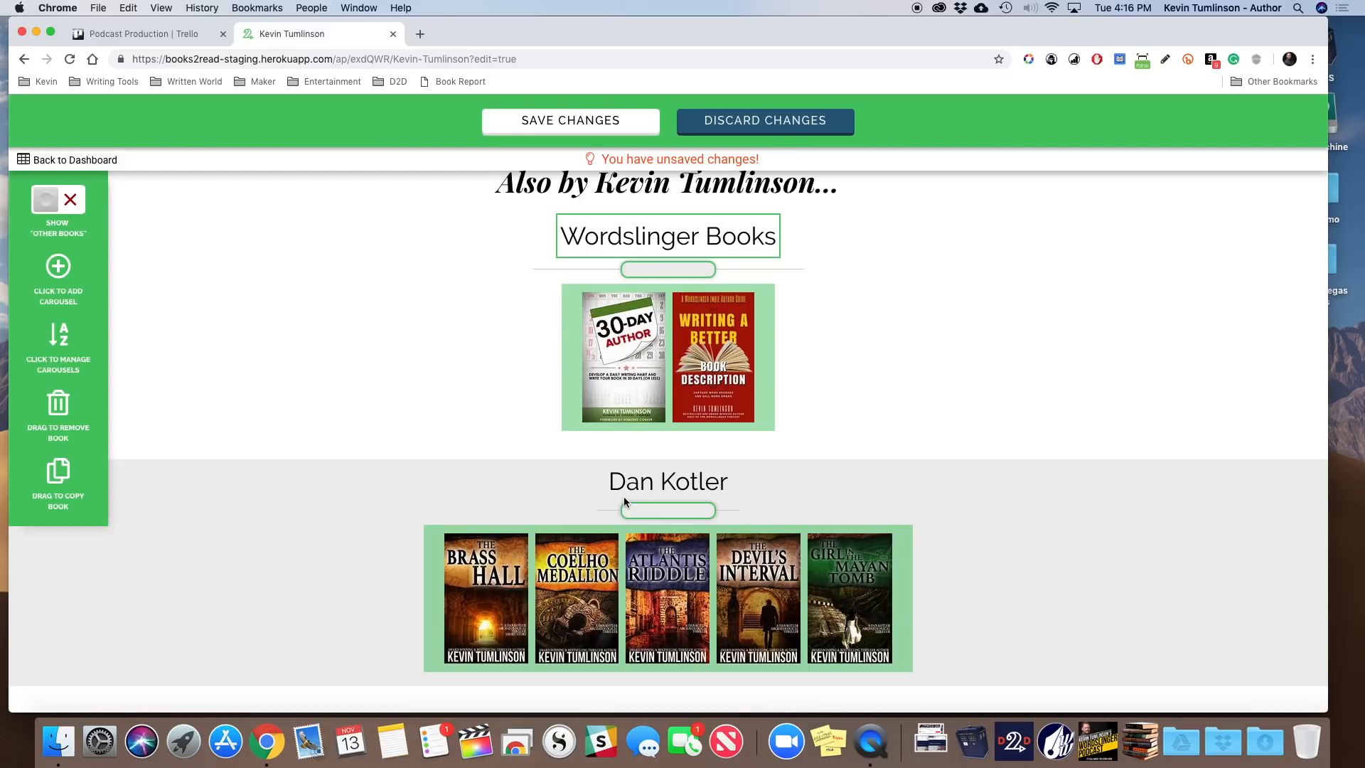
Step: Review the reordered carousels on the author page, from the latest release through Wordslinger Books, Dan Kotler and Citadel to Sawyer Jackson
{"action": "scroll", "coordinate": [624, 501], "scroll_direction": "down", "scroll_amount": 4}
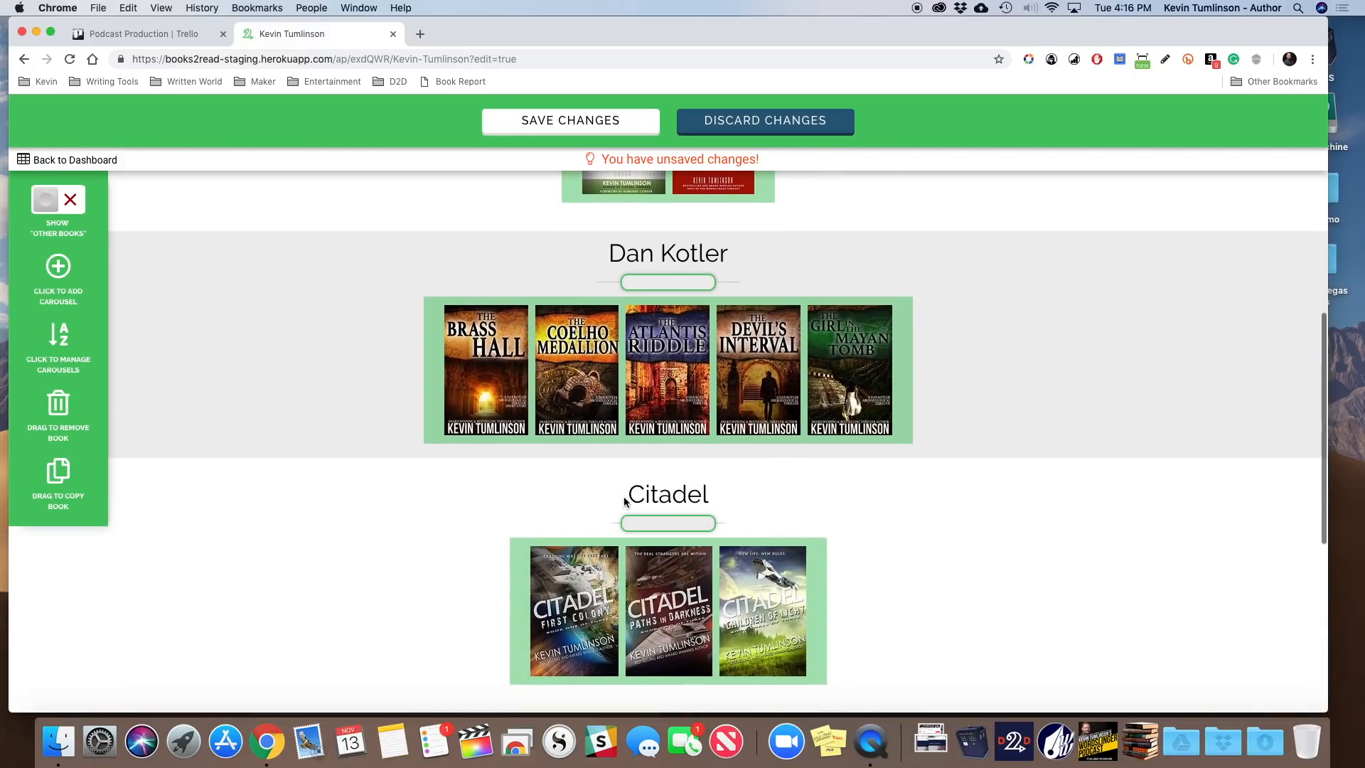
{"action": "scroll", "coordinate": [624, 501], "scroll_direction": "down", "scroll_amount": 5}
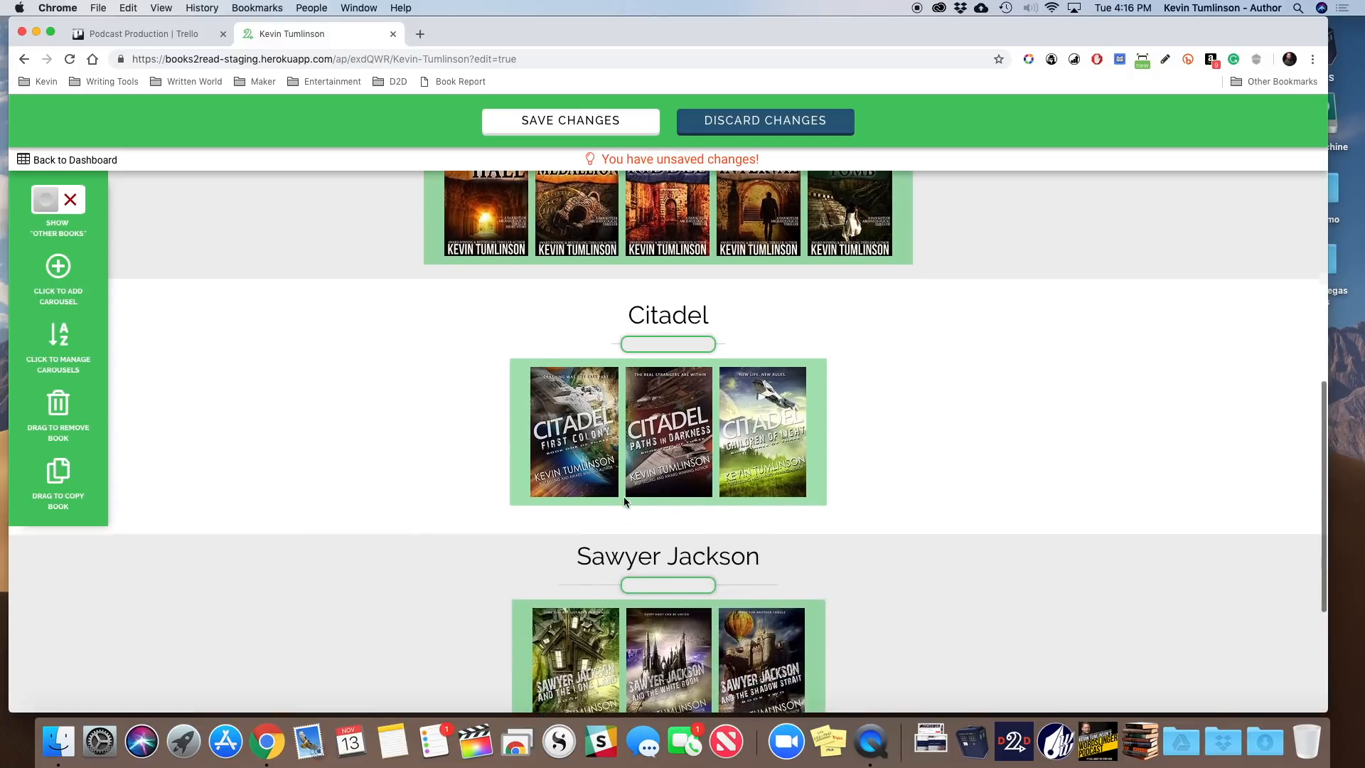
{"action": "scroll", "coordinate": [625, 502], "scroll_direction": "up", "scroll_amount": 6}
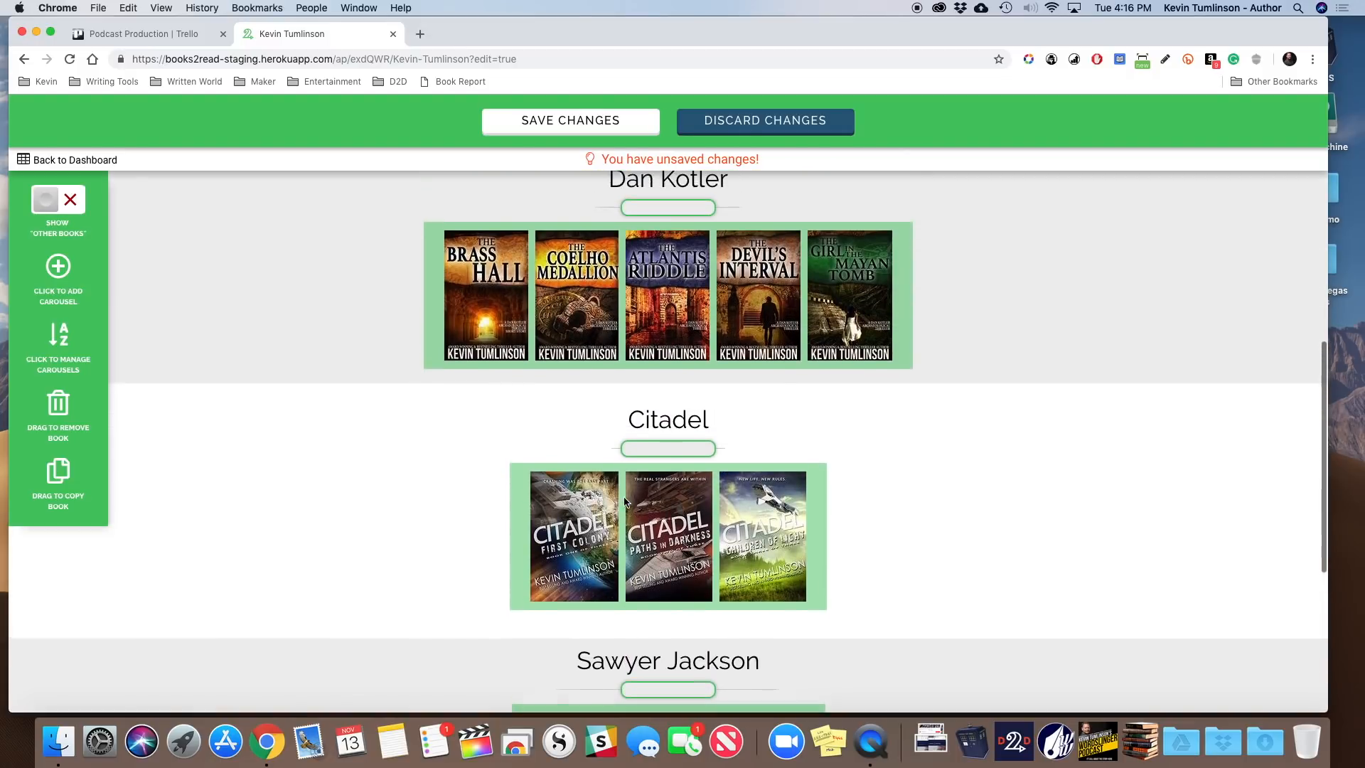
{"action": "scroll", "coordinate": [624, 502], "scroll_direction": "up", "scroll_amount": 4}
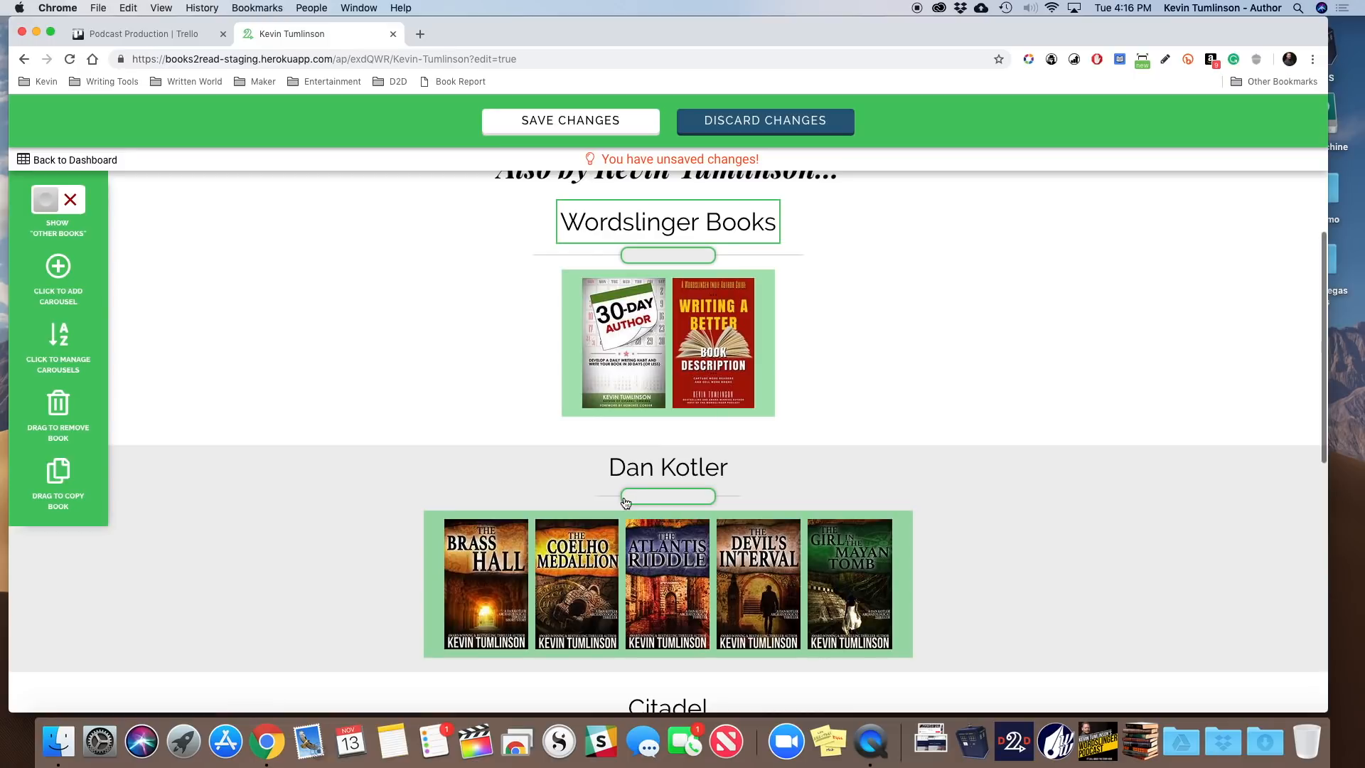
{"action": "scroll", "coordinate": [624, 501], "scroll_direction": "down", "scroll_amount": 2}
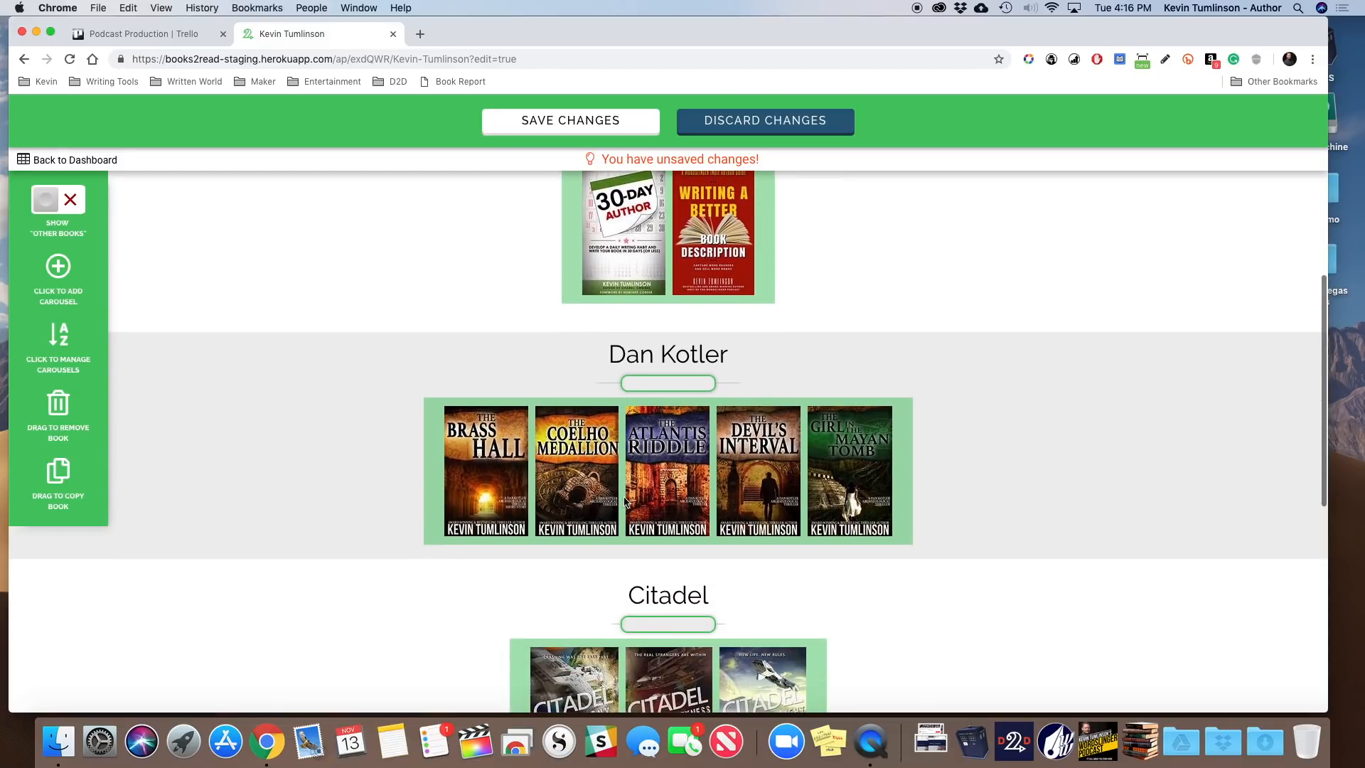
{"action": "mouse_move", "coordinate": [572, 442]}
{"action": "left_mouse_down"}
{"action": "mouse_move", "coordinate": [753, 451]}
{"action": "mouse_move", "coordinate": [554, 456]}
{"action": "mouse_move", "coordinate": [572, 462]}
{"action": "left_mouse_up"}
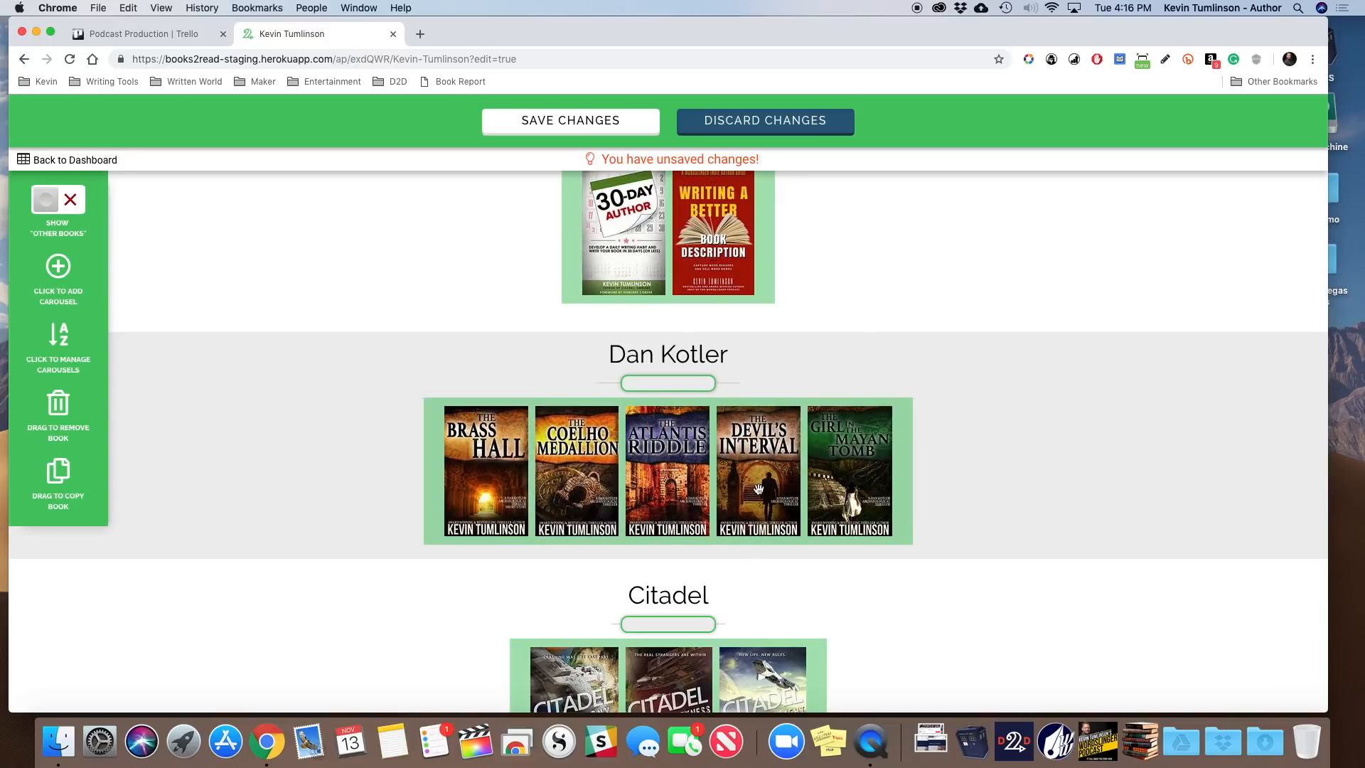
{"action": "scroll", "coordinate": [758, 489], "scroll_direction": "down", "scroll_amount": 1}
{"action": "scroll", "coordinate": [759, 489], "scroll_direction": "down", "scroll_amount": 4}
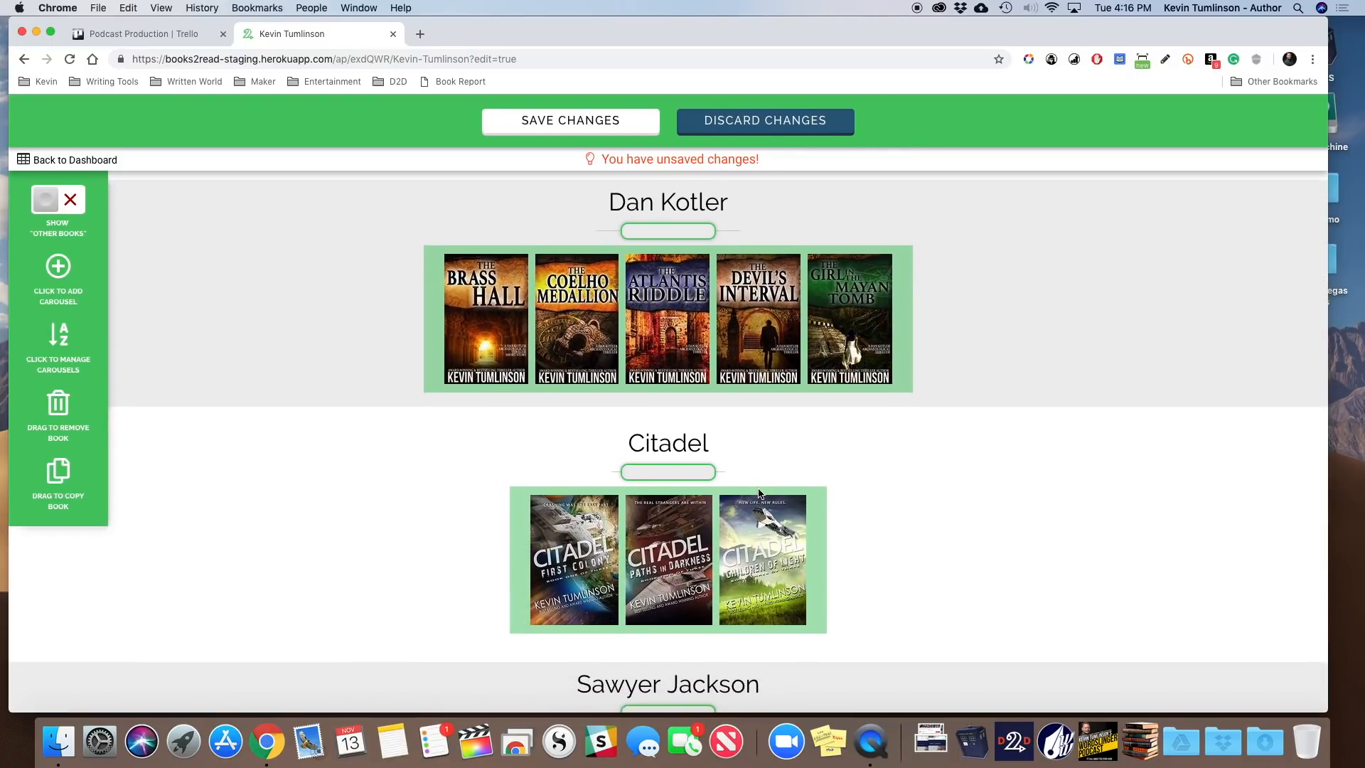
{"action": "scroll", "coordinate": [758, 492], "scroll_direction": "up", "scroll_amount": 5}
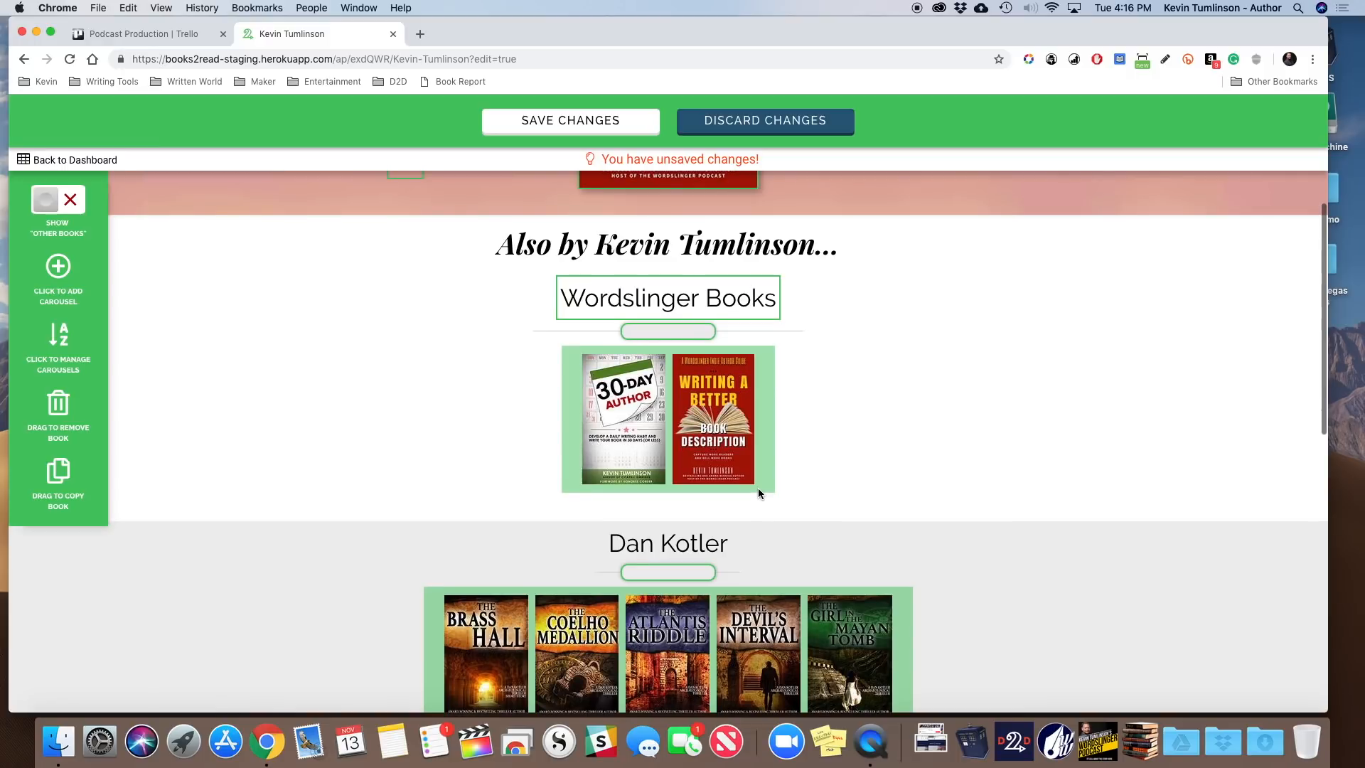
{"action": "scroll", "coordinate": [758, 488], "scroll_direction": "down", "scroll_amount": 1}
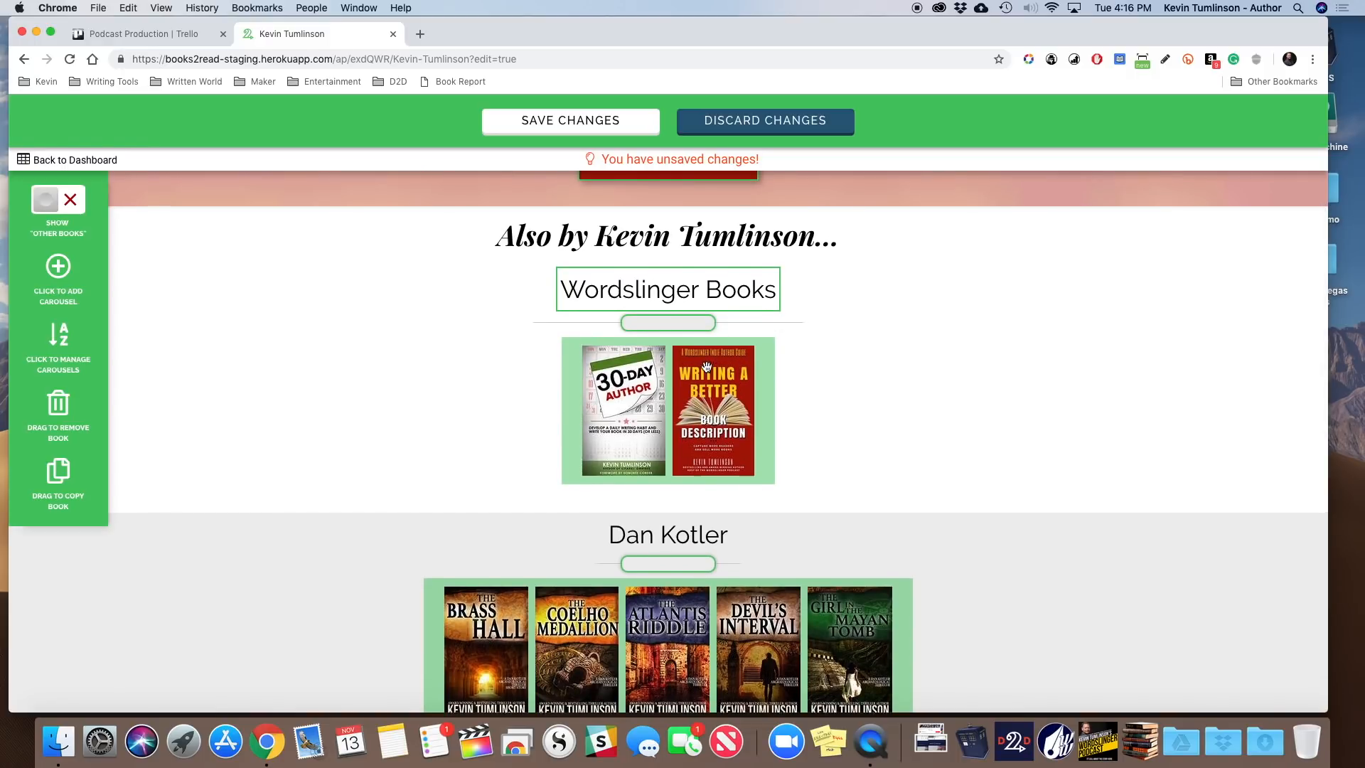
{"action": "scroll", "coordinate": [704, 366], "scroll_direction": "up", "scroll_amount": 4}
{"action": "scroll", "coordinate": [707, 372], "scroll_direction": "down", "scroll_amount": 3}
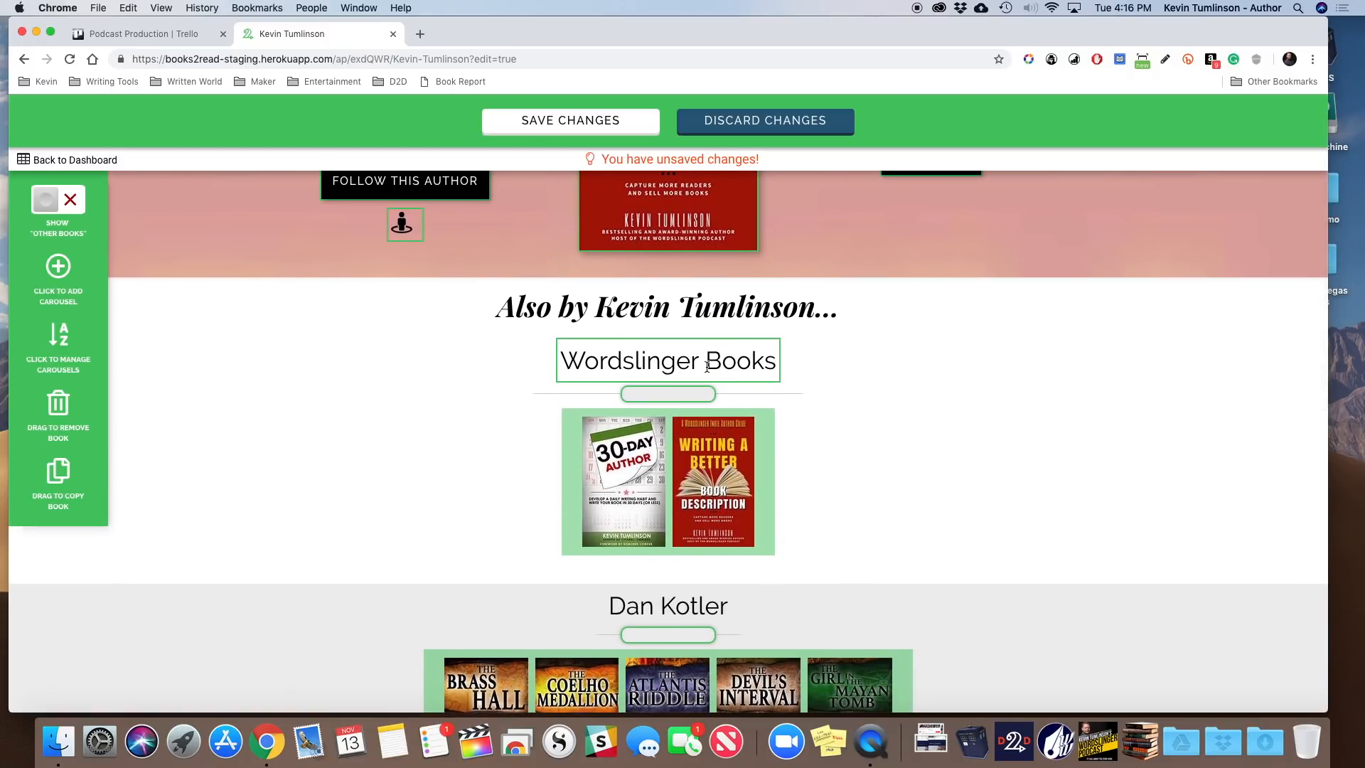
{"action": "scroll", "coordinate": [707, 367], "scroll_direction": "up", "scroll_amount": 1}
{"action": "scroll", "coordinate": [708, 370], "scroll_direction": "up", "scroll_amount": 1}
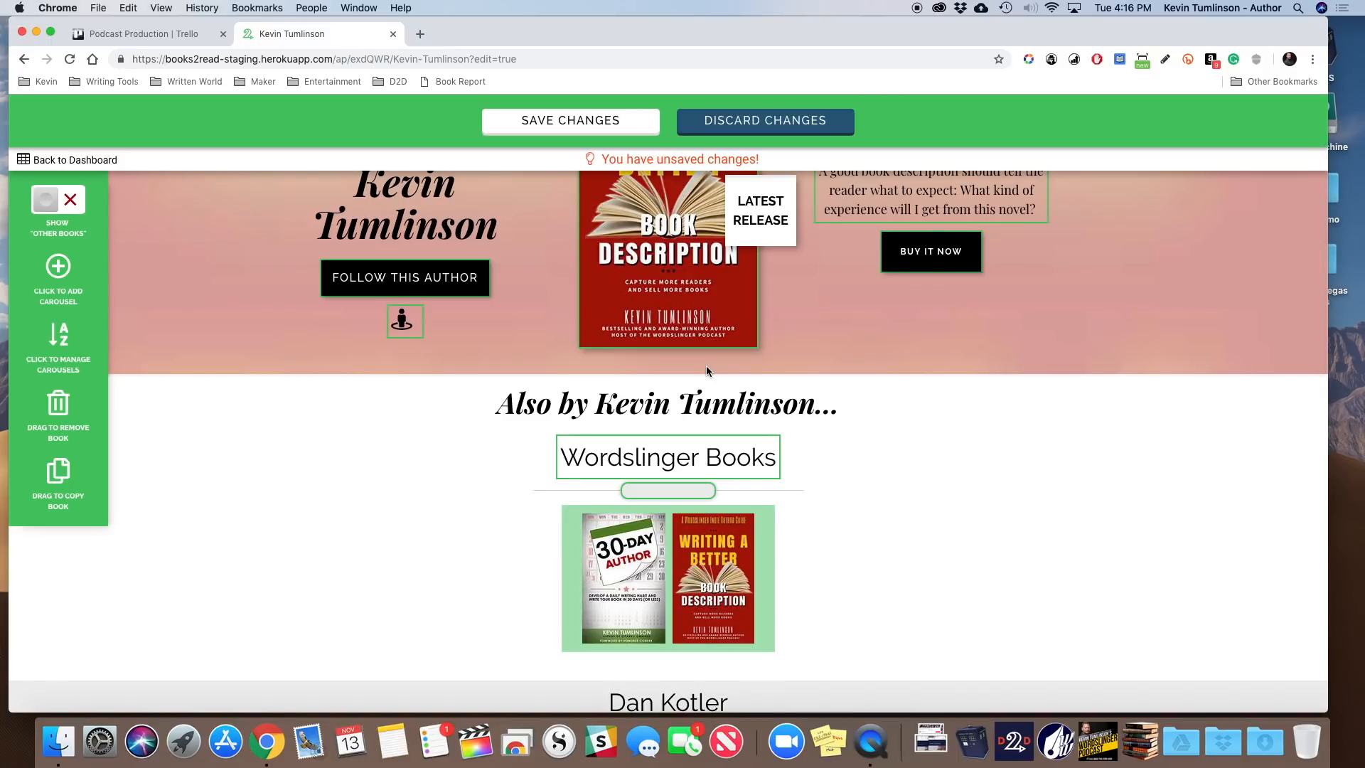
{"action": "scroll", "coordinate": [708, 370], "scroll_direction": "down", "scroll_amount": 4}
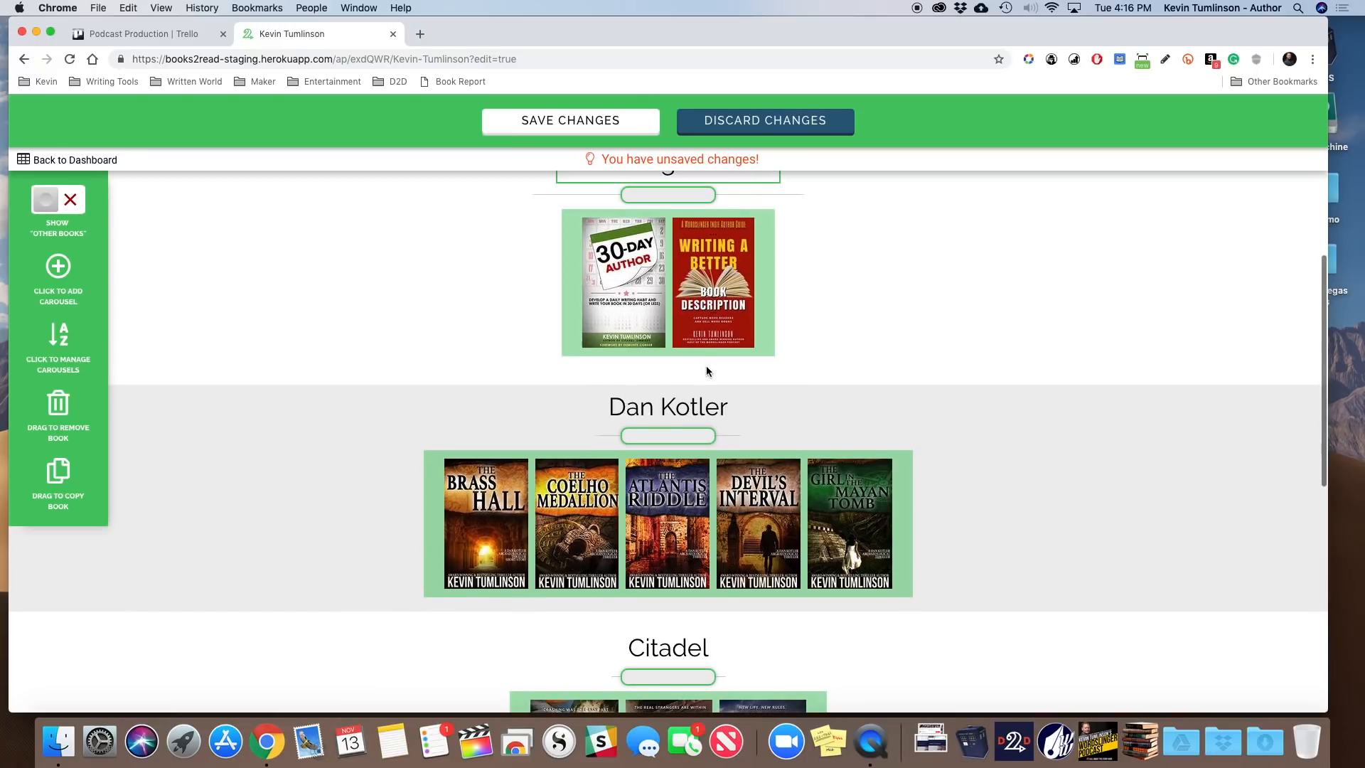
{"action": "scroll", "coordinate": [707, 370], "scroll_direction": "down", "scroll_amount": 2}
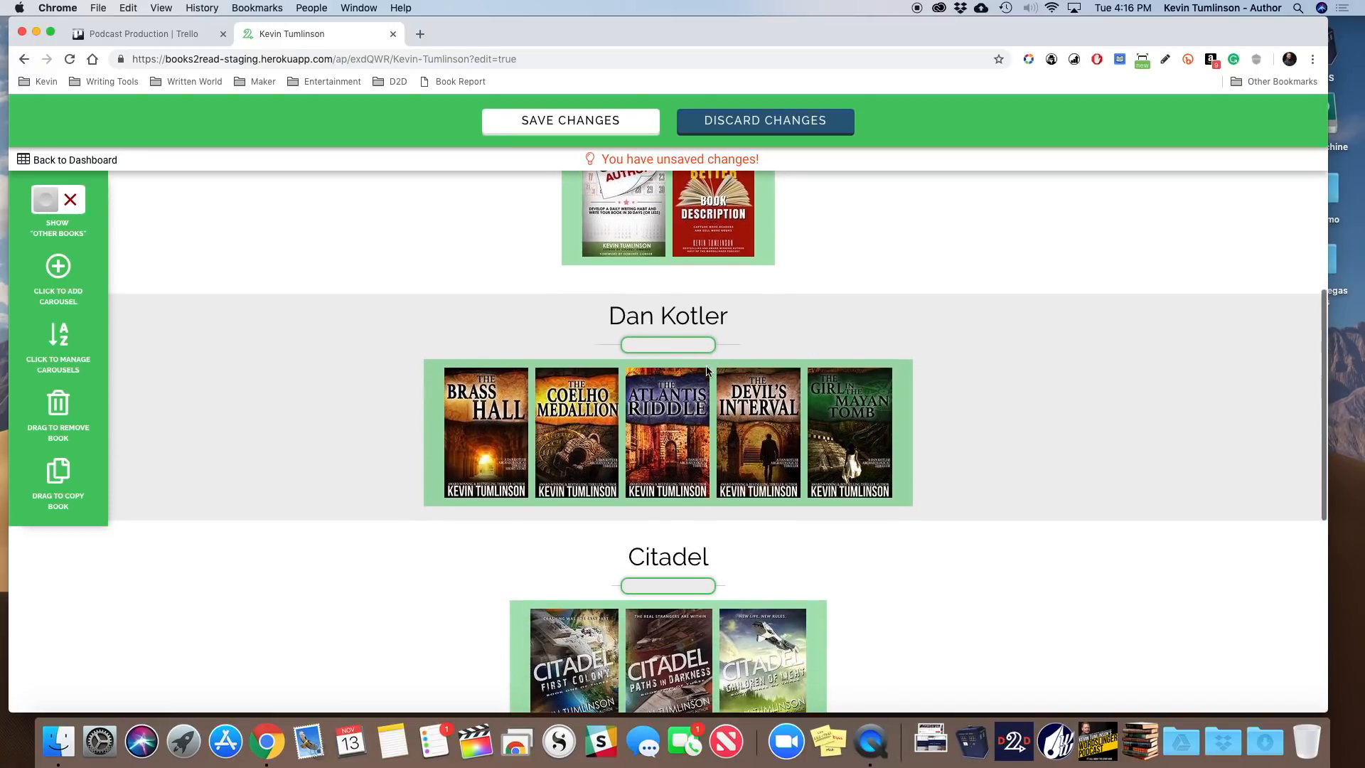
{"action": "scroll", "coordinate": [562, 473], "scroll_direction": "down", "scroll_amount": 3}
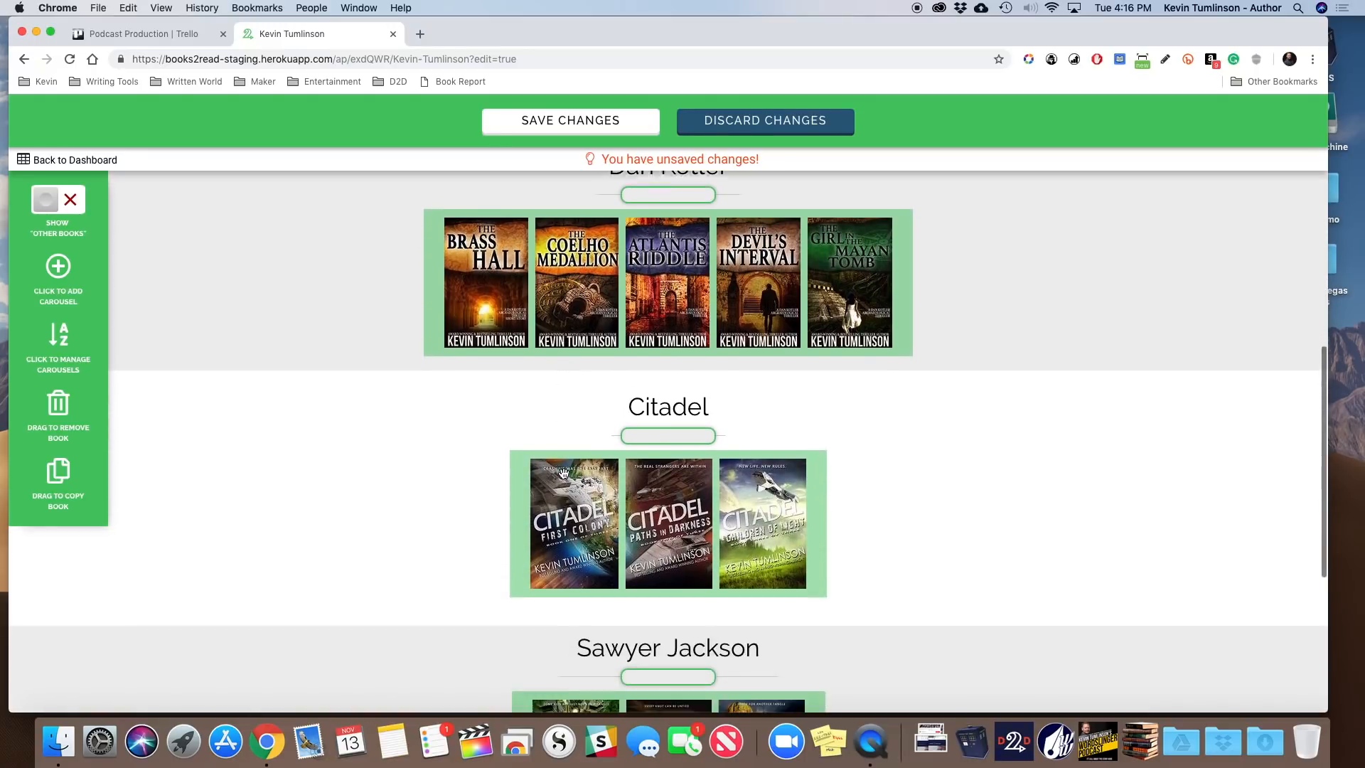
{"action": "scroll", "coordinate": [563, 472], "scroll_direction": "down", "scroll_amount": 3}
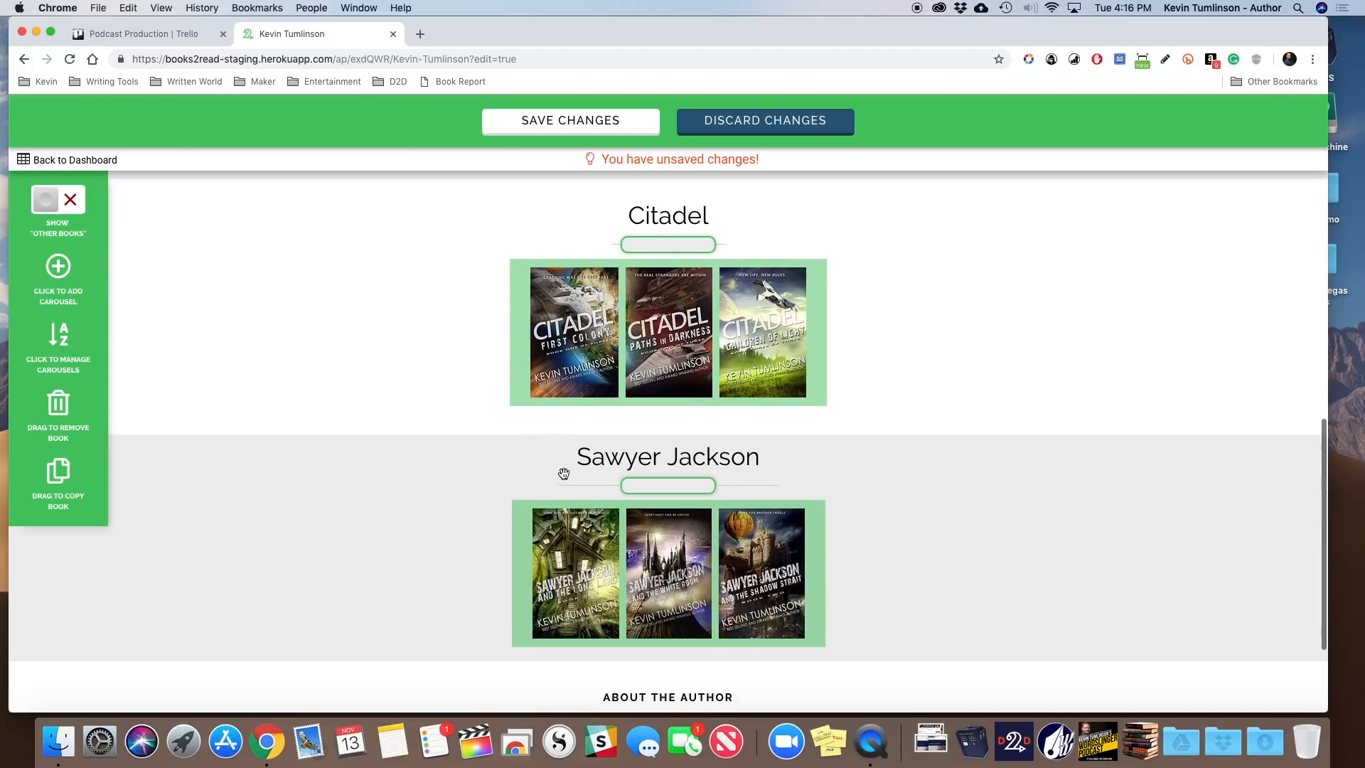
{"action": "scroll", "coordinate": [563, 472], "scroll_direction": "up", "scroll_amount": 2}
{"action": "scroll", "coordinate": [563, 472], "scroll_direction": "up", "scroll_amount": 10}
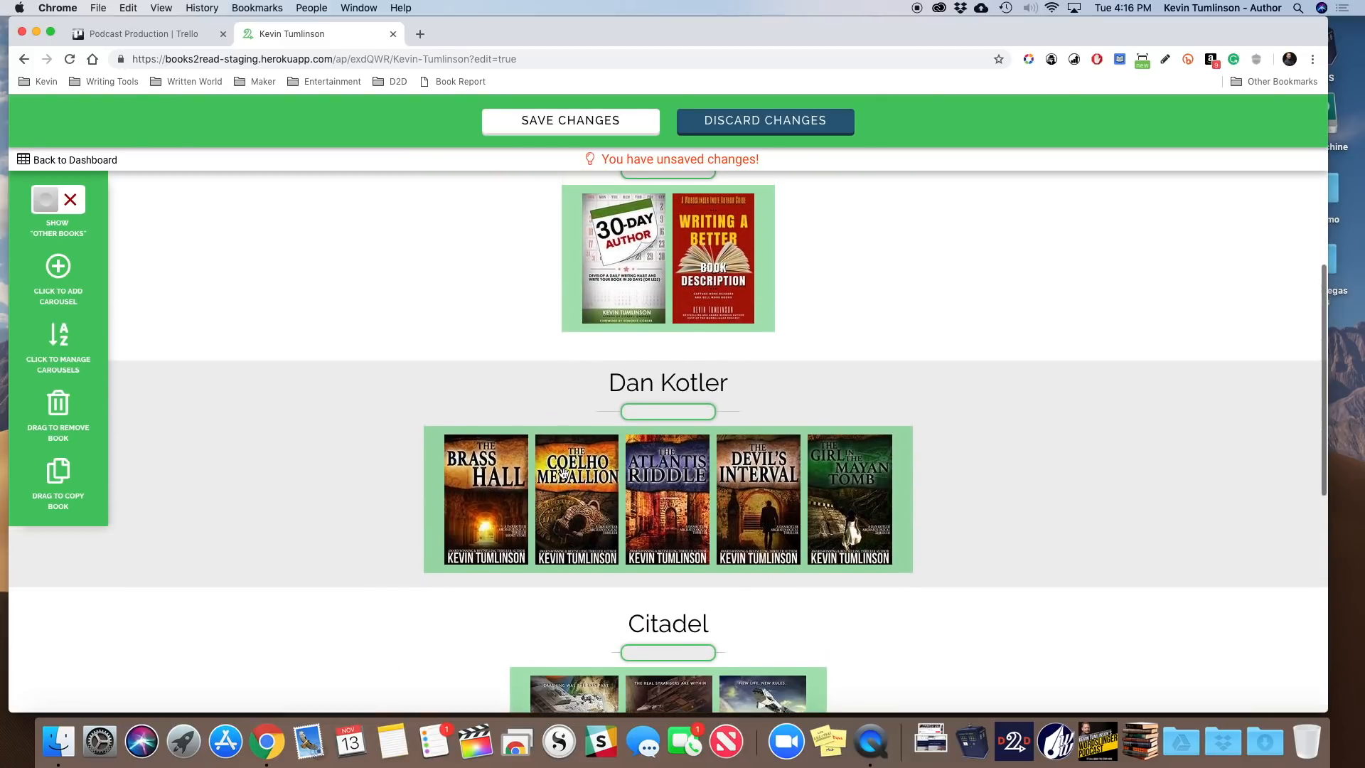
Step: Add a new empty carousel to the author page
{"action": "scroll", "coordinate": [564, 472], "scroll_direction": "up", "scroll_amount": 1}
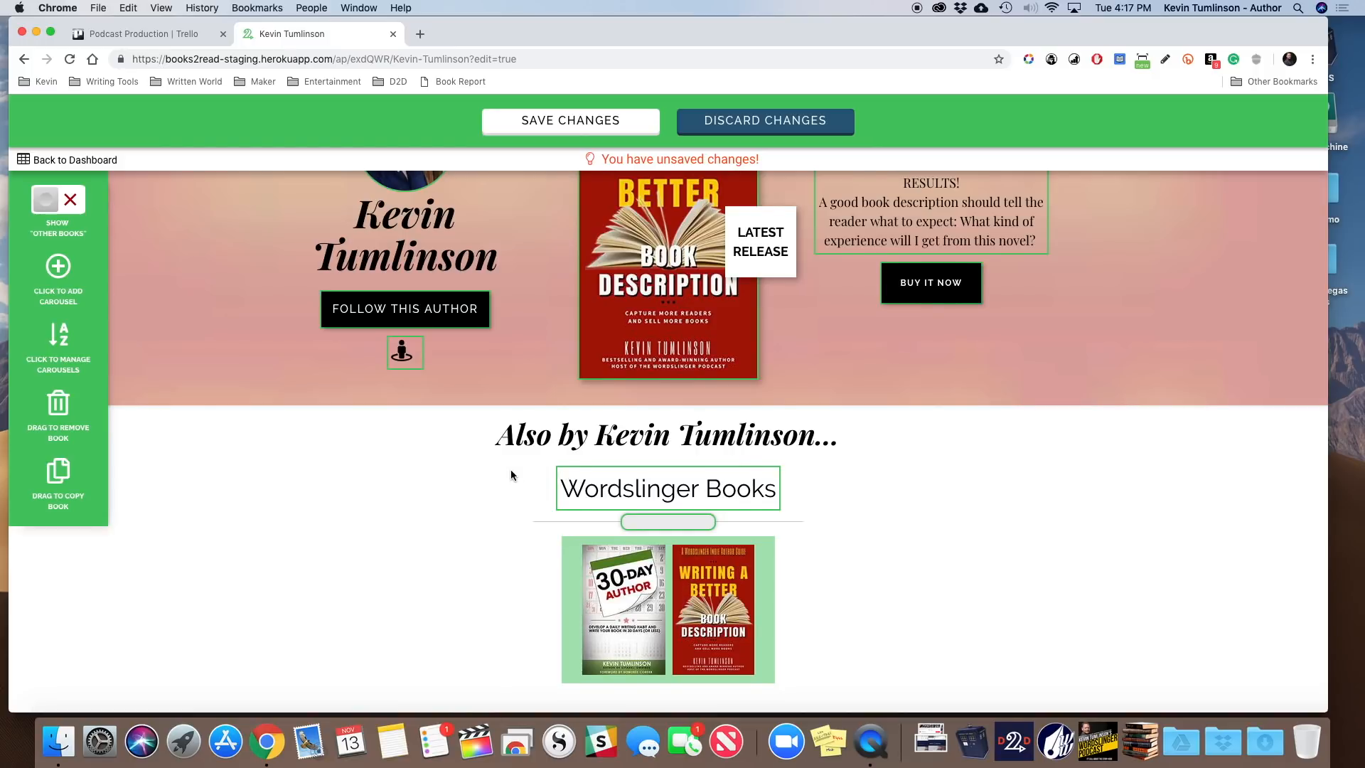
{"action": "scroll", "coordinate": [512, 475], "scroll_direction": "up", "scroll_amount": 1}
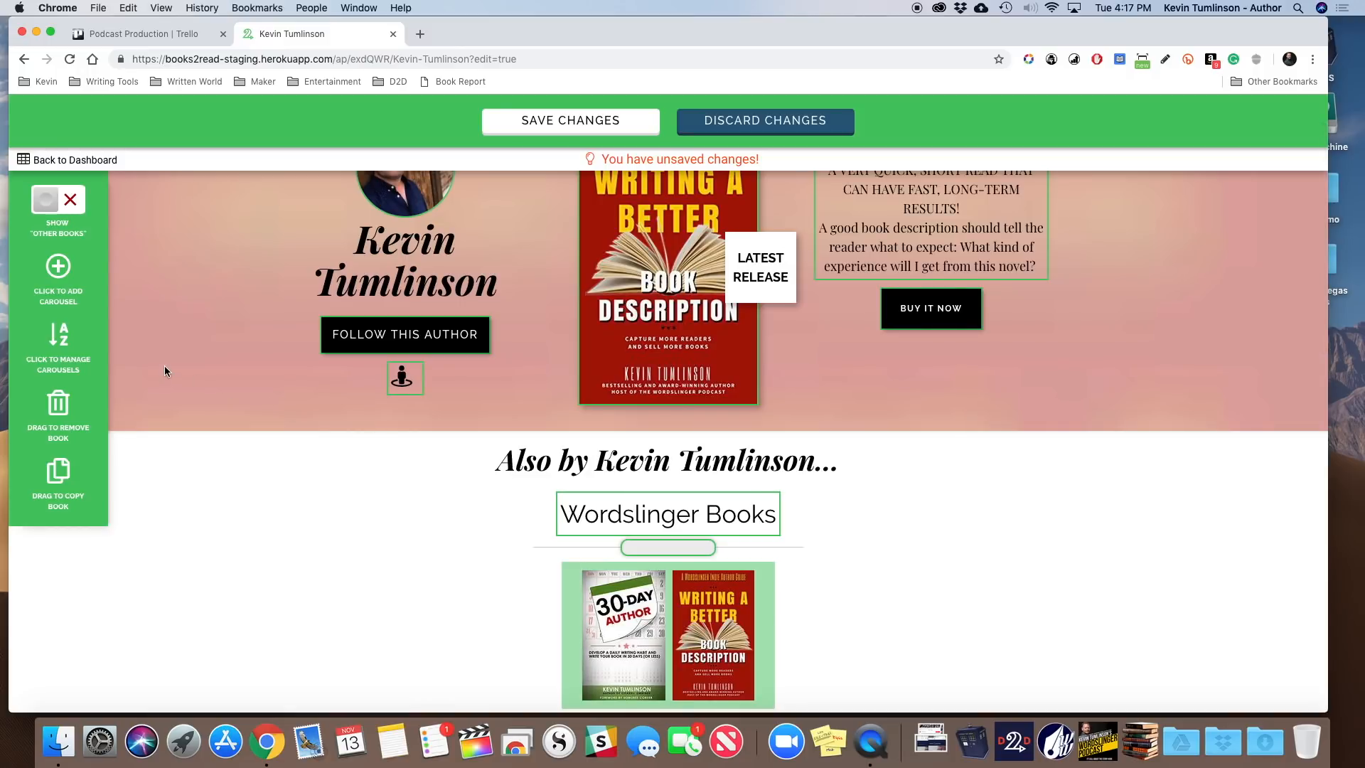
{"action": "left_click", "coordinate": [57, 266]}
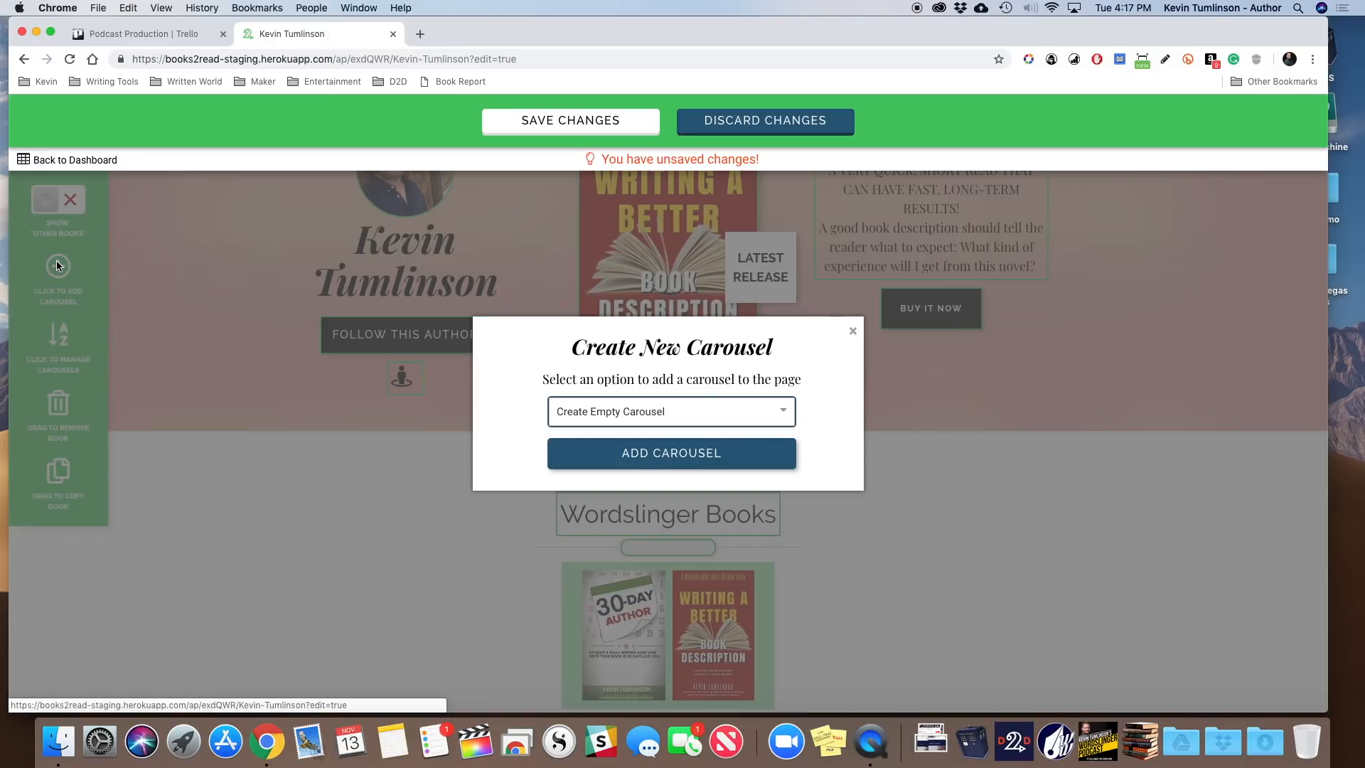
{"action": "left_click", "coordinate": [660, 457]}
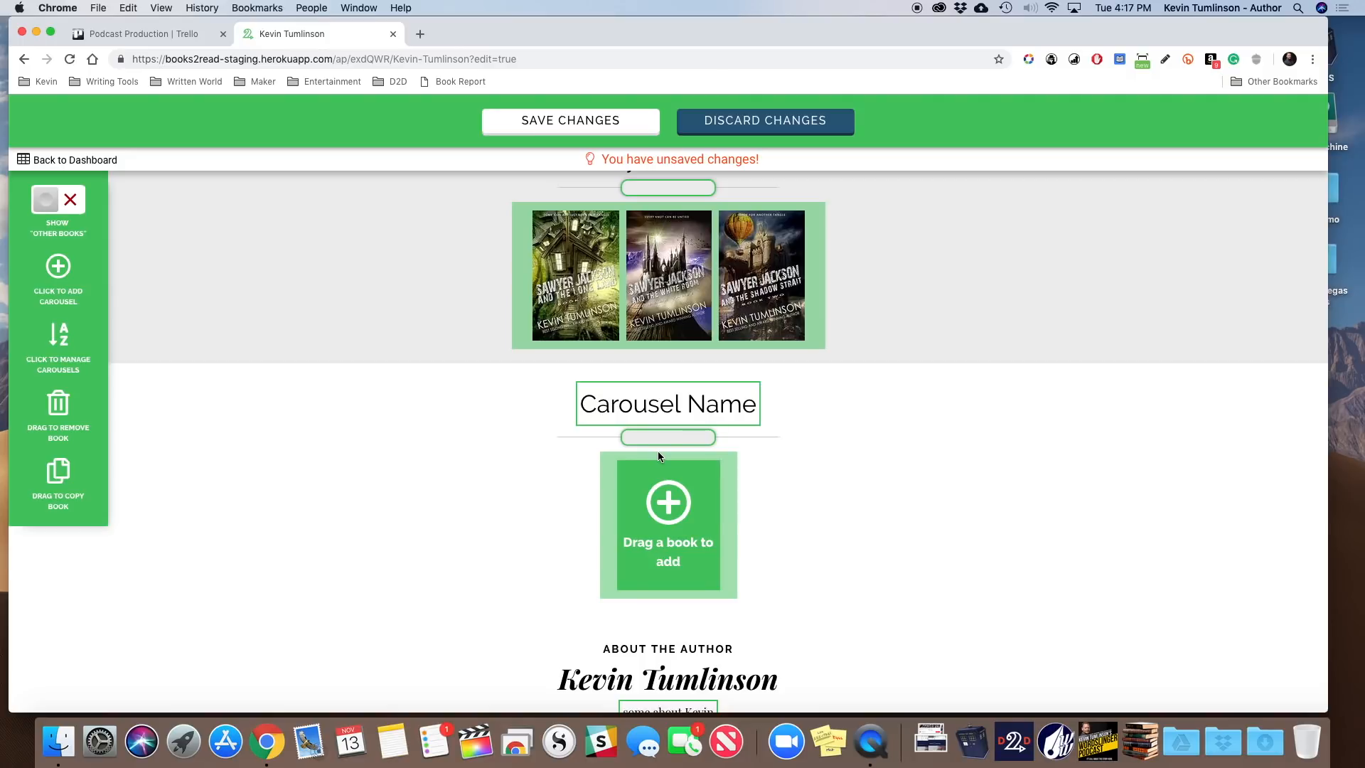
Step: Name the new empty carousel "First in Series FREE!"
{"action": "triple_click", "coordinate": [645, 410]}
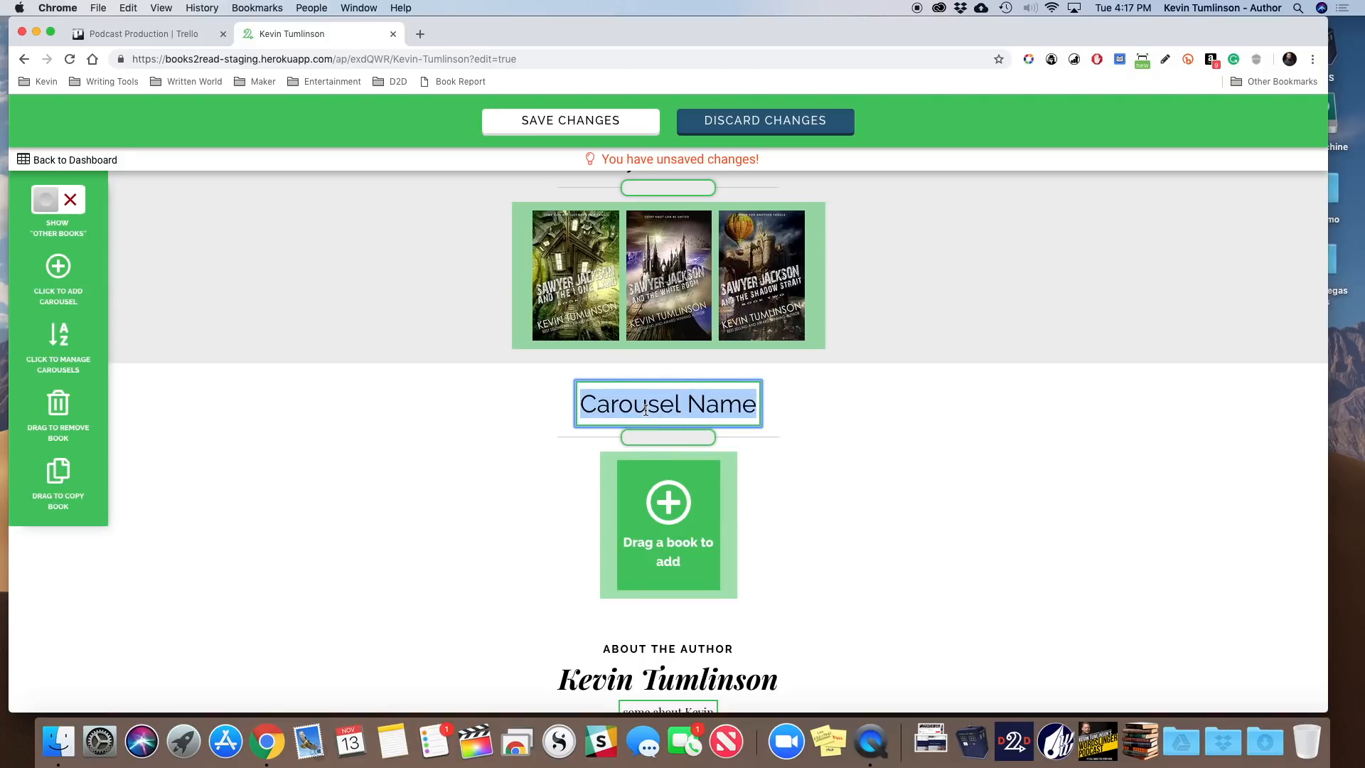
{"action": "type", "text": "Fir"}
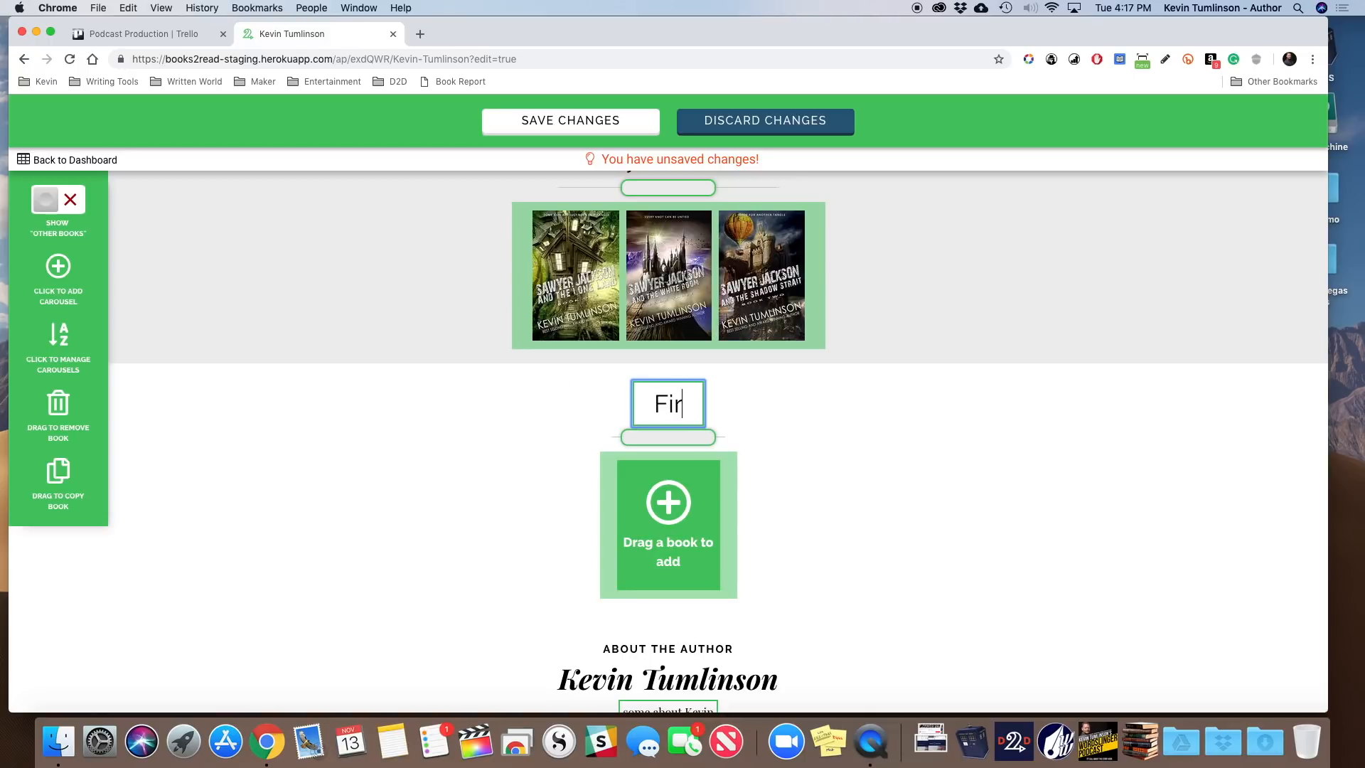
{"action": "type", "text": "st in Series FREE"}
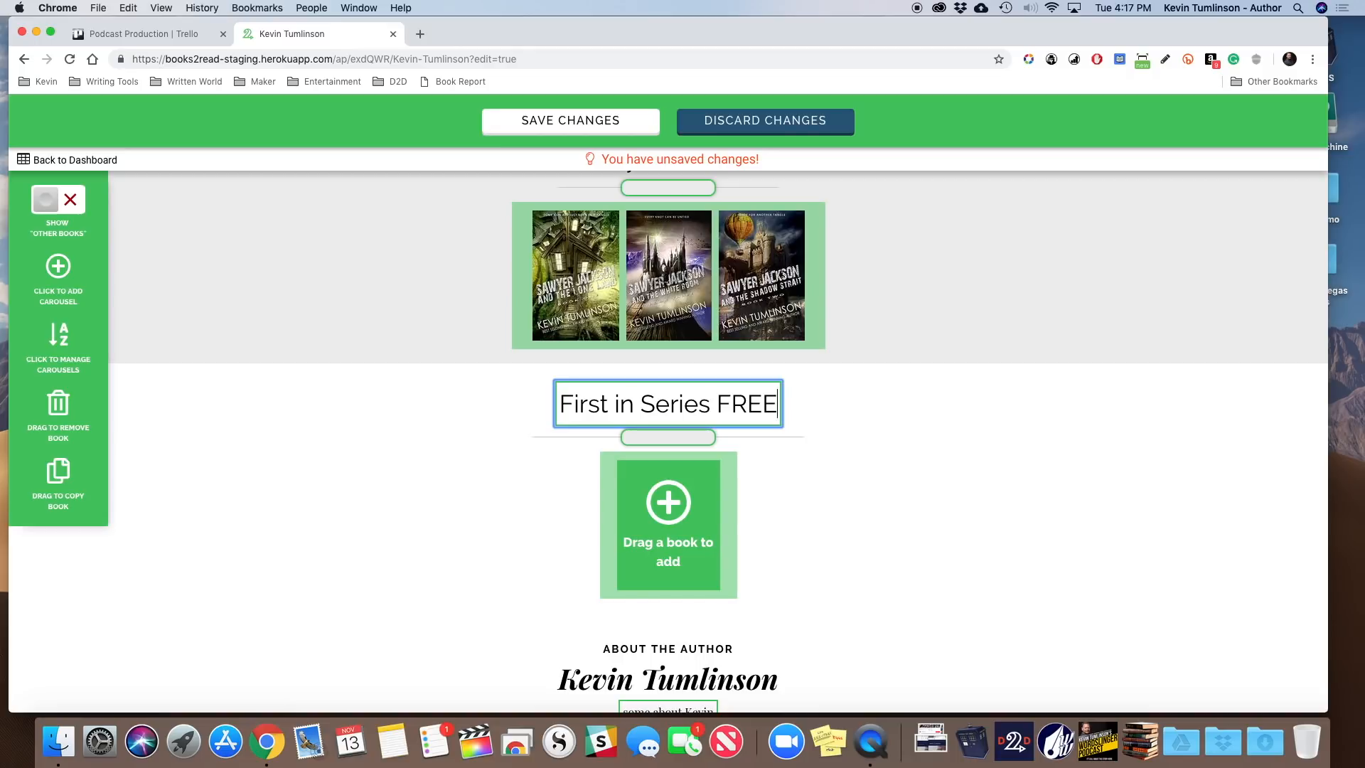
{"action": "type", "text": "!"}
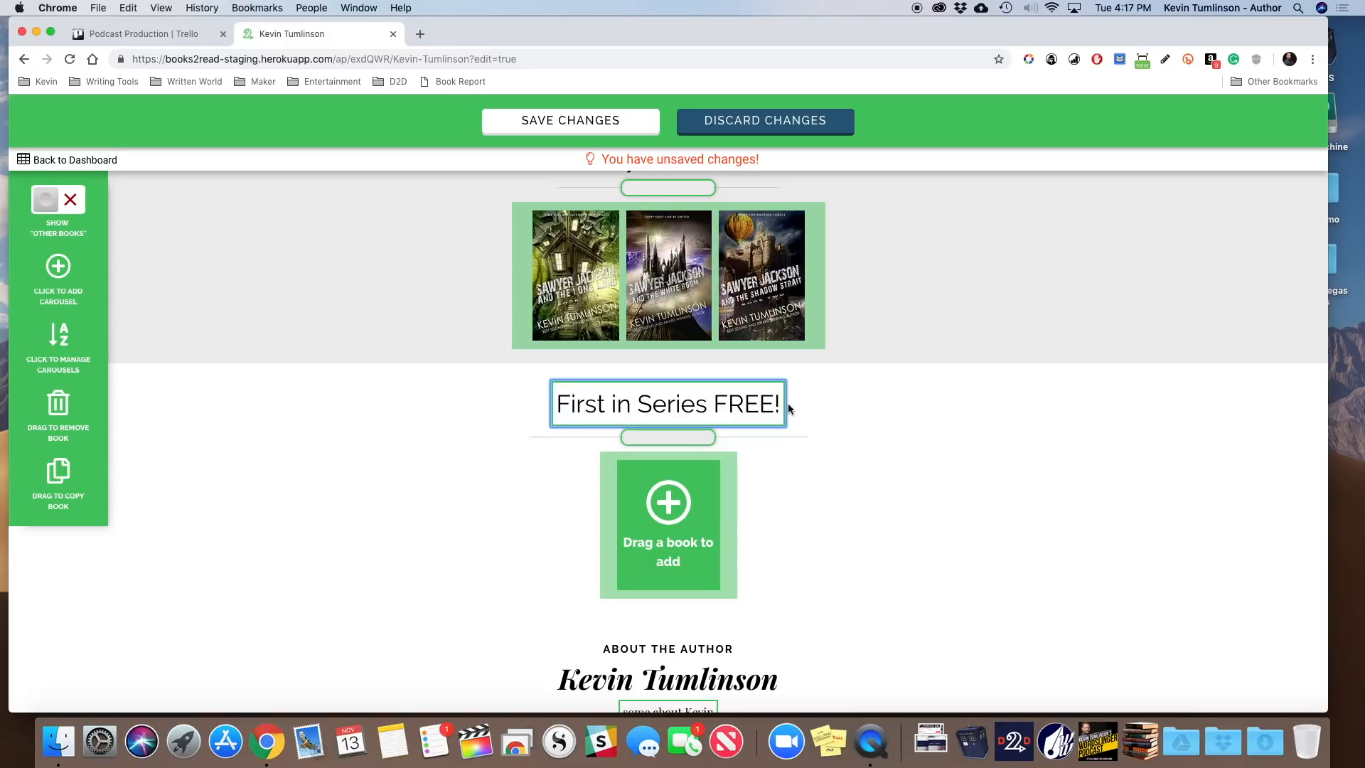
{"action": "left_click", "coordinate": [855, 412]}
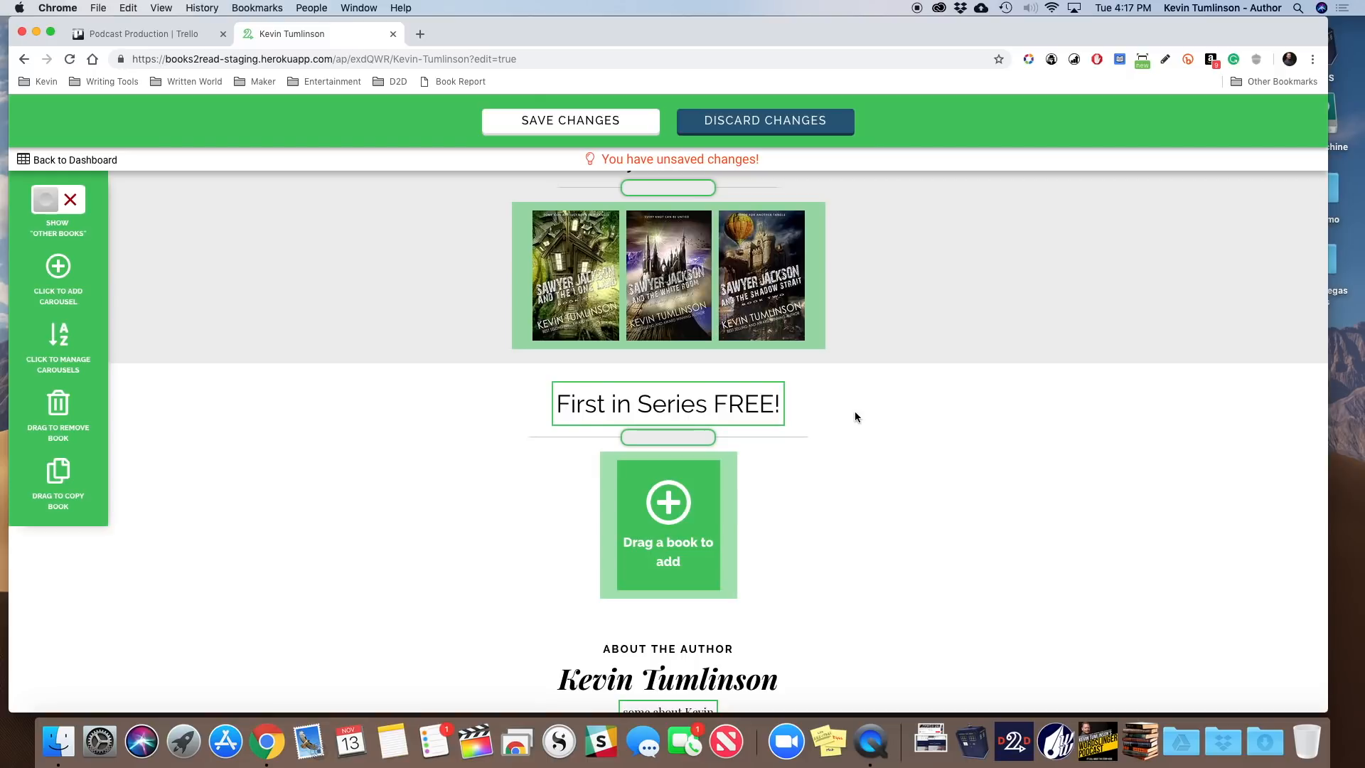
Step: Look over the Wordslinger Books, Dan Kotler, Citadel and Sawyer Jackson carousels for the first book of each series
{"action": "scroll", "coordinate": [855, 413], "scroll_direction": "up", "scroll_amount": 4}
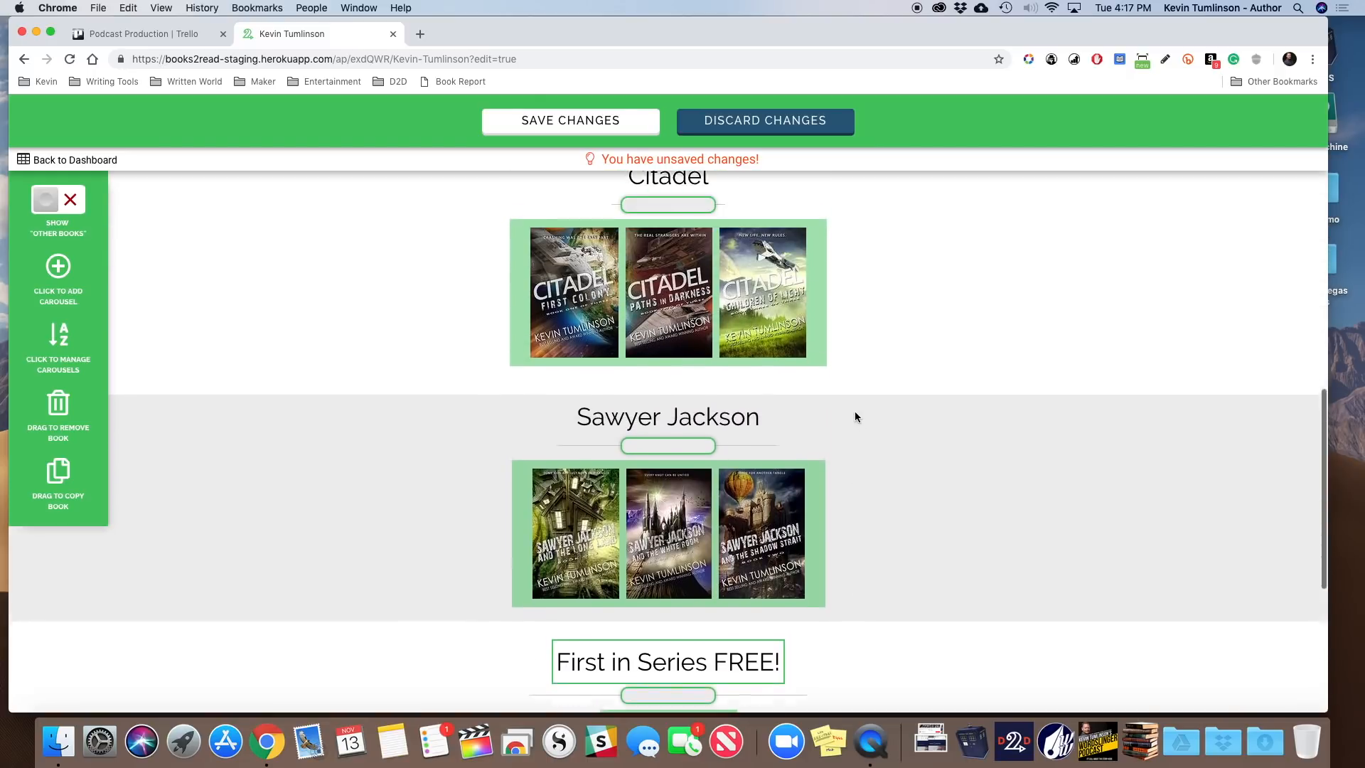
{"action": "scroll", "coordinate": [855, 416], "scroll_direction": "up", "scroll_amount": 8}
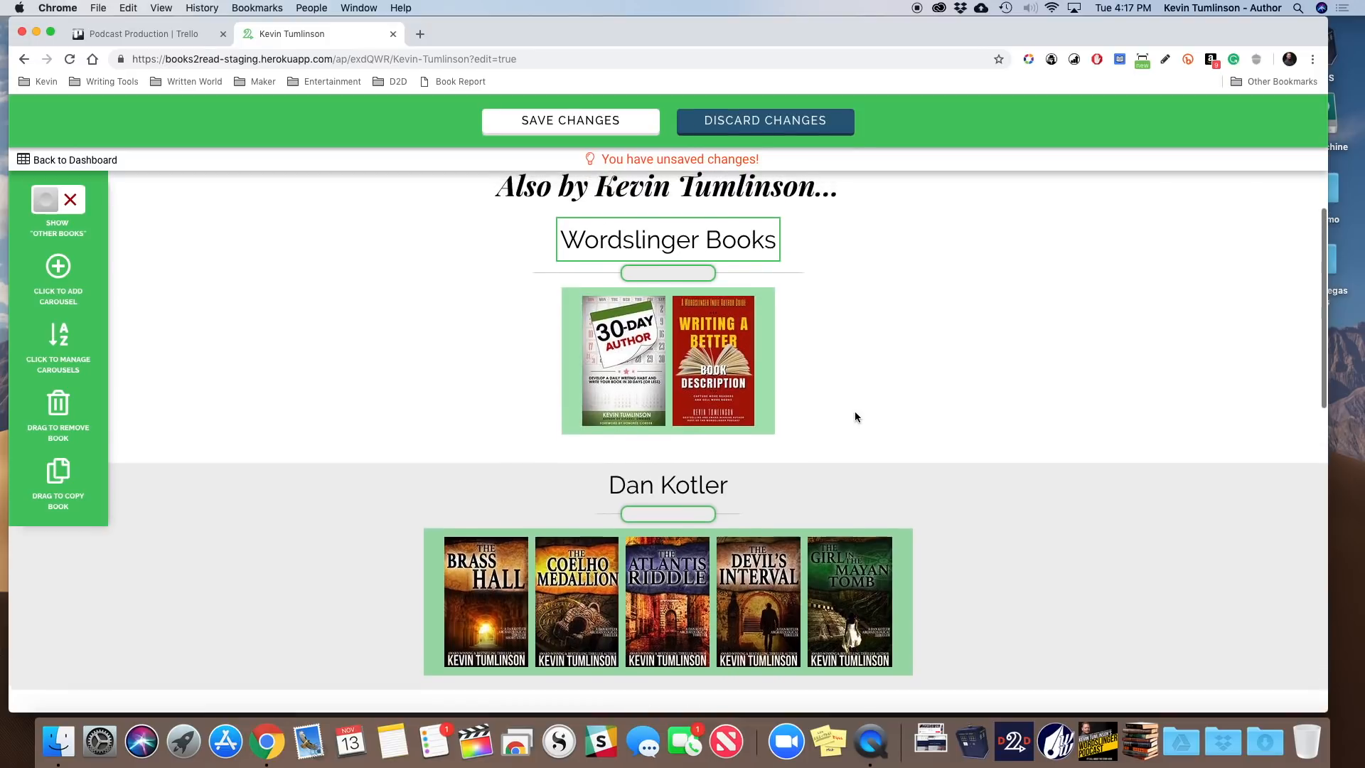
{"action": "scroll", "coordinate": [855, 417], "scroll_direction": "down", "scroll_amount": 4}
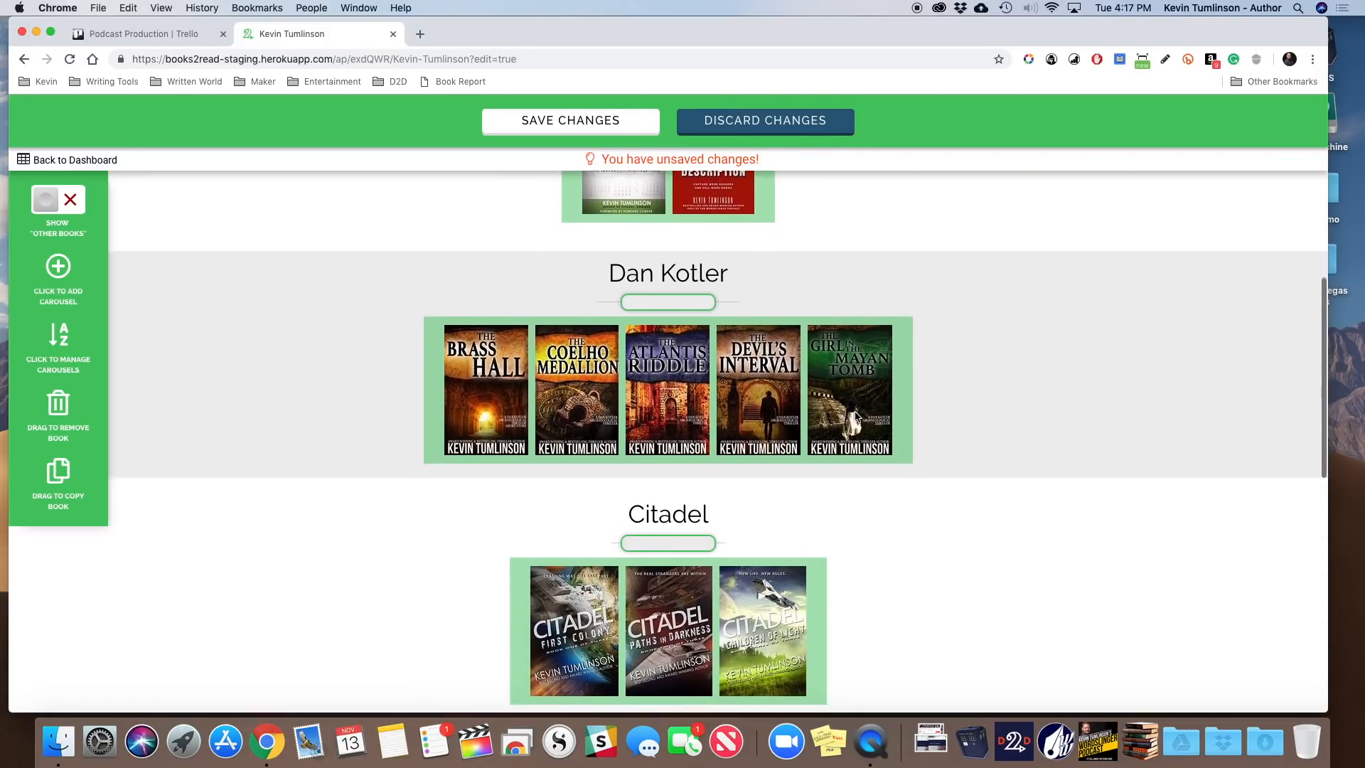
{"action": "scroll", "coordinate": [856, 416], "scroll_direction": "down", "scroll_amount": 1}
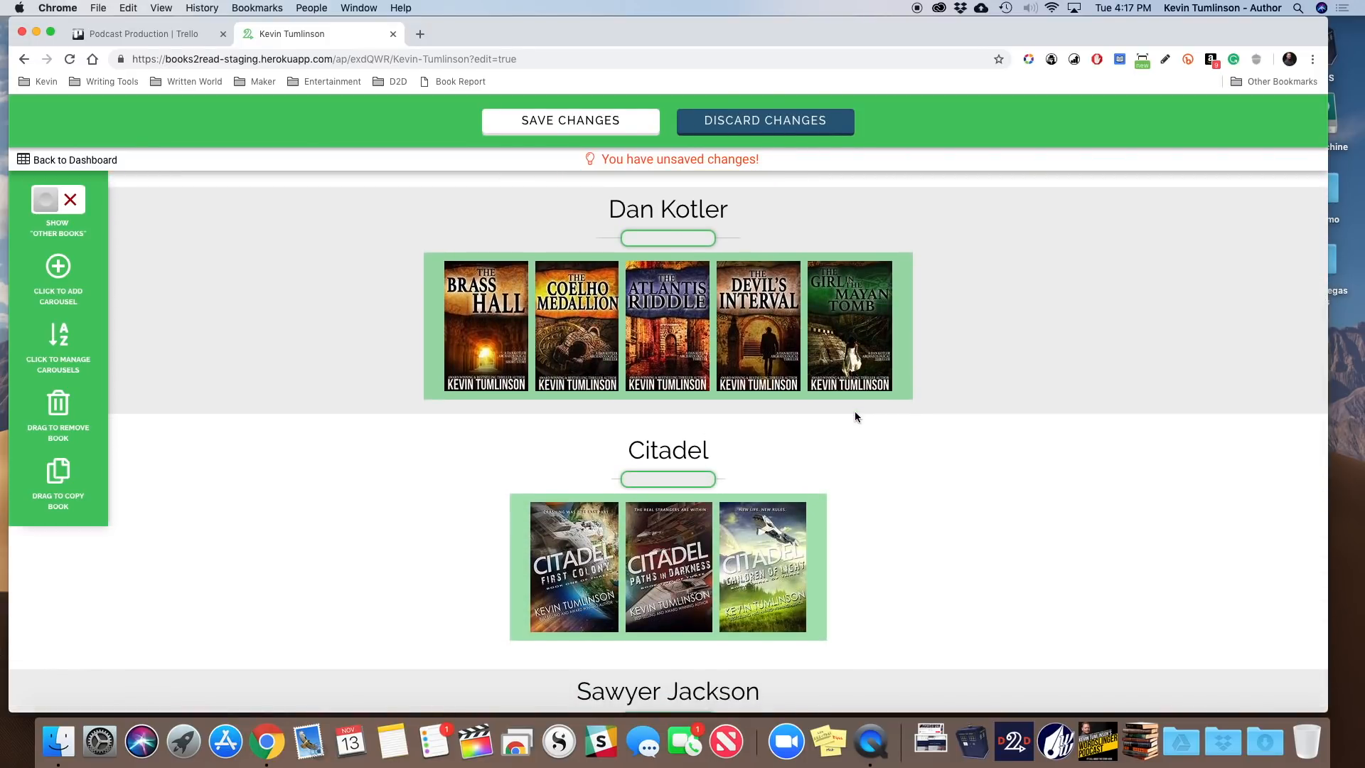
{"action": "scroll", "coordinate": [856, 417], "scroll_direction": "down", "scroll_amount": 3}
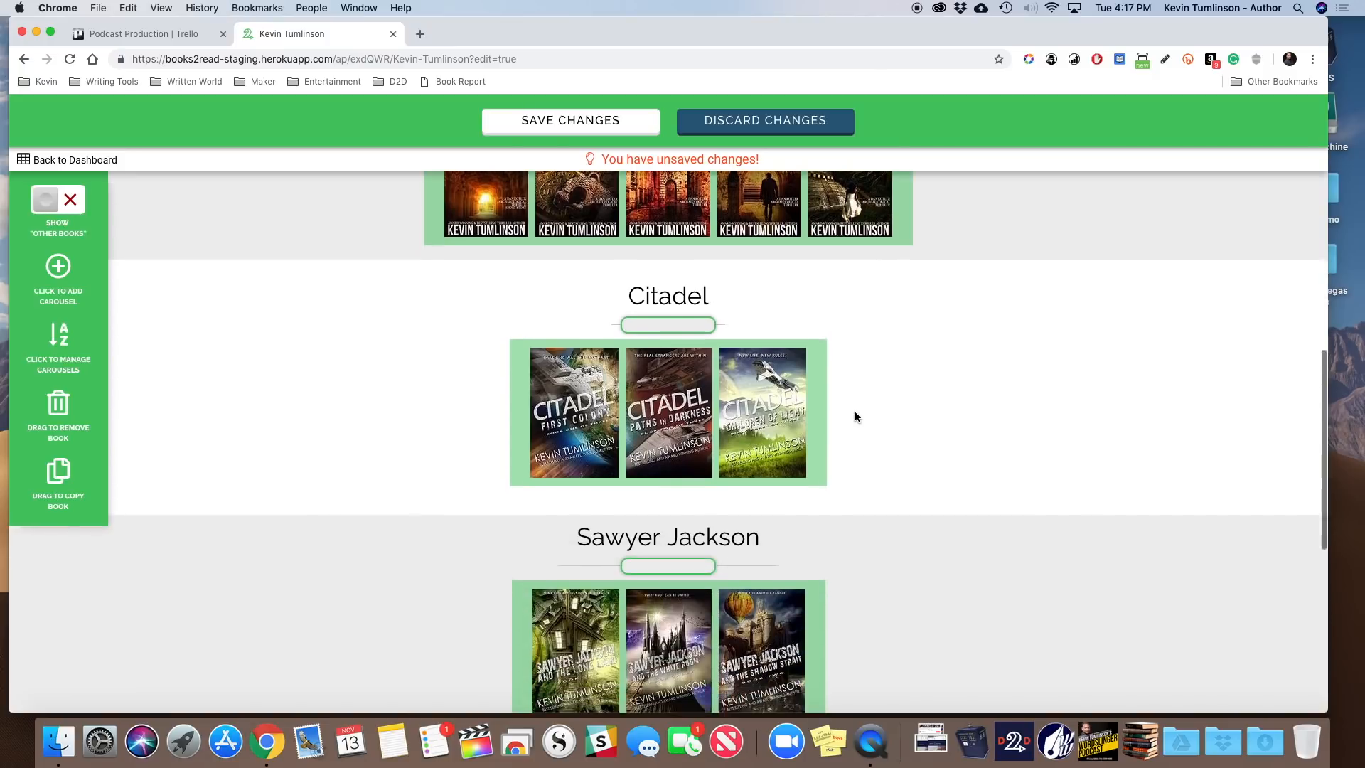
{"action": "scroll", "coordinate": [854, 416], "scroll_direction": "down", "scroll_amount": 2}
{"action": "scroll", "coordinate": [855, 417], "scroll_direction": "up", "scroll_amount": 4}
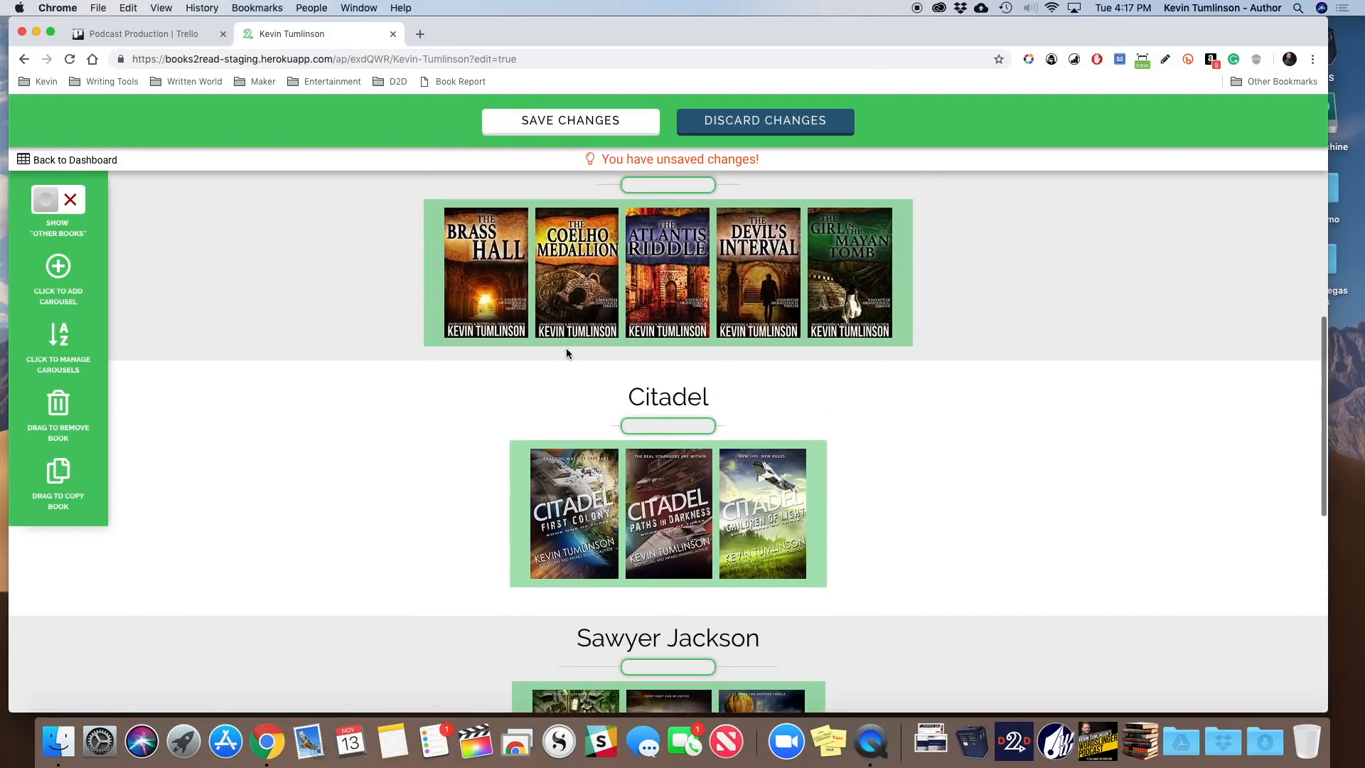
{"action": "scroll", "coordinate": [566, 348], "scroll_direction": "down", "scroll_amount": 3}
{"action": "scroll", "coordinate": [567, 349], "scroll_direction": "down", "scroll_amount": 1}
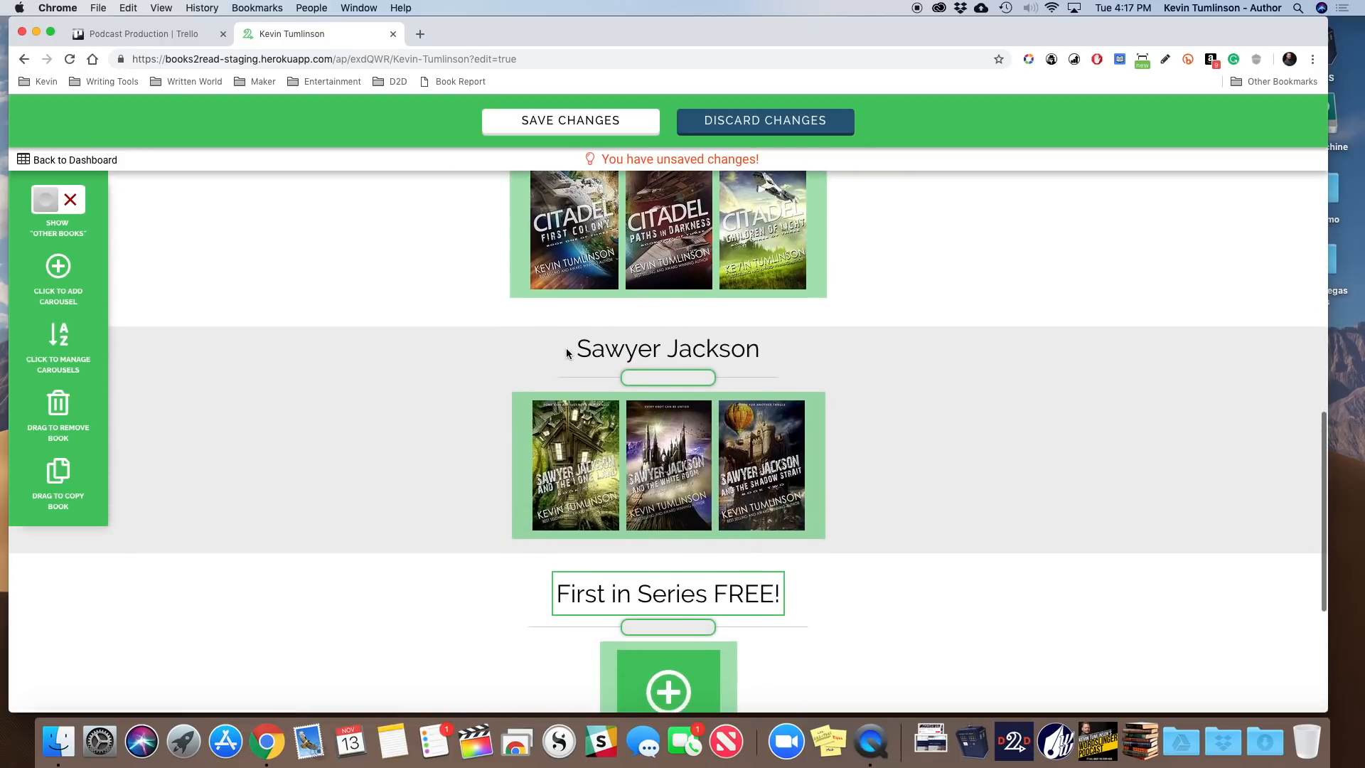
{"action": "scroll", "coordinate": [567, 348], "scroll_direction": "up", "scroll_amount": 4}
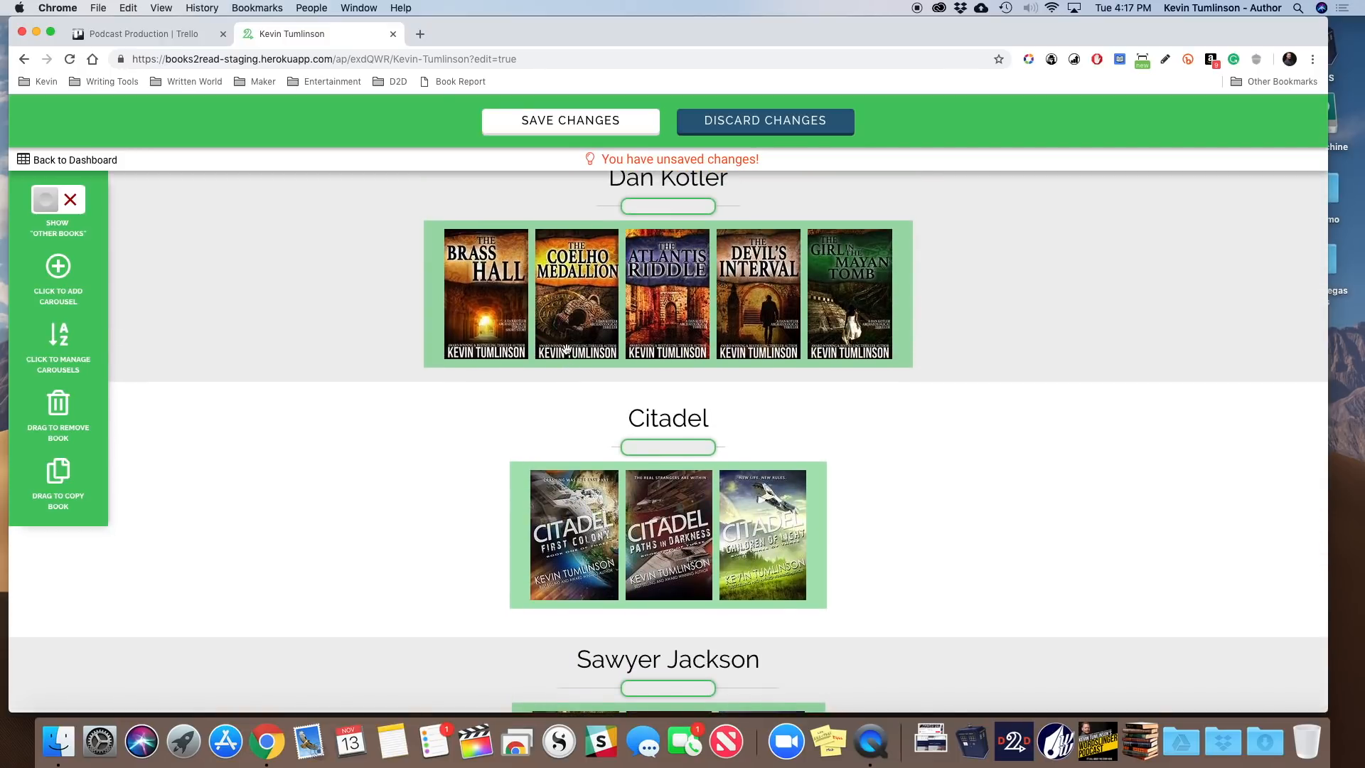
{"action": "scroll", "coordinate": [566, 349], "scroll_direction": "down", "scroll_amount": 5}
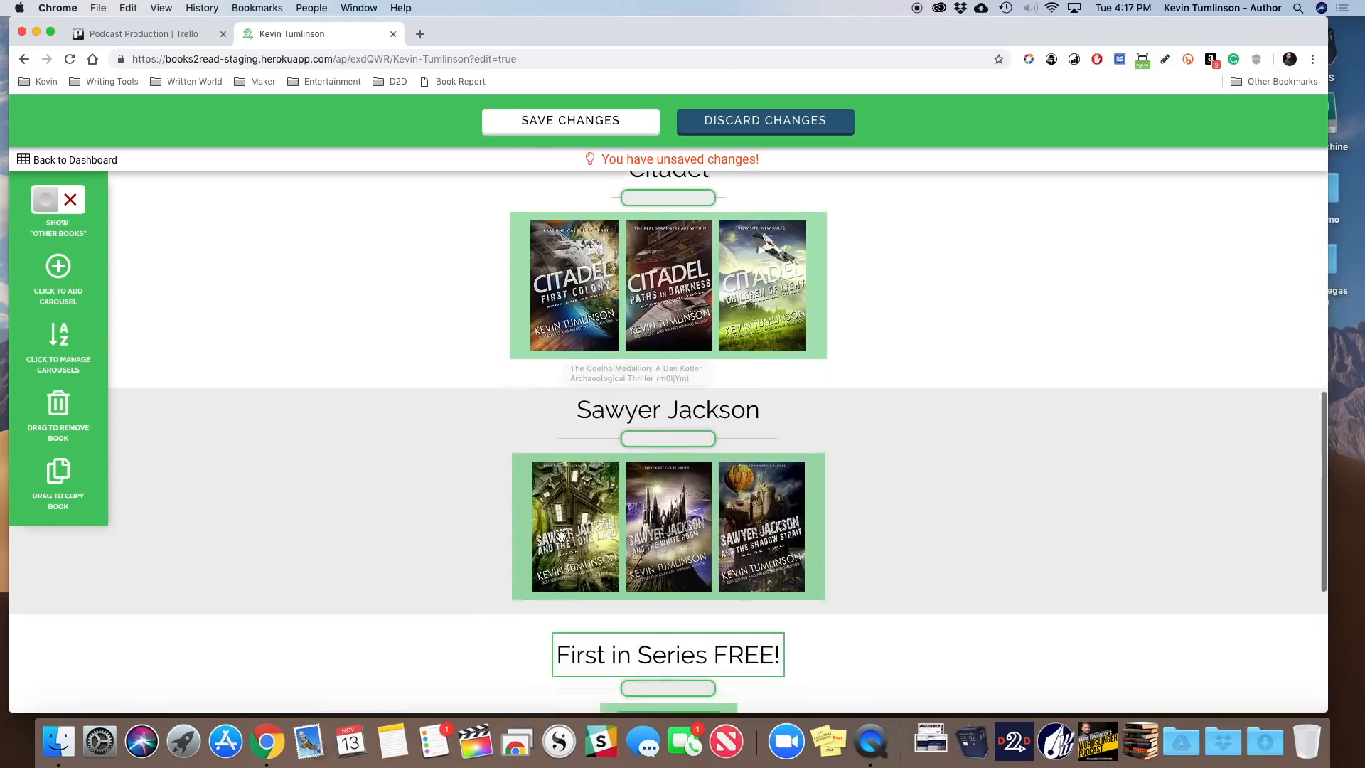
Step: Try moving Sawyer Jackson and the Long Land into the First in Series FREE! carousel, and return it to the front of the Sawyer Jackson carousel
{"action": "left_click_drag", "start_coordinate": [563, 466], "coordinate": [652, 482]}
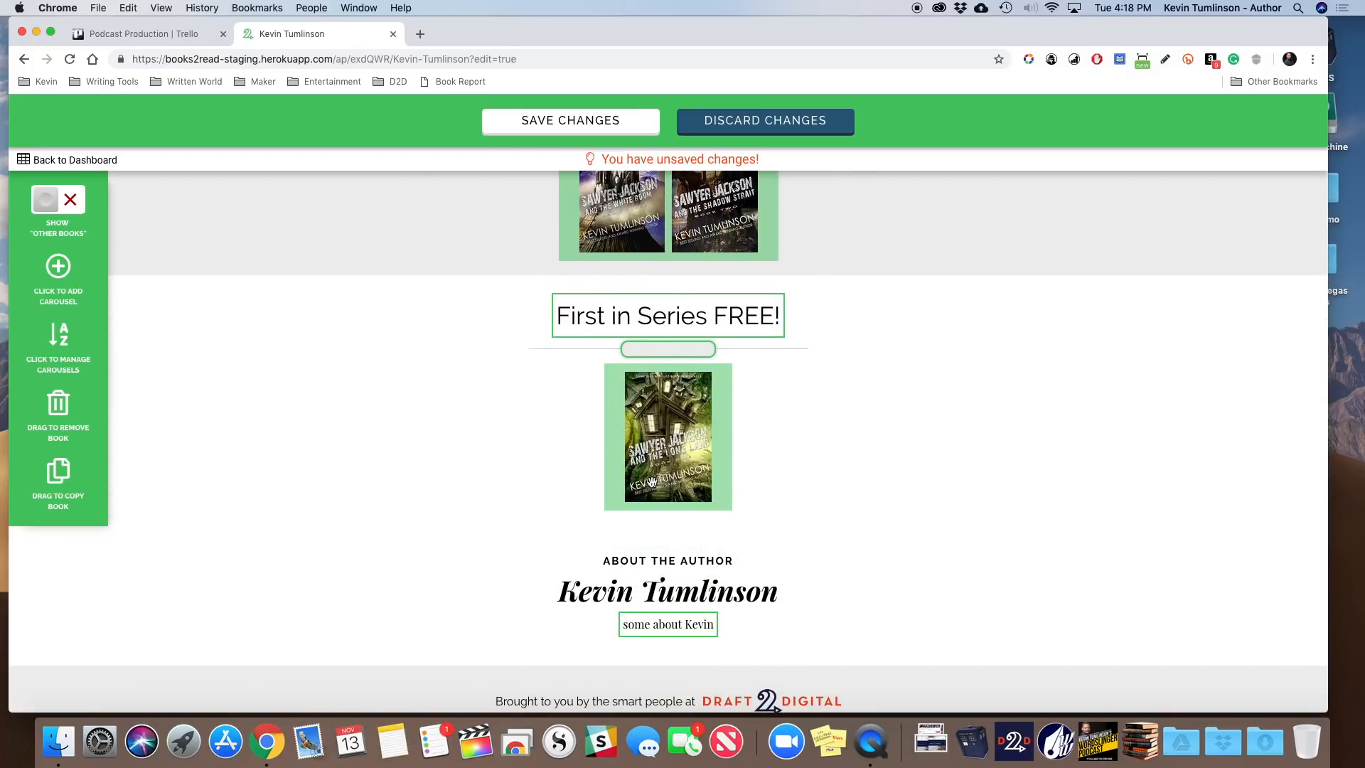
{"action": "scroll", "coordinate": [652, 482], "scroll_direction": "up", "scroll_amount": 3}
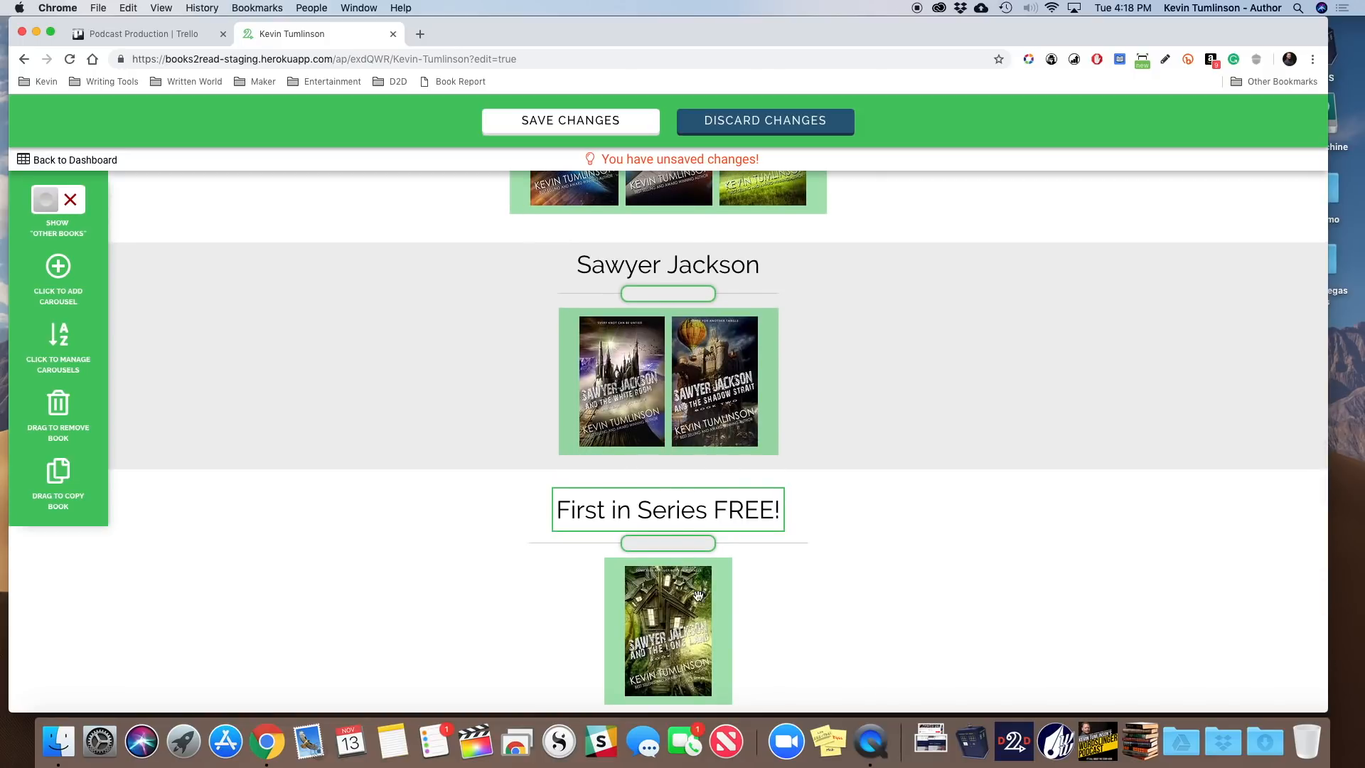
{"action": "left_click_drag", "start_coordinate": [665, 617], "coordinate": [581, 333]}
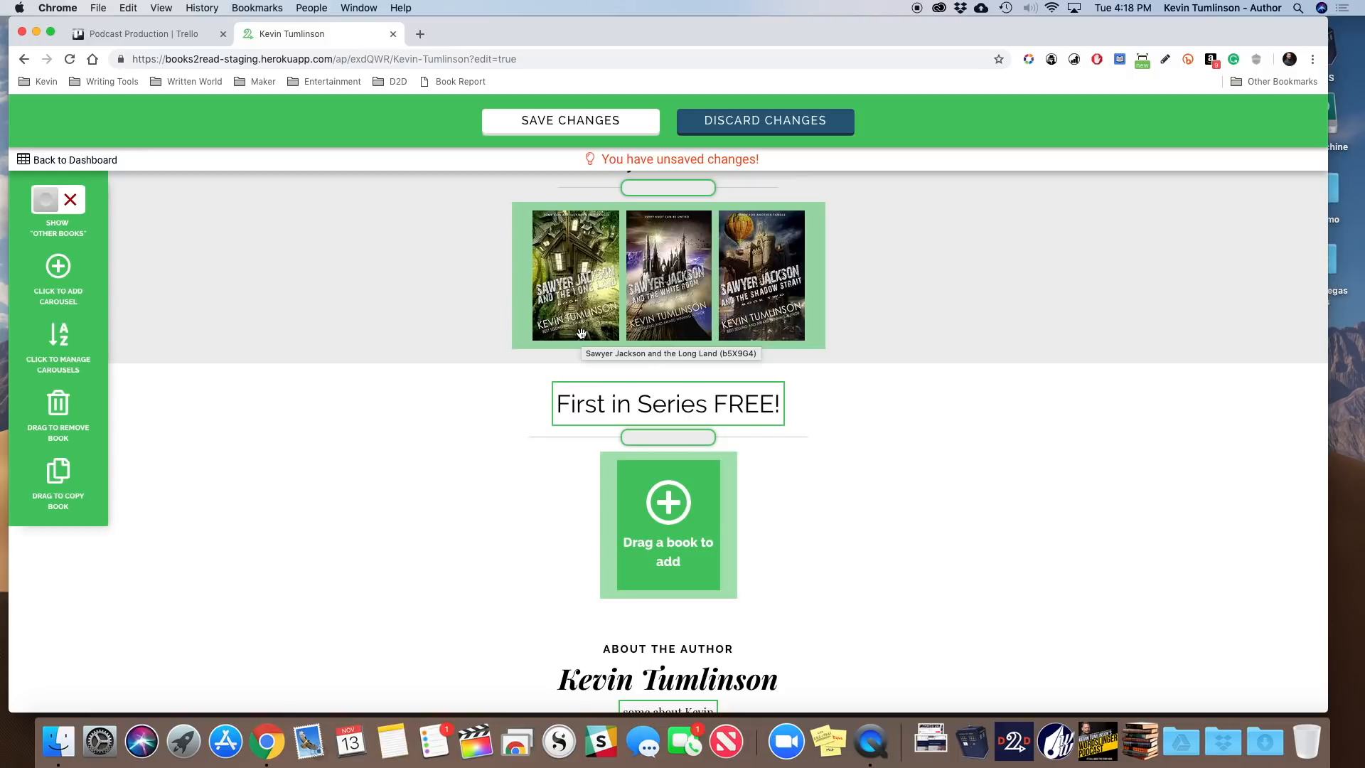
Step: Make a copy of Sawyer Jackson and the Long Land, Citadel: First Colony and The Coelho Medallion within their own series carousels
{"action": "scroll", "coordinate": [584, 333], "scroll_direction": "up", "scroll_amount": 2}
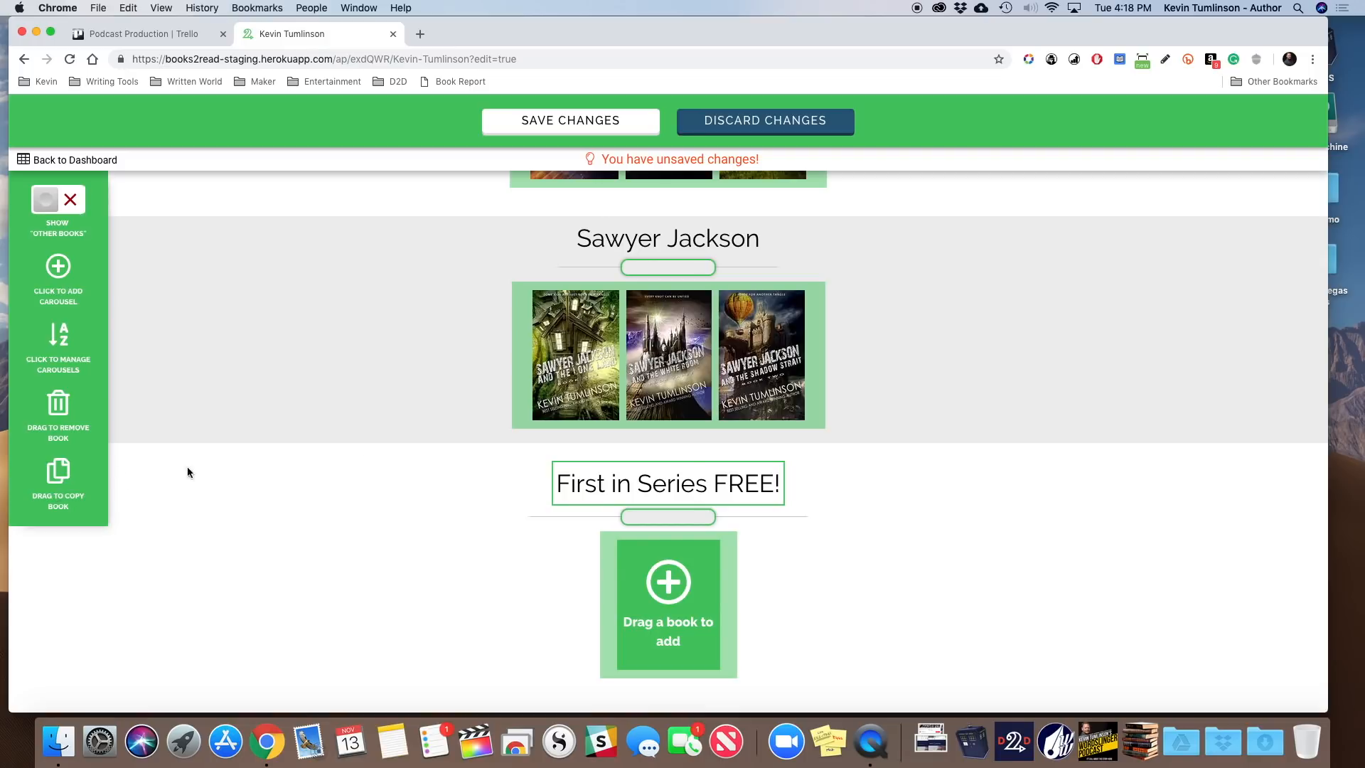
{"action": "scroll", "coordinate": [570, 439], "scroll_direction": "up", "scroll_amount": 5}
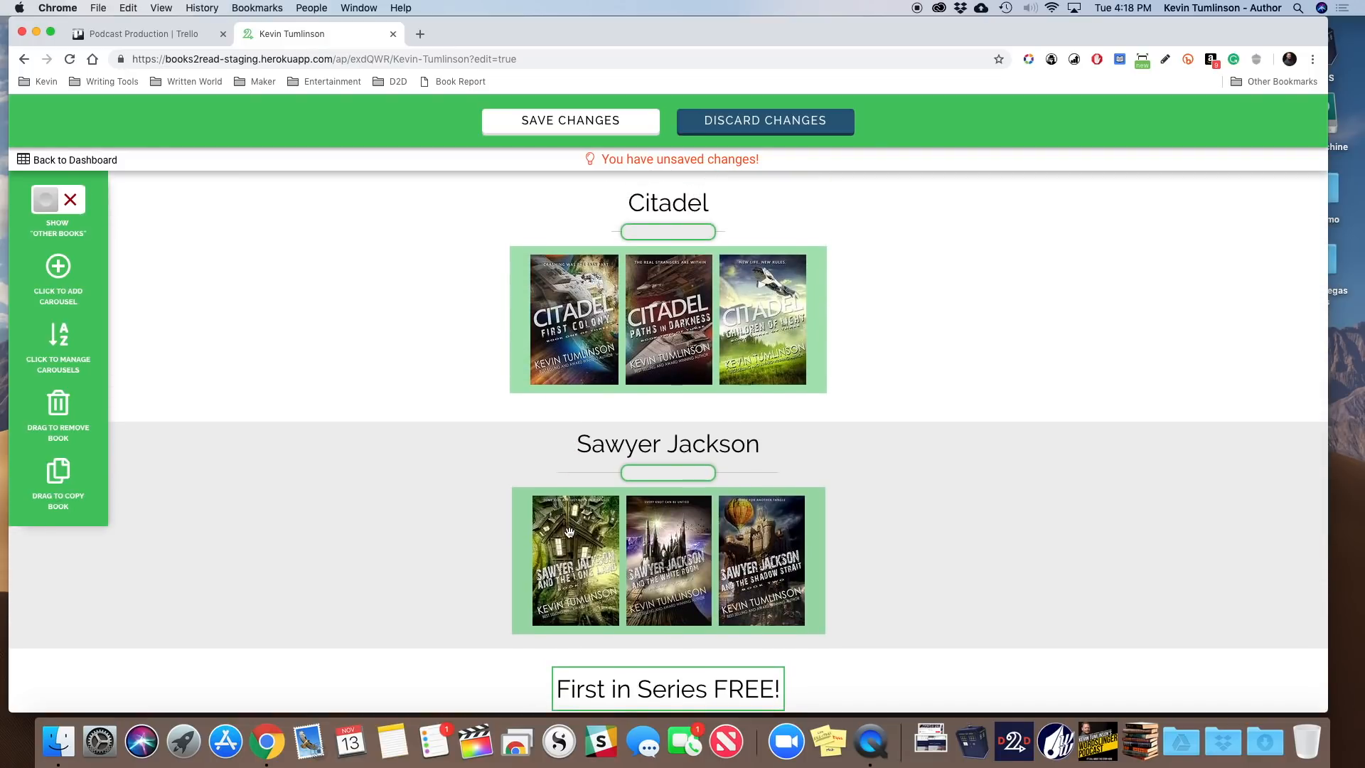
{"action": "left_click_drag", "start_coordinate": [569, 532], "coordinate": [55, 485]}
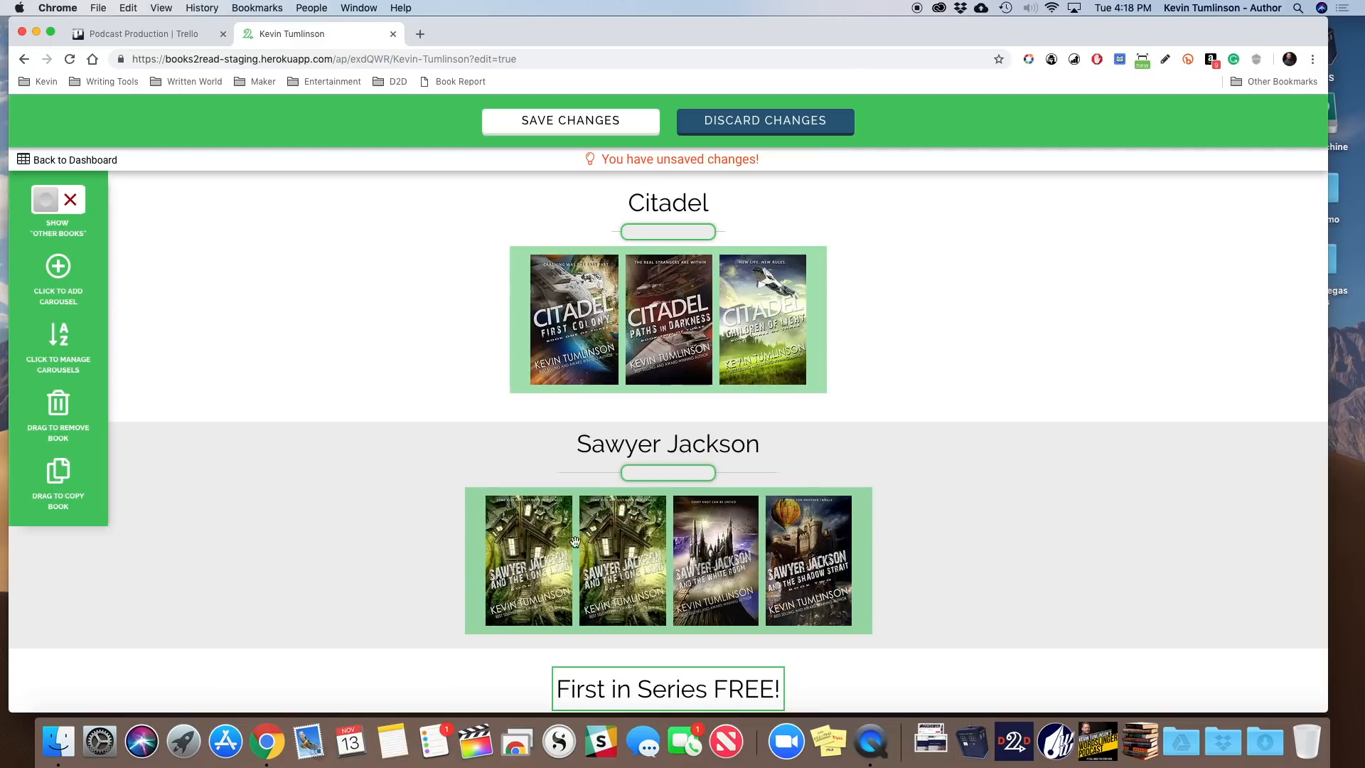
{"action": "scroll", "coordinate": [616, 534], "scroll_direction": "up", "scroll_amount": 4}
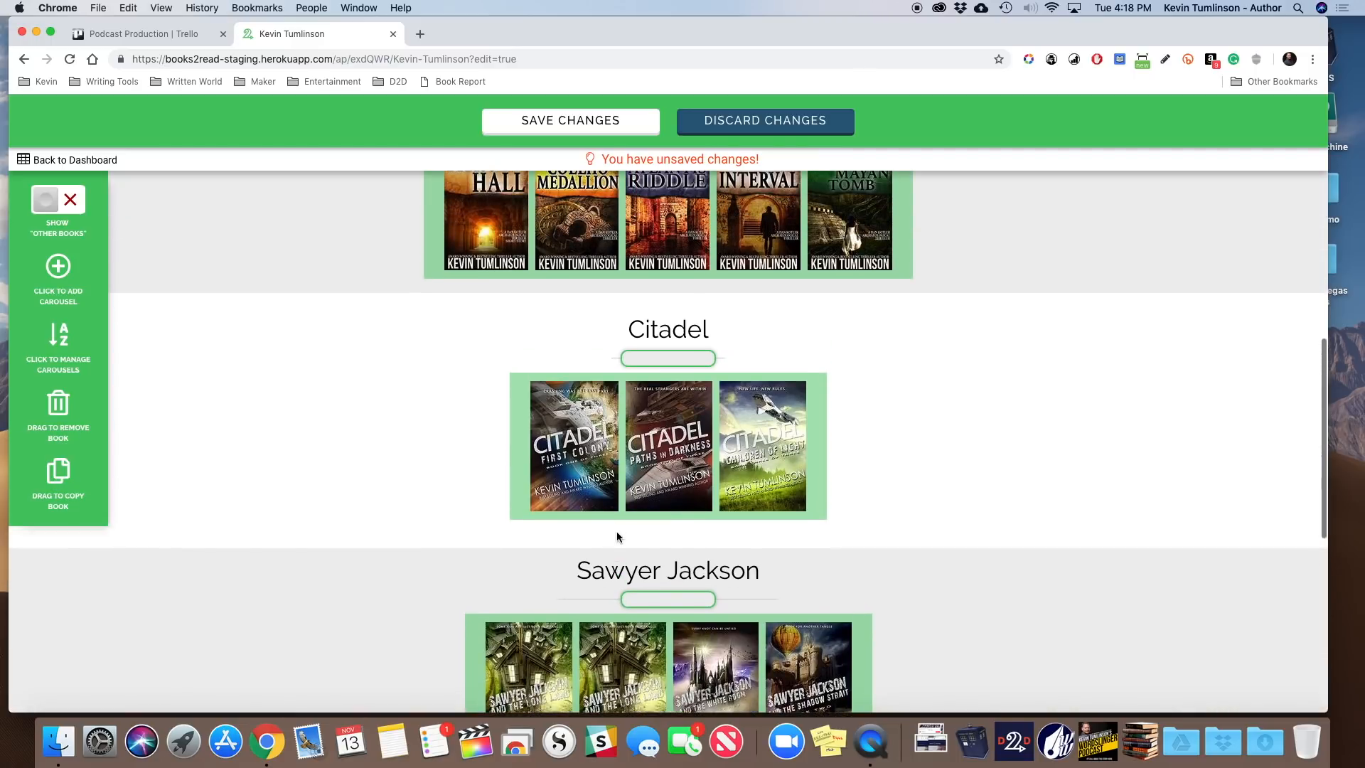
{"action": "left_click_drag", "start_coordinate": [580, 439], "coordinate": [59, 495]}
{"action": "scroll", "coordinate": [284, 449], "scroll_direction": "up", "scroll_amount": 10}
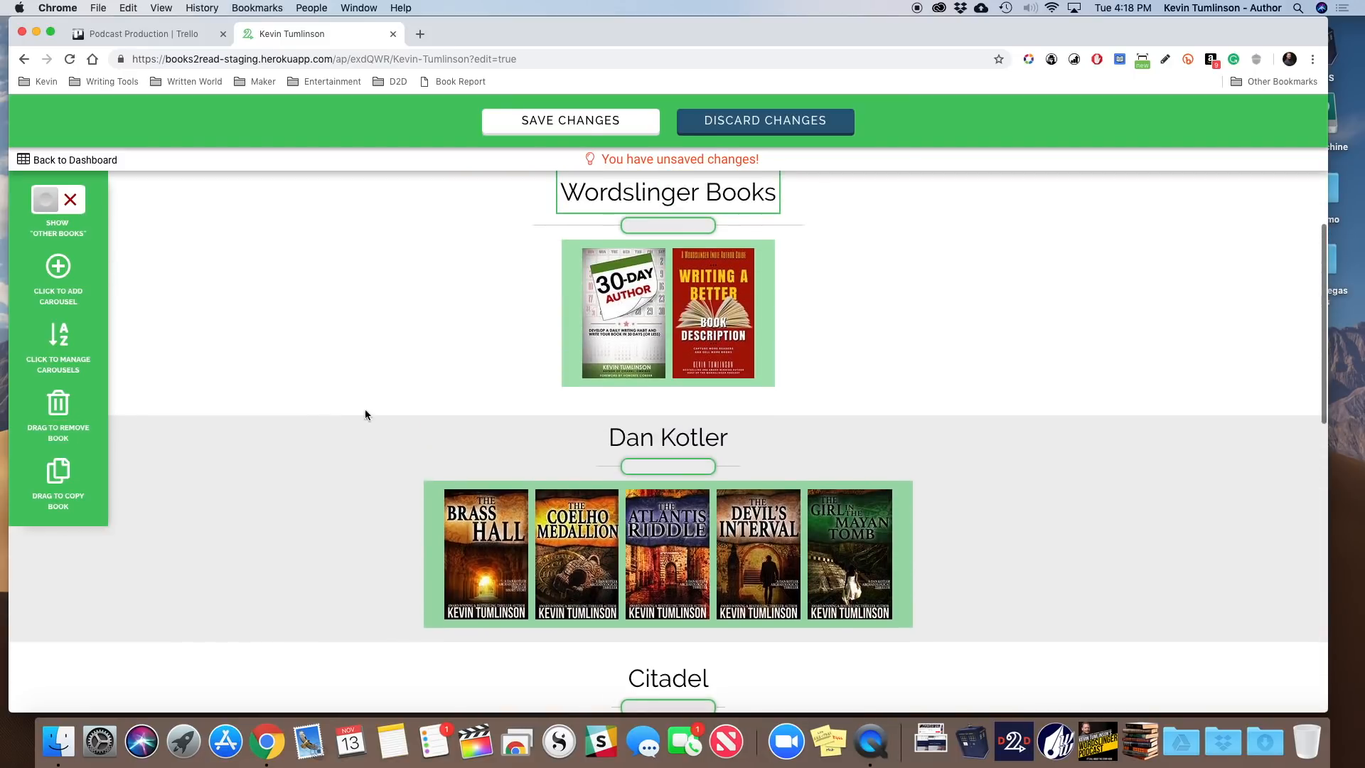
{"action": "left_click_drag", "start_coordinate": [592, 554], "coordinate": [53, 490]}
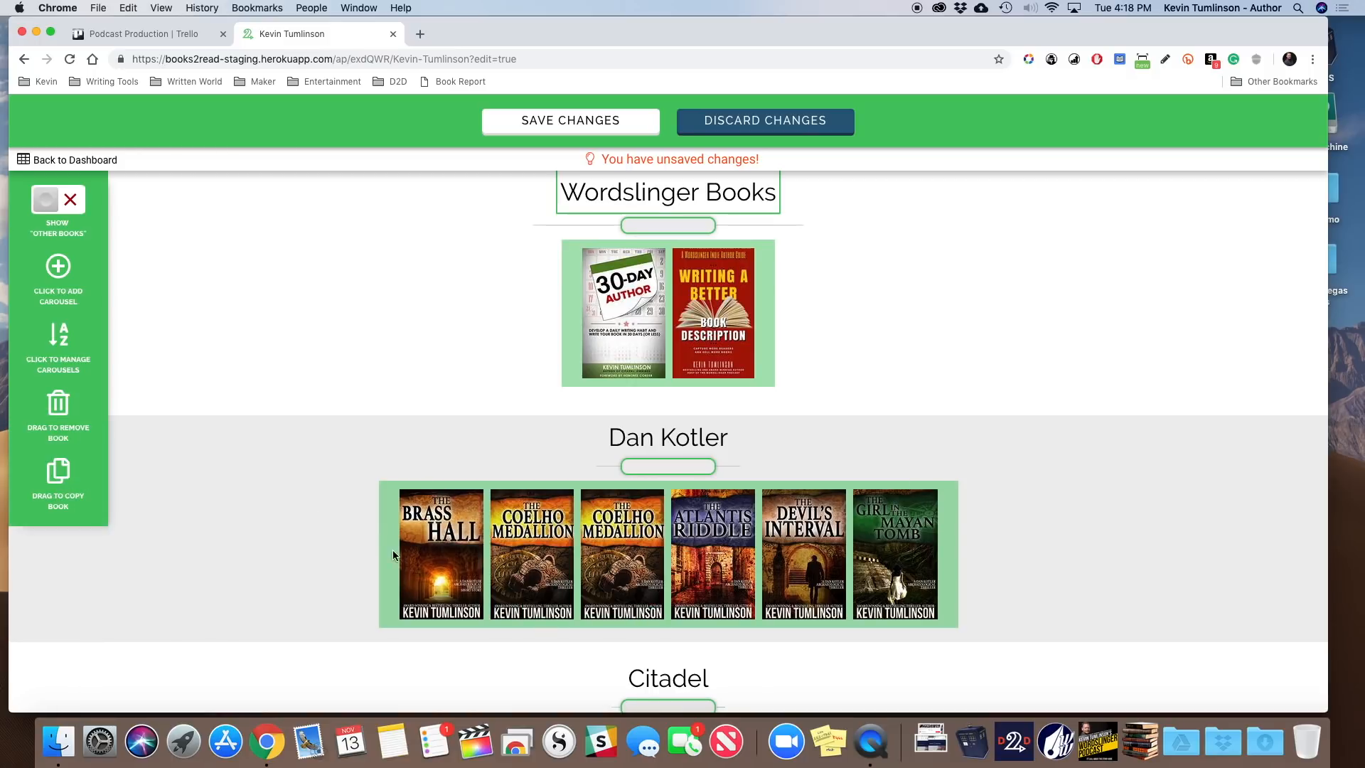
Step: Move one copy of Sawyer Jackson and the Long Land into the empty First in Series FREE! carousel
{"action": "scroll", "coordinate": [396, 561], "scroll_direction": "down", "scroll_amount": 5}
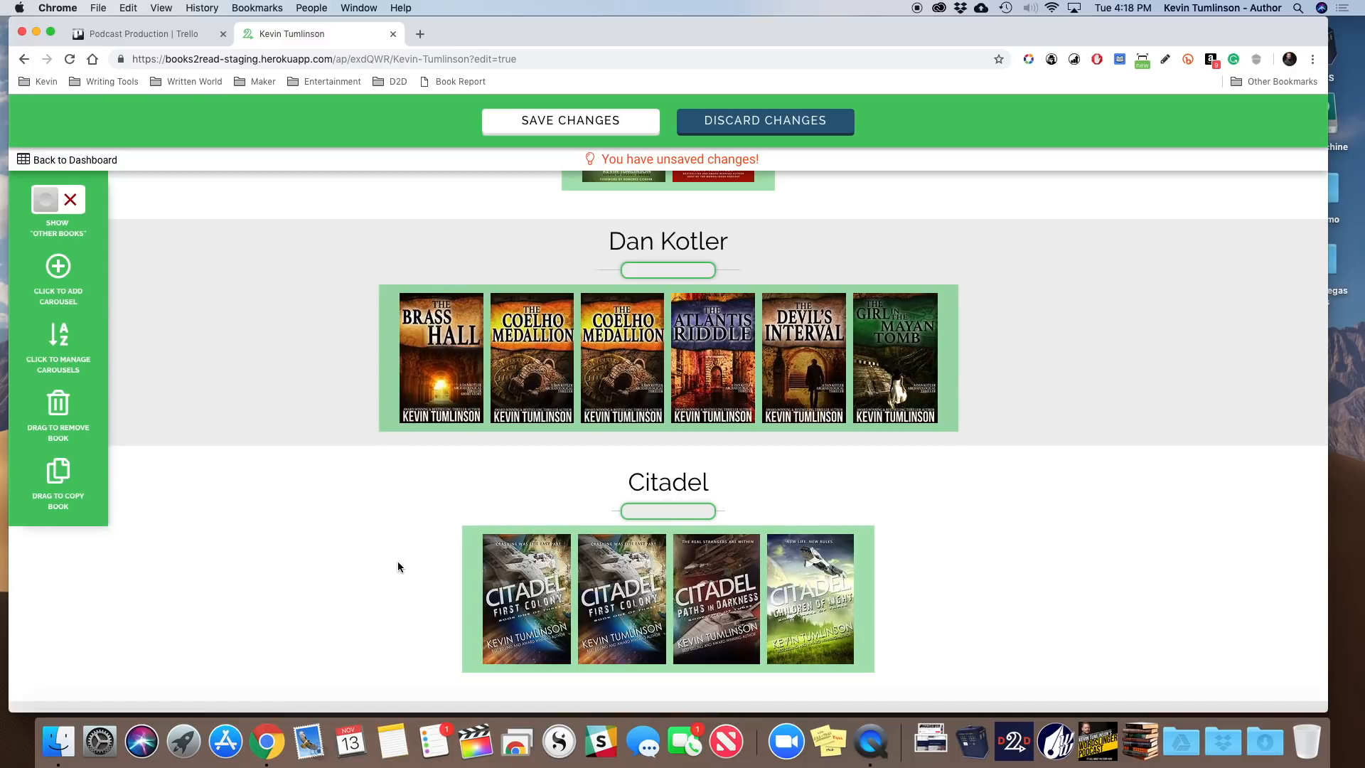
{"action": "scroll", "coordinate": [398, 565], "scroll_direction": "down", "scroll_amount": 8}
{"action": "scroll", "coordinate": [398, 565], "scroll_direction": "down", "scroll_amount": 1}
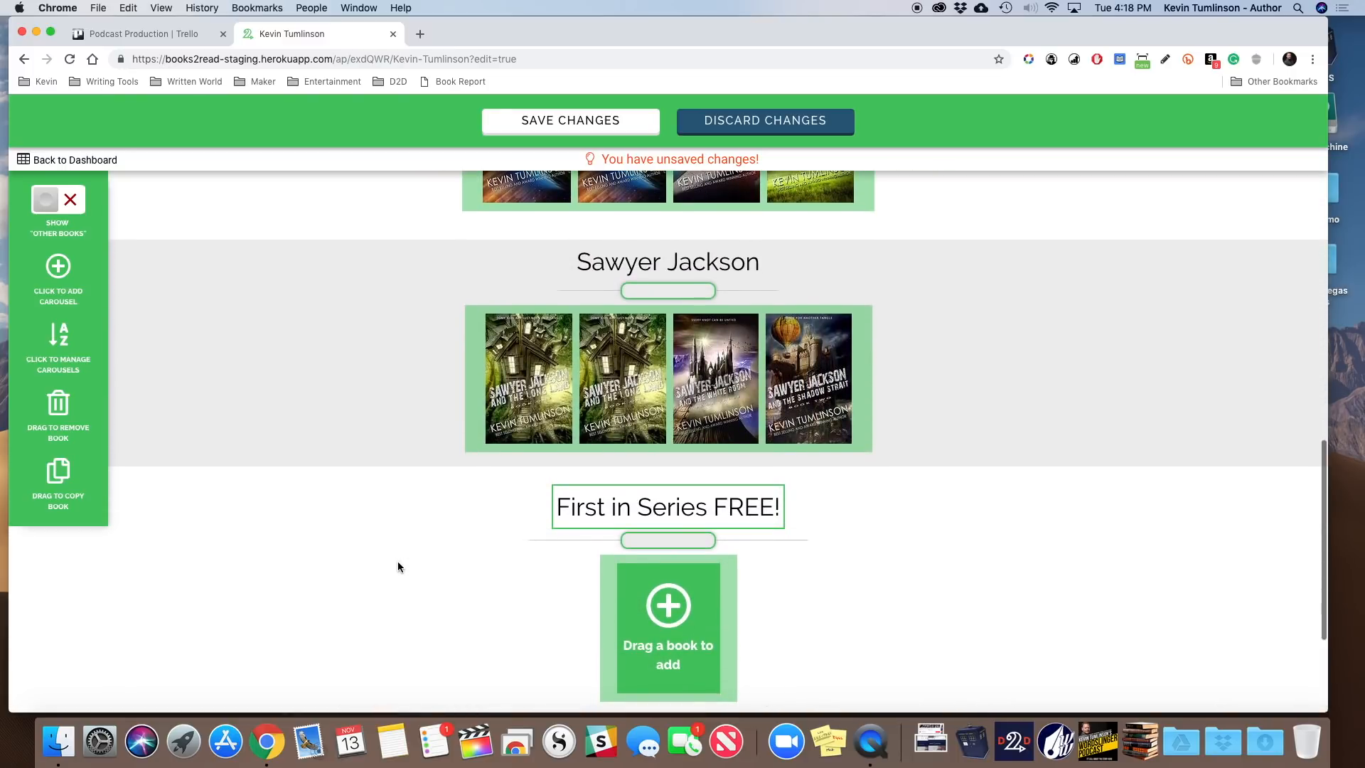
{"action": "scroll", "coordinate": [399, 565], "scroll_direction": "down", "scroll_amount": 2}
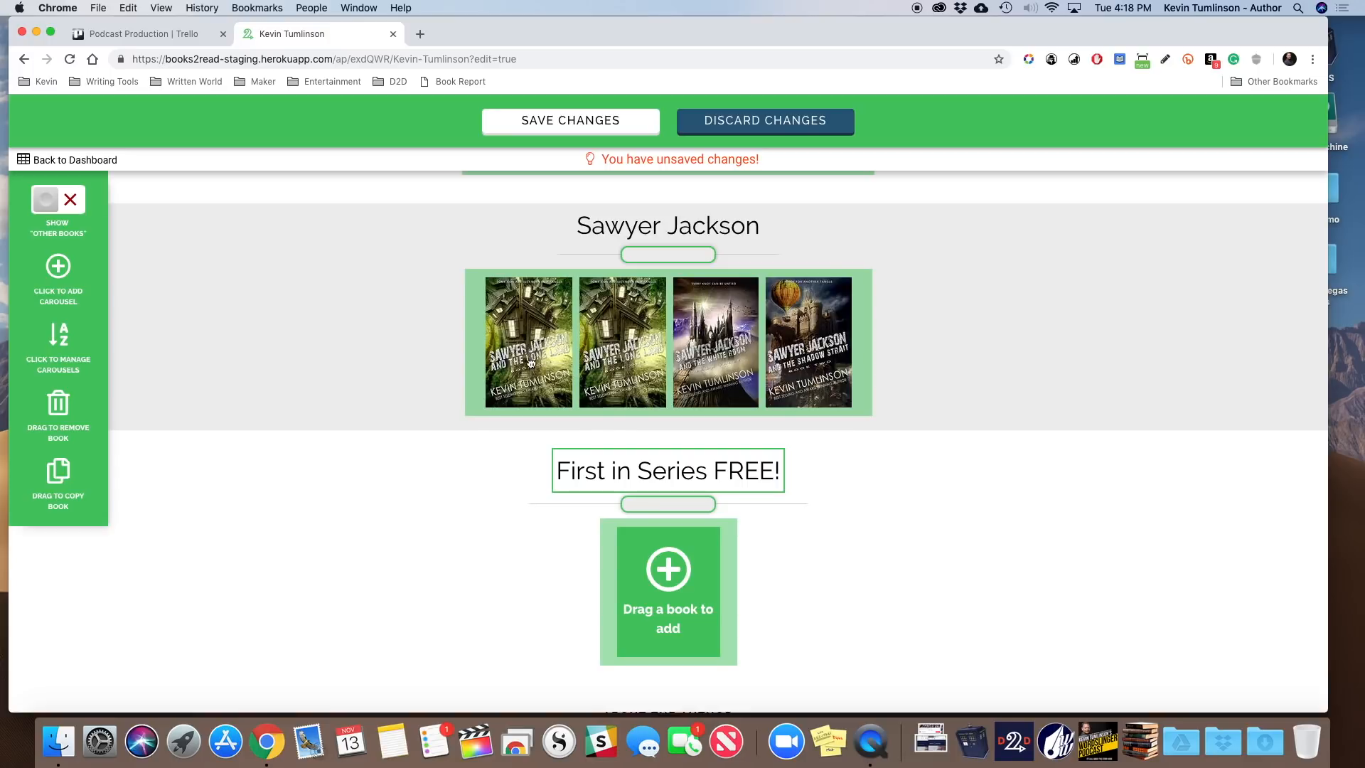
{"action": "left_click_drag", "start_coordinate": [525, 349], "coordinate": [684, 599]}
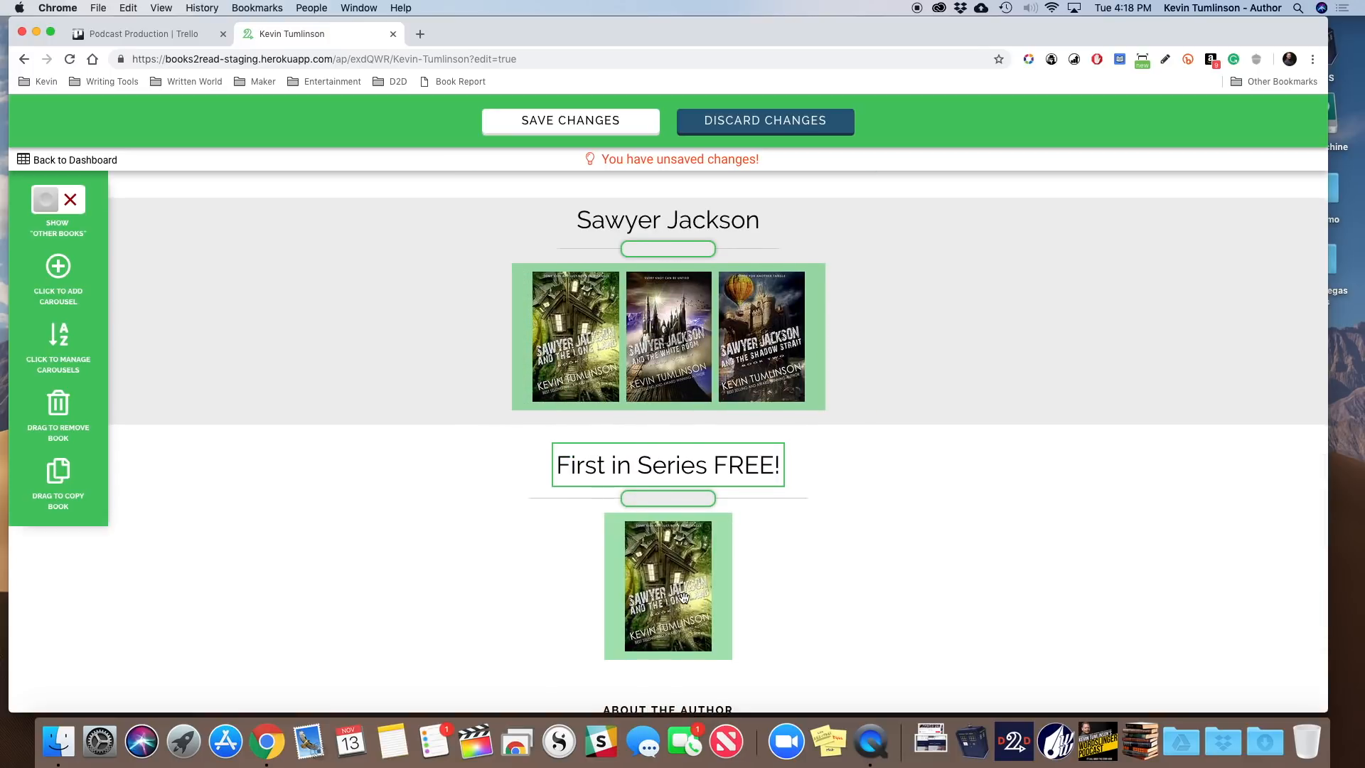
Step: Move one copy of Citadel: First Colony into the First in Series FREE! carousel, ahead of the Sawyer Jackson book
{"action": "scroll", "coordinate": [684, 598], "scroll_direction": "up", "scroll_amount": 3}
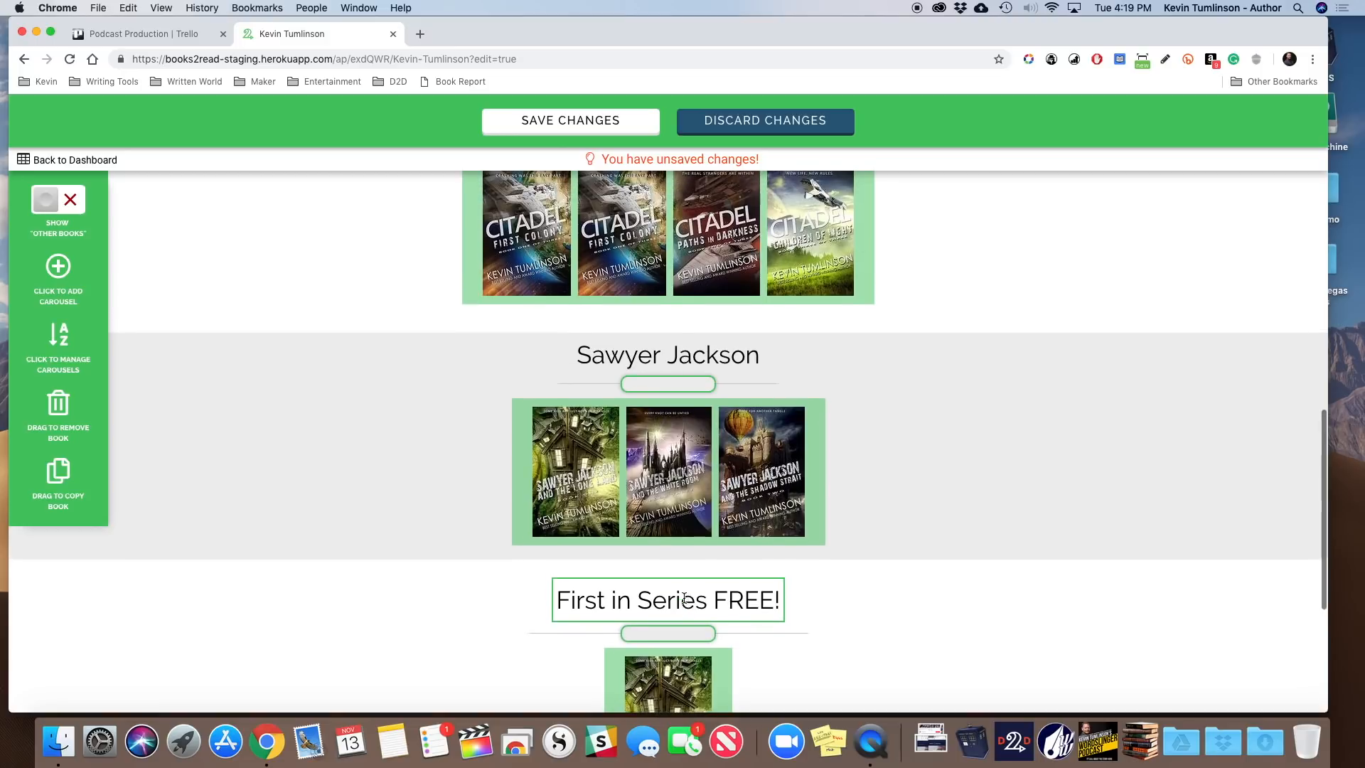
{"action": "scroll", "coordinate": [684, 599], "scroll_direction": "down", "scroll_amount": 4}
{"action": "scroll", "coordinate": [684, 598], "scroll_direction": "up", "scroll_amount": 3}
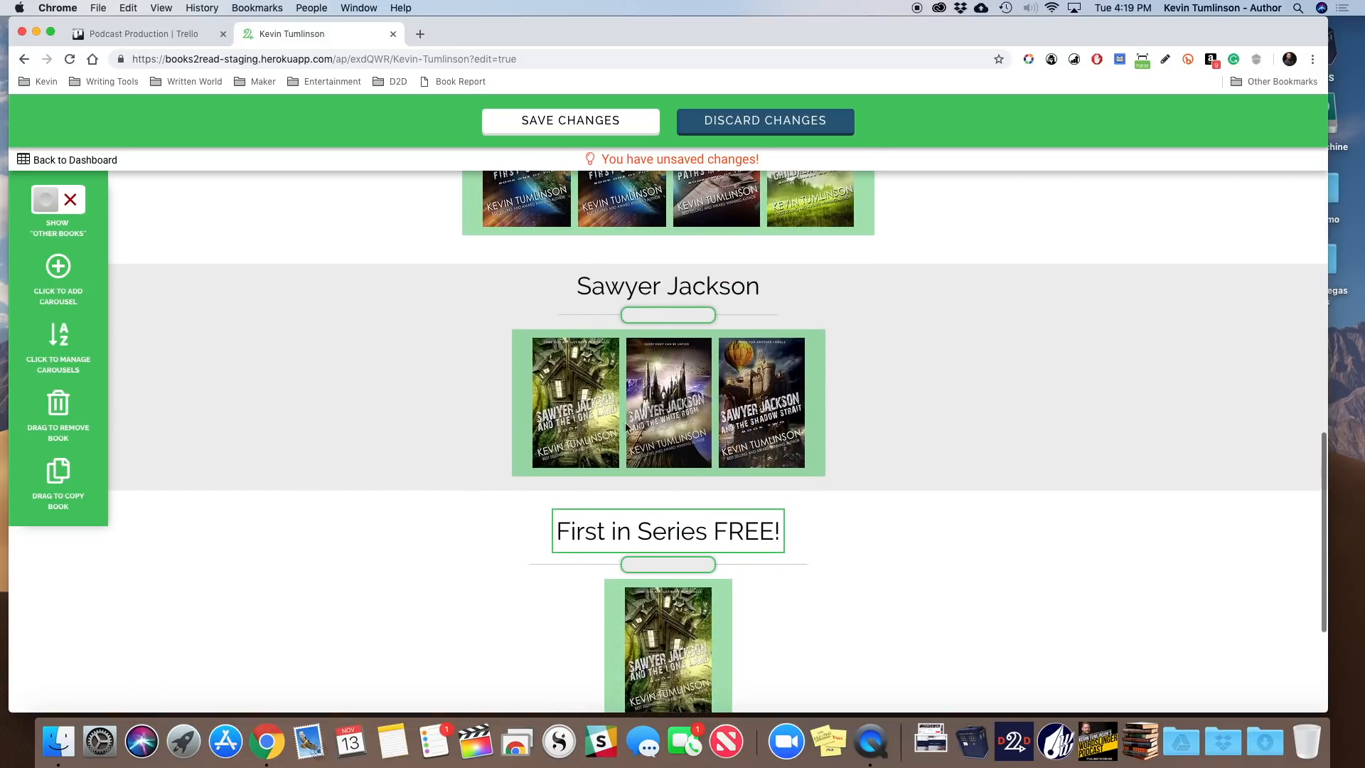
{"action": "left_click_drag", "start_coordinate": [538, 195], "coordinate": [681, 564]}
Step: Move one copy of The Coelho Medallion from the Dan Kotler carousel to the front of the First in Series FREE! carousel
{"action": "scroll", "coordinate": [679, 411], "scroll_direction": "up", "scroll_amount": 5}
{"action": "scroll", "coordinate": [679, 410], "scroll_direction": "up", "scroll_amount": 3}
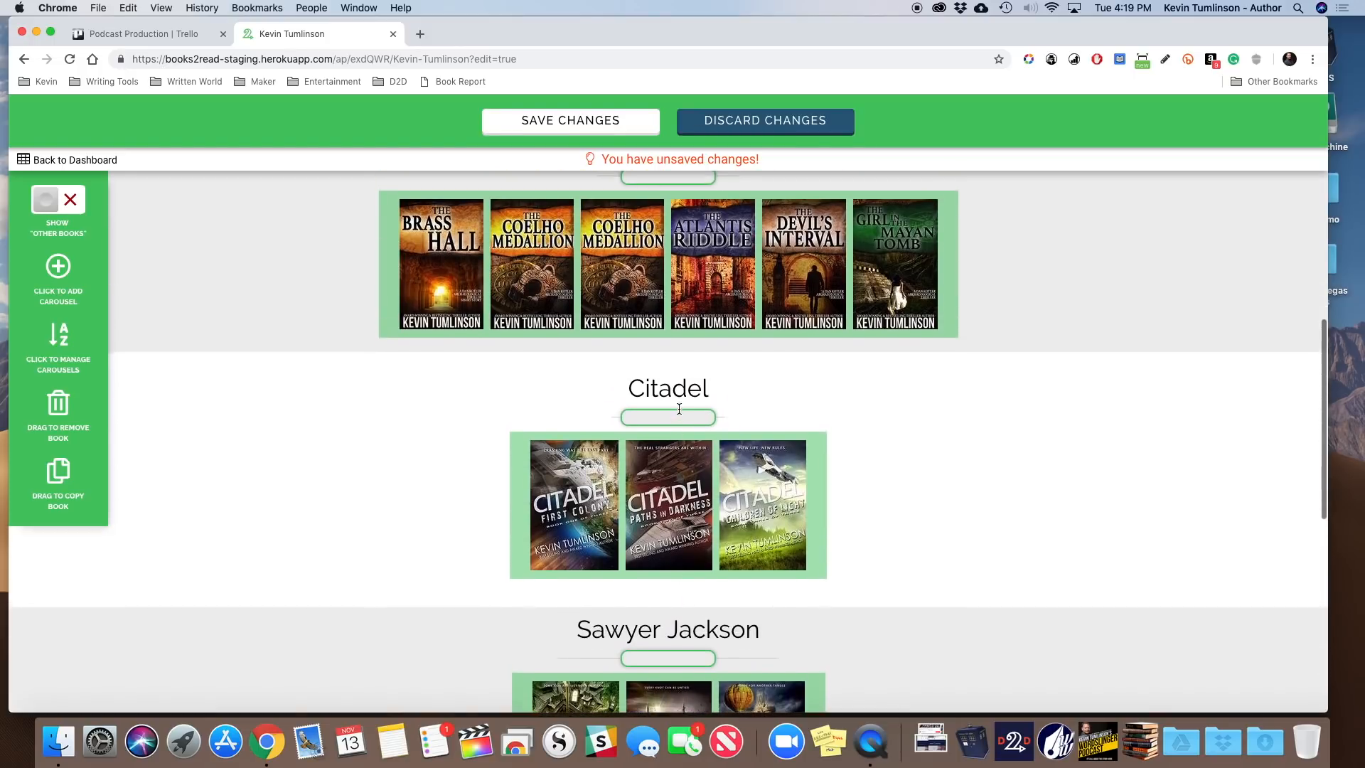
{"action": "left_click_drag", "start_coordinate": [508, 305], "coordinate": [562, 608]}
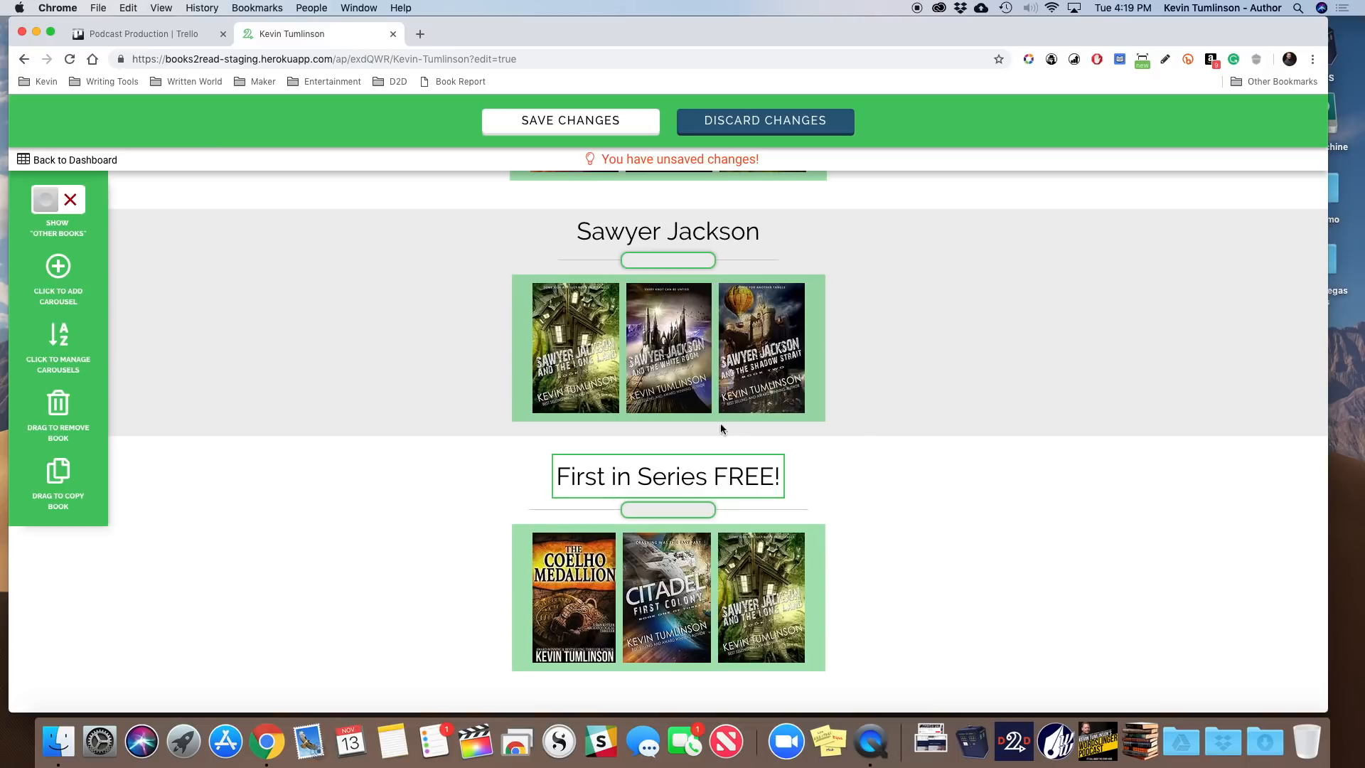
Step: Reorder the carousels so First in Series FREE! comes first and Wordslinger Books comes last, and save the order
{"action": "left_click", "coordinate": [61, 337]}
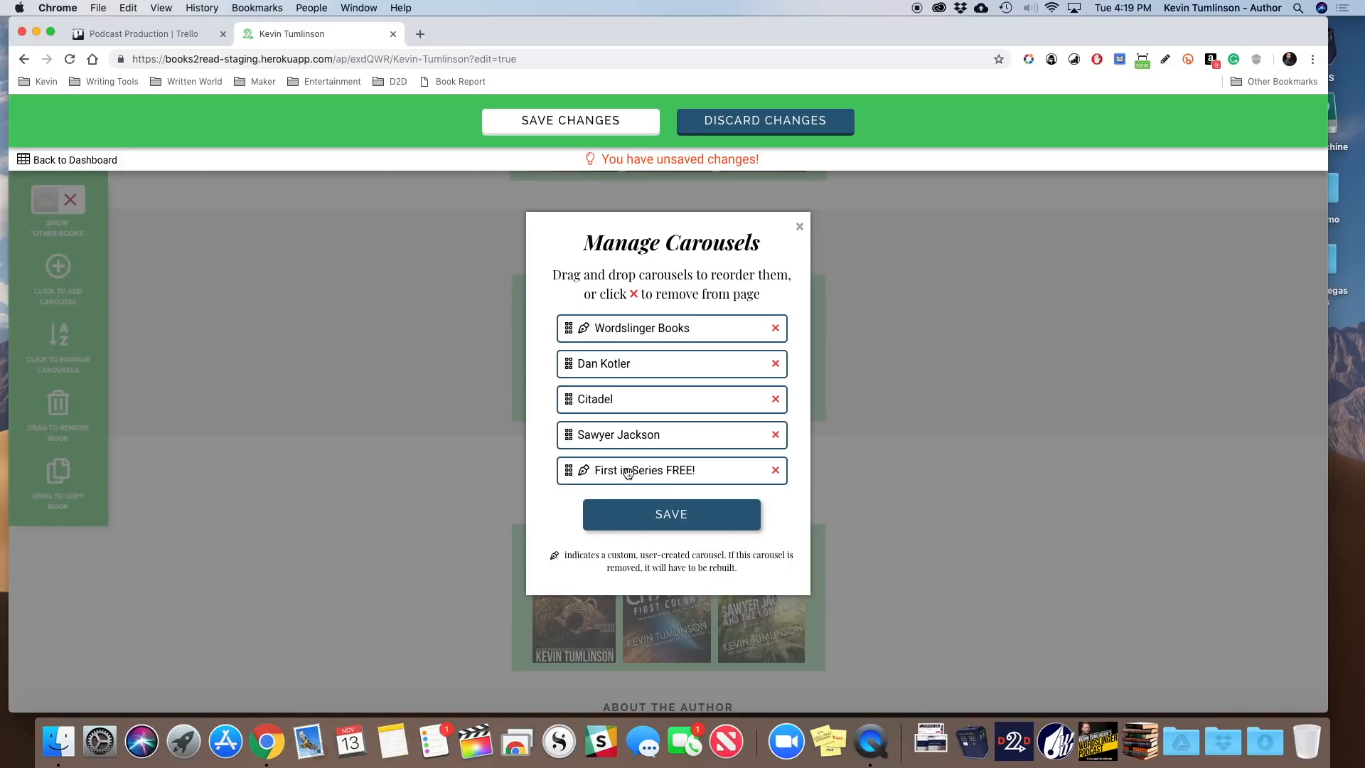
{"action": "mouse_move", "coordinate": [628, 473]}
{"action": "left_mouse_down"}
{"action": "mouse_move", "coordinate": [630, 323]}
{"action": "mouse_move", "coordinate": [620, 476]}
{"action": "left_mouse_up"}
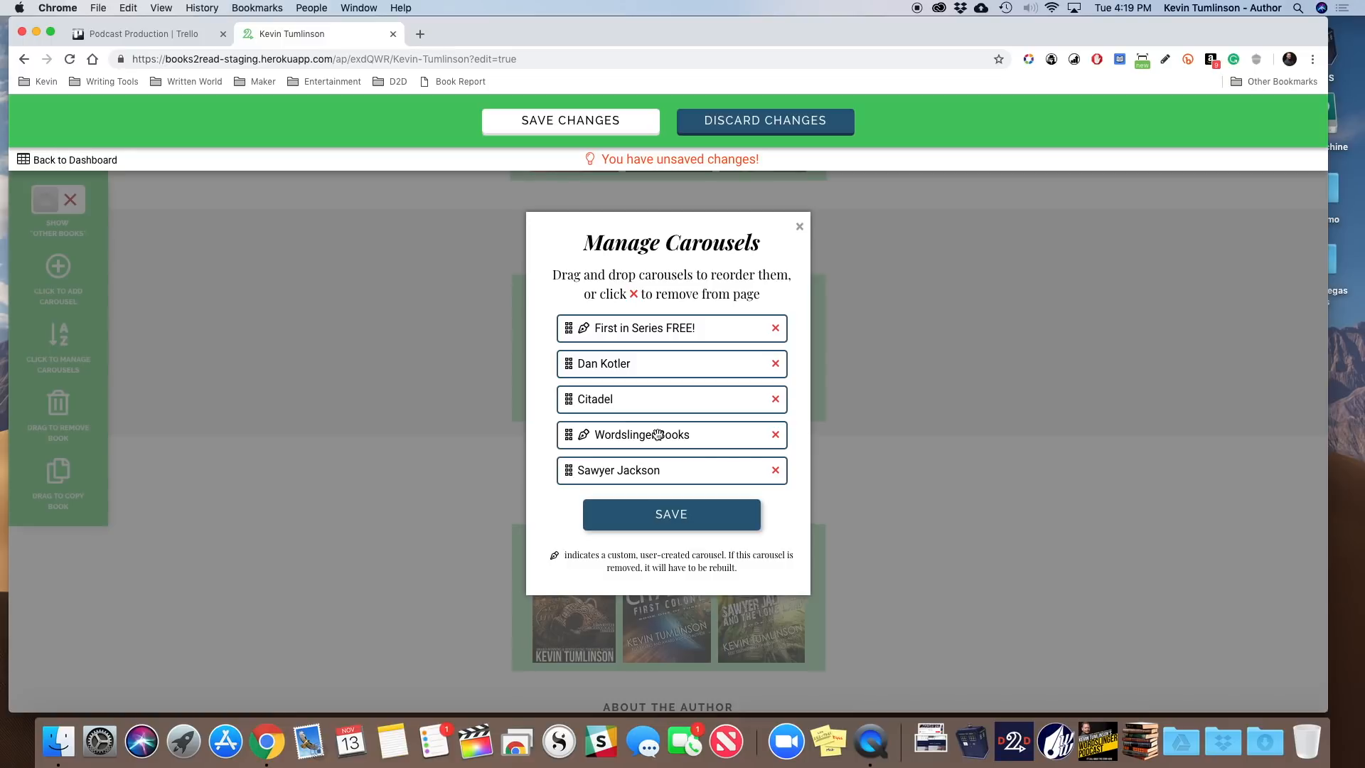
{"action": "mouse_move", "coordinate": [657, 434]}
{"action": "left_mouse_down"}
{"action": "mouse_move", "coordinate": [655, 473]}
{"action": "mouse_move", "coordinate": [654, 424]}
{"action": "left_mouse_up"}
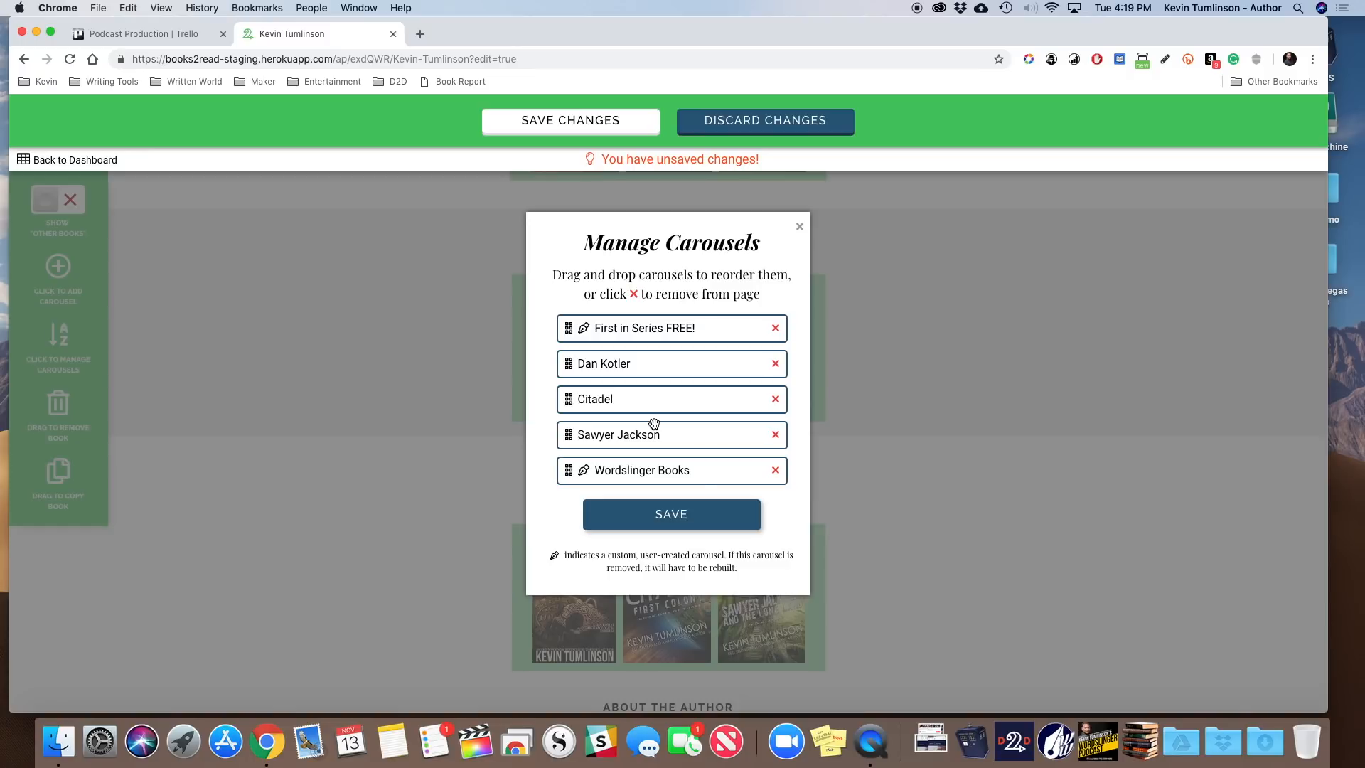
{"action": "left_click", "coordinate": [666, 520]}
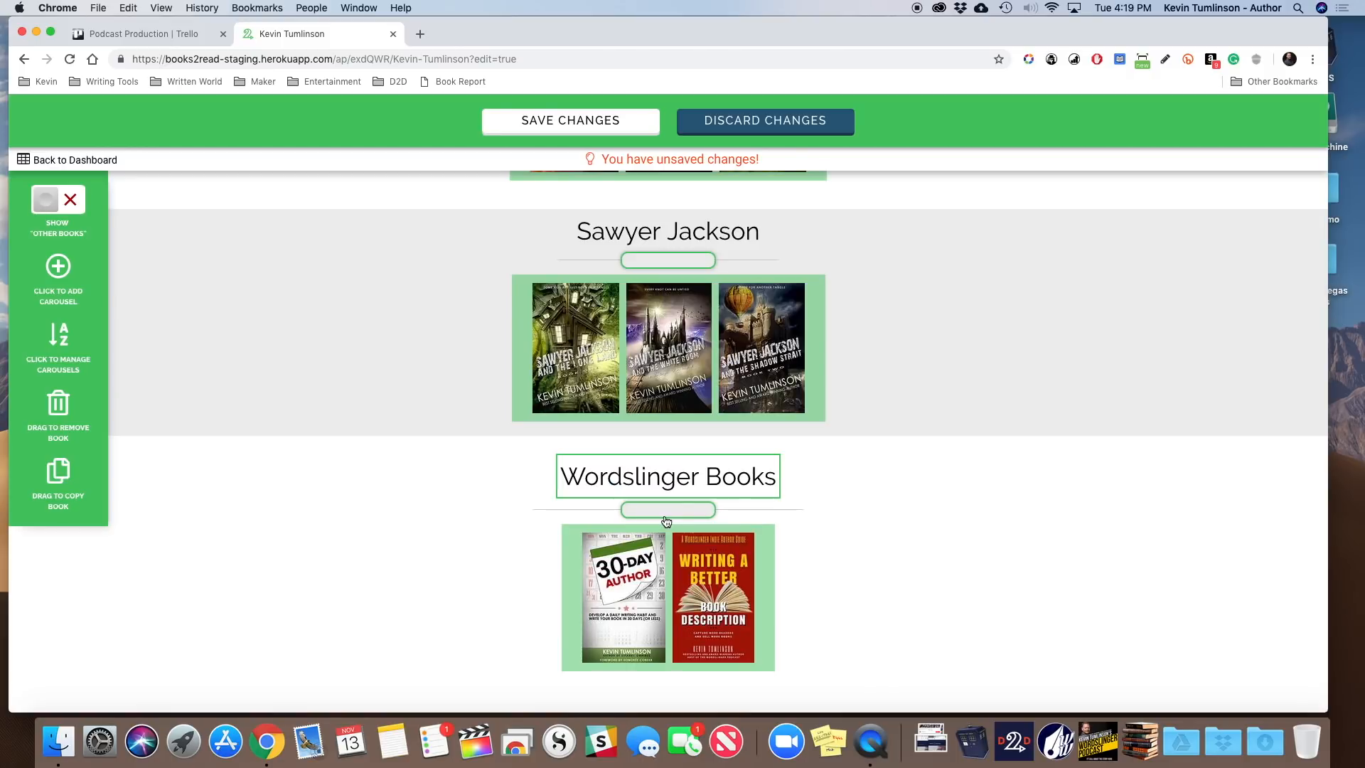
Step: Review the new carousel order down the author page, from First in Series FREE! through the Dan Kotler and Citadel series
{"action": "scroll", "coordinate": [852, 448], "scroll_direction": "up", "scroll_amount": 15}
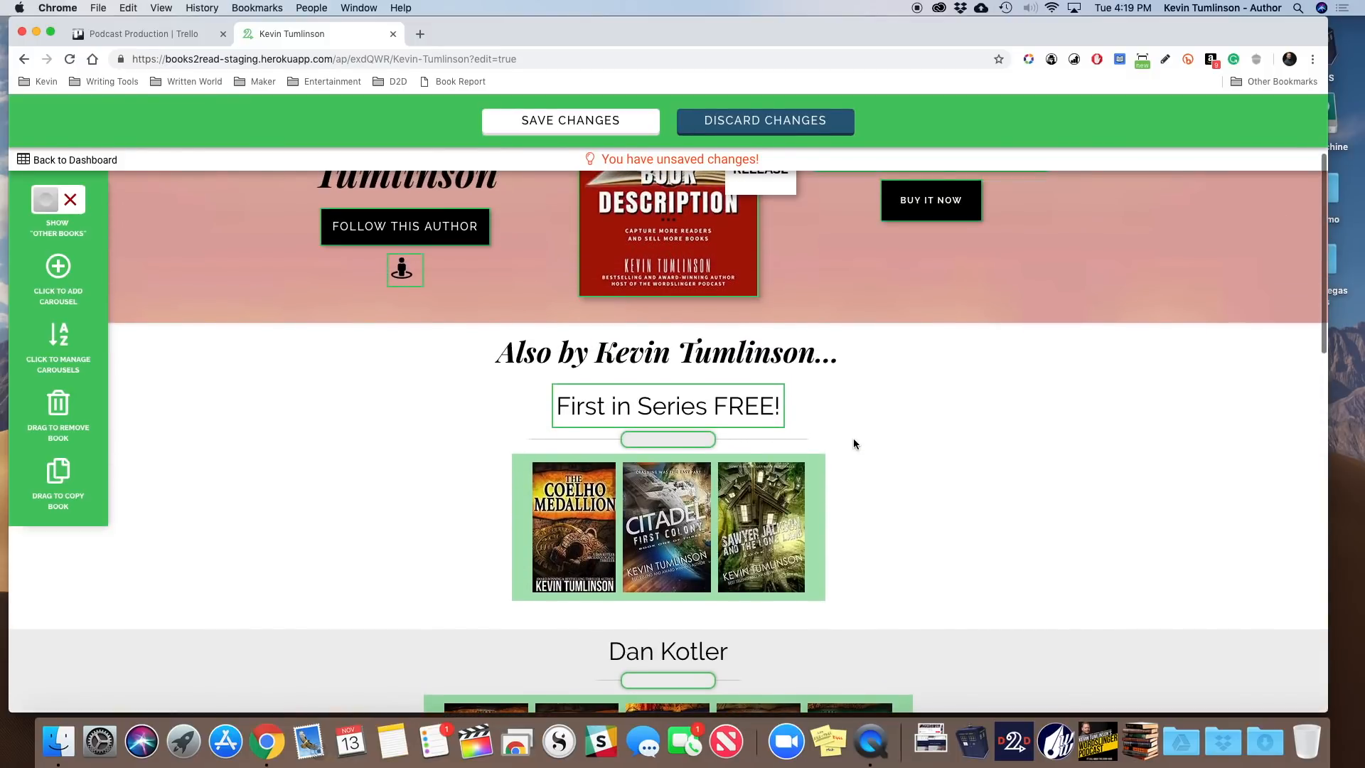
{"action": "scroll", "coordinate": [758, 253], "scroll_direction": "up", "scroll_amount": 5}
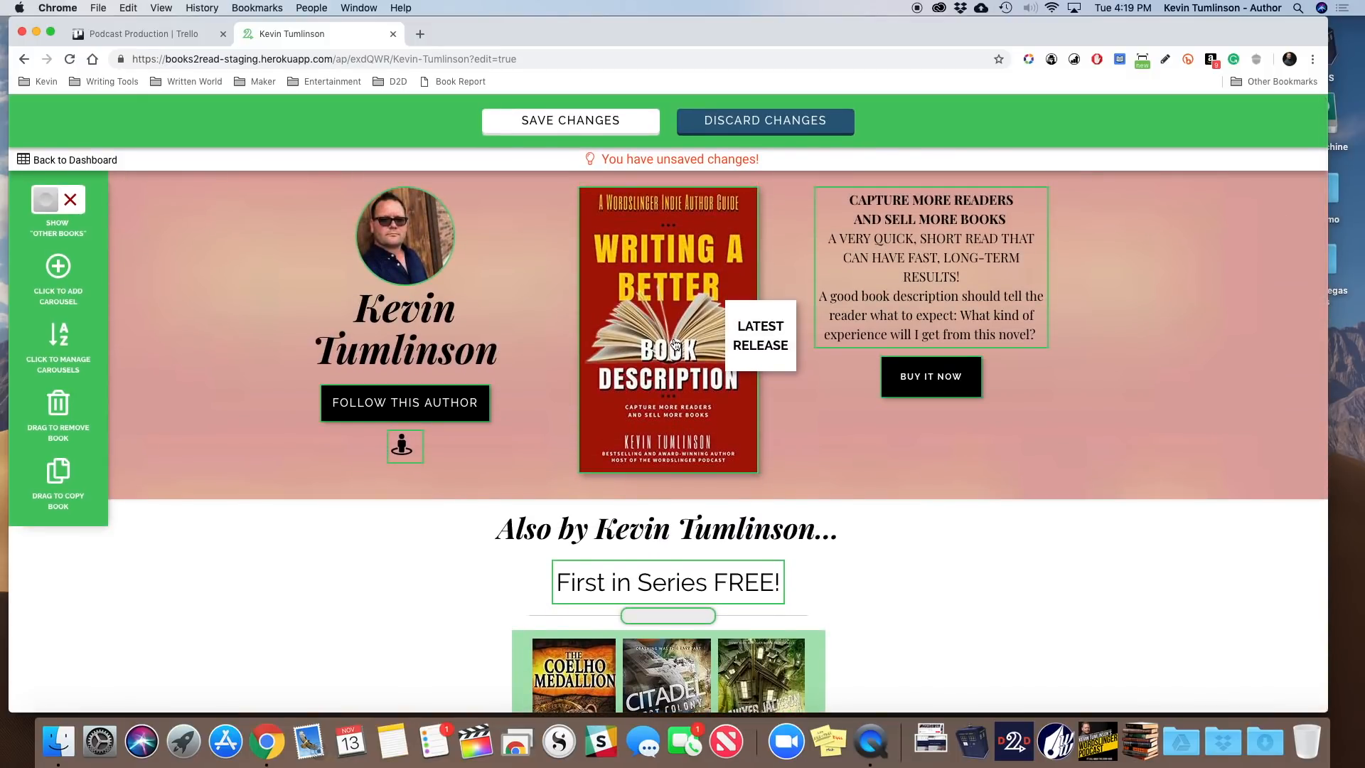
{"action": "scroll", "coordinate": [674, 344], "scroll_direction": "down", "scroll_amount": 5}
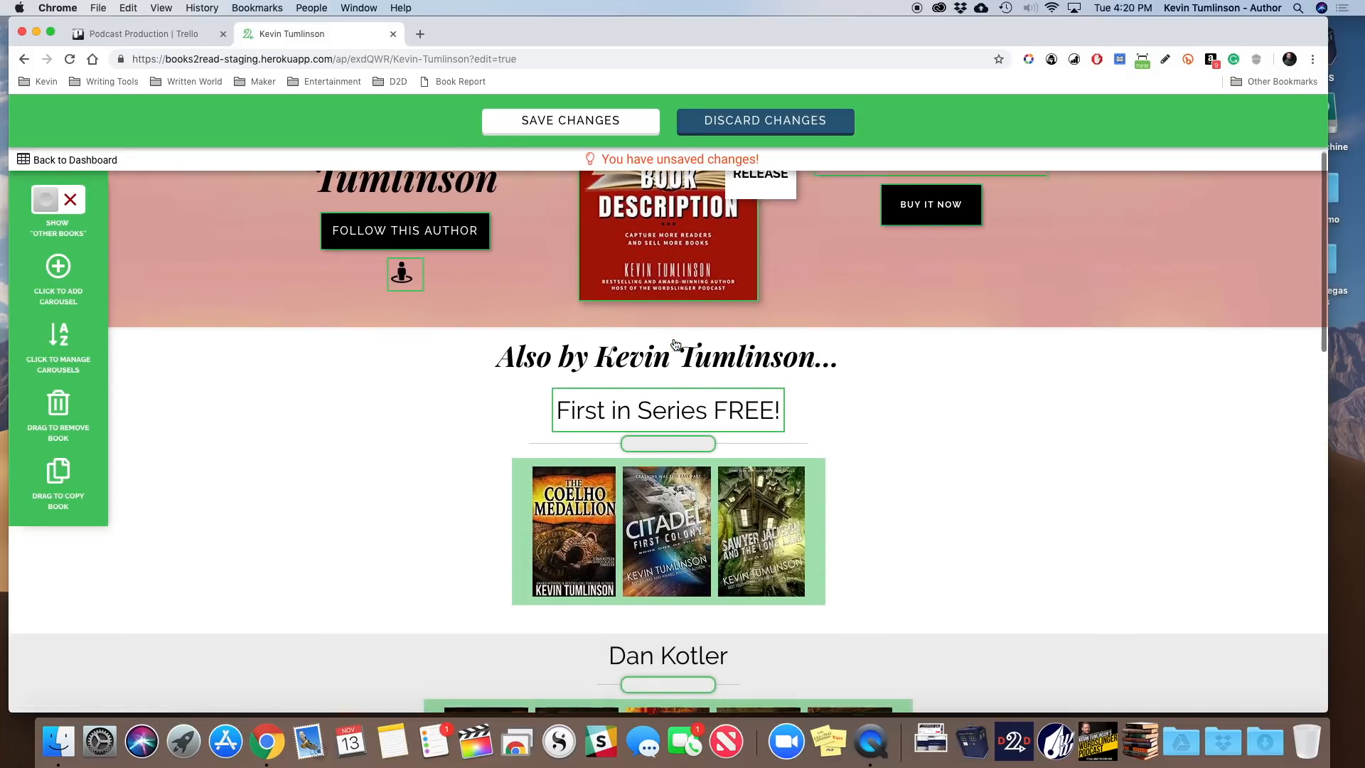
{"action": "scroll", "coordinate": [658, 493], "scroll_direction": "down", "scroll_amount": 5}
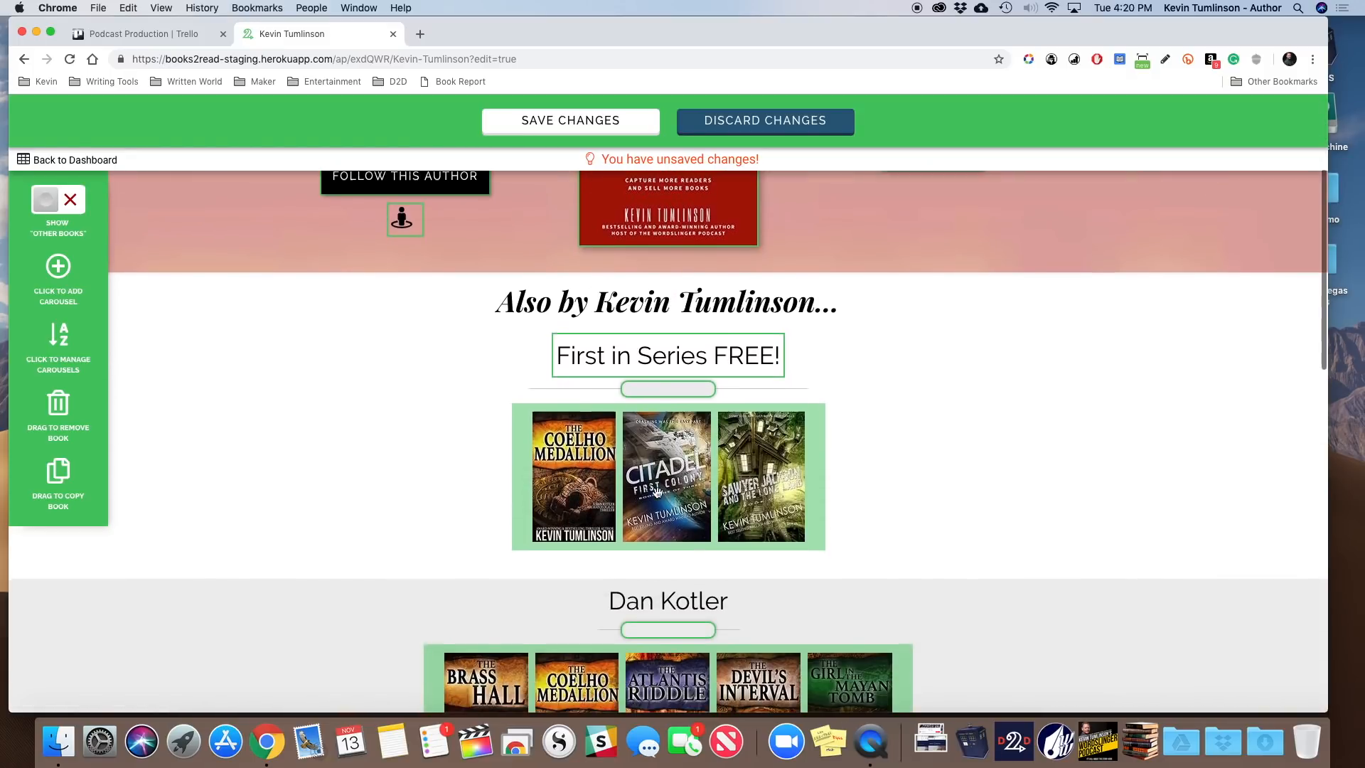
{"action": "scroll", "coordinate": [657, 492], "scroll_direction": "down", "scroll_amount": 5}
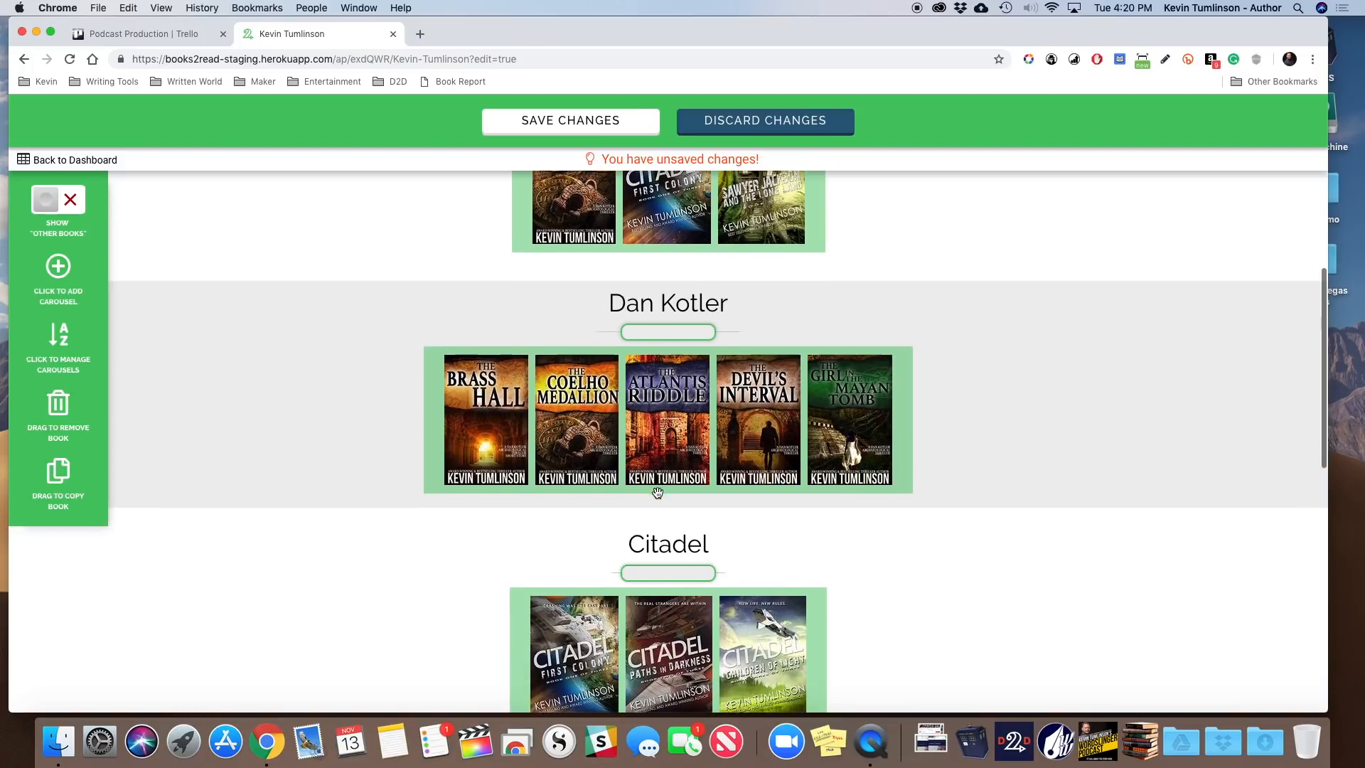
{"action": "scroll", "coordinate": [657, 493], "scroll_direction": "up", "scroll_amount": 6}
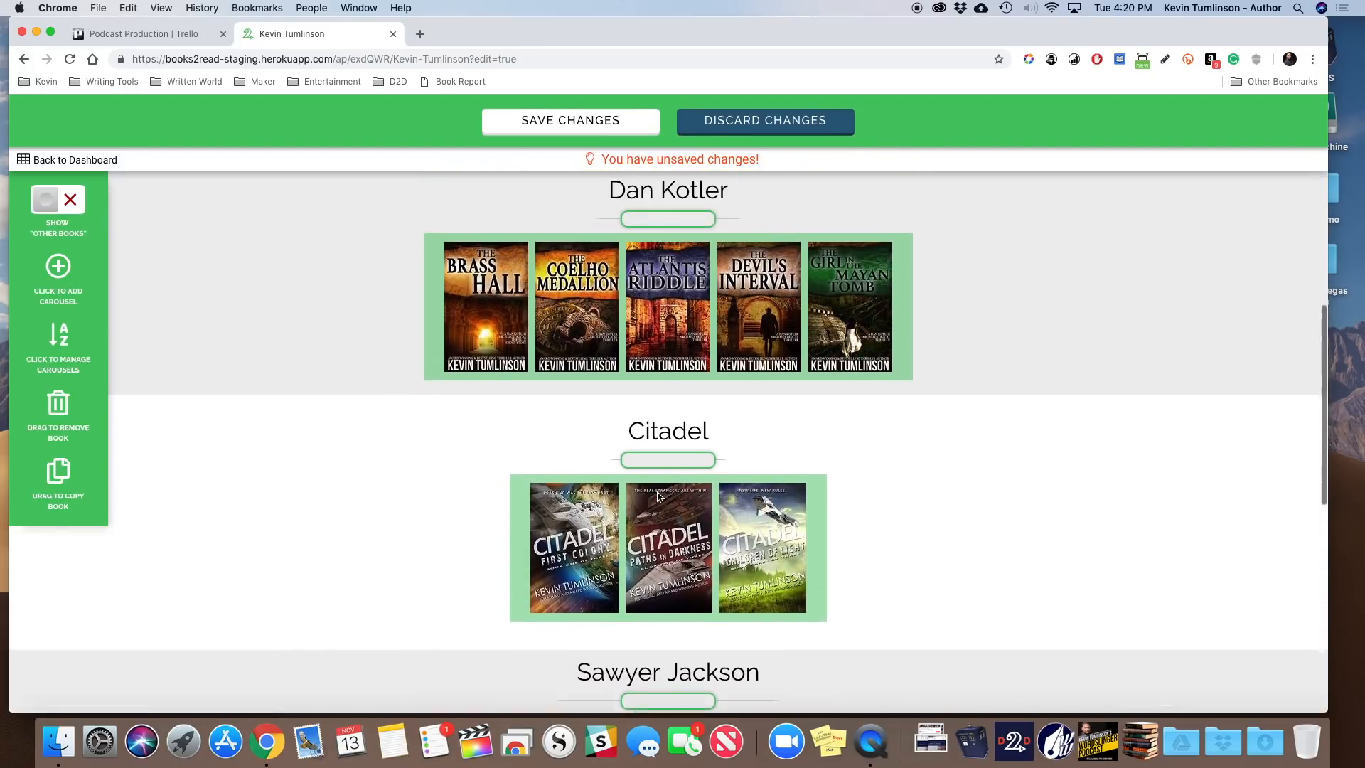
{"action": "scroll", "coordinate": [658, 493], "scroll_direction": "up", "scroll_amount": 1}
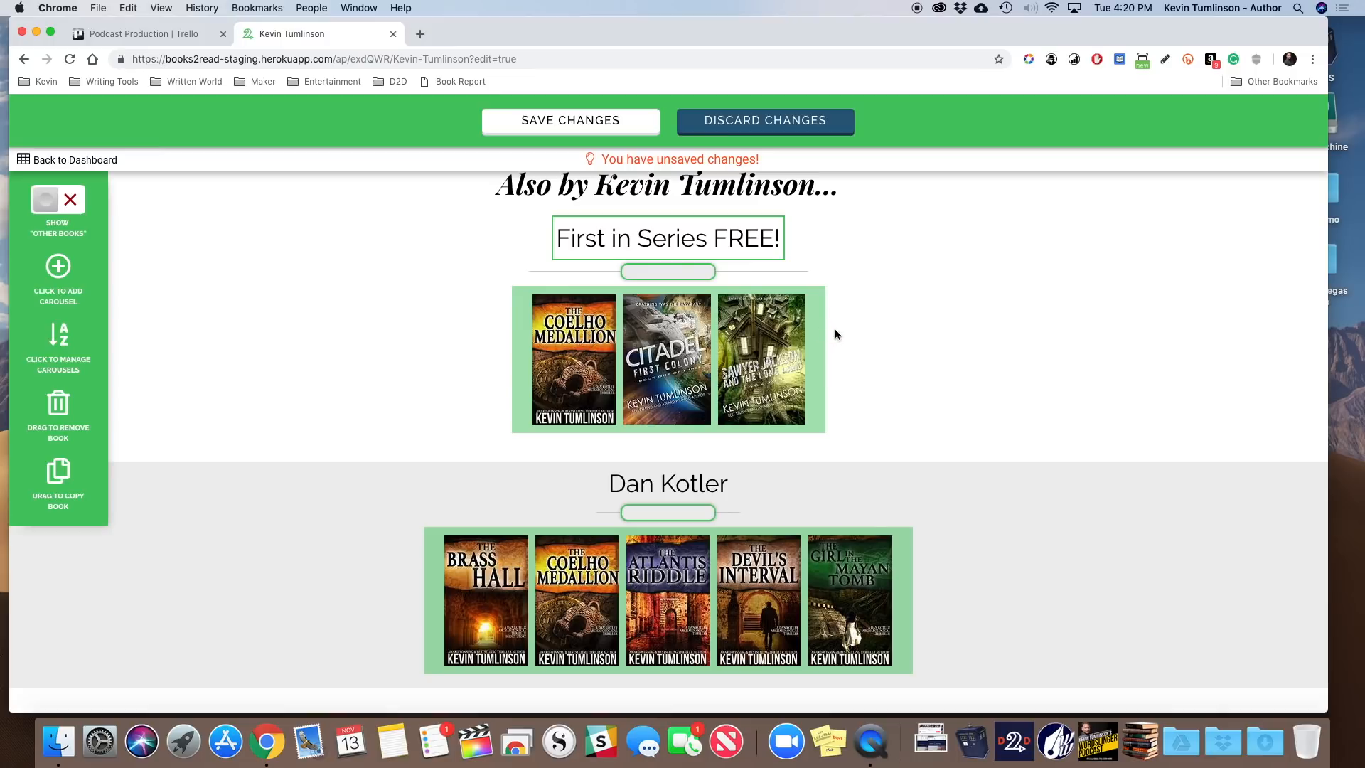
Step: Set the headline book feature to The Devil's Interval: A Dan Kotler Archaeological Thriller and save the feature settings
{"action": "scroll", "coordinate": [851, 329], "scroll_direction": "up", "scroll_amount": 5}
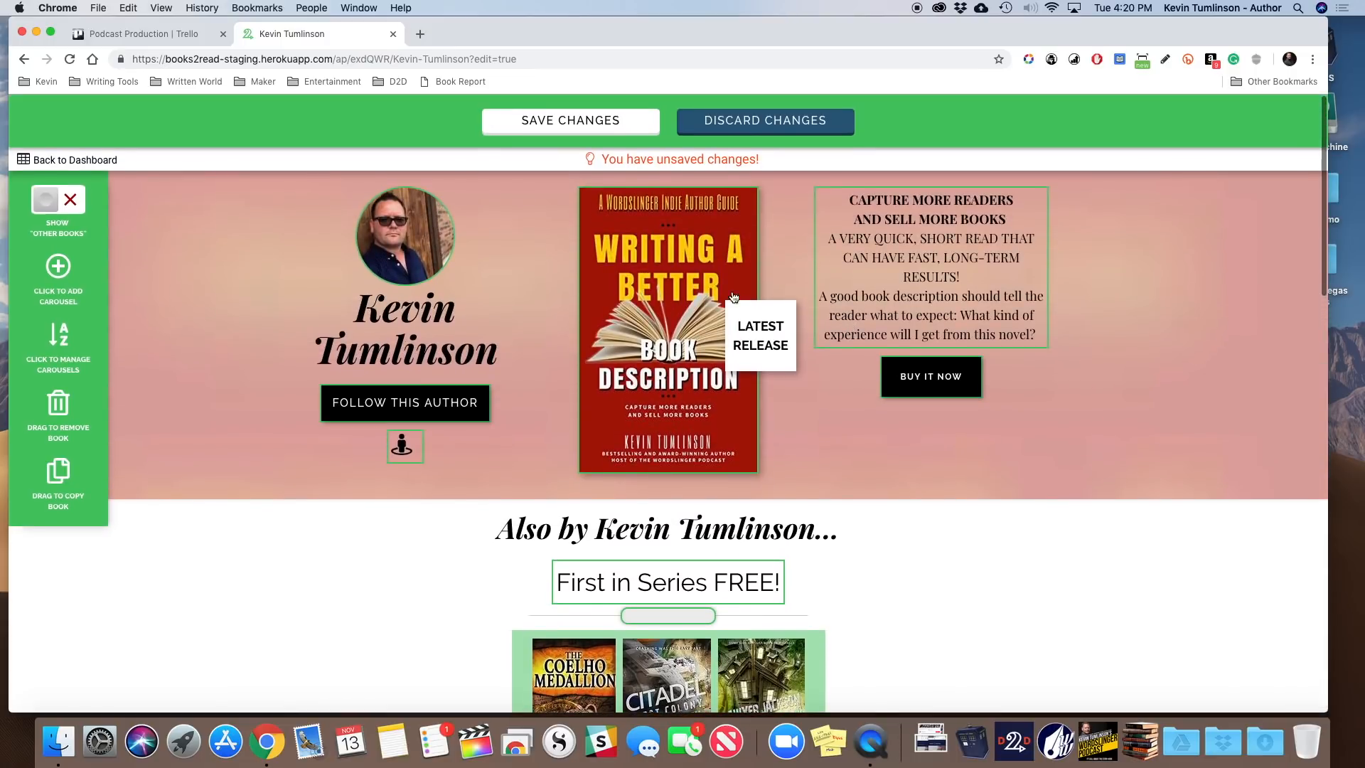
{"action": "left_click", "coordinate": [643, 278]}
{"action": "left_click", "coordinate": [655, 327]}
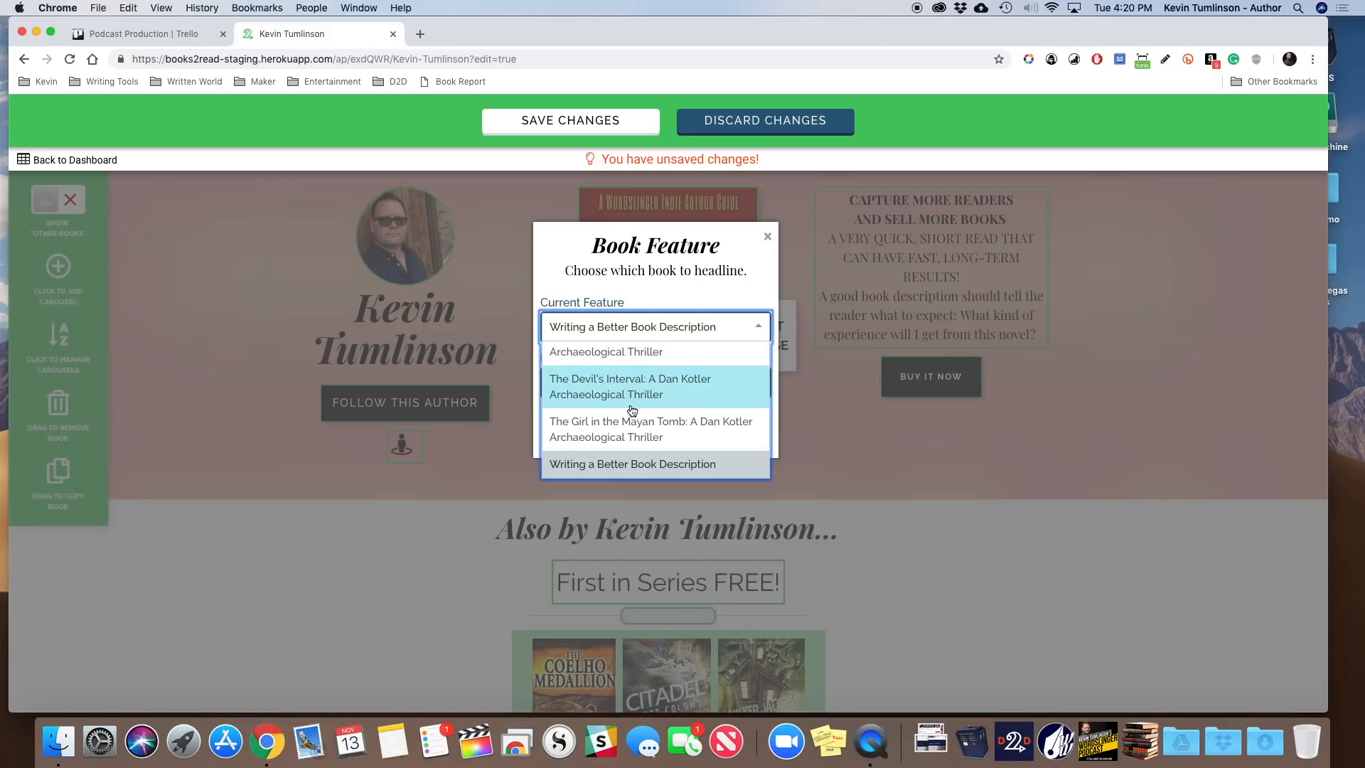
{"action": "scroll", "coordinate": [636, 398], "scroll_direction": "down", "scroll_amount": 1}
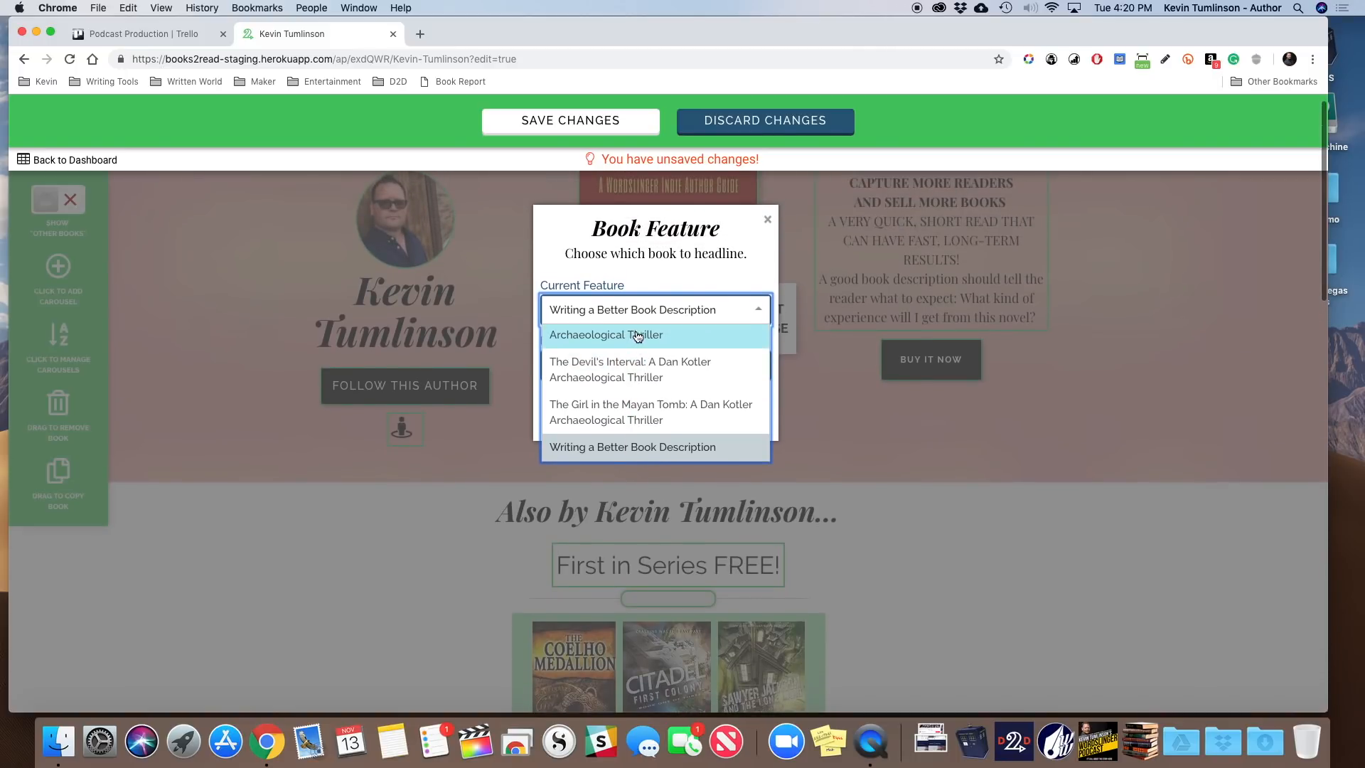
{"action": "left_click", "coordinate": [632, 371]}
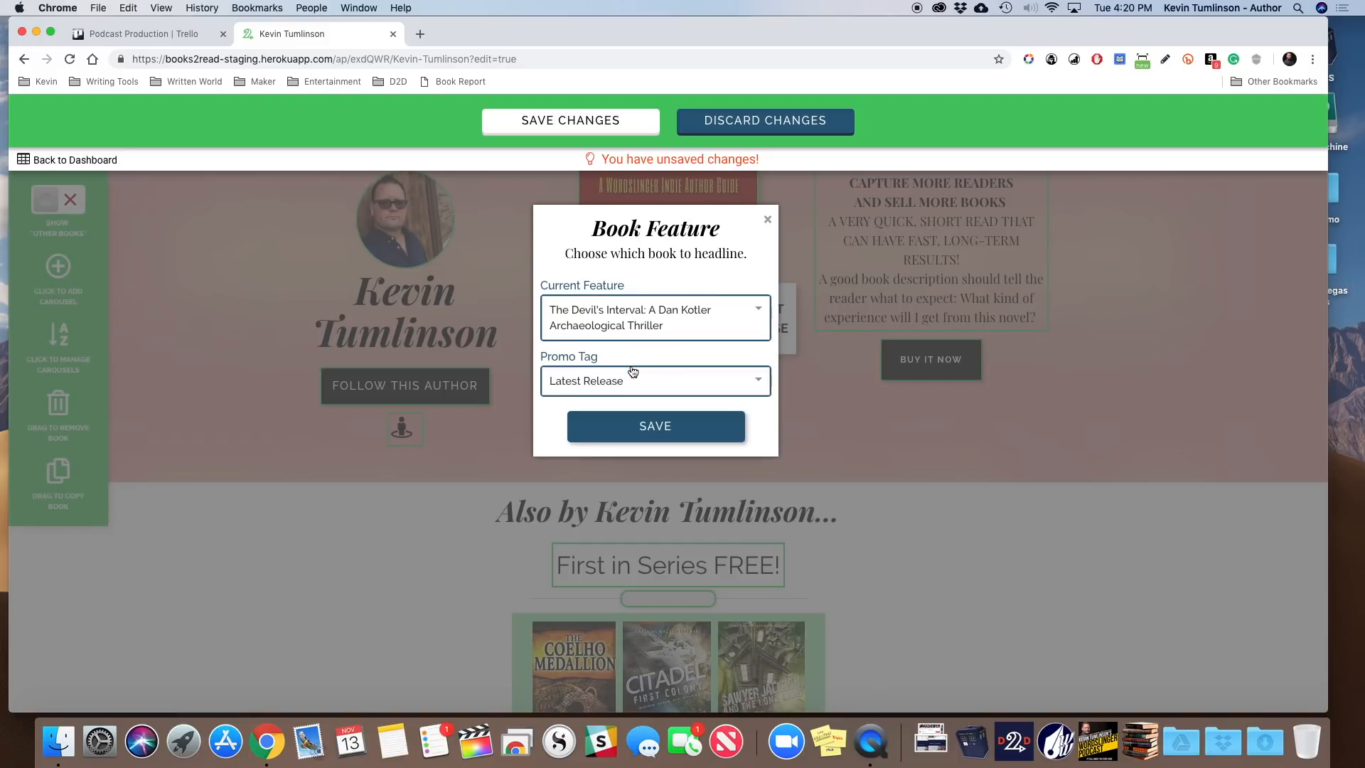
{"action": "left_click", "coordinate": [619, 432]}
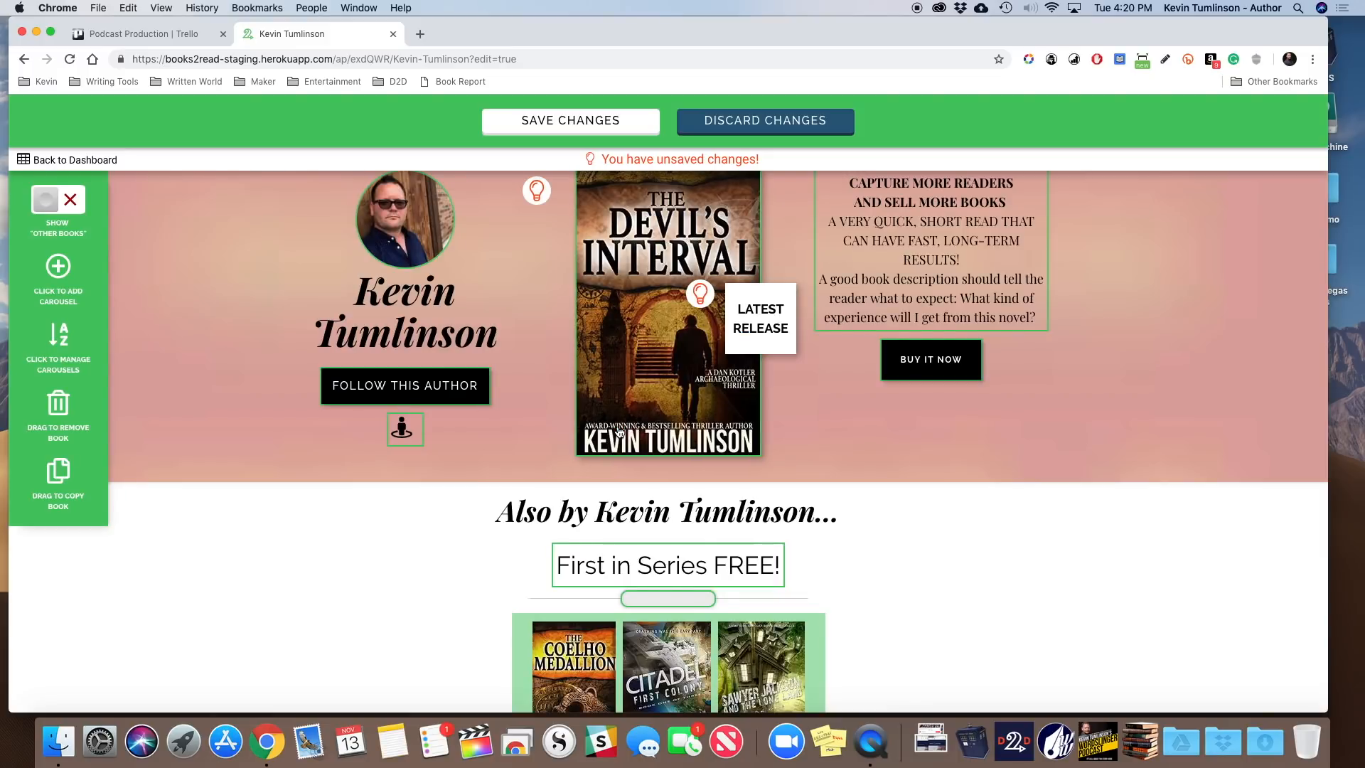
Step: Check the featured book and carousels on the author page, and save all page changes
{"action": "scroll", "coordinate": [763, 524], "scroll_direction": "down", "scroll_amount": 2}
{"action": "scroll", "coordinate": [765, 530], "scroll_direction": "up", "scroll_amount": 3}
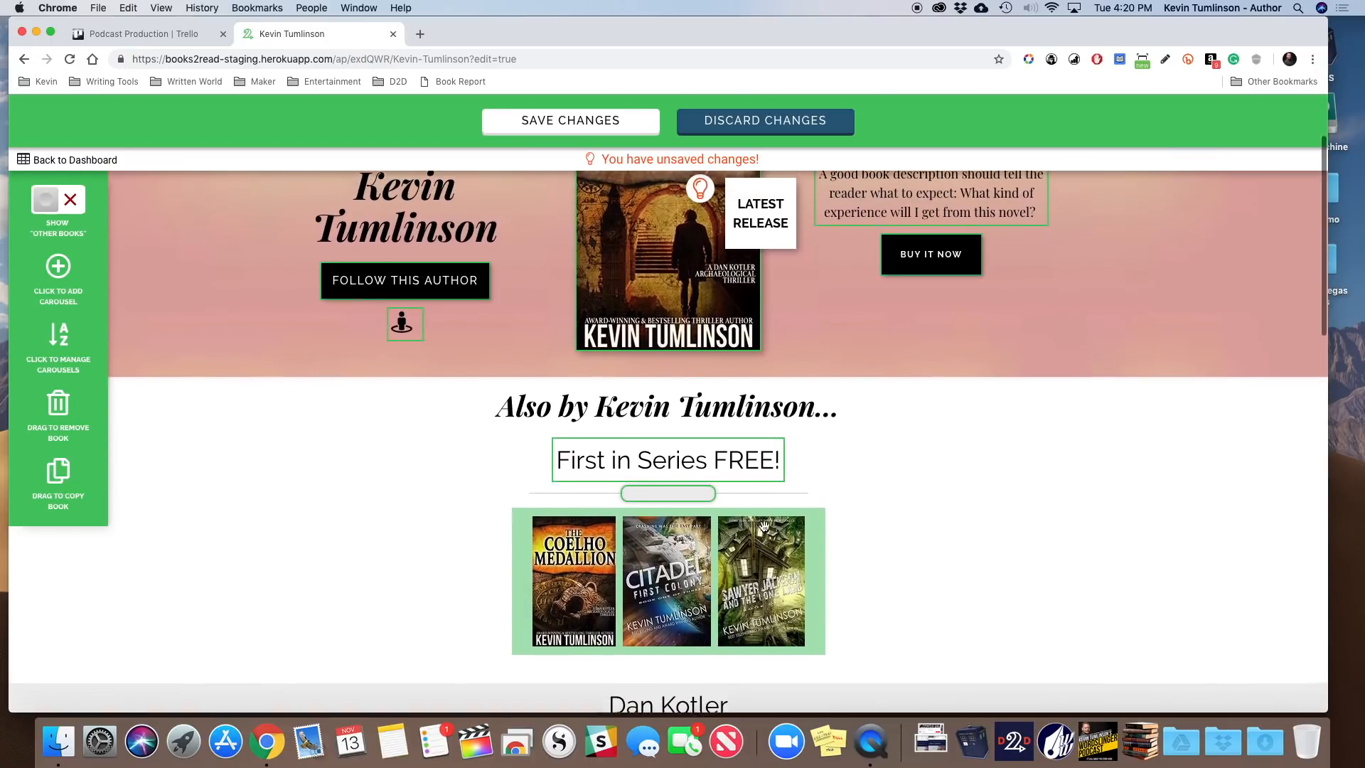
{"action": "scroll", "coordinate": [765, 531], "scroll_direction": "down", "scroll_amount": 5}
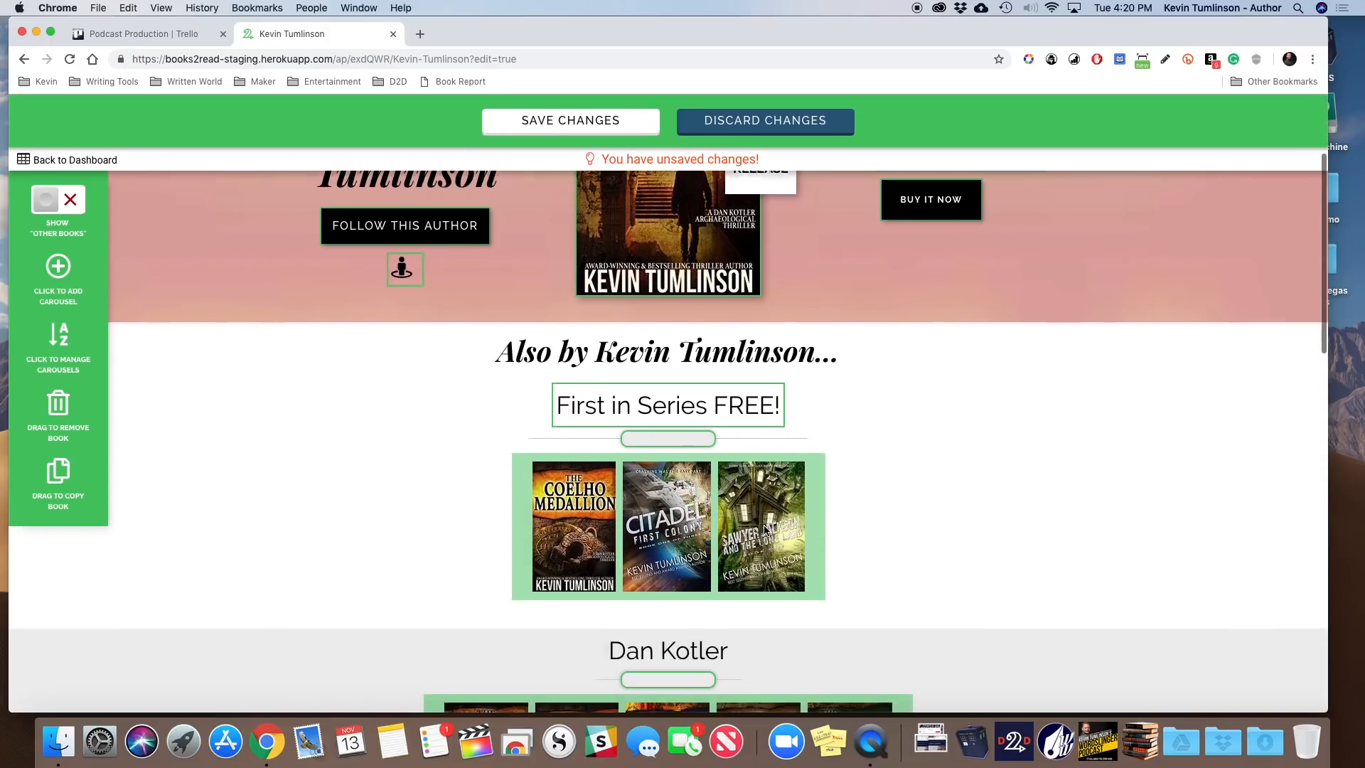
{"action": "scroll", "coordinate": [765, 526], "scroll_direction": "down", "scroll_amount": 5}
{"action": "scroll", "coordinate": [770, 491], "scroll_direction": "up", "scroll_amount": 10}
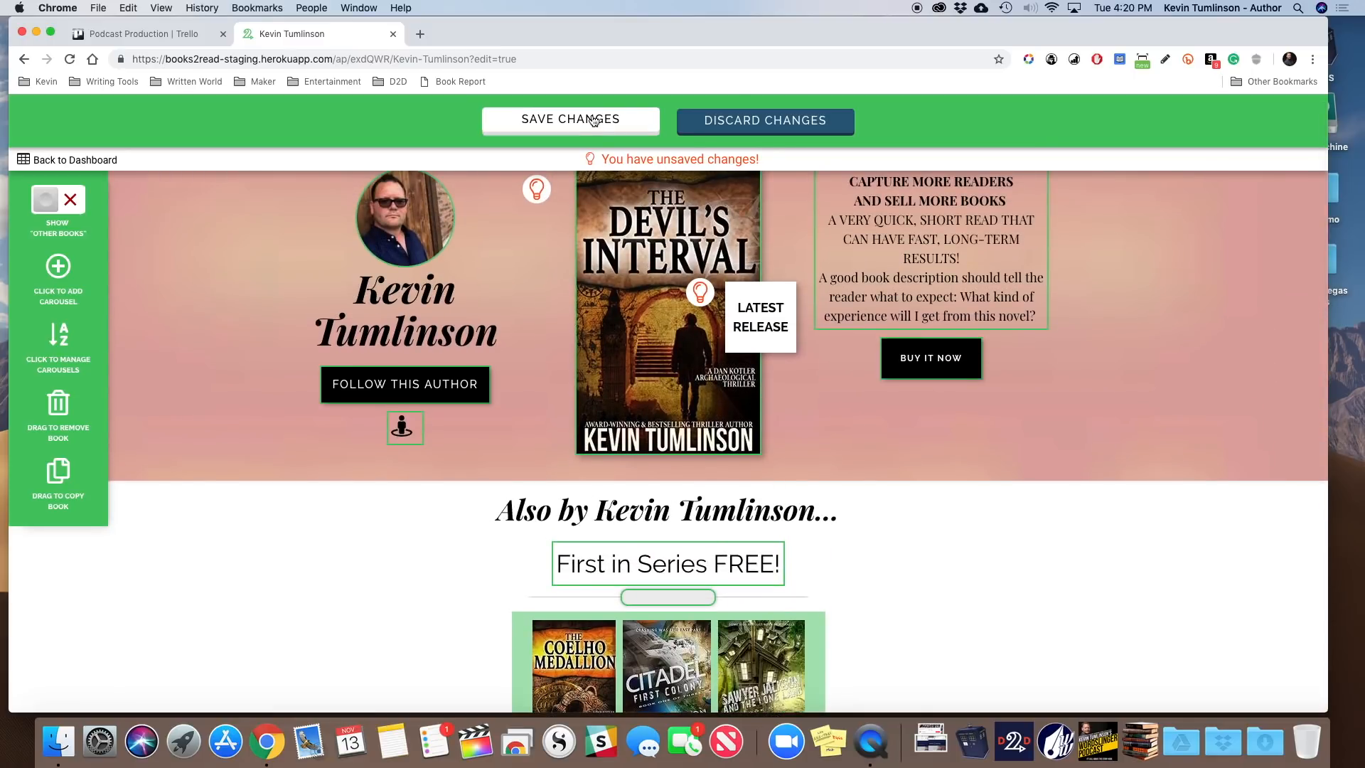
{"action": "left_click", "coordinate": [591, 120]}
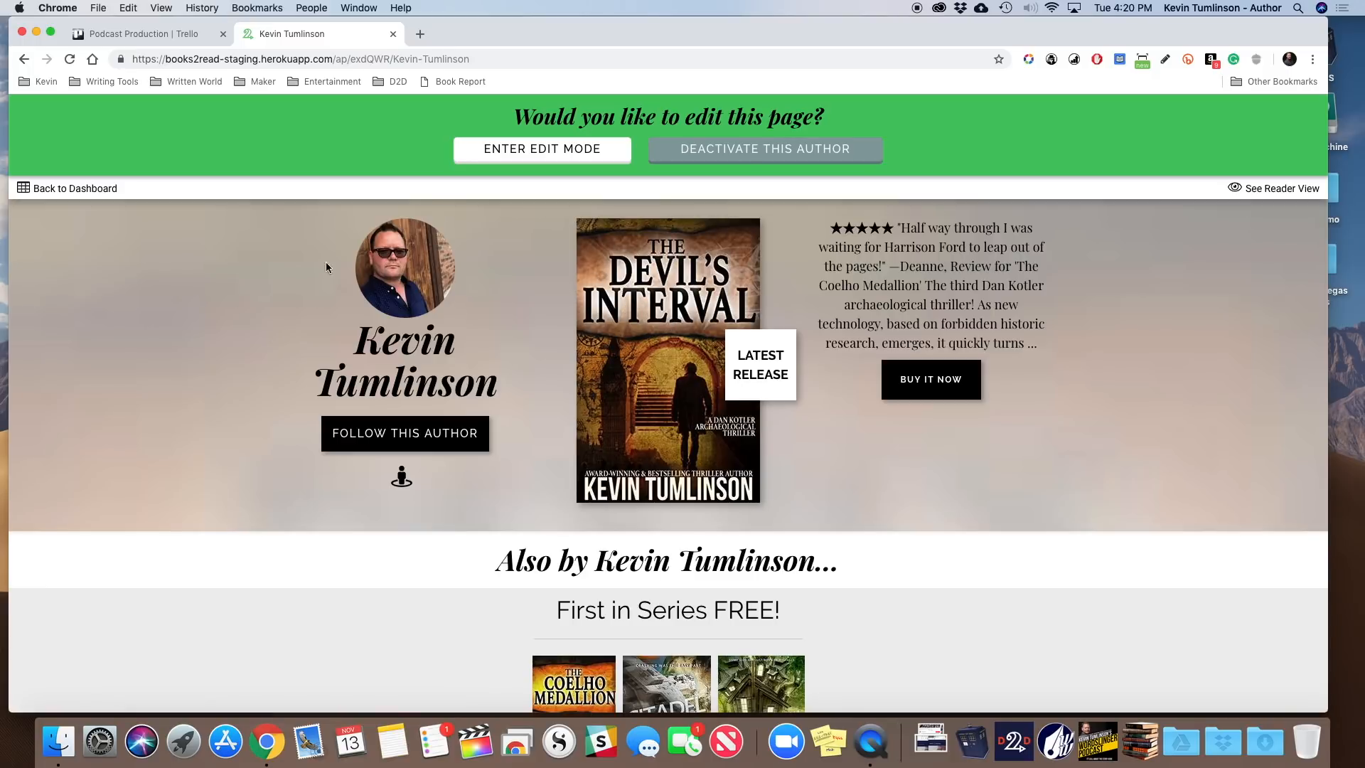
Step: Re-enter edit mode for the author page and rename the First in Series FREE! carousel as "Christmas Editions!"
{"action": "left_click", "coordinate": [540, 160]}
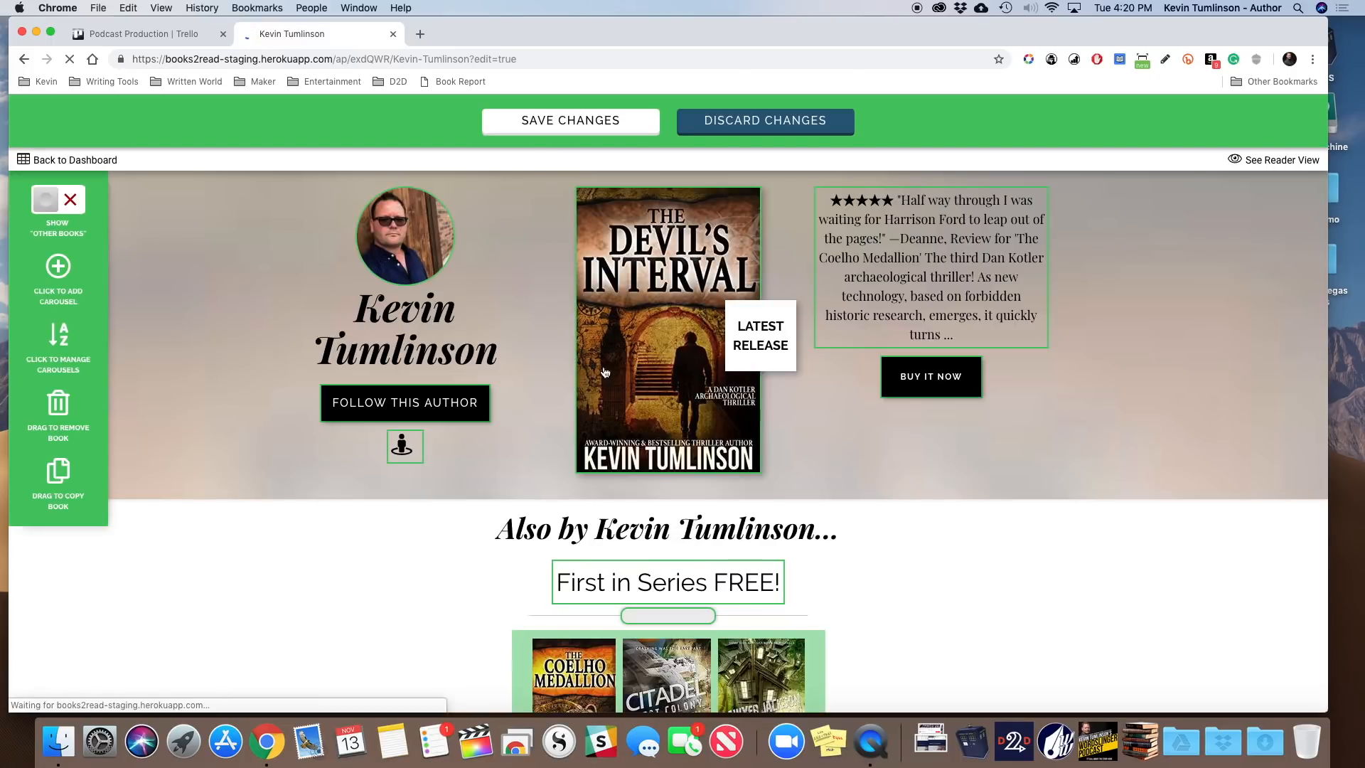
{"action": "scroll", "coordinate": [601, 452], "scroll_direction": "down", "scroll_amount": 5}
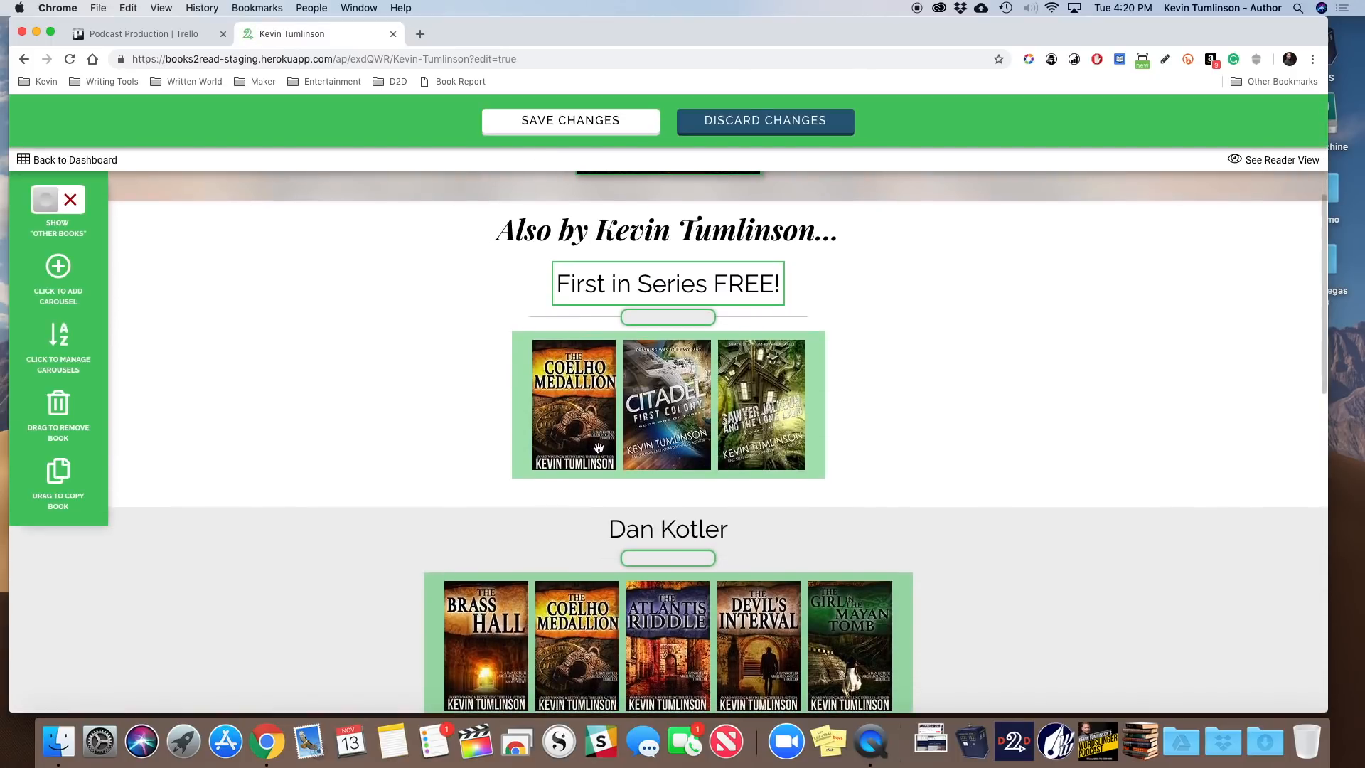
{"action": "scroll", "coordinate": [599, 446], "scroll_direction": "down", "scroll_amount": 2}
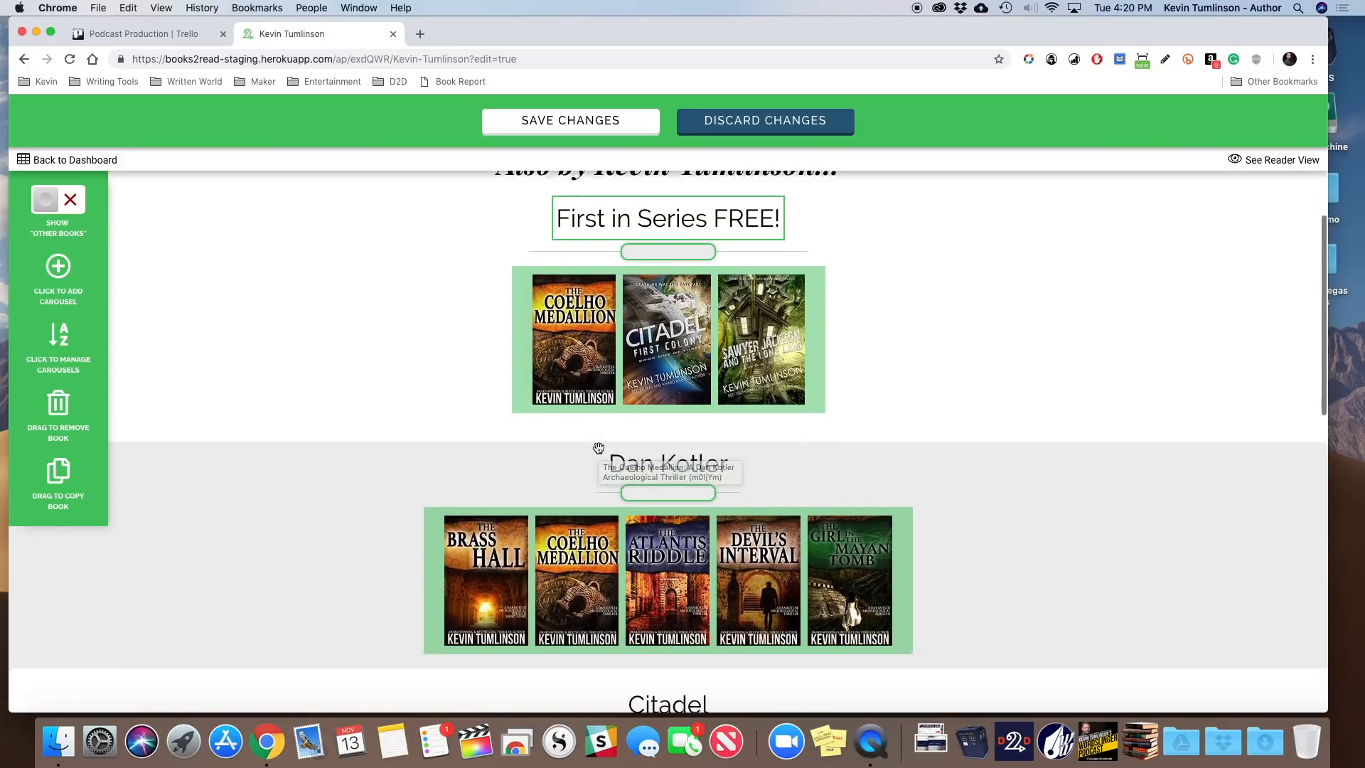
{"action": "scroll", "coordinate": [598, 446], "scroll_direction": "up", "scroll_amount": 3}
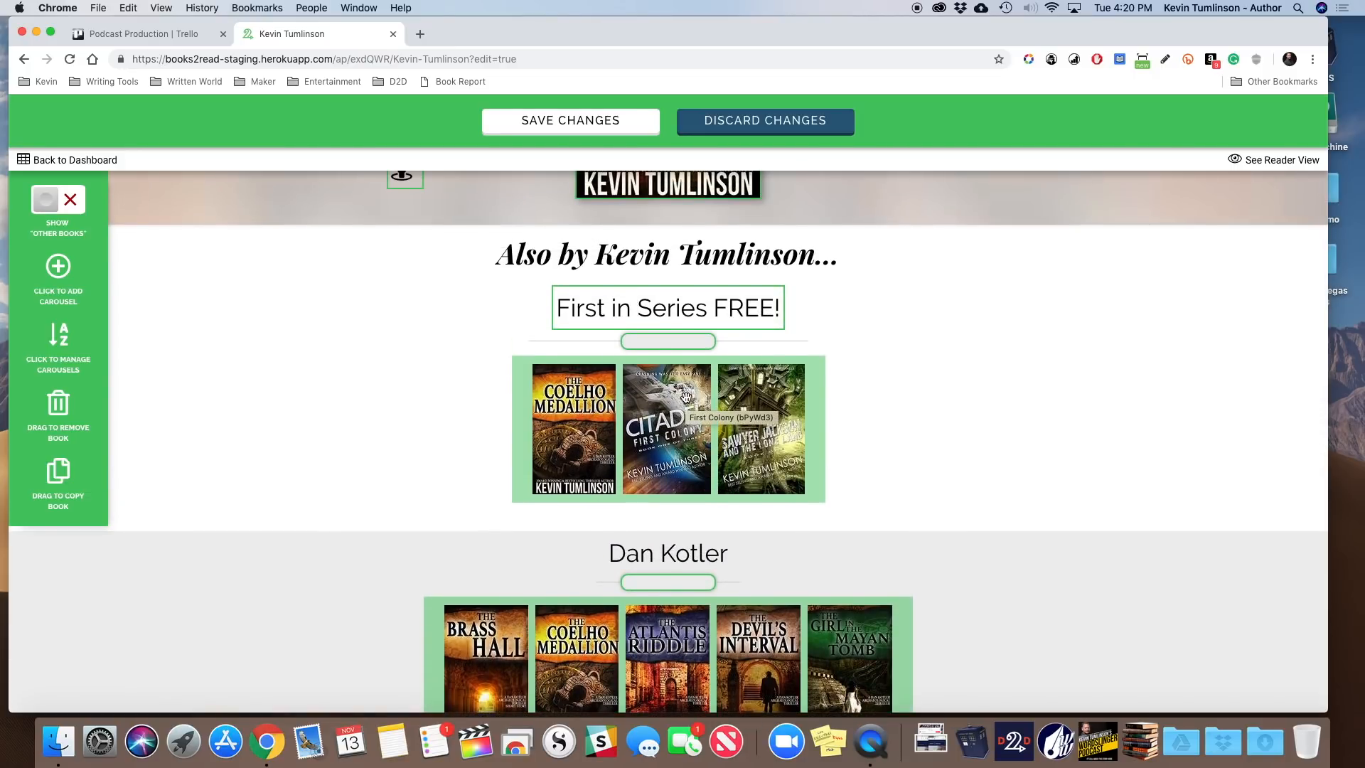
{"action": "scroll", "coordinate": [686, 396], "scroll_direction": "down", "scroll_amount": 3}
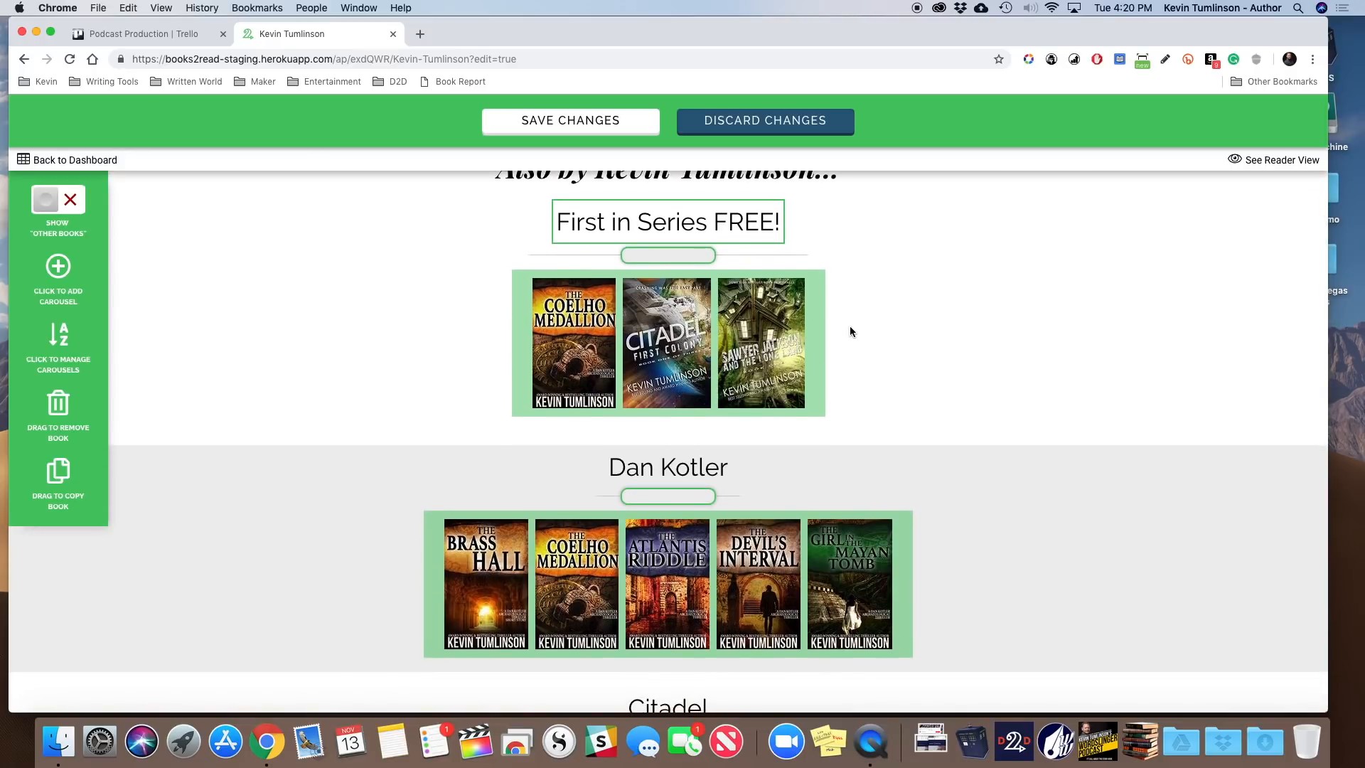
{"action": "triple_click", "coordinate": [713, 219]}
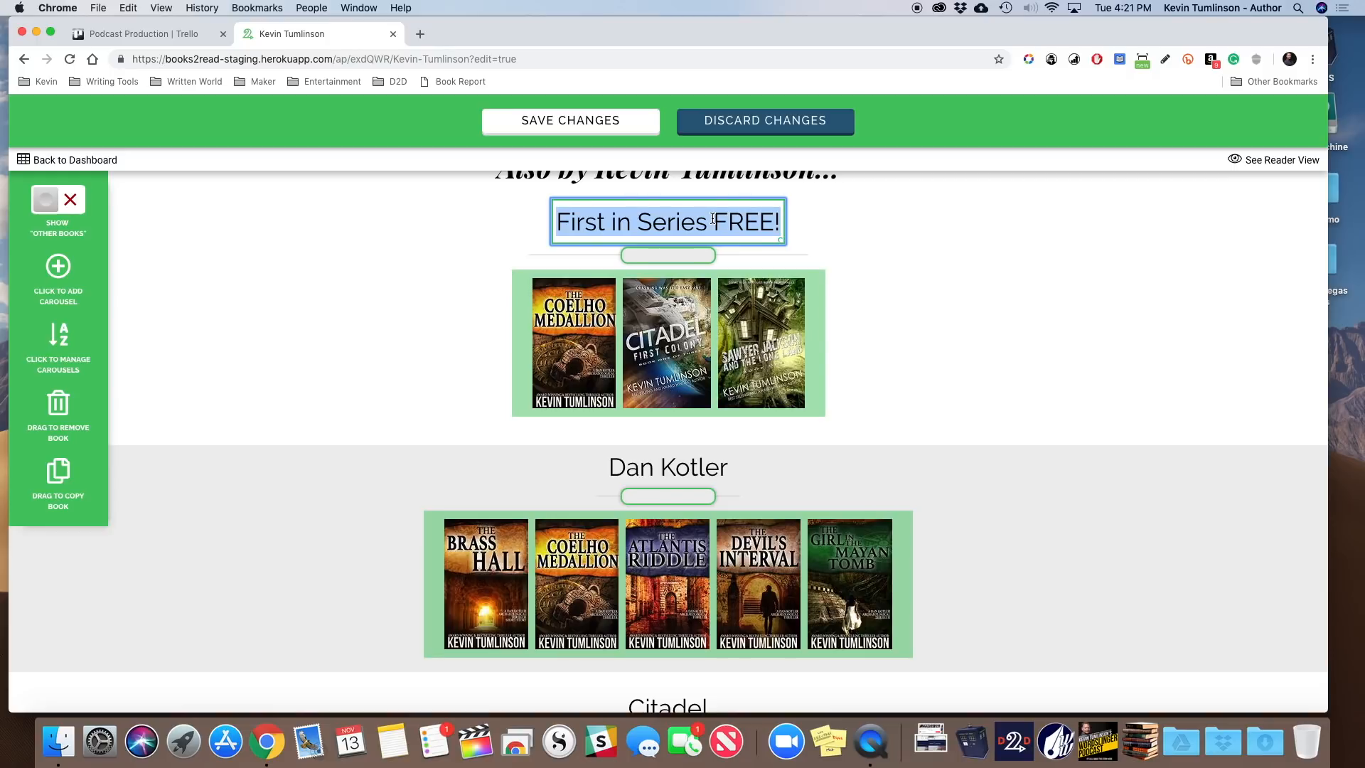
{"action": "type", "text": "CH"}
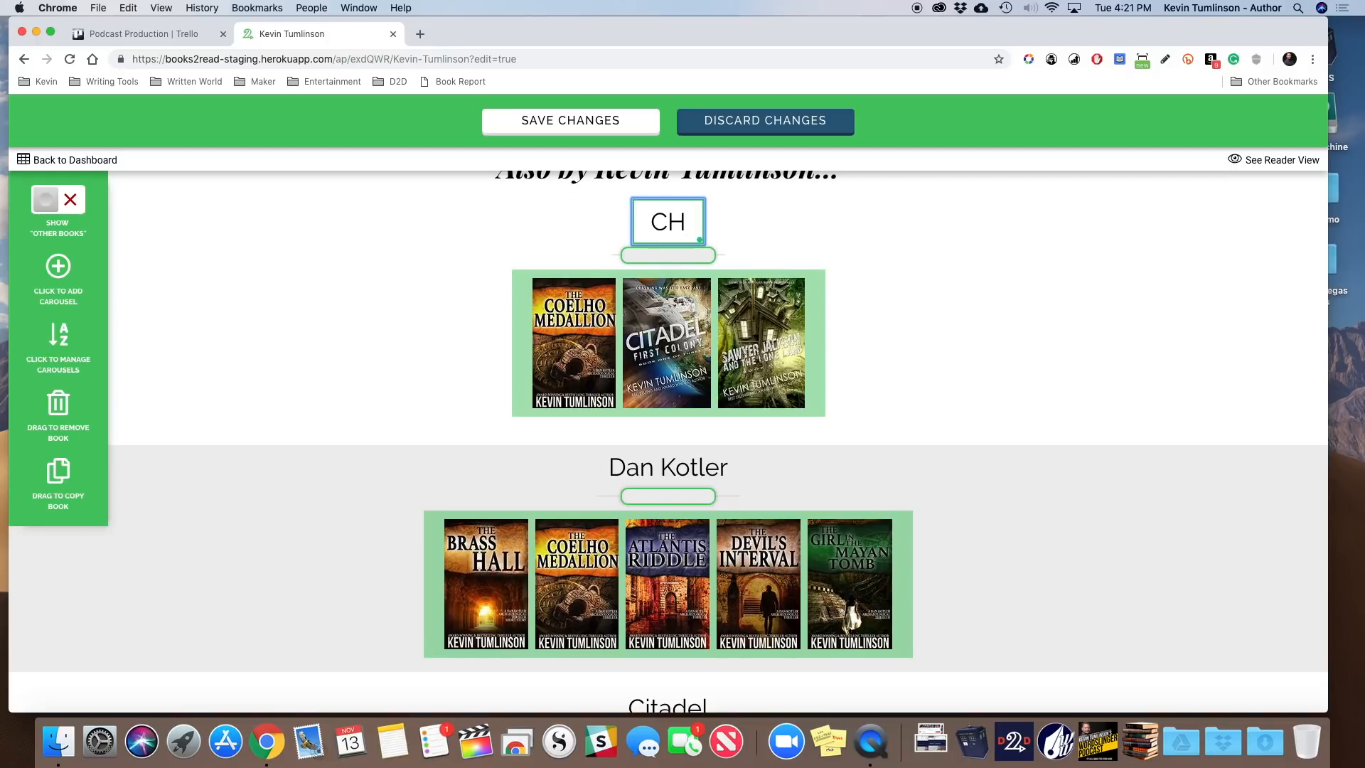
{"action": "key", "text": "BackSpace"}
{"action": "type", "text": "hristmas Ed"}
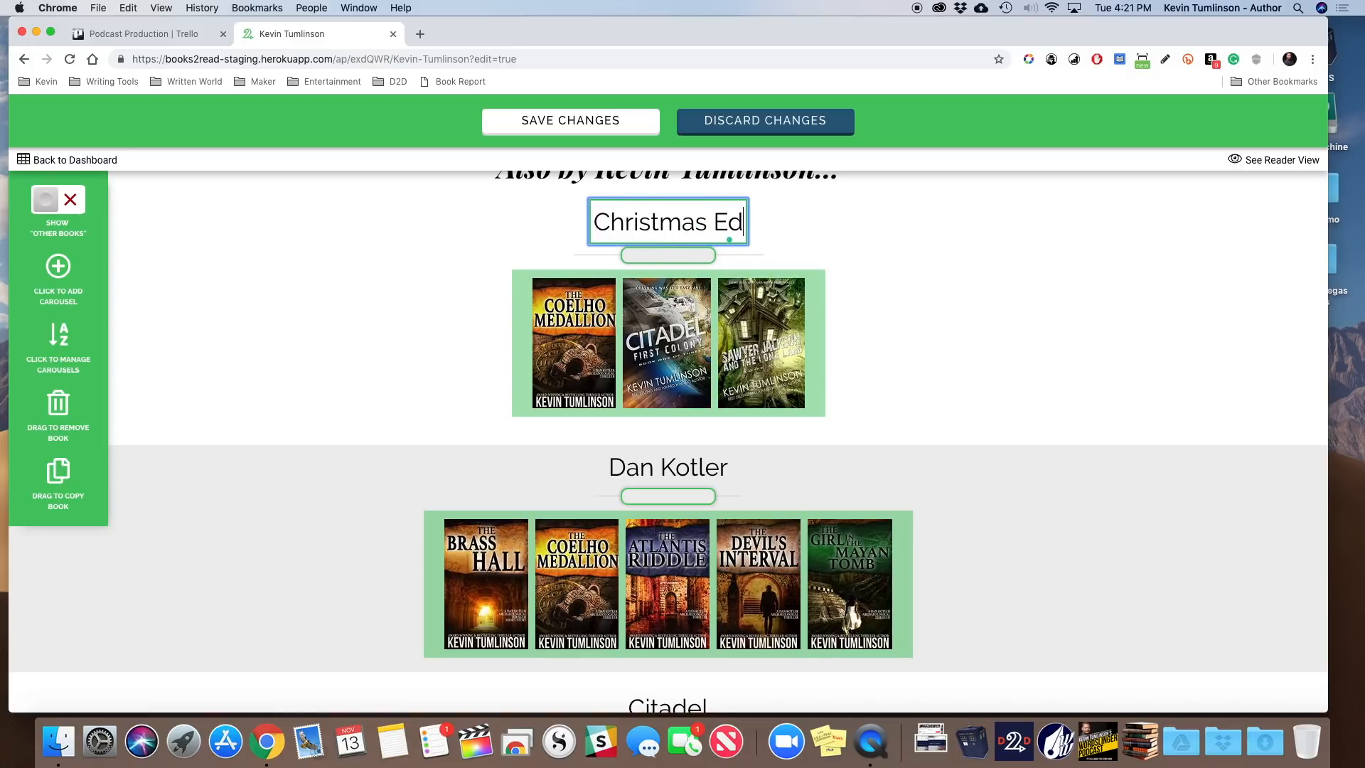
{"action": "type", "text": "itions!"}
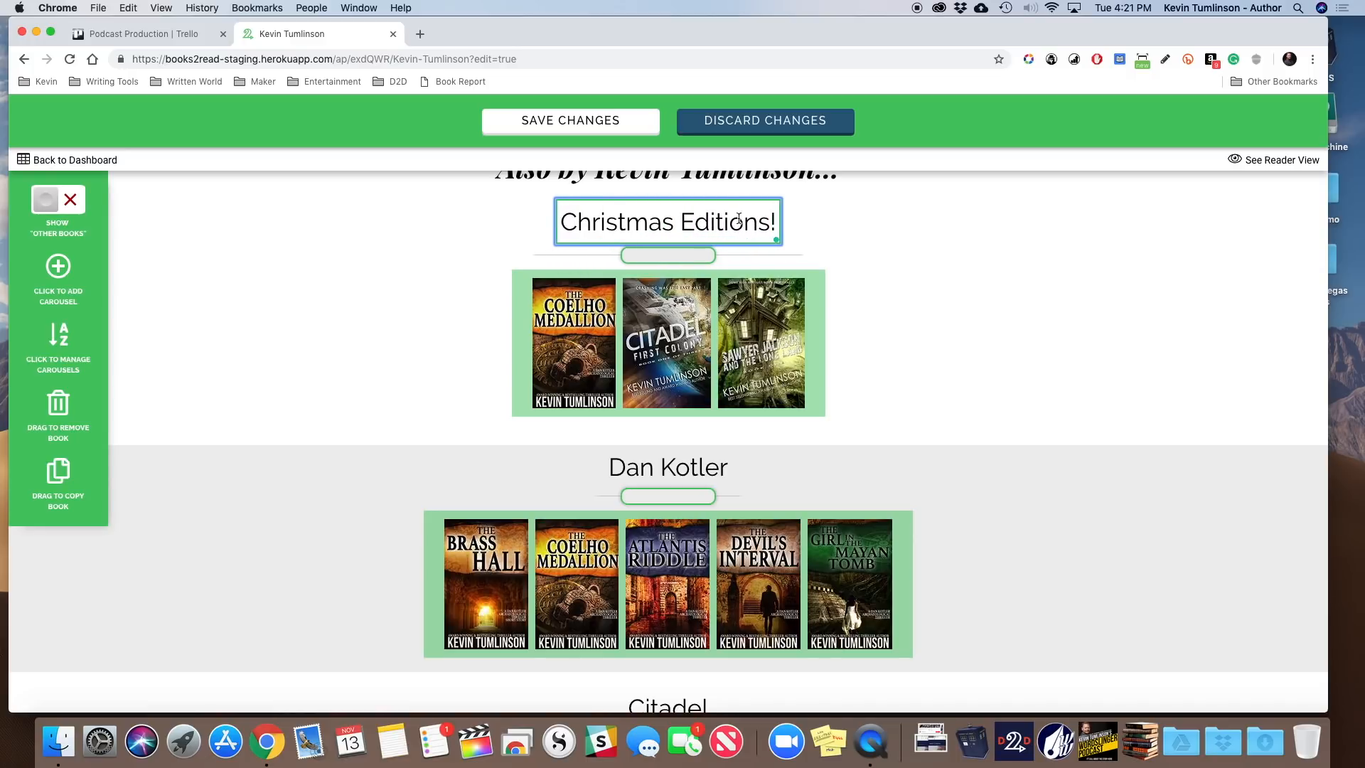
{"action": "left_click", "coordinate": [1000, 242]}
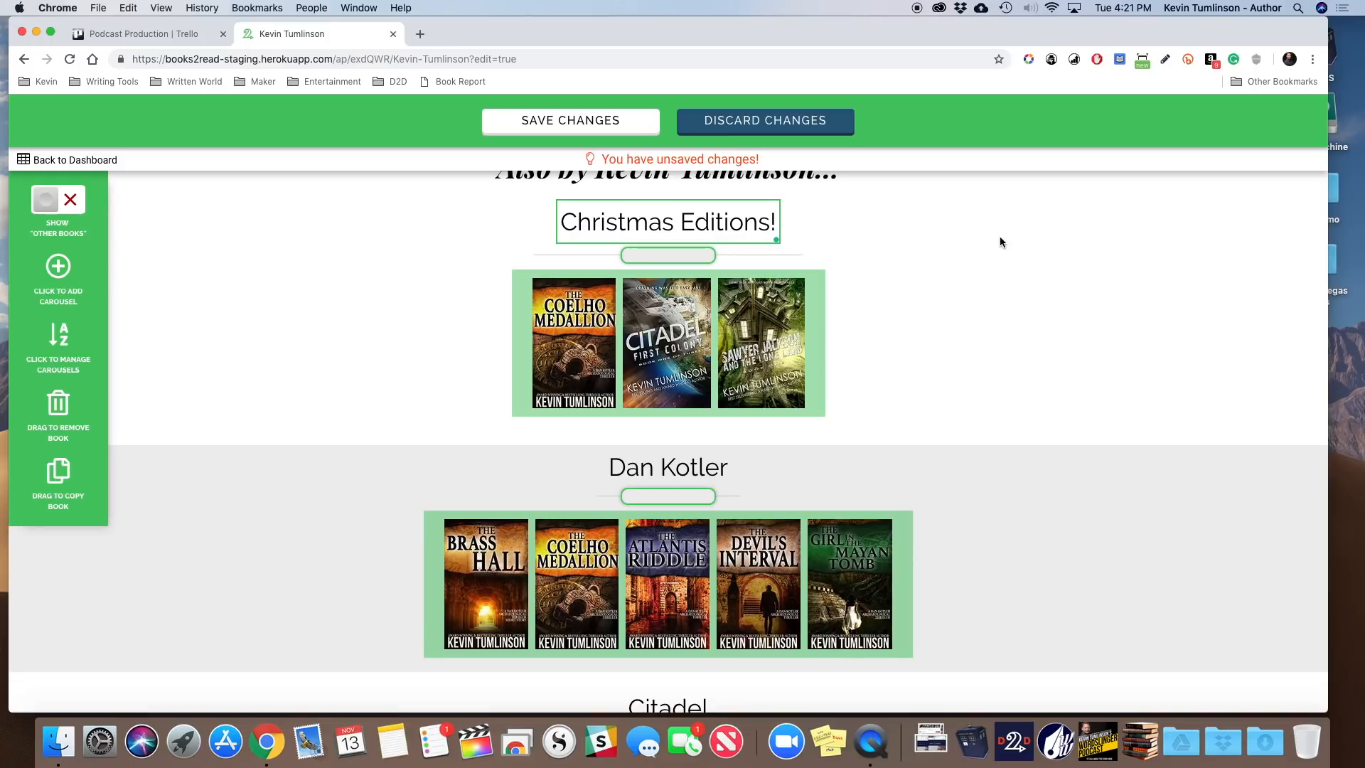
Step: Replace the word Editions in the first carousel's title so it reads "Christmas Specials!"
{"action": "triple_click", "coordinate": [722, 226]}
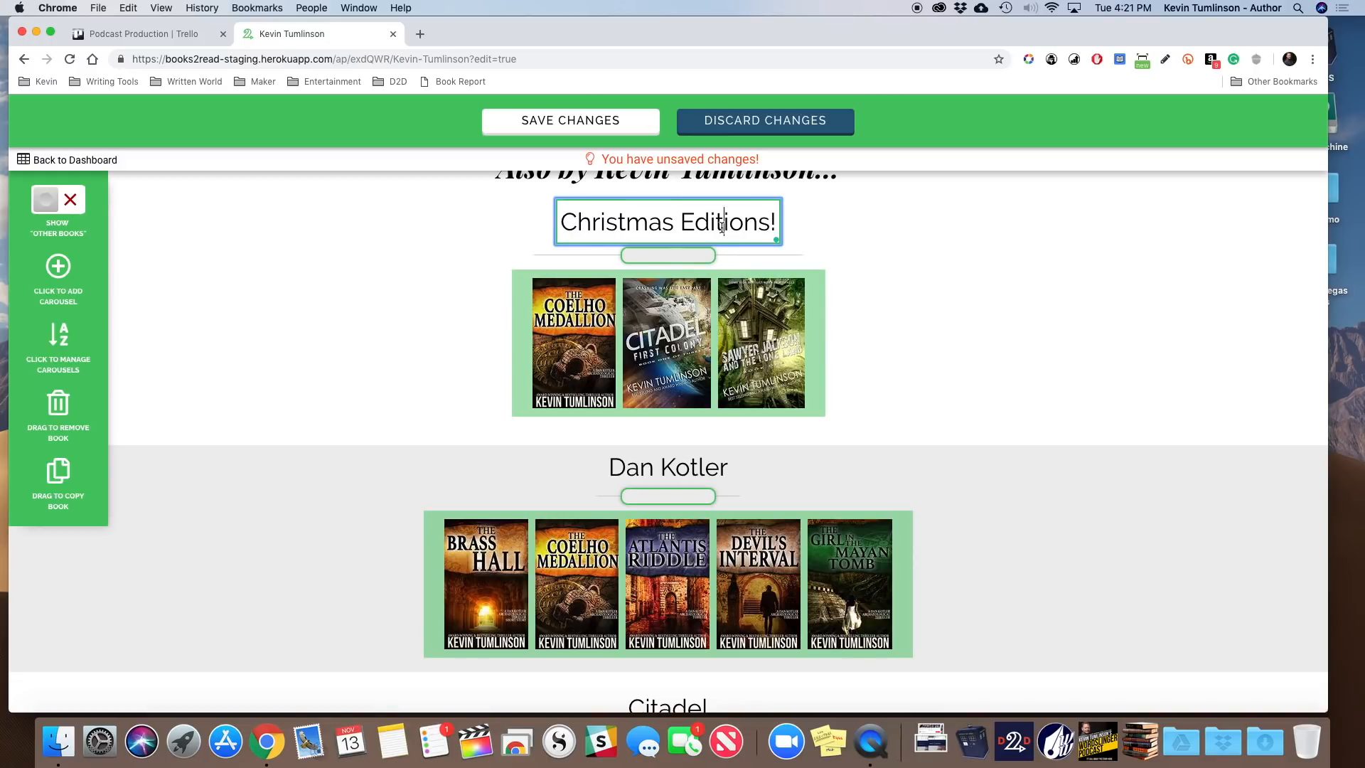
{"action": "double_click", "coordinate": [722, 226]}
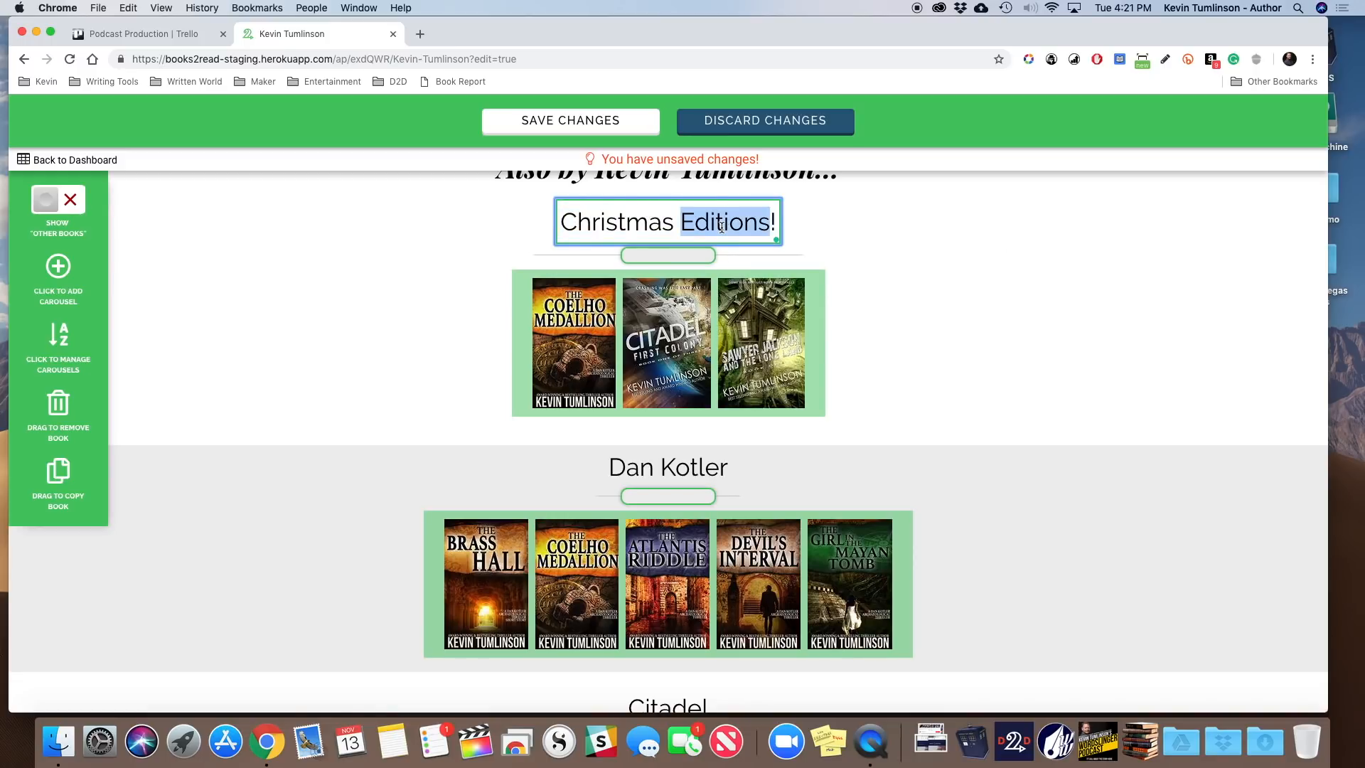
{"action": "type", "text": "SPecia"}
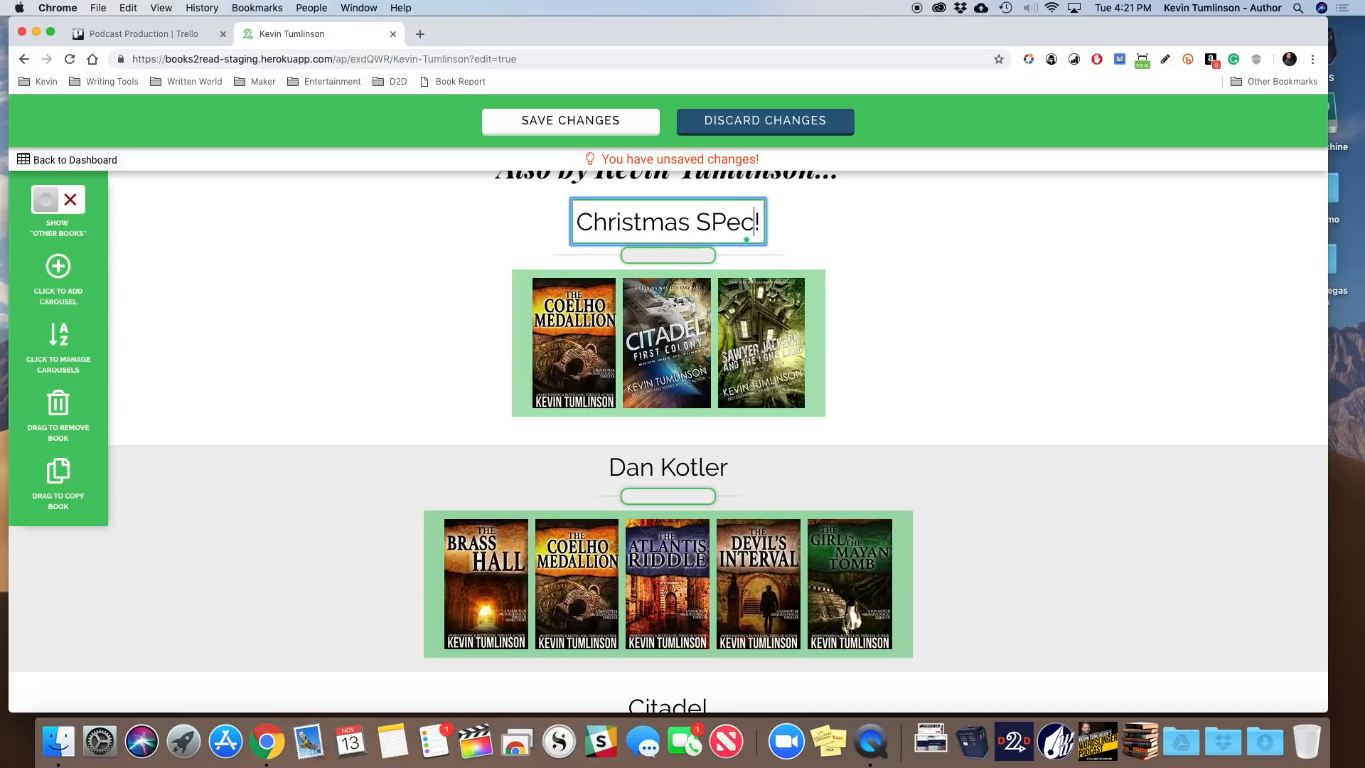
{"action": "key", "text": "BackSpace"}
{"action": "key", "text": "BackSpace"}
{"action": "key", "text": "BackSpace"}
{"action": "key", "text": "BackSpace"}
{"action": "key", "text": "BackSpace"}
{"action": "type", "text": "pecial"}
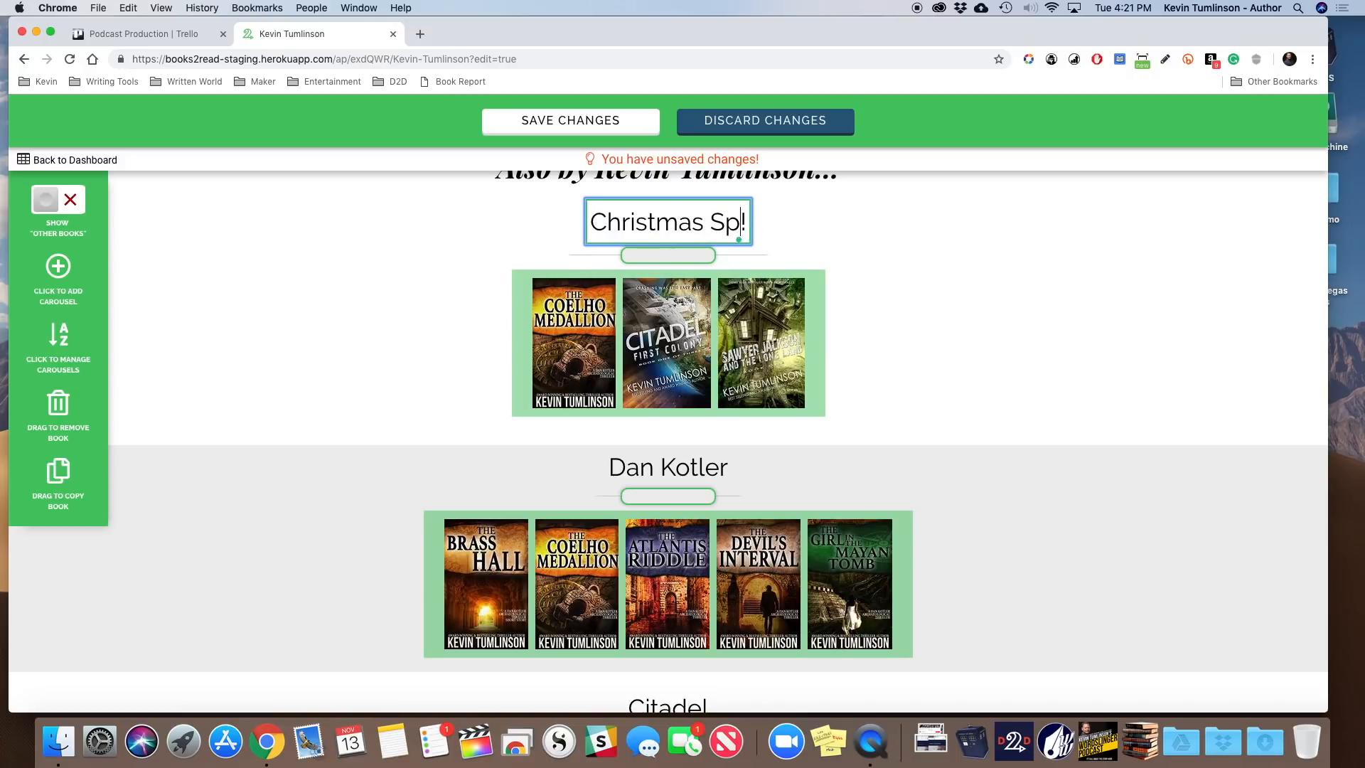
{"action": "type", "text": "s"}
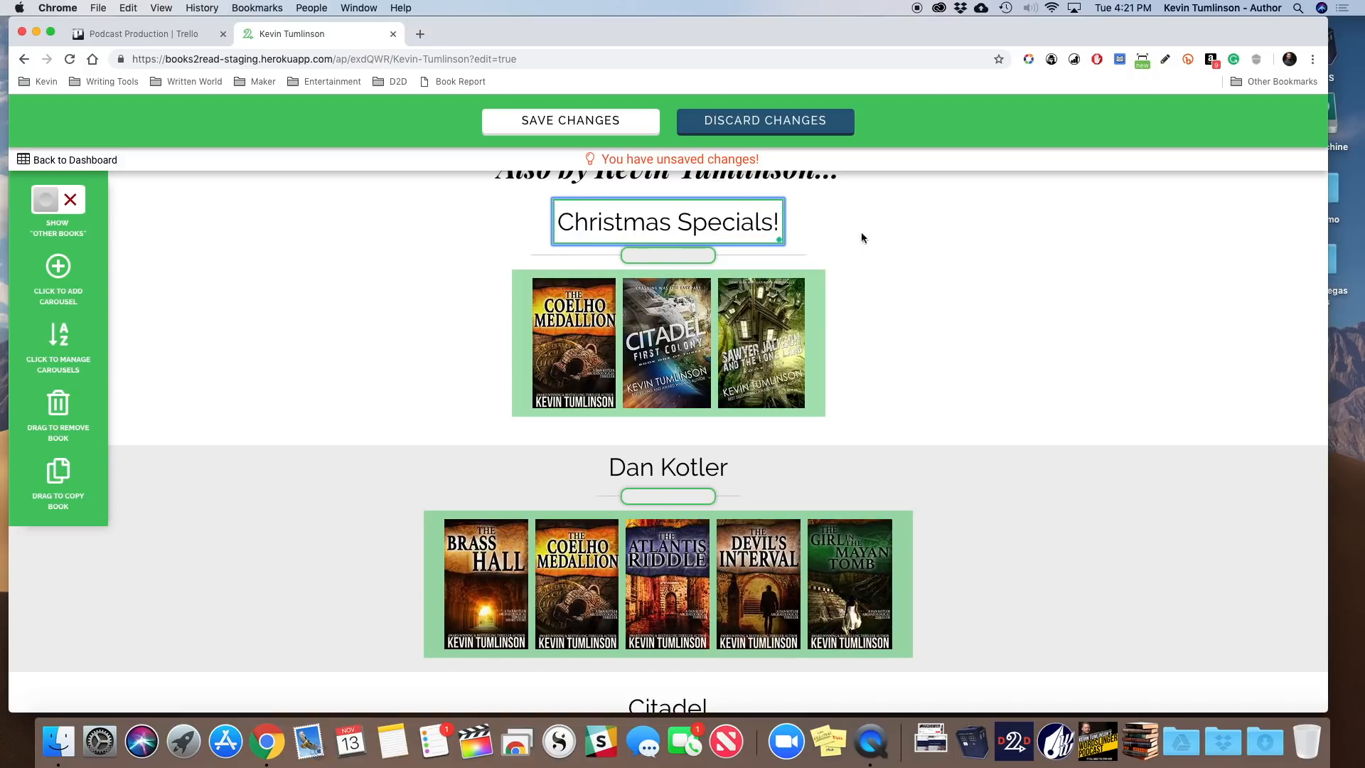
Step: Remove Sawyer Jackson and the Long Land from the Christmas Specials! carousel
{"action": "left_click", "coordinate": [987, 264]}
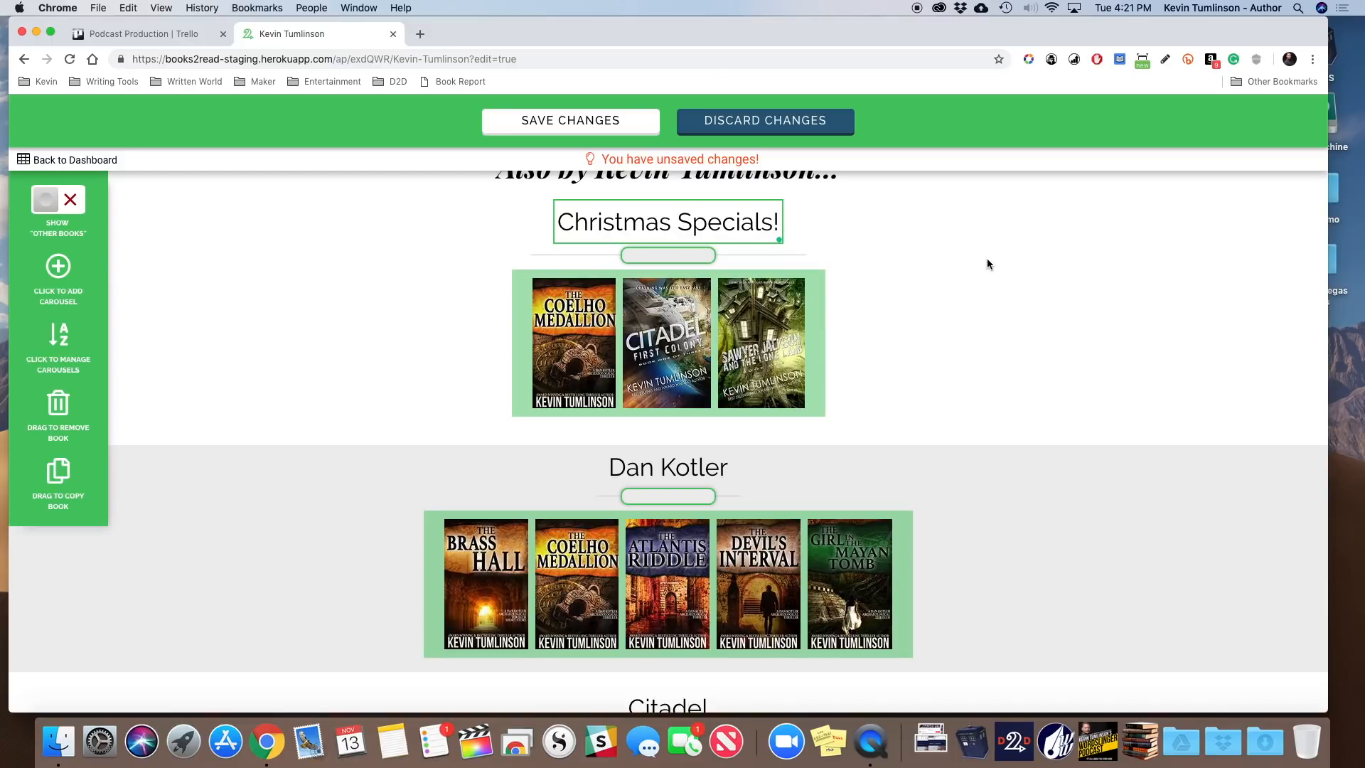
{"action": "scroll", "coordinate": [988, 261], "scroll_direction": "down", "scroll_amount": 2}
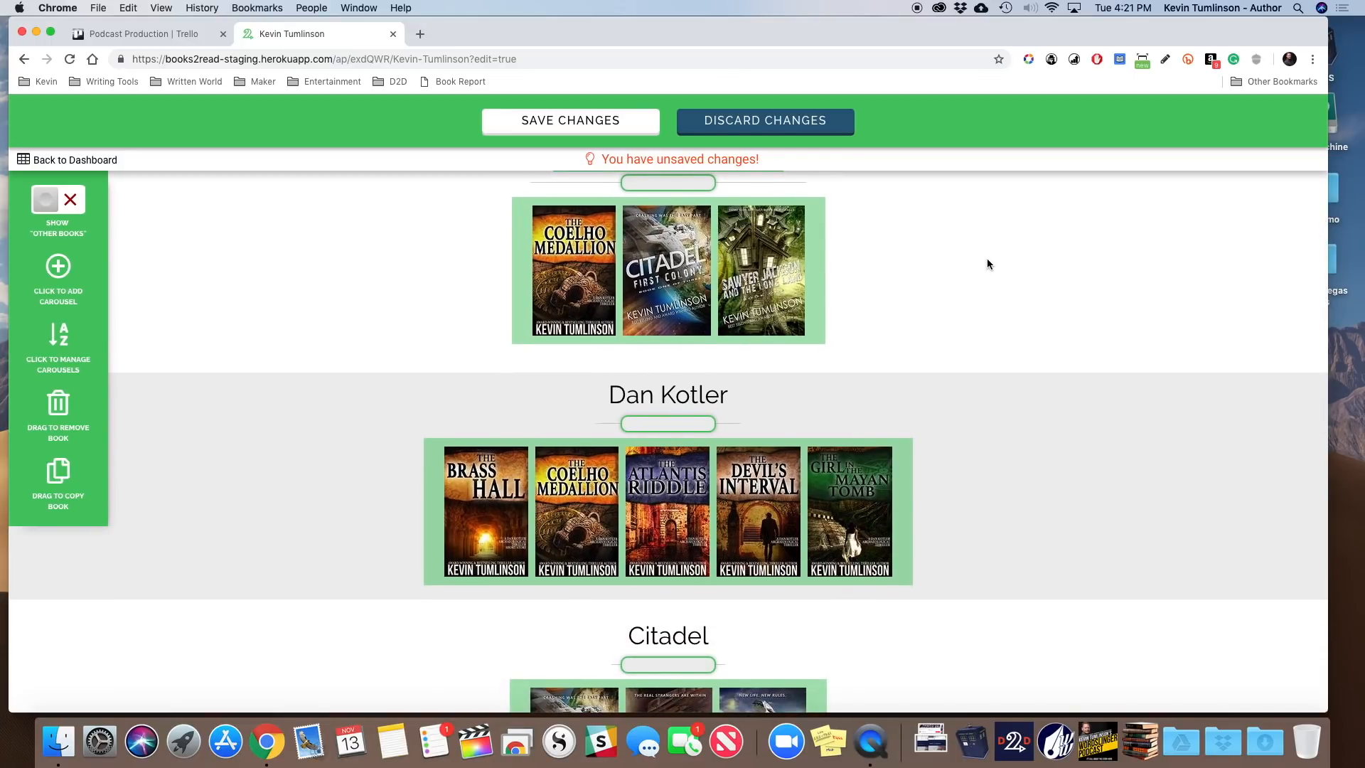
{"action": "scroll", "coordinate": [987, 259], "scroll_direction": "up", "scroll_amount": 1}
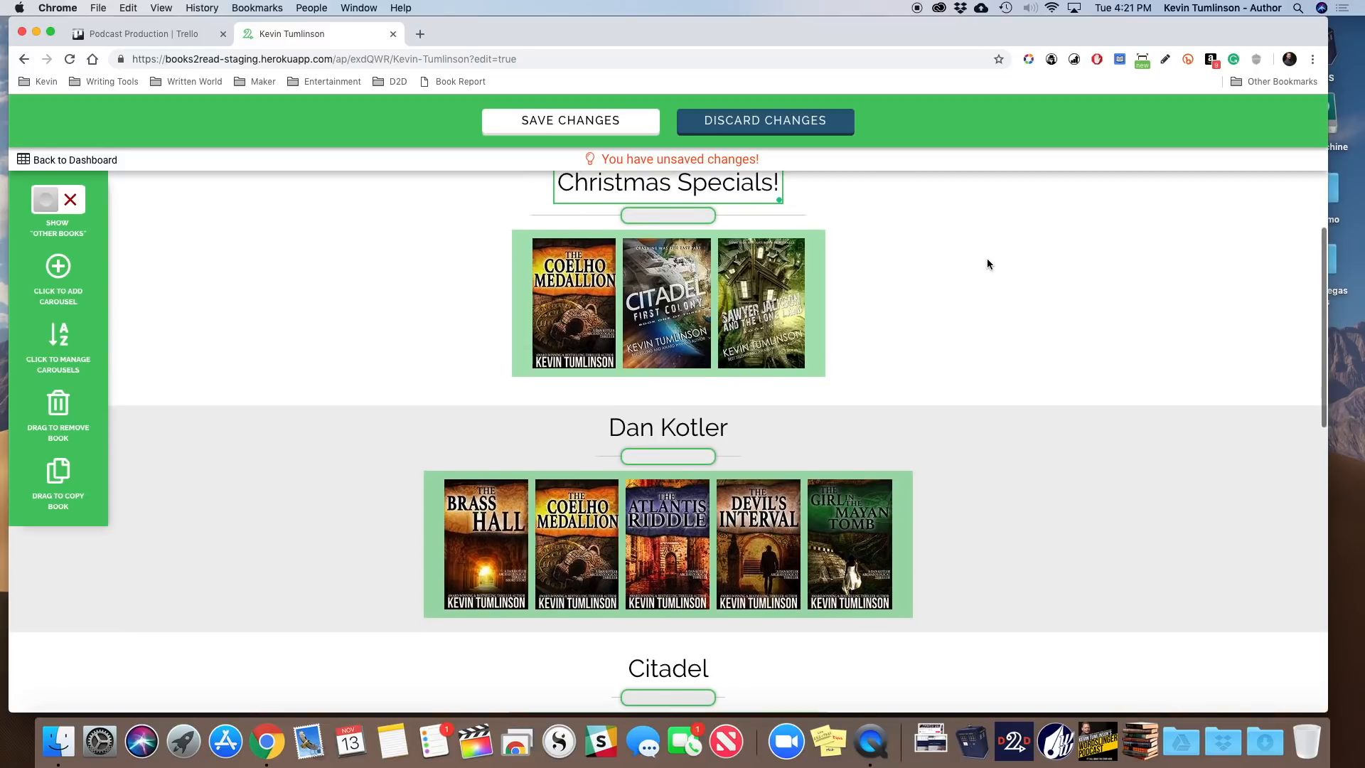
{"action": "scroll", "coordinate": [987, 264], "scroll_direction": "down", "scroll_amount": 1}
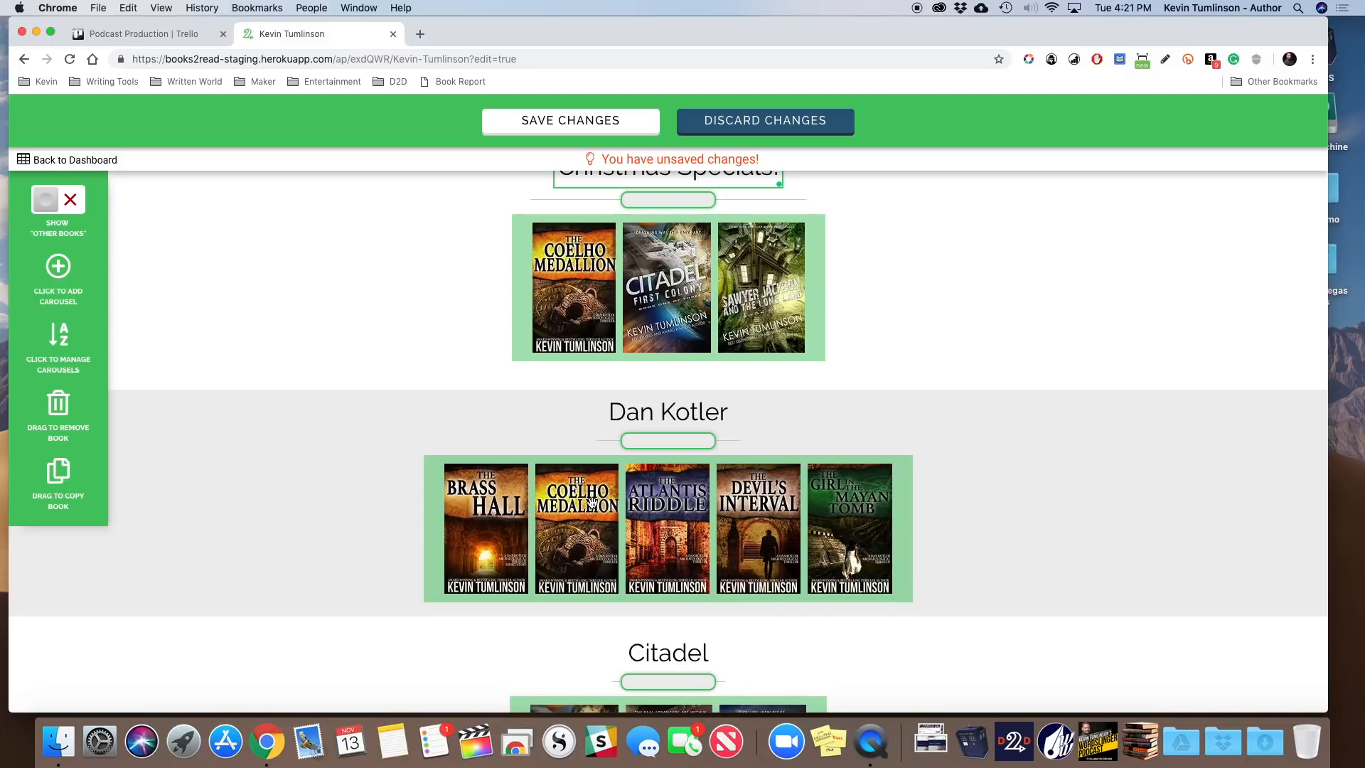
{"action": "scroll", "coordinate": [593, 503], "scroll_direction": "up", "scroll_amount": 5}
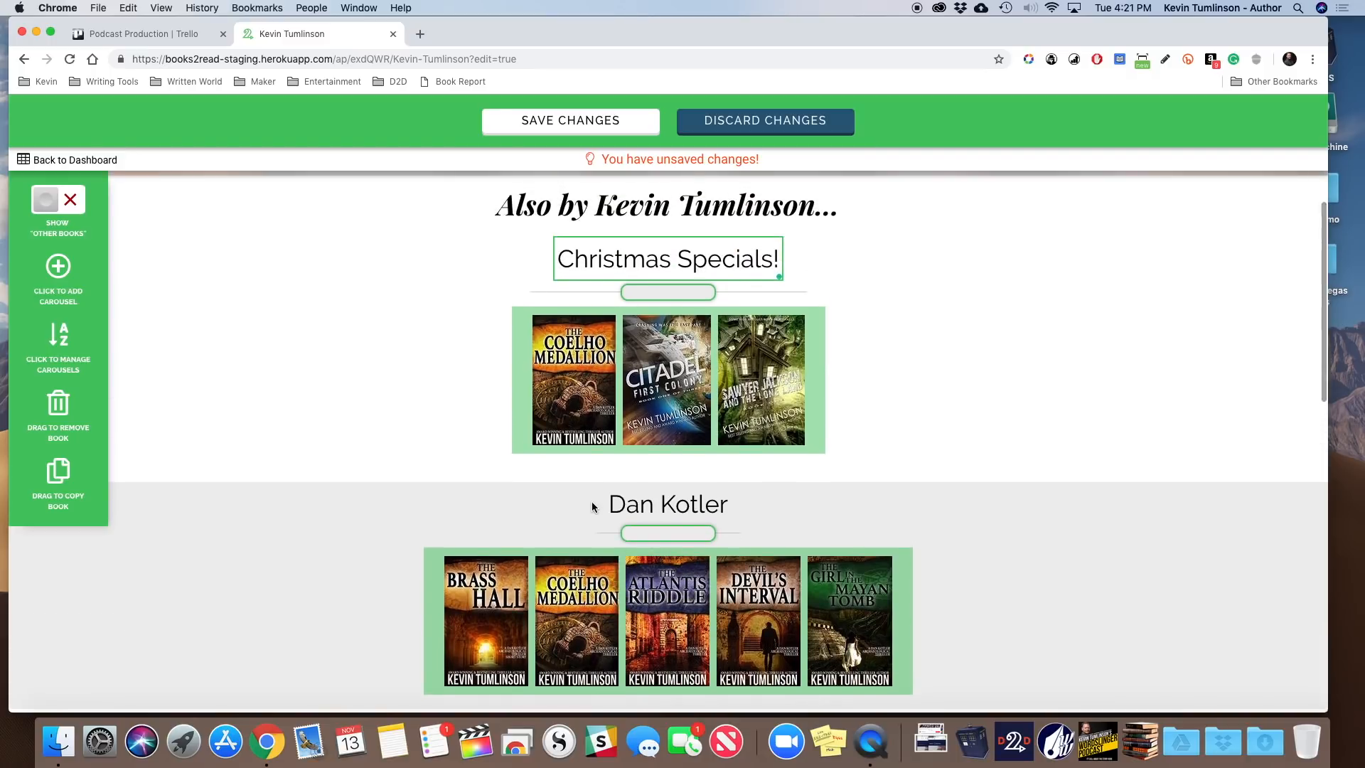
{"action": "scroll", "coordinate": [592, 502], "scroll_direction": "up", "scroll_amount": 3}
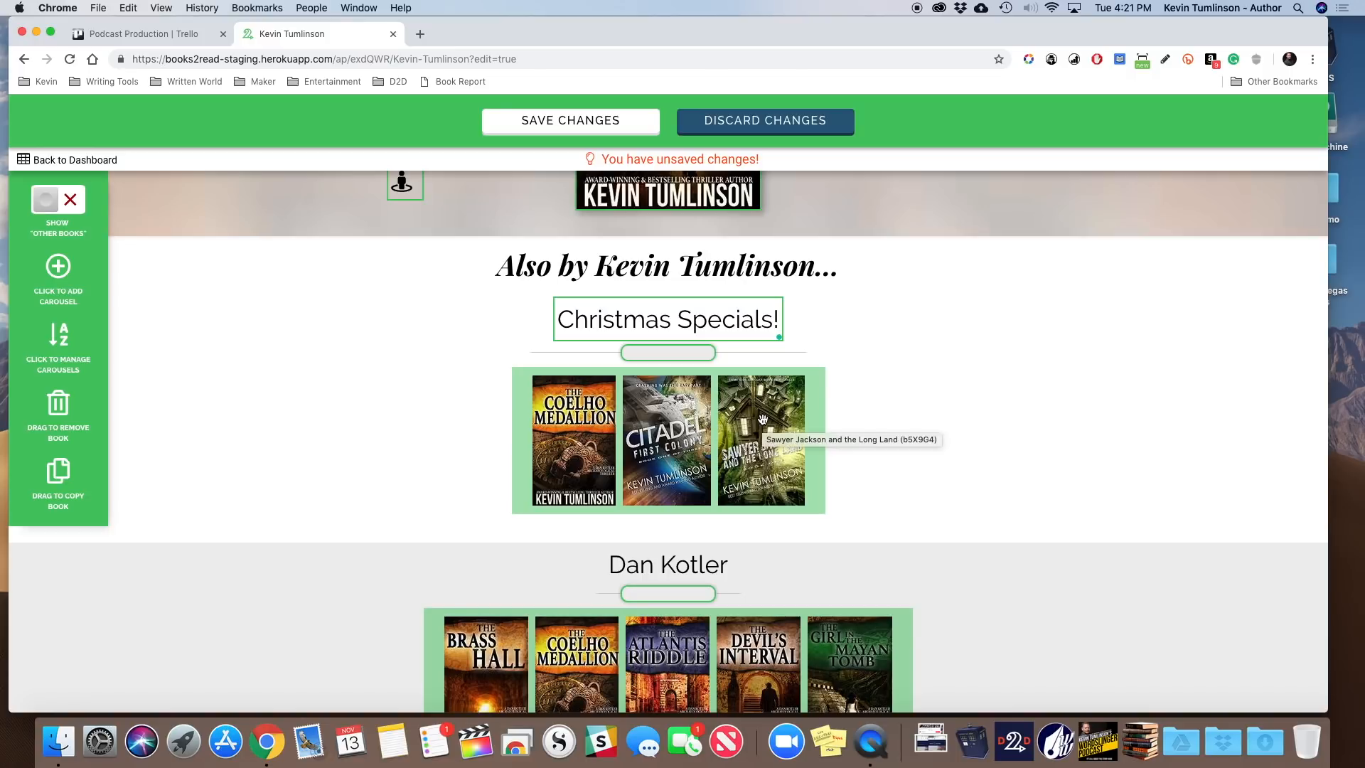
{"action": "scroll", "coordinate": [778, 488], "scroll_direction": "down", "scroll_amount": 2}
{"action": "scroll", "coordinate": [778, 485], "scroll_direction": "down", "scroll_amount": 4}
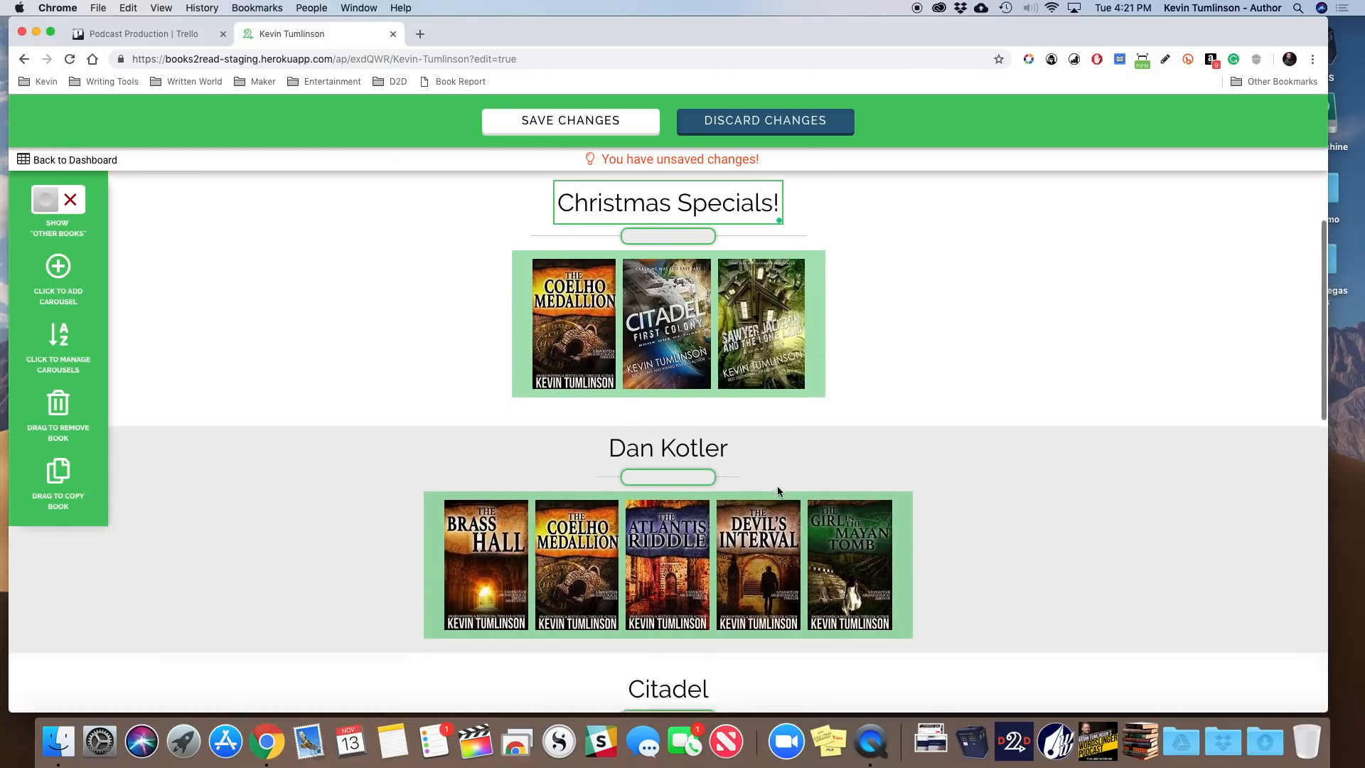
{"action": "scroll", "coordinate": [778, 487], "scroll_direction": "up", "scroll_amount": 4}
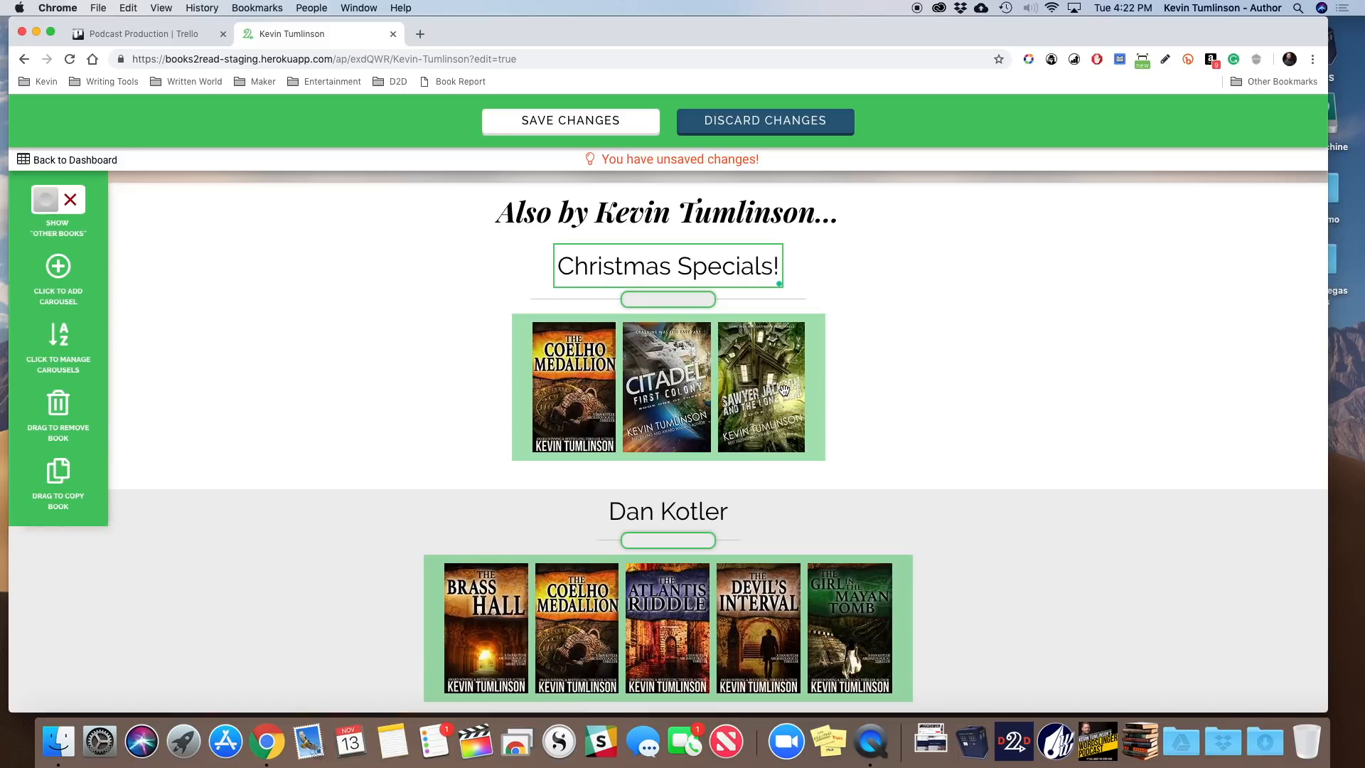
{"action": "left_click_drag", "start_coordinate": [782, 390], "coordinate": [54, 408]}
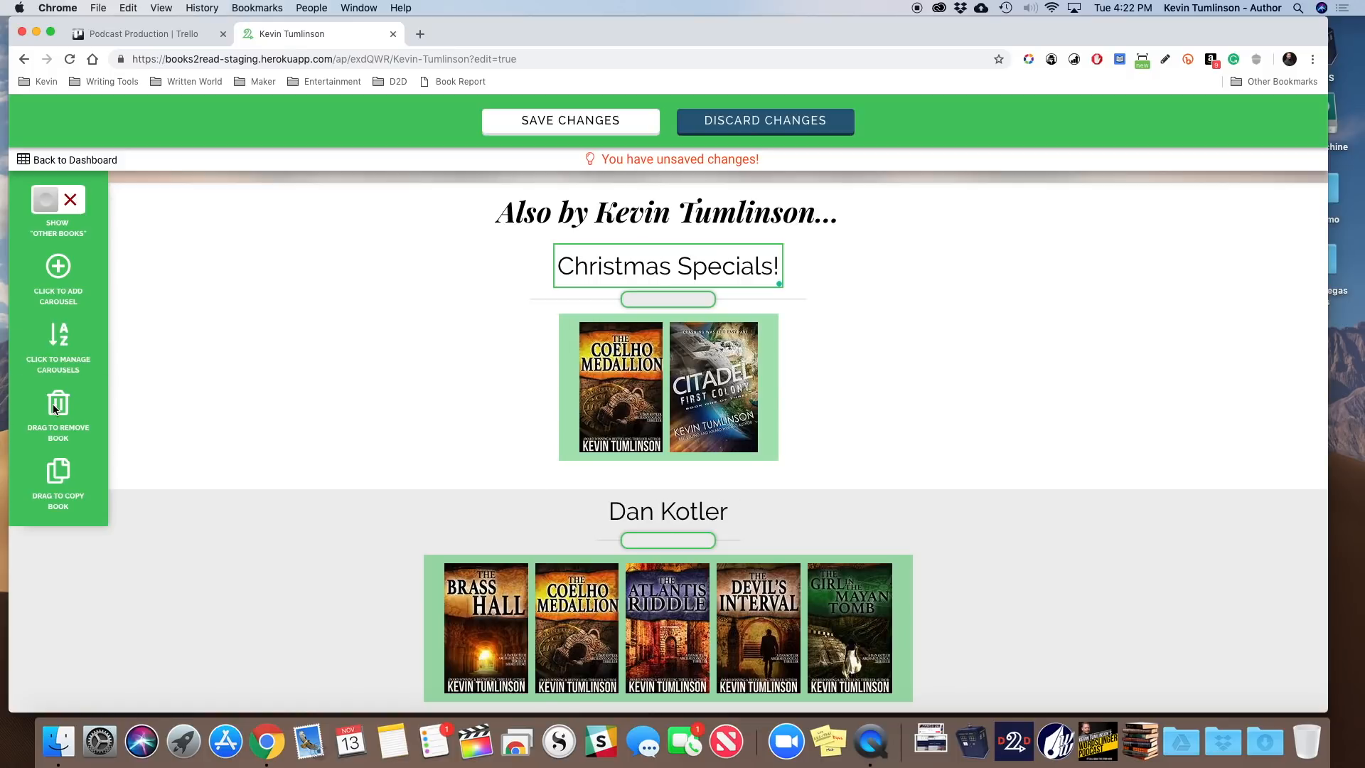
Step: Remove Sawyer Jackson and the Long Land from the Sawyer Jackson carousel
{"action": "scroll", "coordinate": [356, 504], "scroll_direction": "down", "scroll_amount": 3}
{"action": "scroll", "coordinate": [355, 503], "scroll_direction": "down", "scroll_amount": 3}
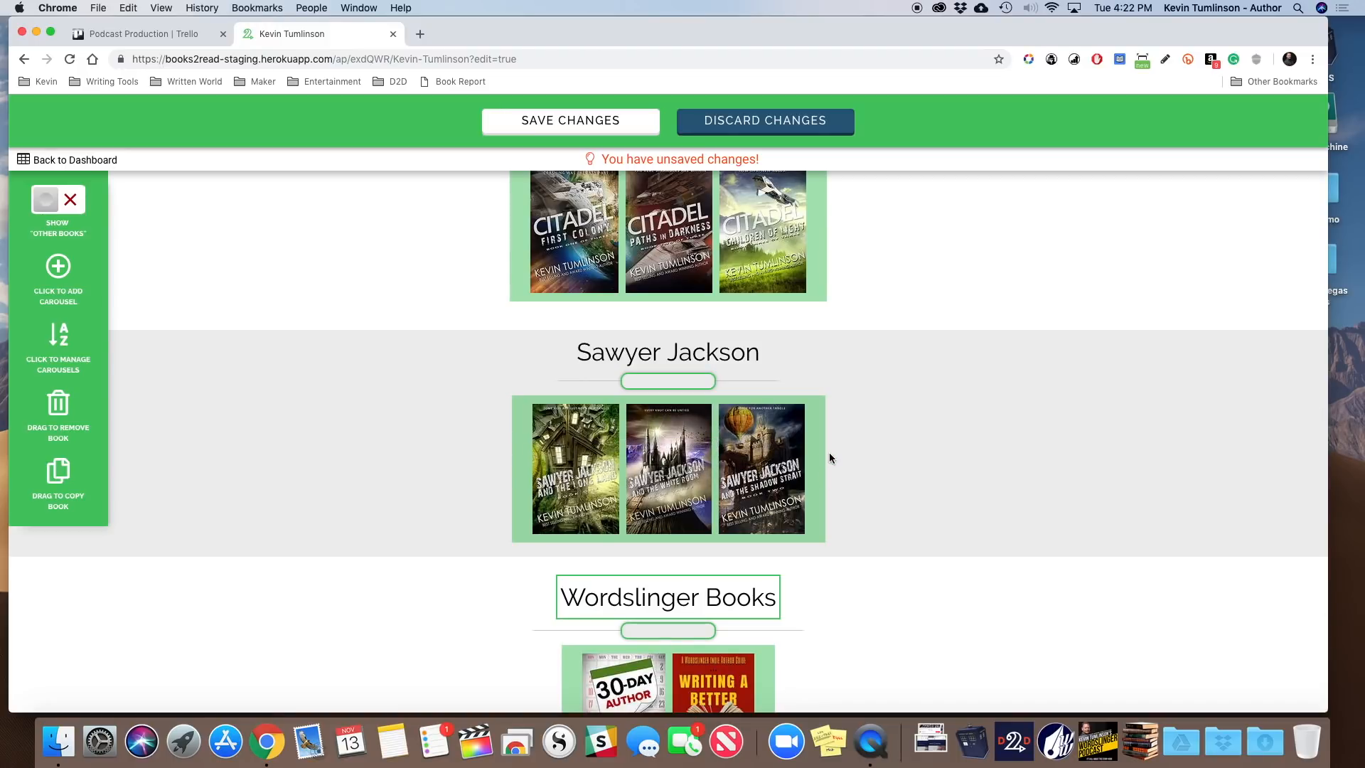
{"action": "scroll", "coordinate": [829, 455], "scroll_direction": "up", "scroll_amount": 10}
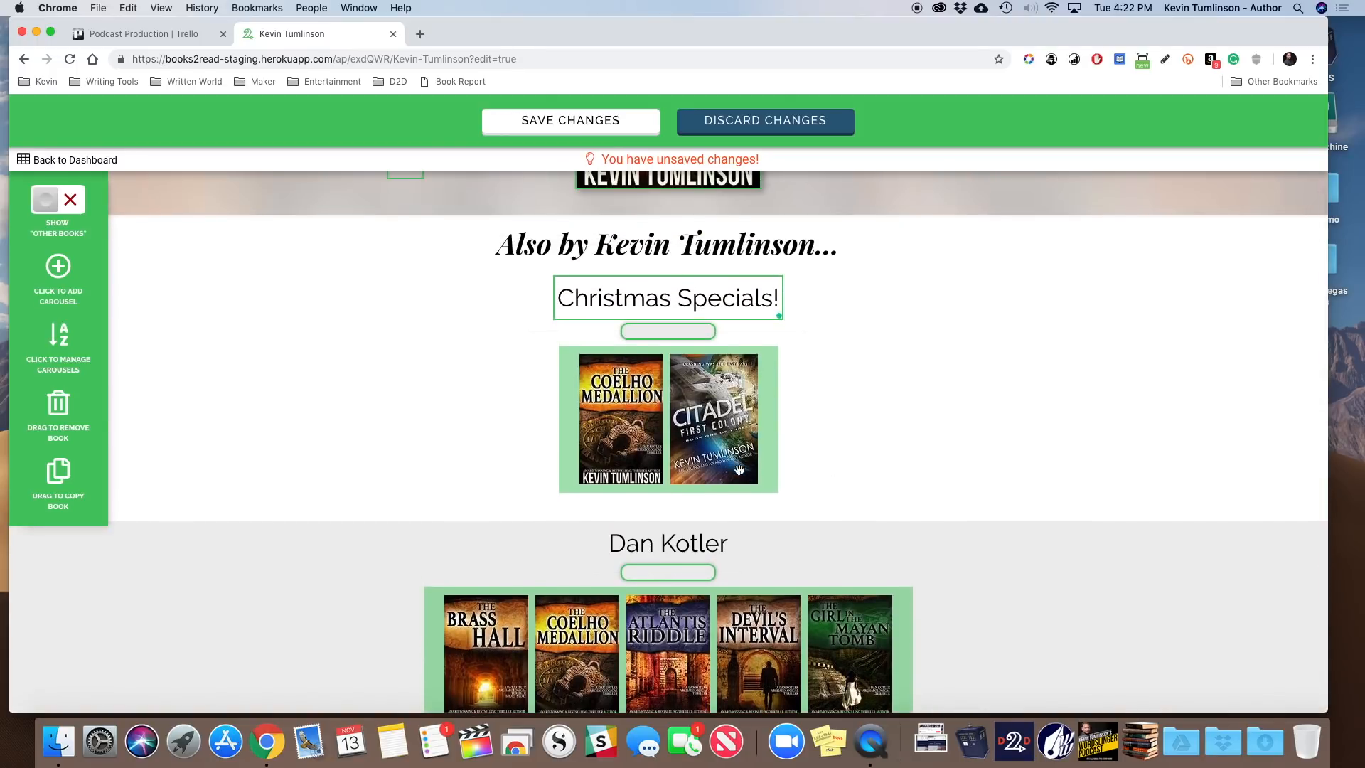
{"action": "scroll", "coordinate": [733, 413], "scroll_direction": "down", "scroll_amount": 5}
{"action": "scroll", "coordinate": [580, 549], "scroll_direction": "down", "scroll_amount": 4}
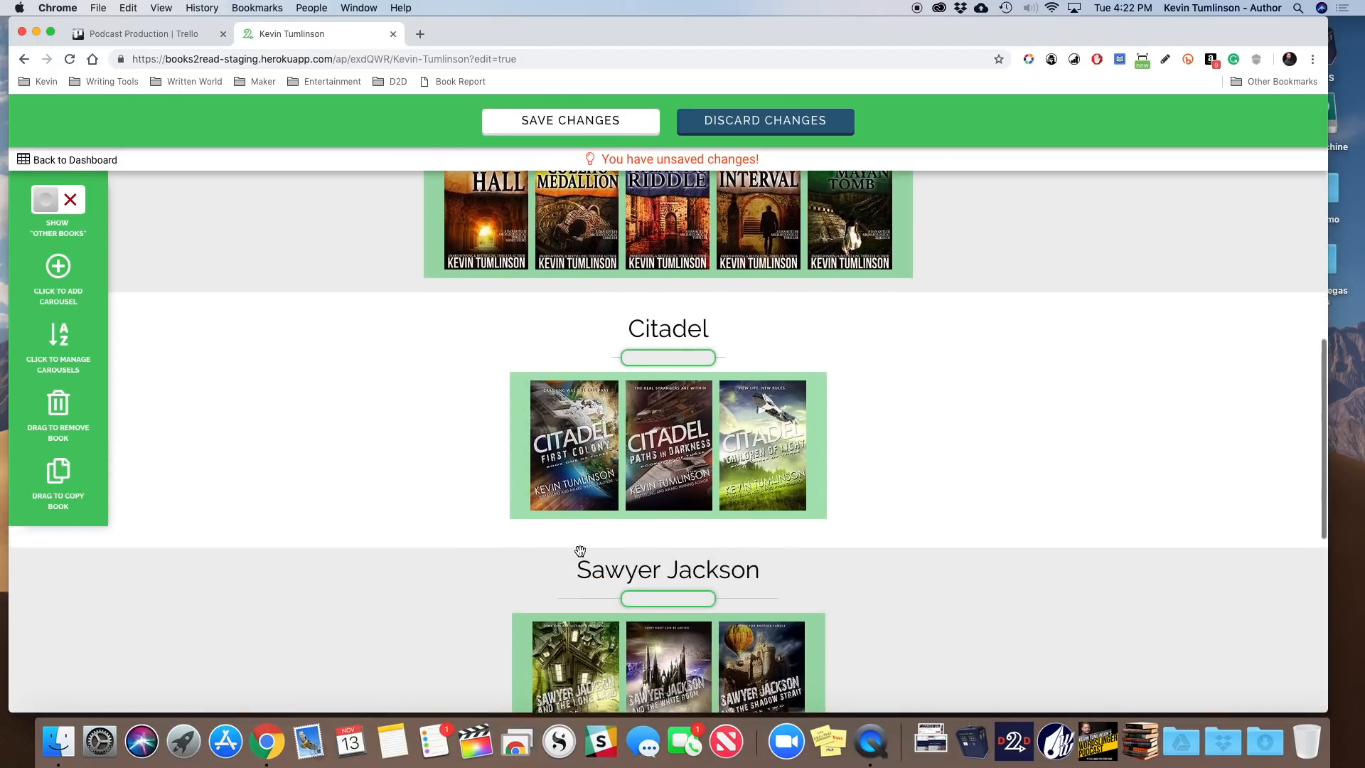
{"action": "scroll", "coordinate": [580, 550], "scroll_direction": "up", "scroll_amount": 3}
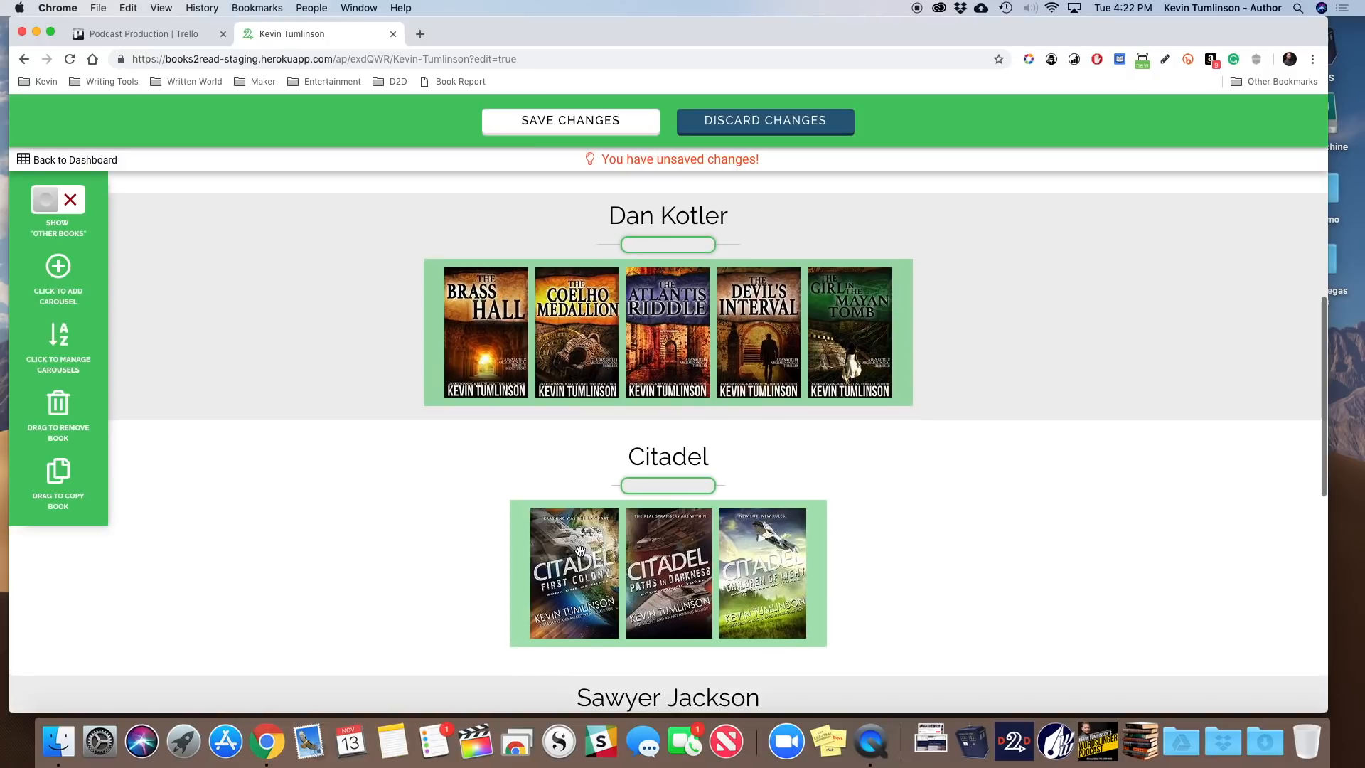
{"action": "scroll", "coordinate": [580, 550], "scroll_direction": "down", "scroll_amount": 4}
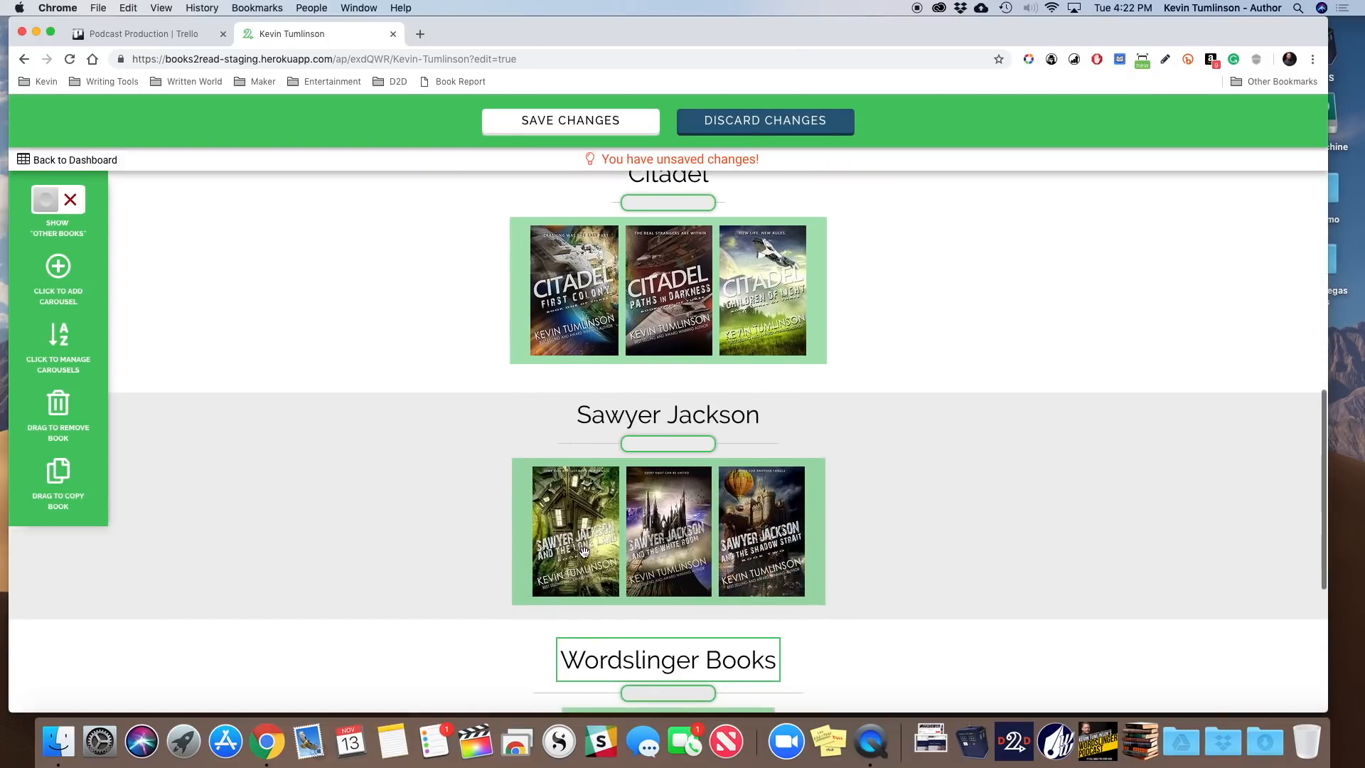
{"action": "left_click_drag", "start_coordinate": [546, 547], "coordinate": [63, 422]}
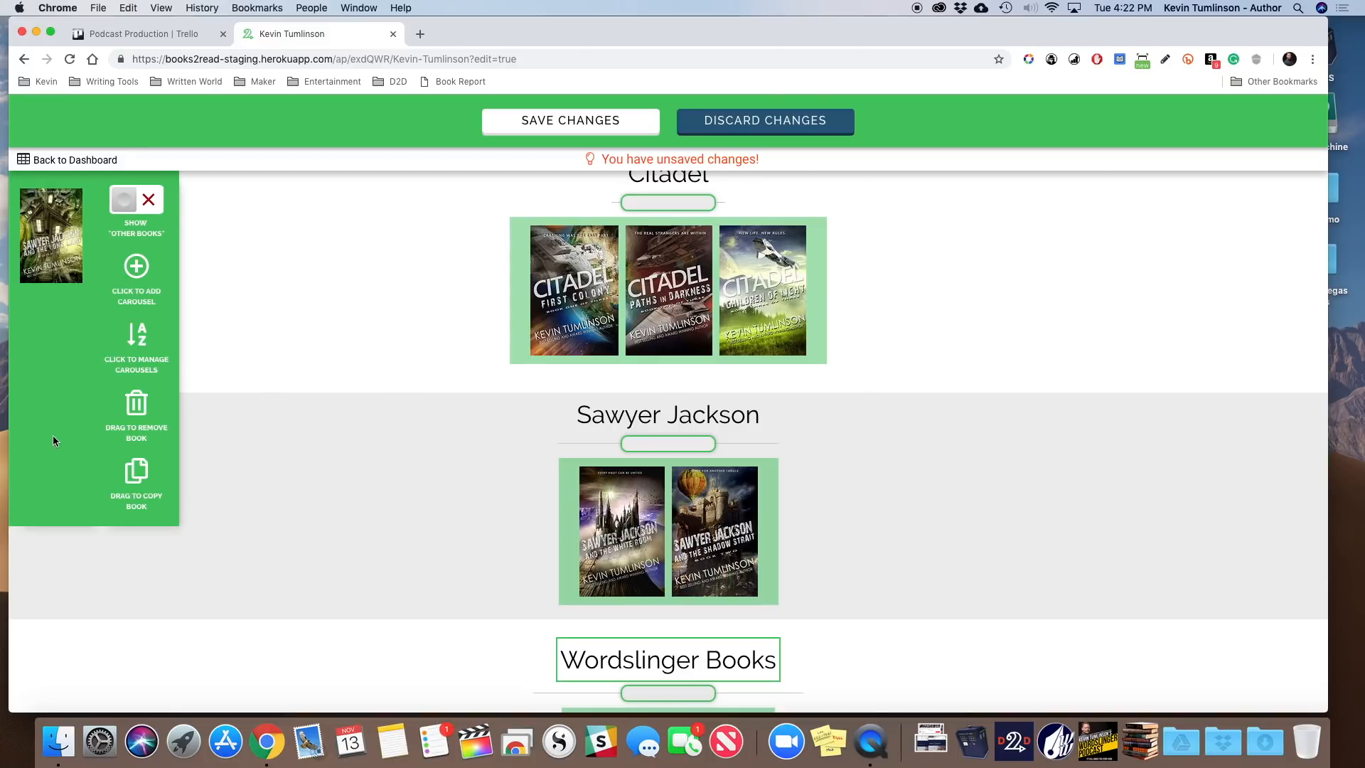
Step: Show the Other Books carousel on the page to check the removed book, and hide the carousel again
{"action": "scroll", "coordinate": [305, 428], "scroll_direction": "down", "scroll_amount": 5}
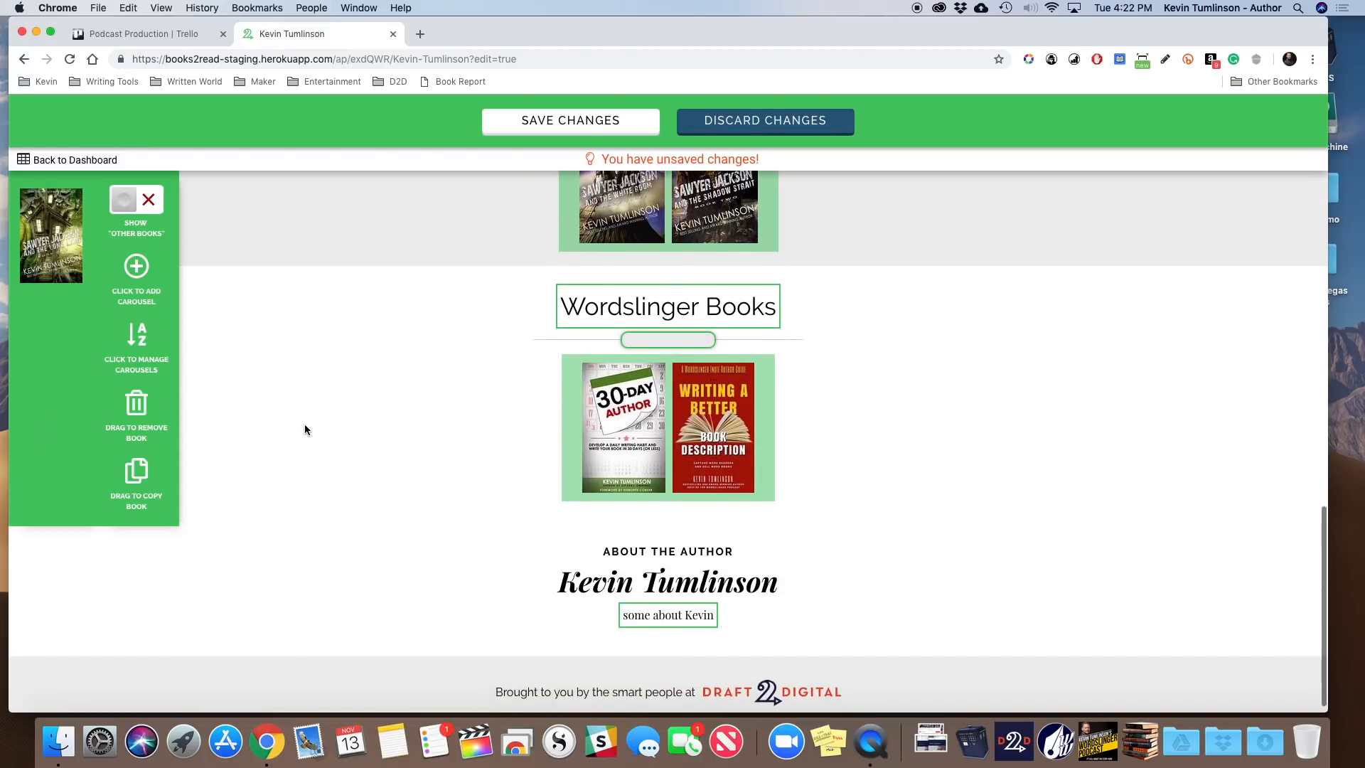
{"action": "scroll", "coordinate": [305, 429], "scroll_direction": "up", "scroll_amount": 3}
{"action": "scroll", "coordinate": [304, 424], "scroll_direction": "up", "scroll_amount": 2}
{"action": "left_click", "coordinate": [125, 199]}
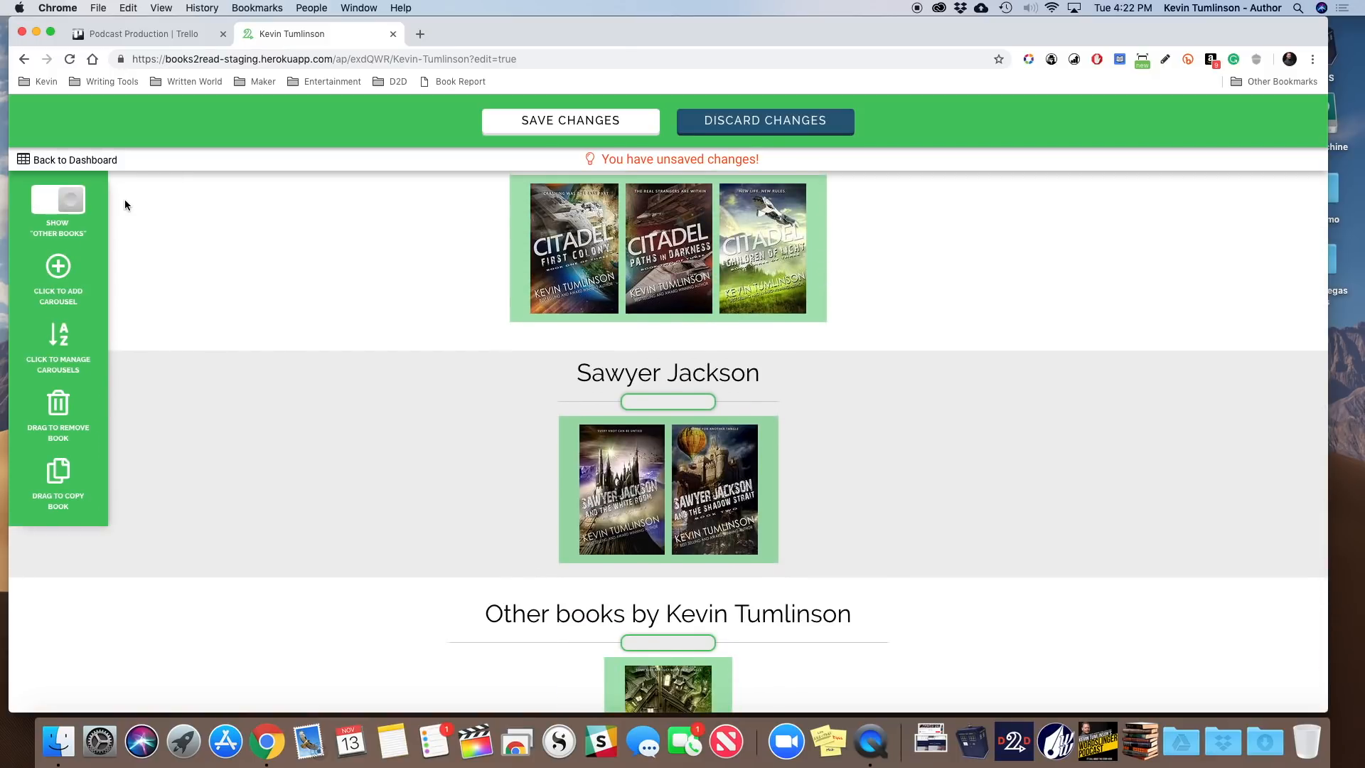
{"action": "scroll", "coordinate": [317, 409], "scroll_direction": "down", "scroll_amount": 4}
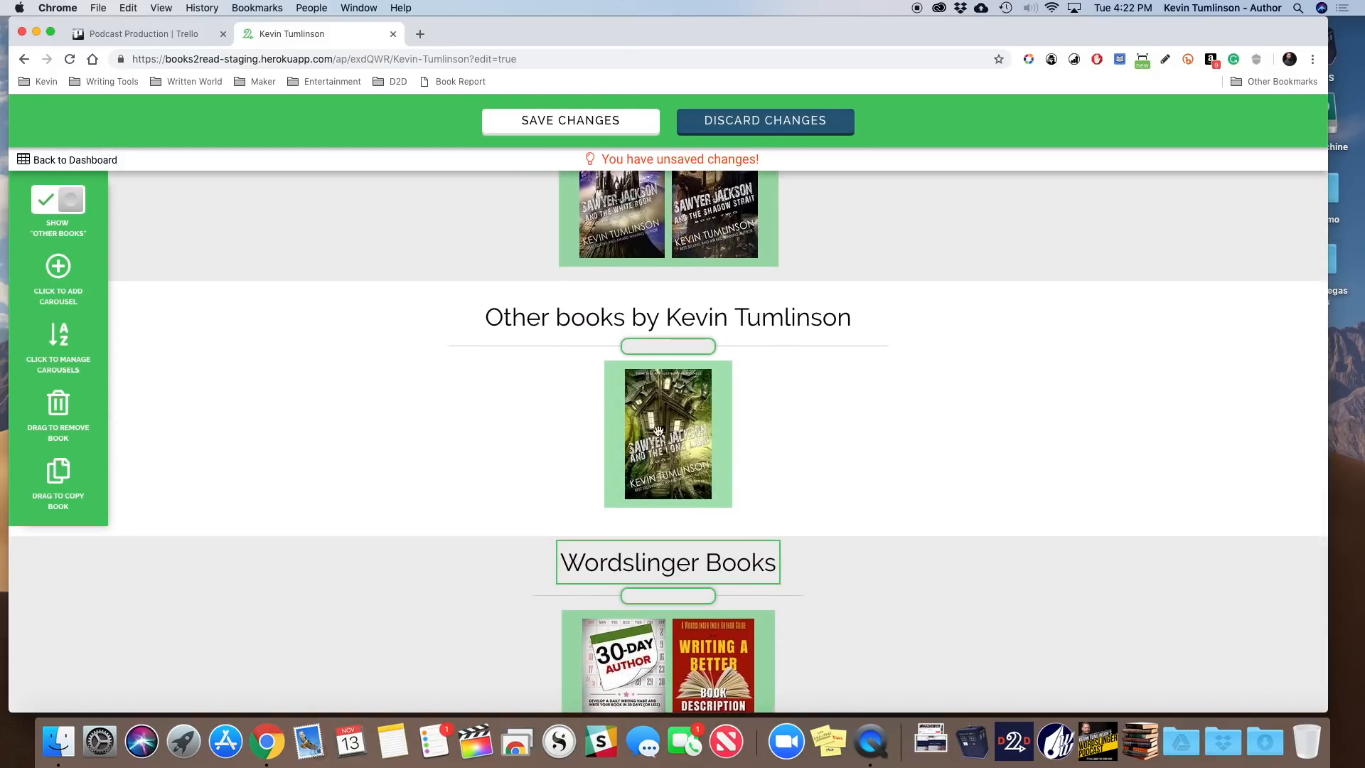
{"action": "left_click", "coordinate": [70, 201]}
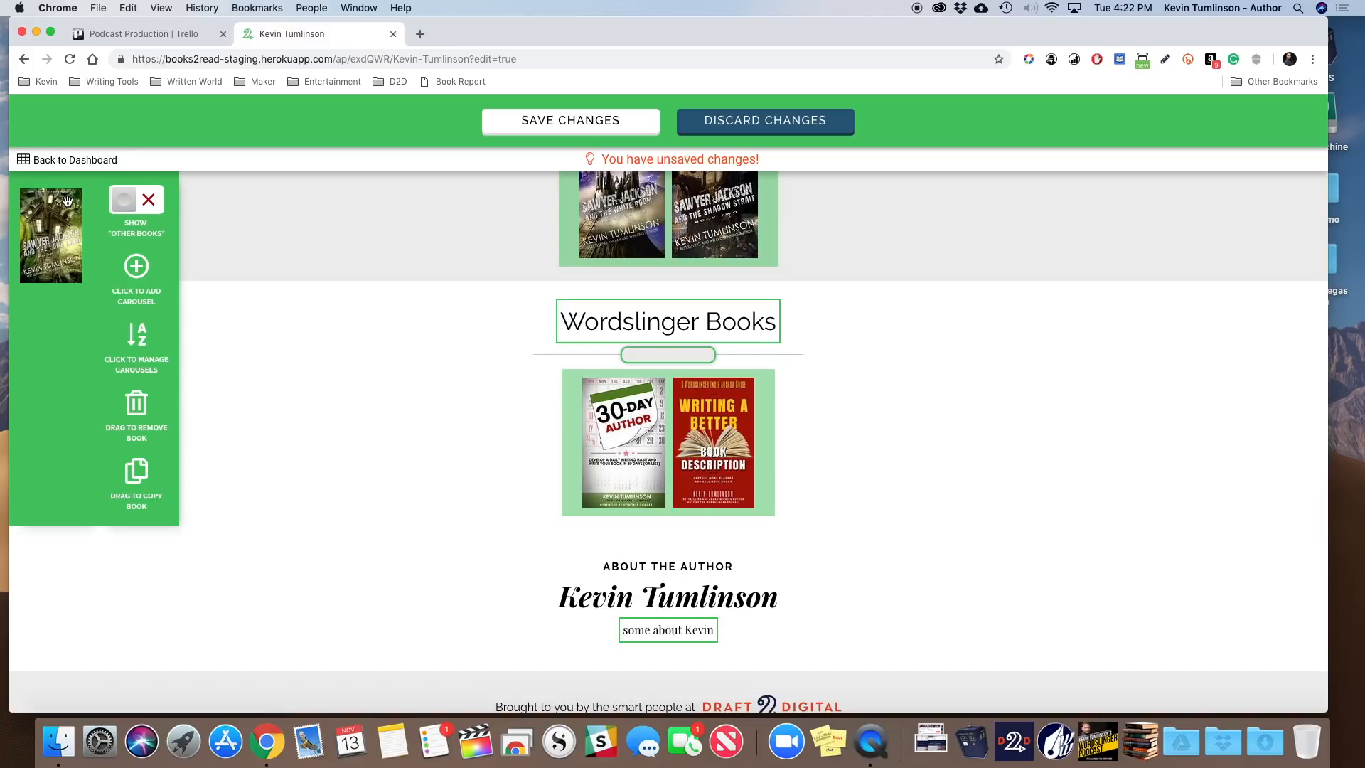
Step: Start removing the unassigned Sawyer Jackson and the Long Land from the page, and cancel deactivating its book tab
{"action": "scroll", "coordinate": [430, 418], "scroll_direction": "up", "scroll_amount": 4}
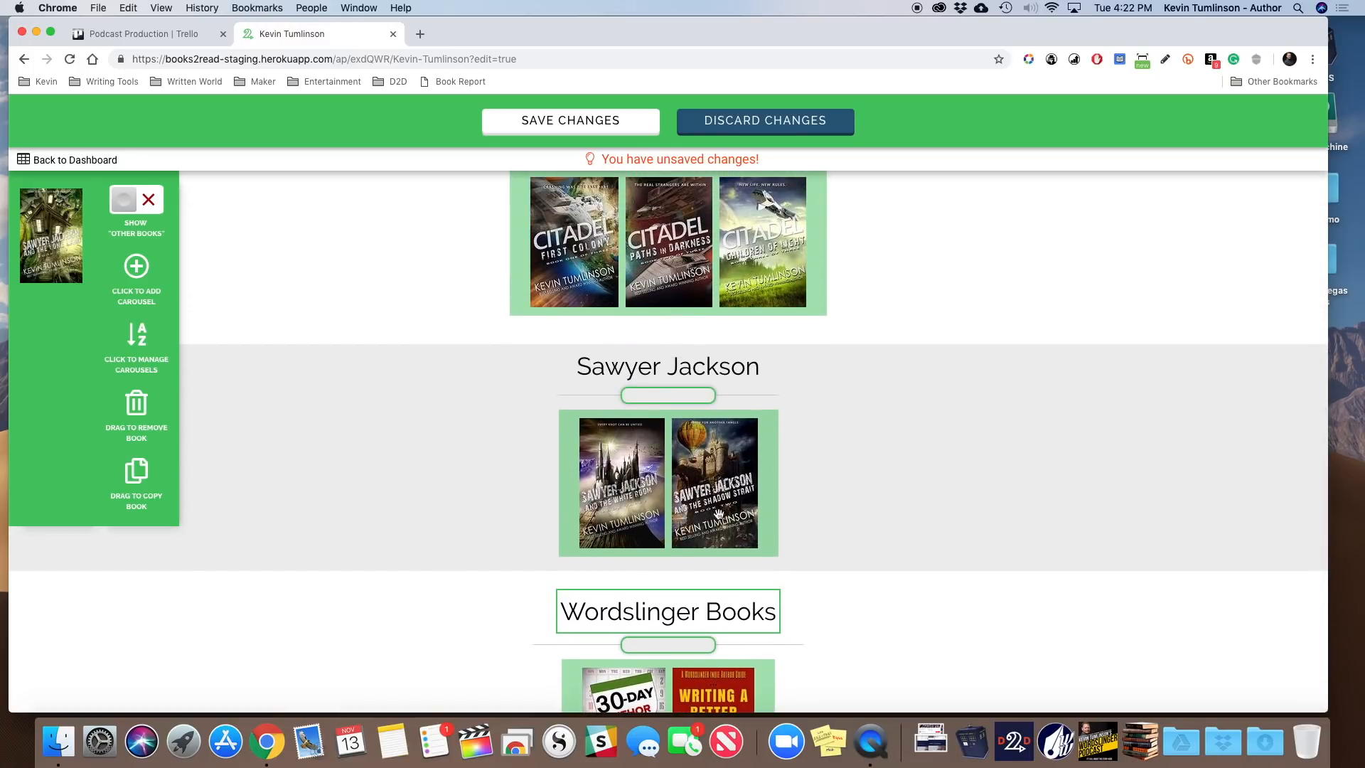
{"action": "scroll", "coordinate": [707, 545], "scroll_direction": "down", "scroll_amount": 4}
{"action": "scroll", "coordinate": [708, 545], "scroll_direction": "up", "scroll_amount": 3}
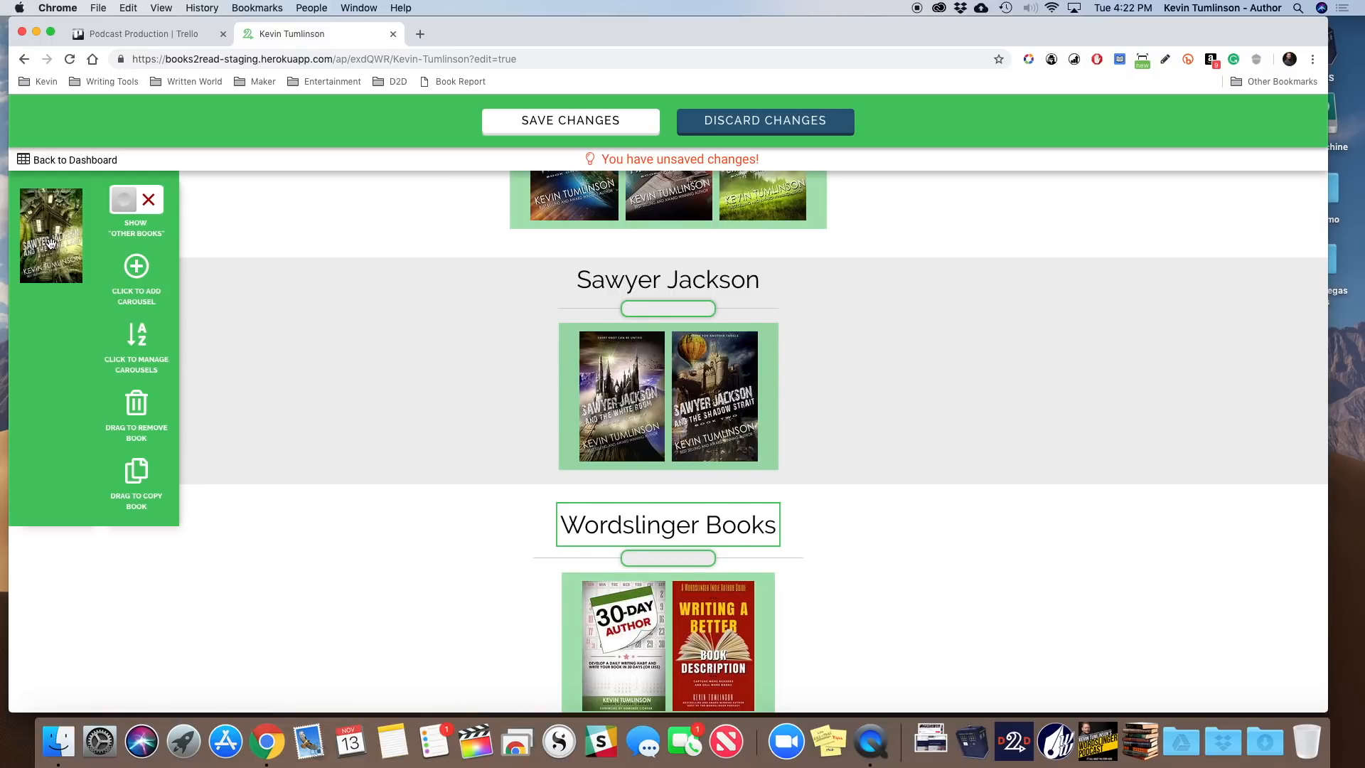
{"action": "scroll", "coordinate": [54, 240], "scroll_direction": "up", "scroll_amount": 1}
{"action": "left_click_drag", "start_coordinate": [54, 240], "coordinate": [140, 419]}
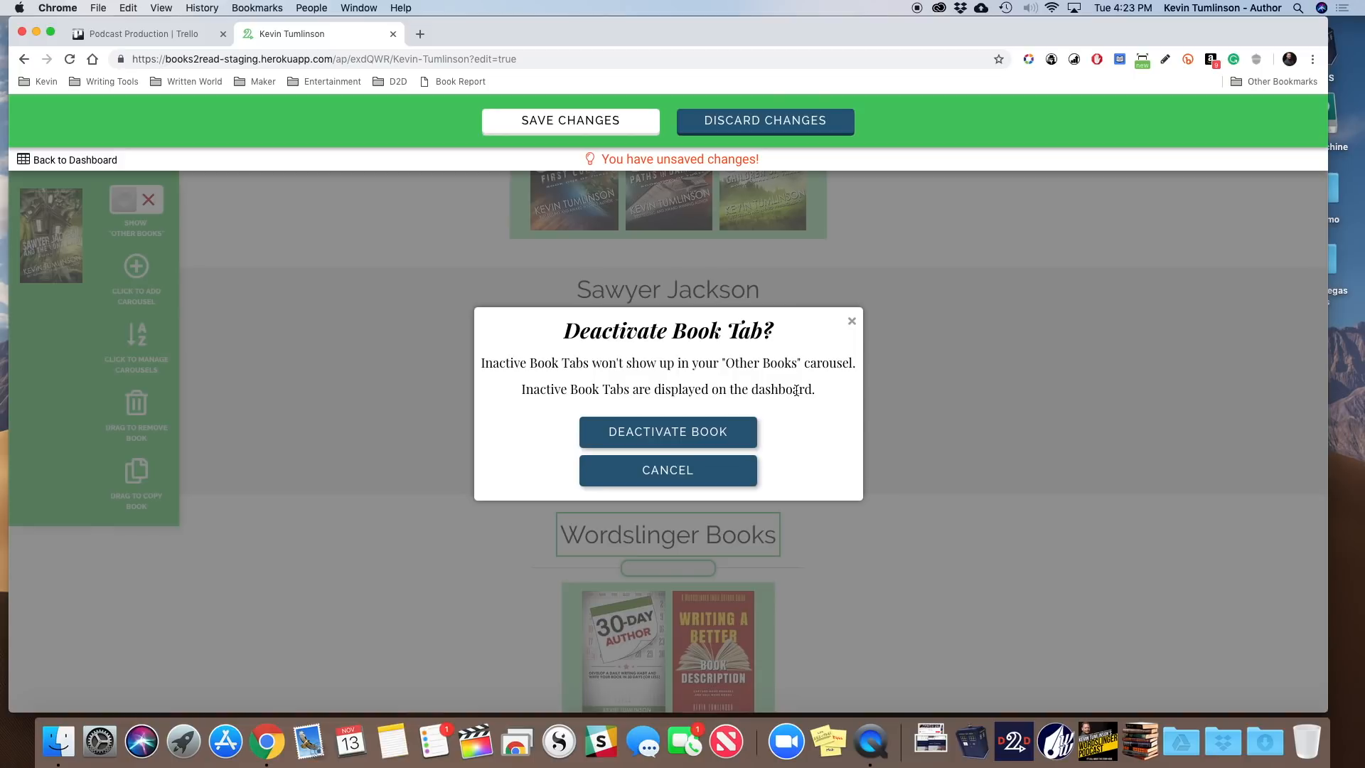
{"action": "left_click", "coordinate": [721, 484]}
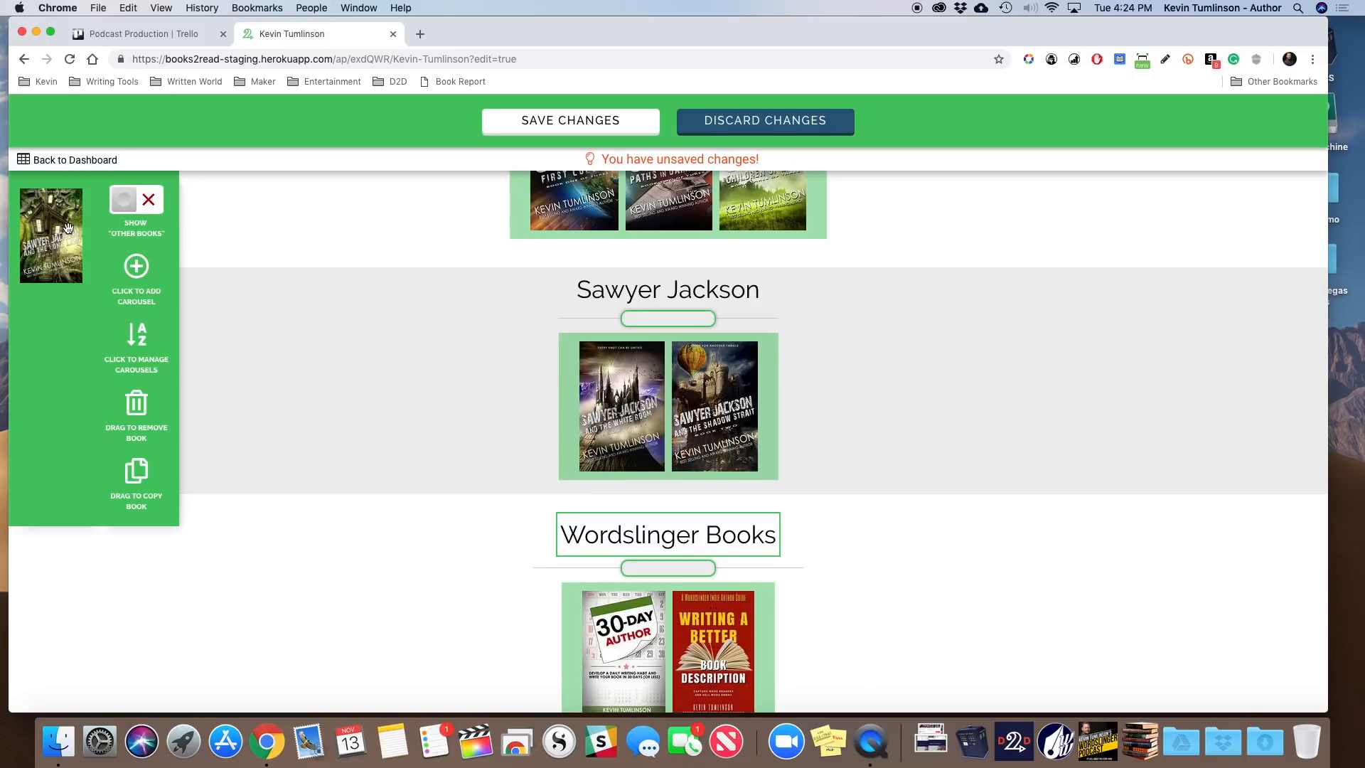
Step: Return Sawyer Jackson and the Long Land to first place in the Sawyer Jackson carousel, and briefly show the Other Books carousel
{"action": "left_click_drag", "start_coordinate": [67, 228], "coordinate": [576, 387]}
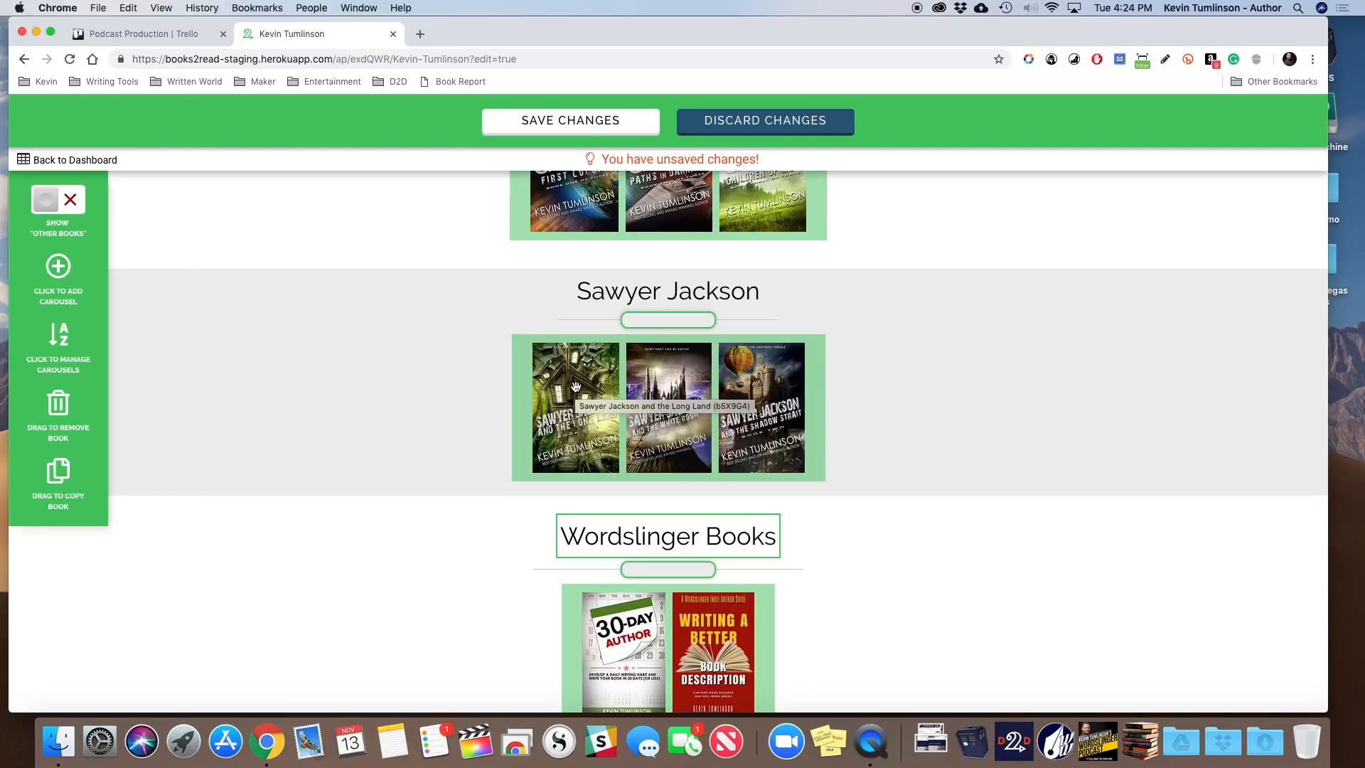
{"action": "scroll", "coordinate": [230, 334], "scroll_direction": "down", "scroll_amount": 4}
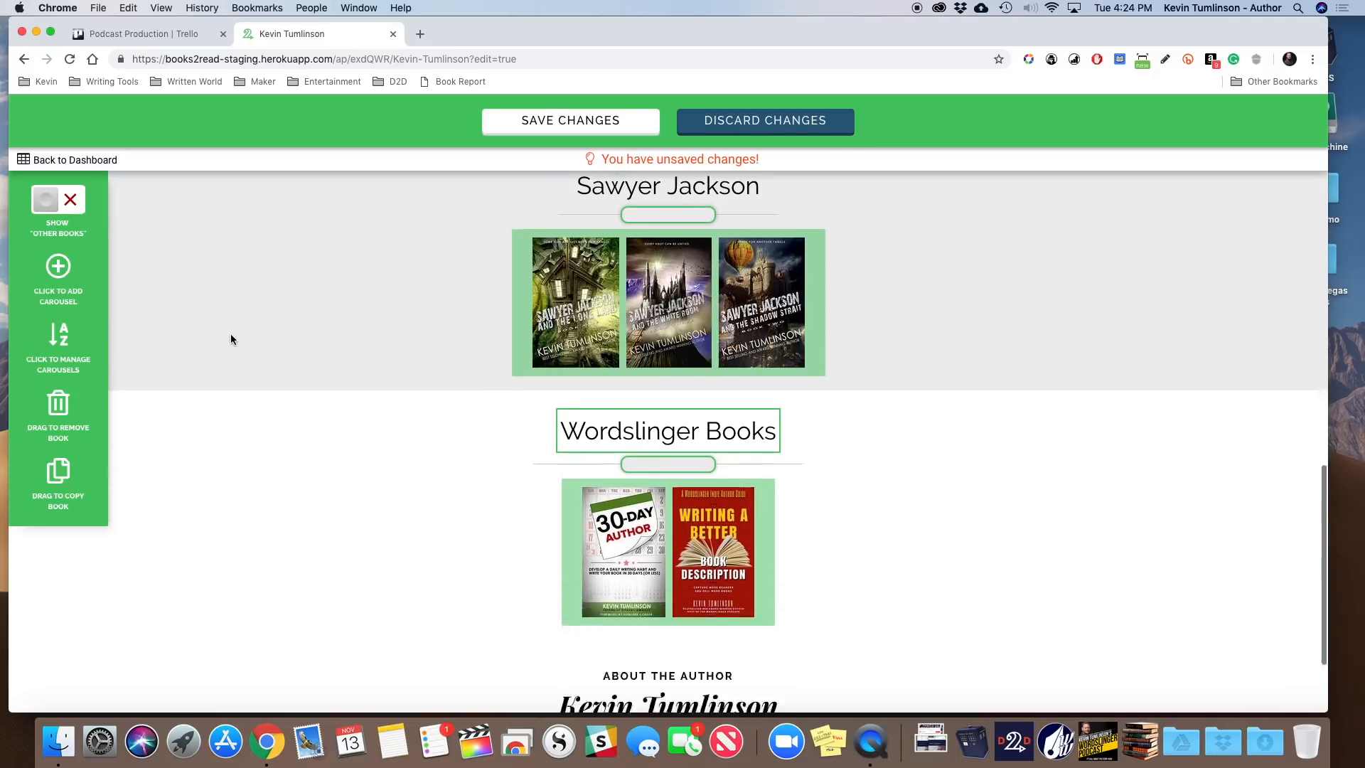
{"action": "left_click", "coordinate": [41, 201]}
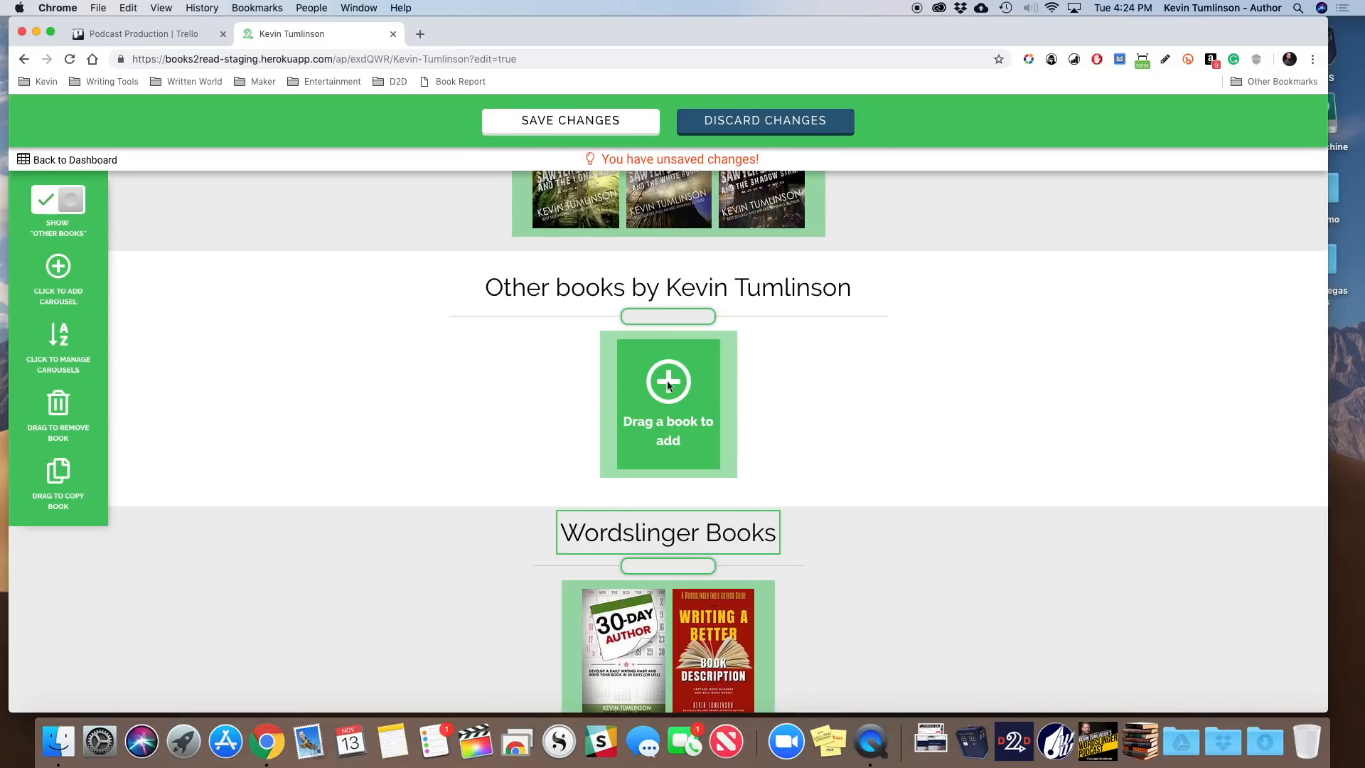
{"action": "left_click", "coordinate": [62, 198]}
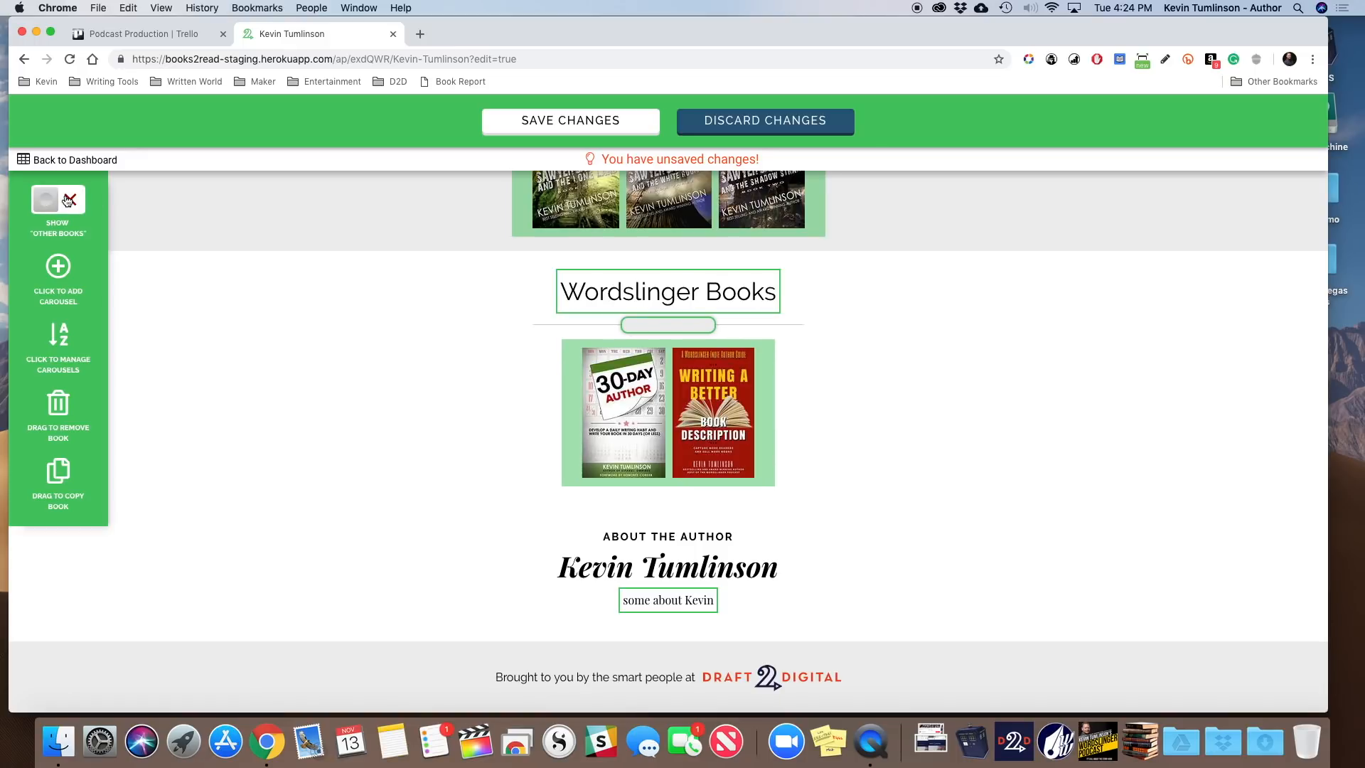
{"action": "scroll", "coordinate": [333, 364], "scroll_direction": "up", "scroll_amount": 15}
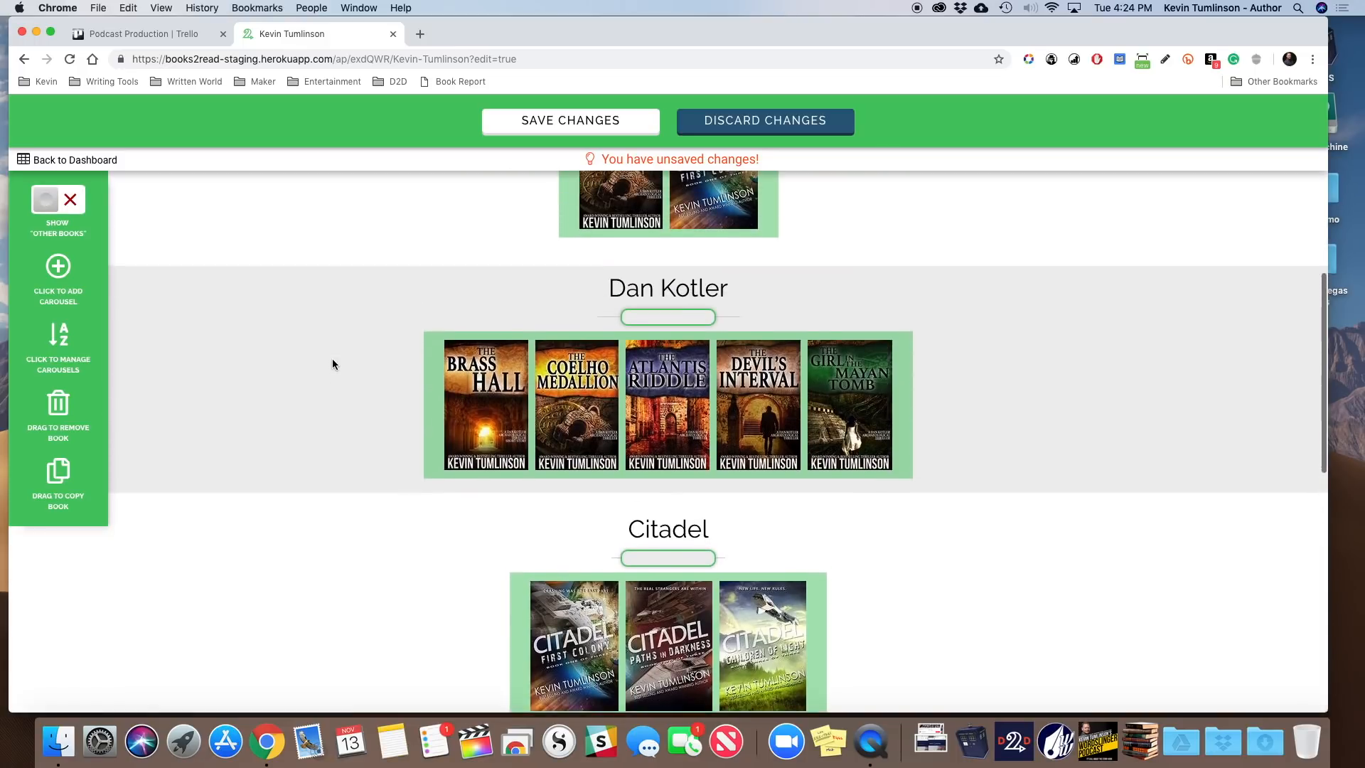
{"action": "scroll", "coordinate": [333, 364], "scroll_direction": "up", "scroll_amount": 1}
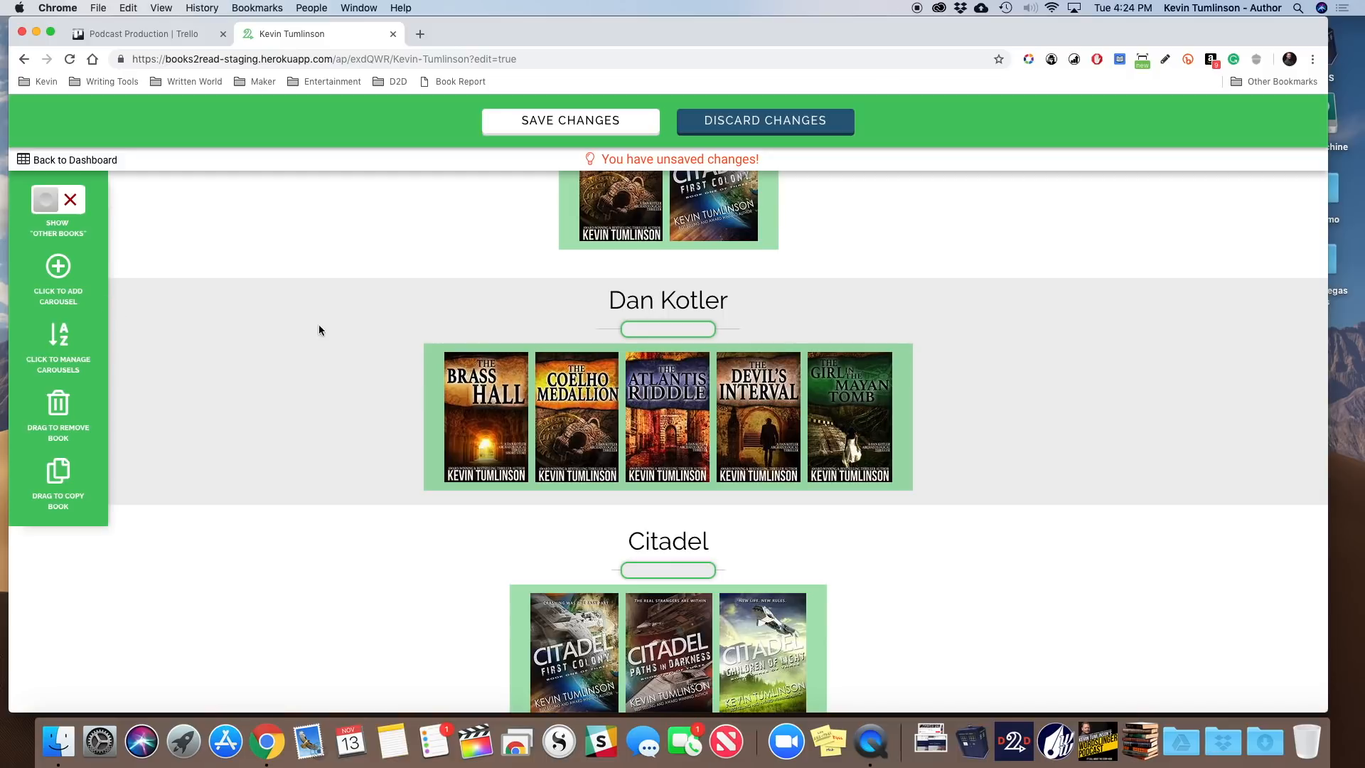
{"action": "scroll", "coordinate": [309, 385], "scroll_direction": "up", "scroll_amount": 5}
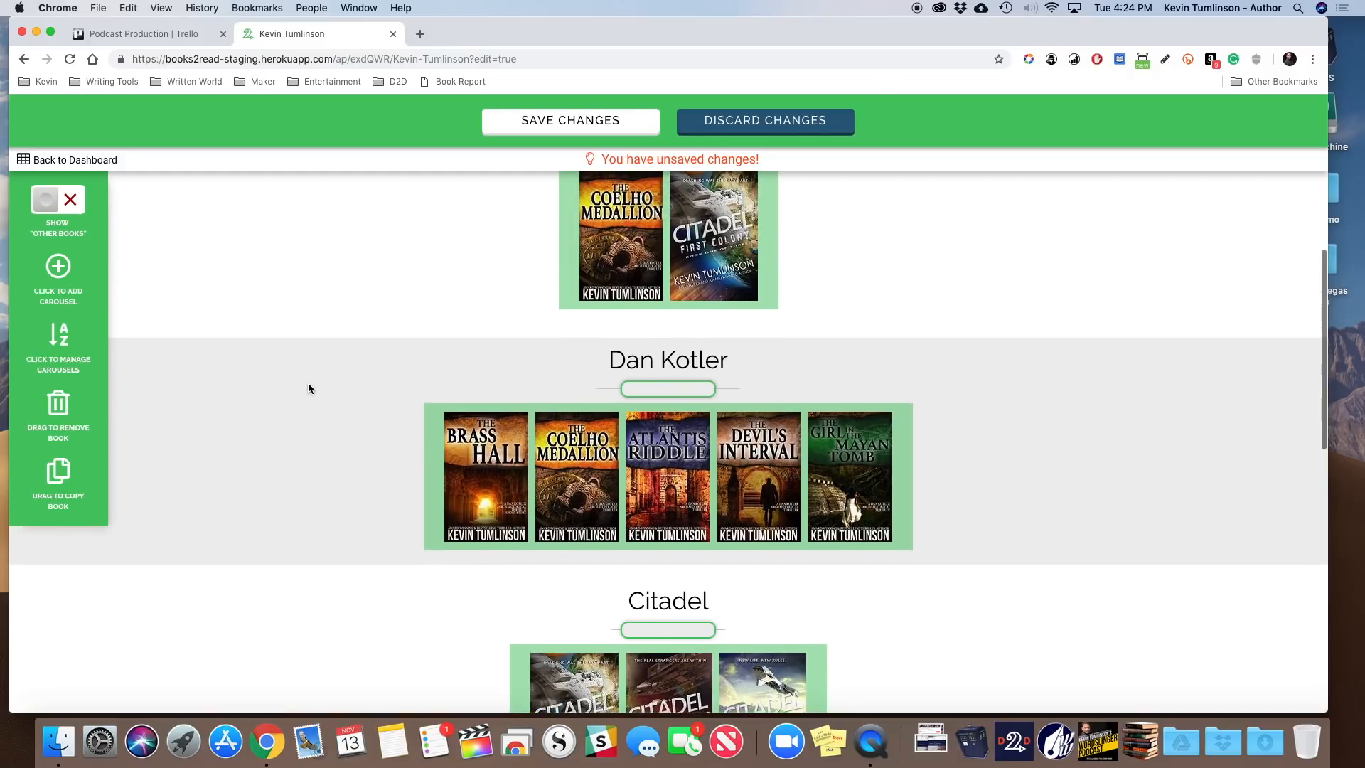
{"action": "scroll", "coordinate": [309, 385], "scroll_direction": "down", "scroll_amount": 1}
{"action": "left_click", "coordinate": [63, 351]}
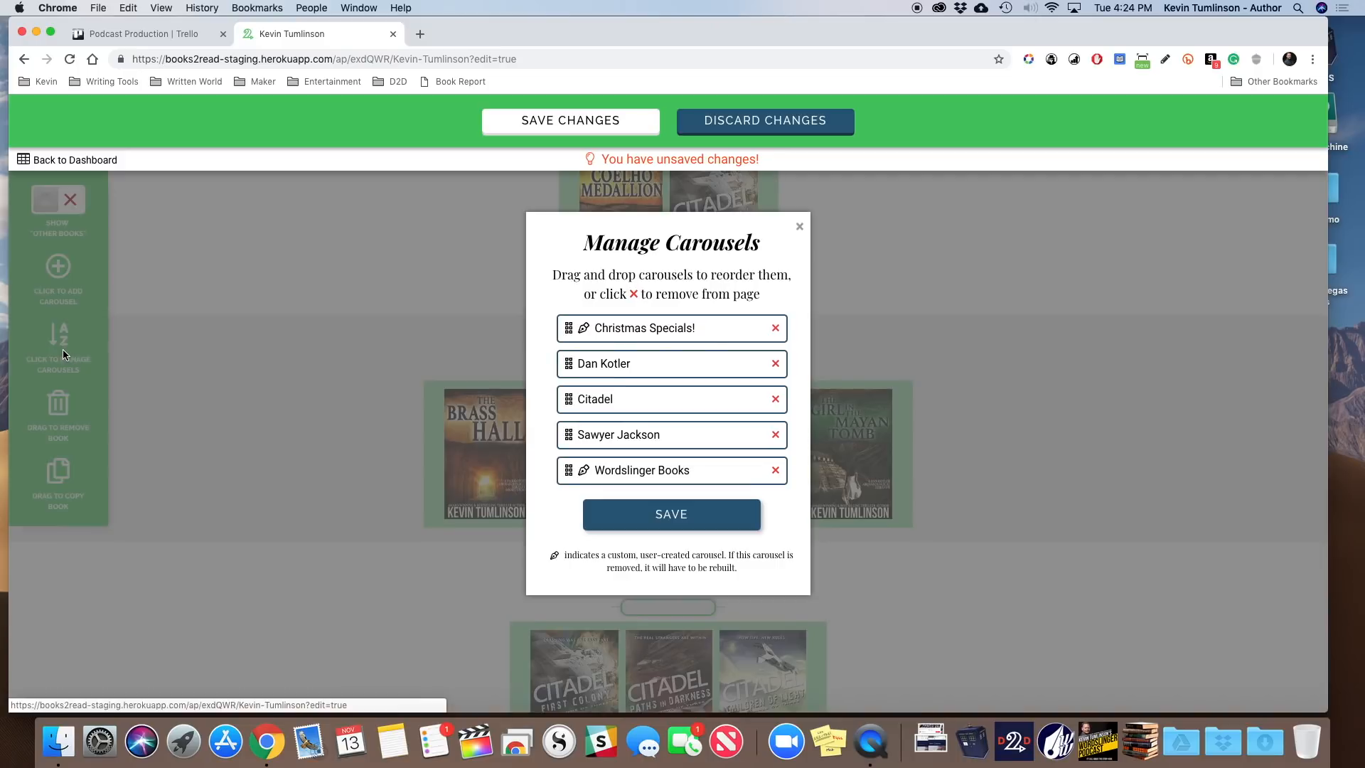
{"action": "left_click", "coordinate": [775, 364]}
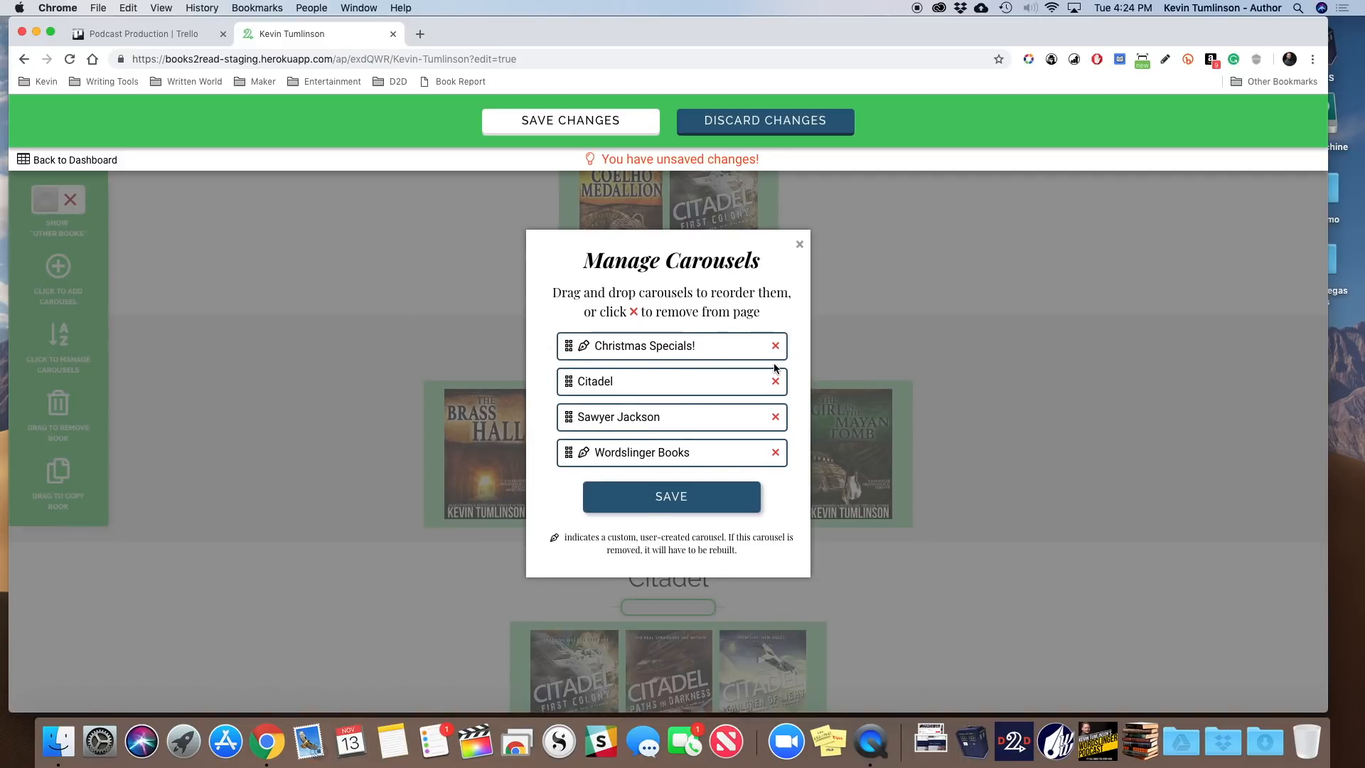
{"action": "left_click", "coordinate": [667, 496]}
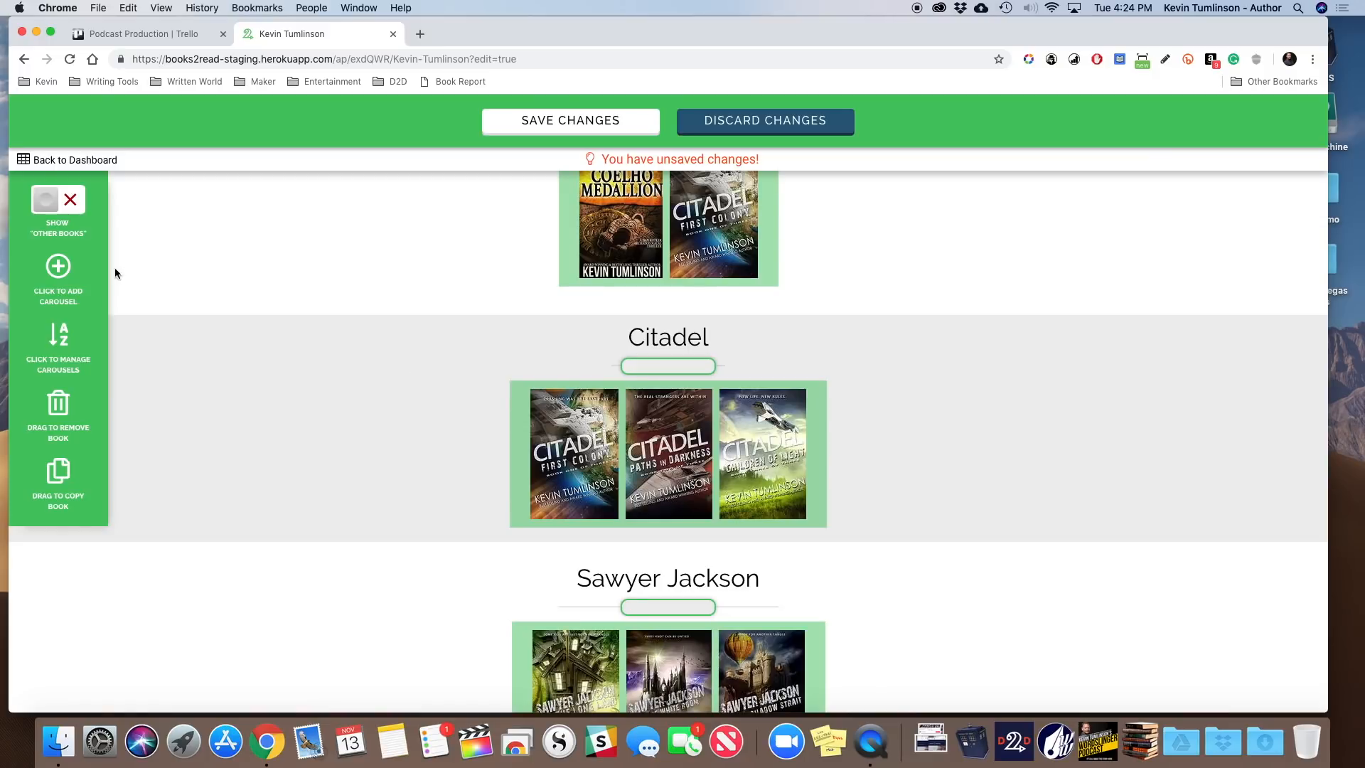
Step: Add the Dan Kotler series carousel back to the author page
{"action": "left_click", "coordinate": [69, 276]}
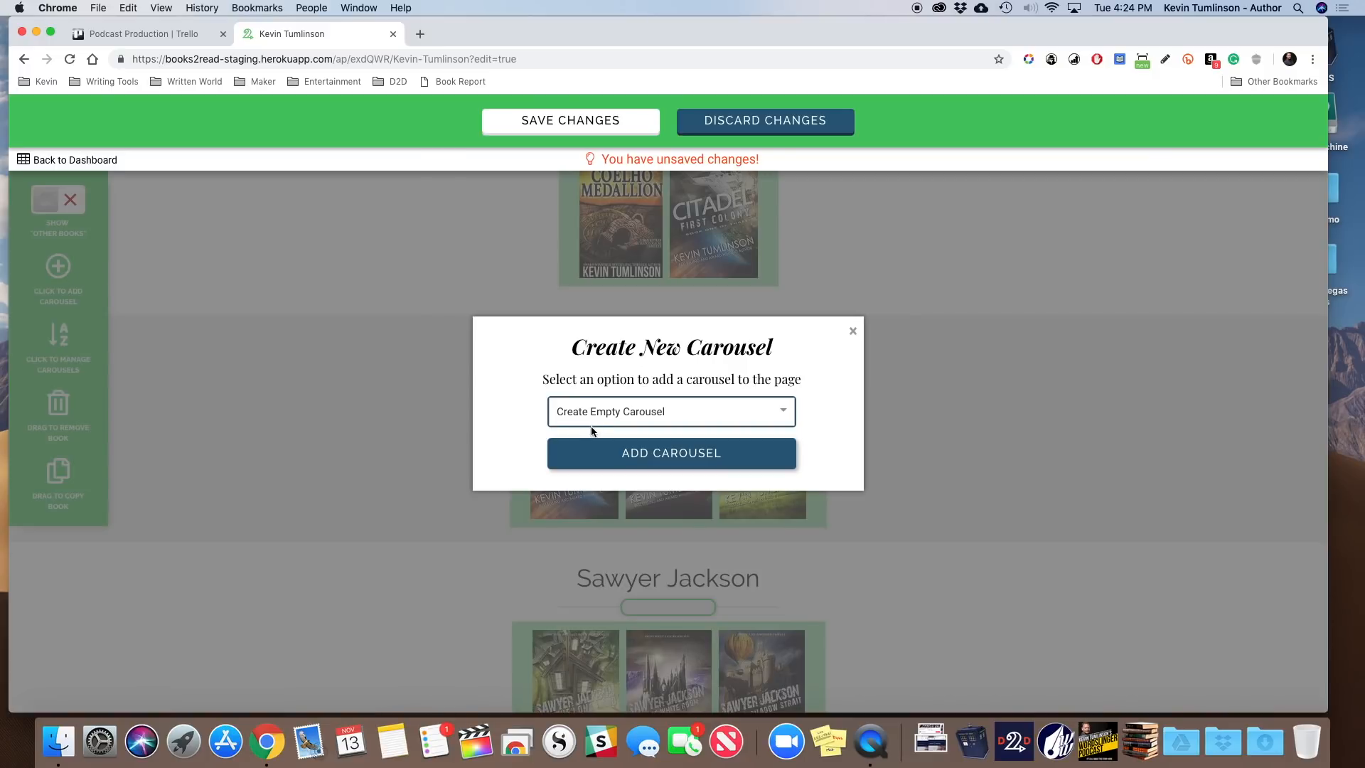
{"action": "left_click", "coordinate": [613, 412]}
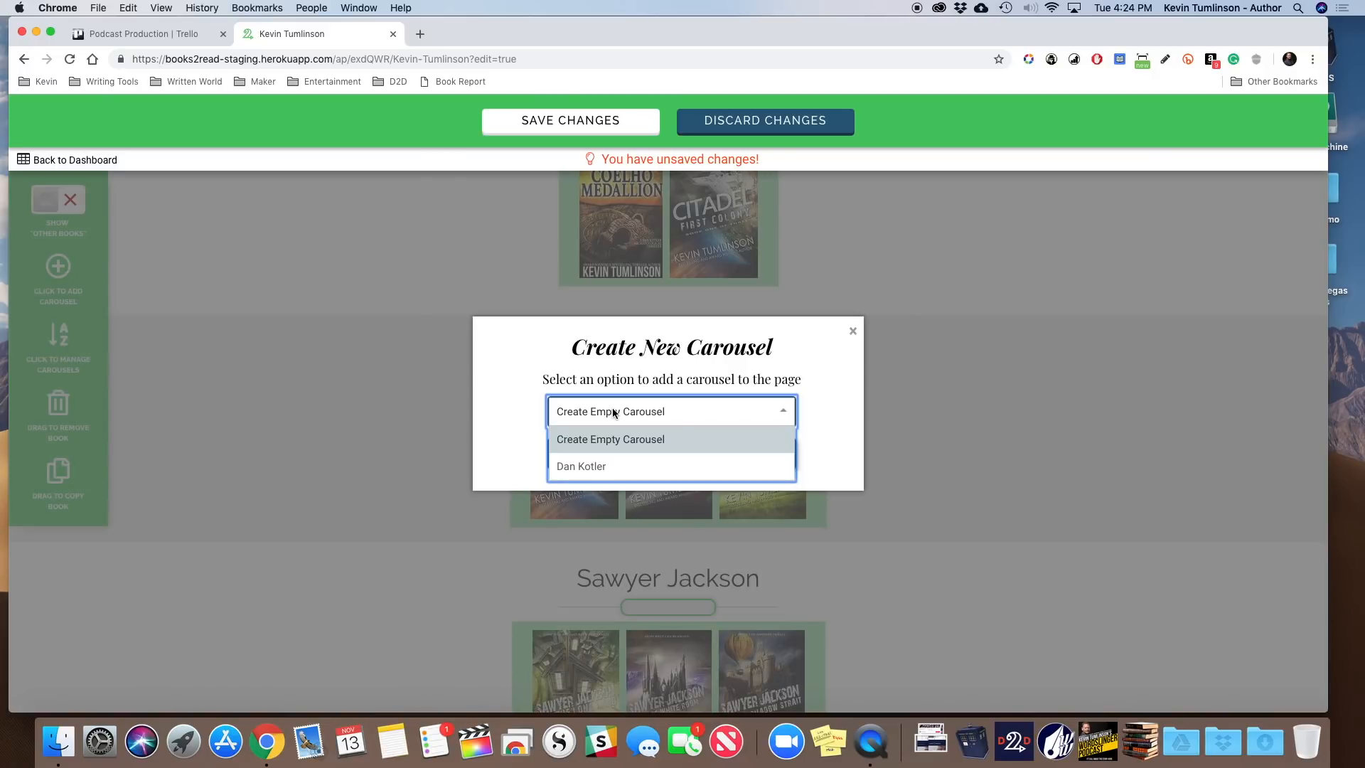
{"action": "left_click", "coordinate": [575, 477]}
{"action": "left_click", "coordinate": [607, 463]}
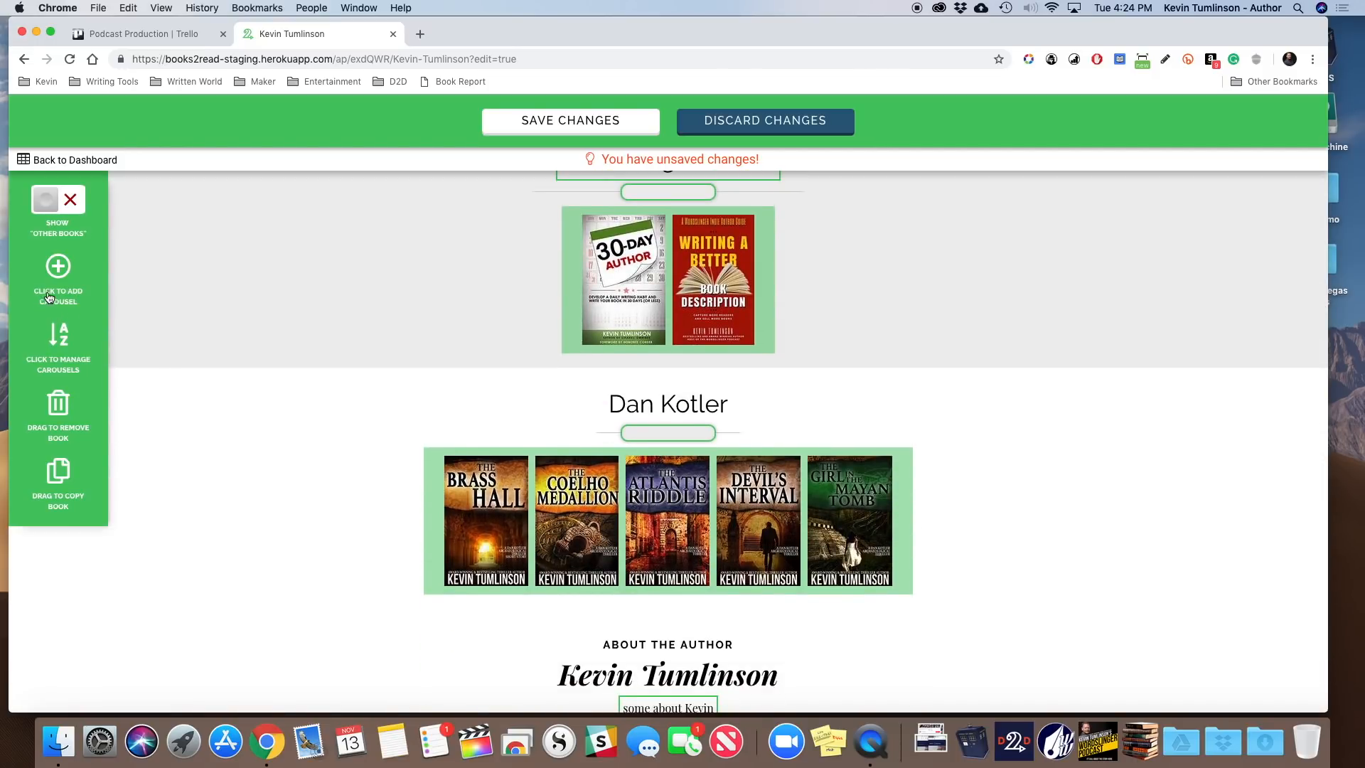
Step: Move the Dan Kotler carousel to second place, directly after Christmas Specials!, and save the carousel order
{"action": "left_click", "coordinate": [58, 345]}
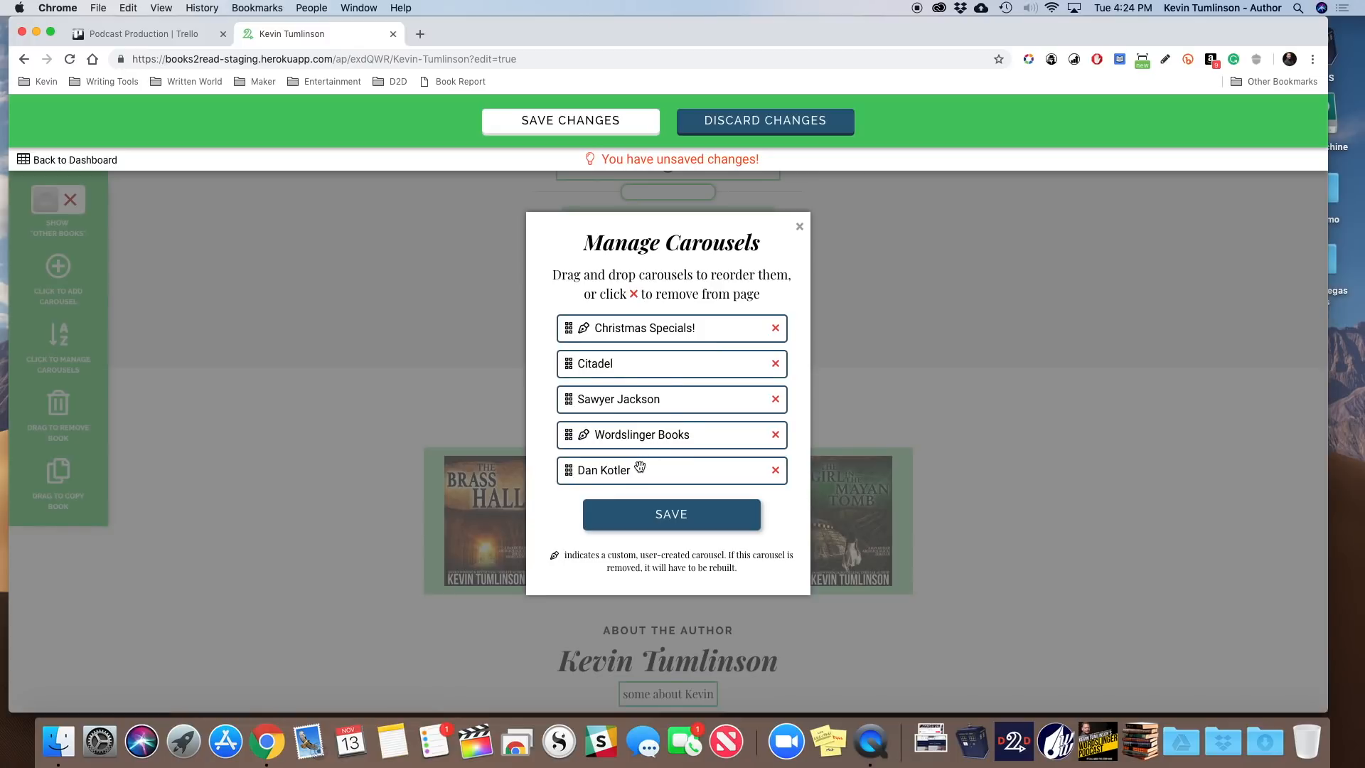
{"action": "left_click_drag", "start_coordinate": [639, 468], "coordinate": [635, 358]}
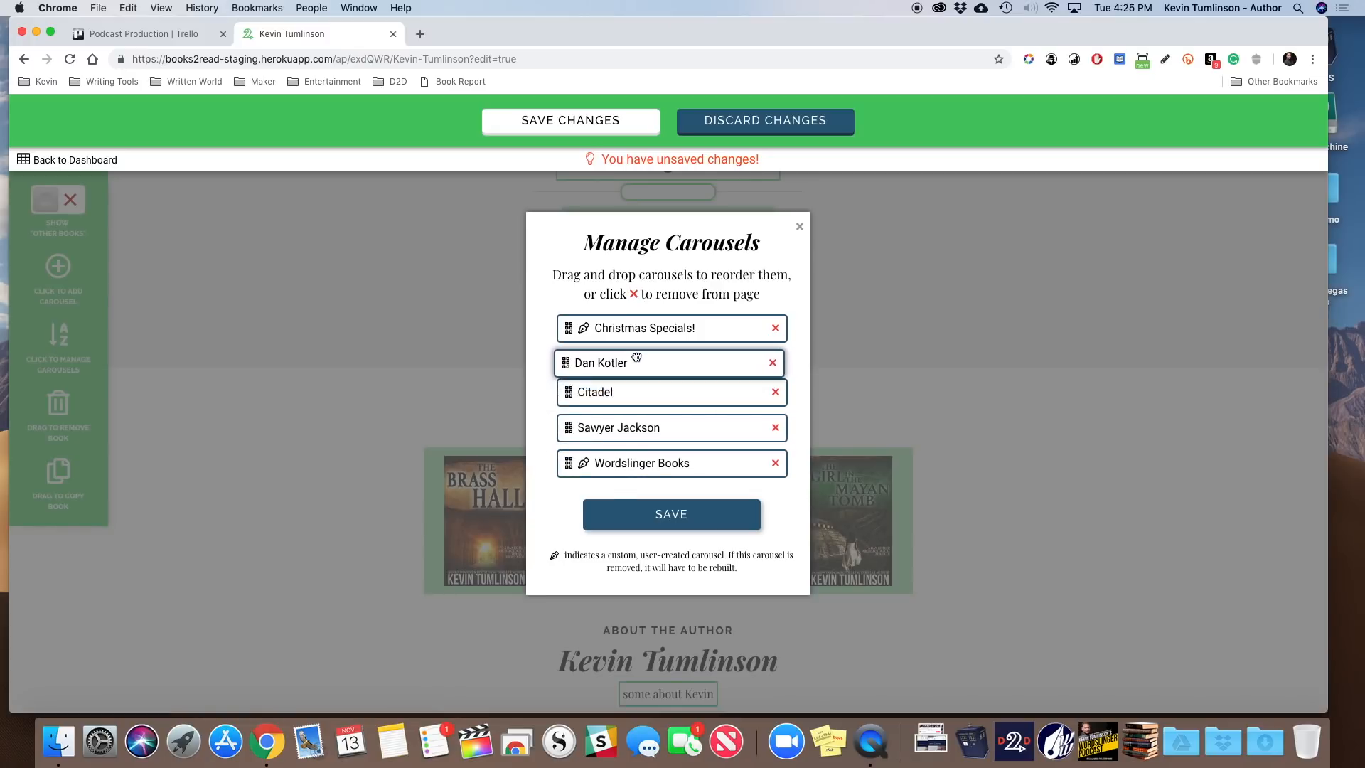
{"action": "left_click", "coordinate": [654, 513]}
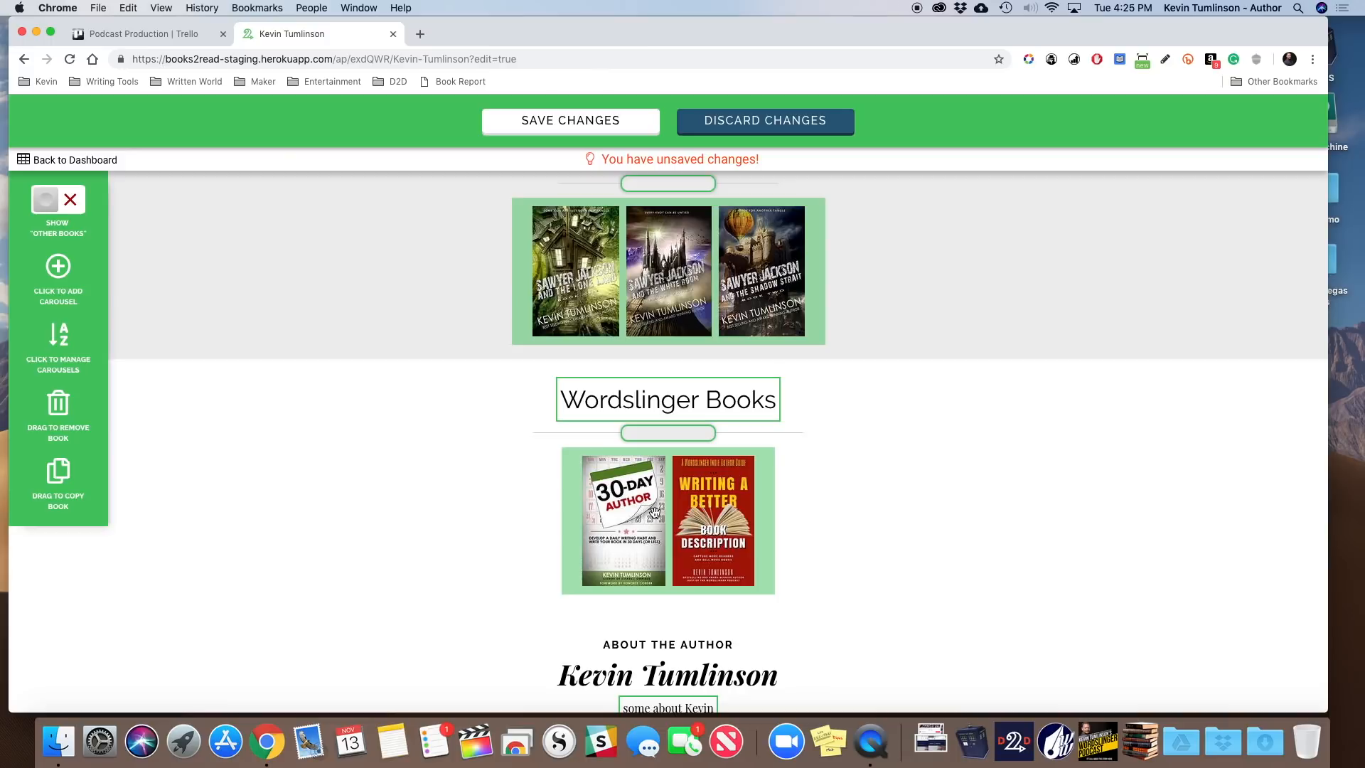
{"action": "scroll", "coordinate": [997, 463], "scroll_direction": "up", "scroll_amount": 3}
{"action": "scroll", "coordinate": [998, 465], "scroll_direction": "up", "scroll_amount": 5}
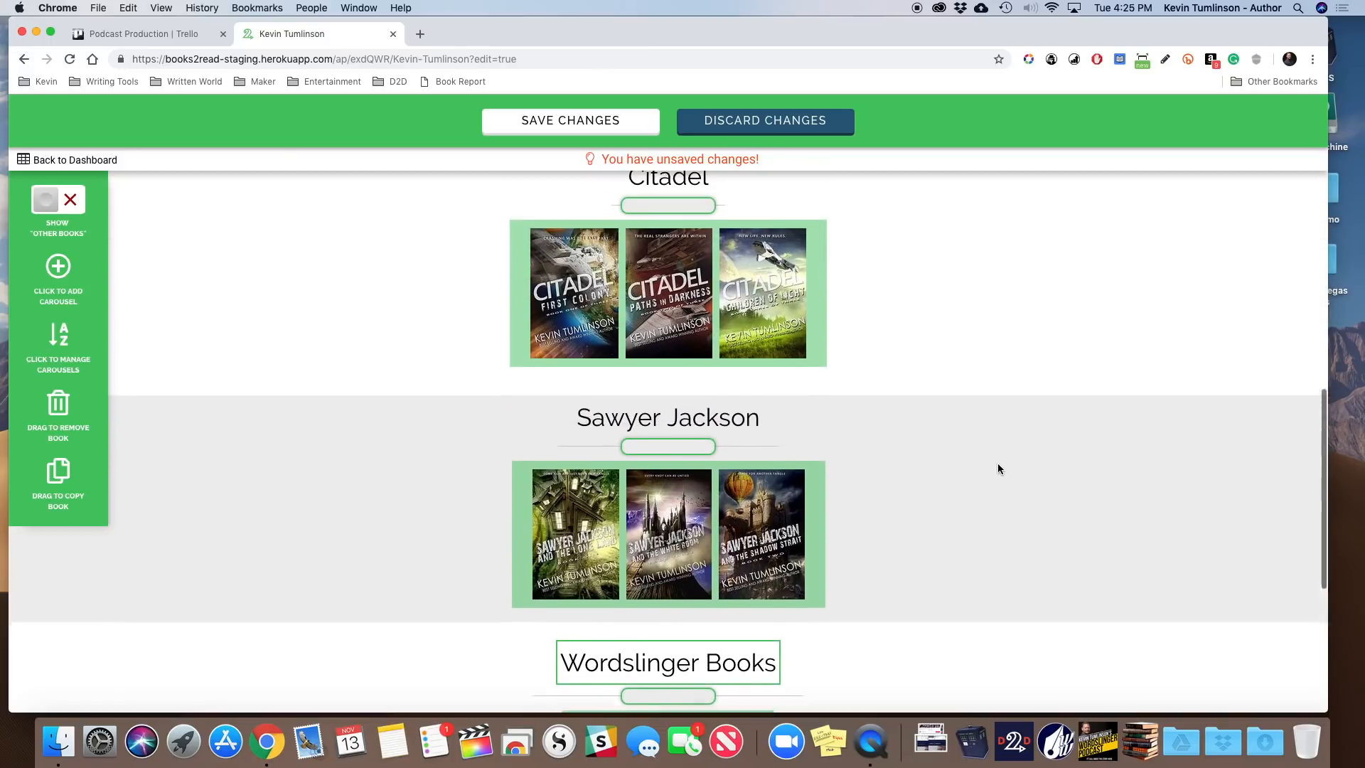
{"action": "scroll", "coordinate": [997, 468], "scroll_direction": "up", "scroll_amount": 2}
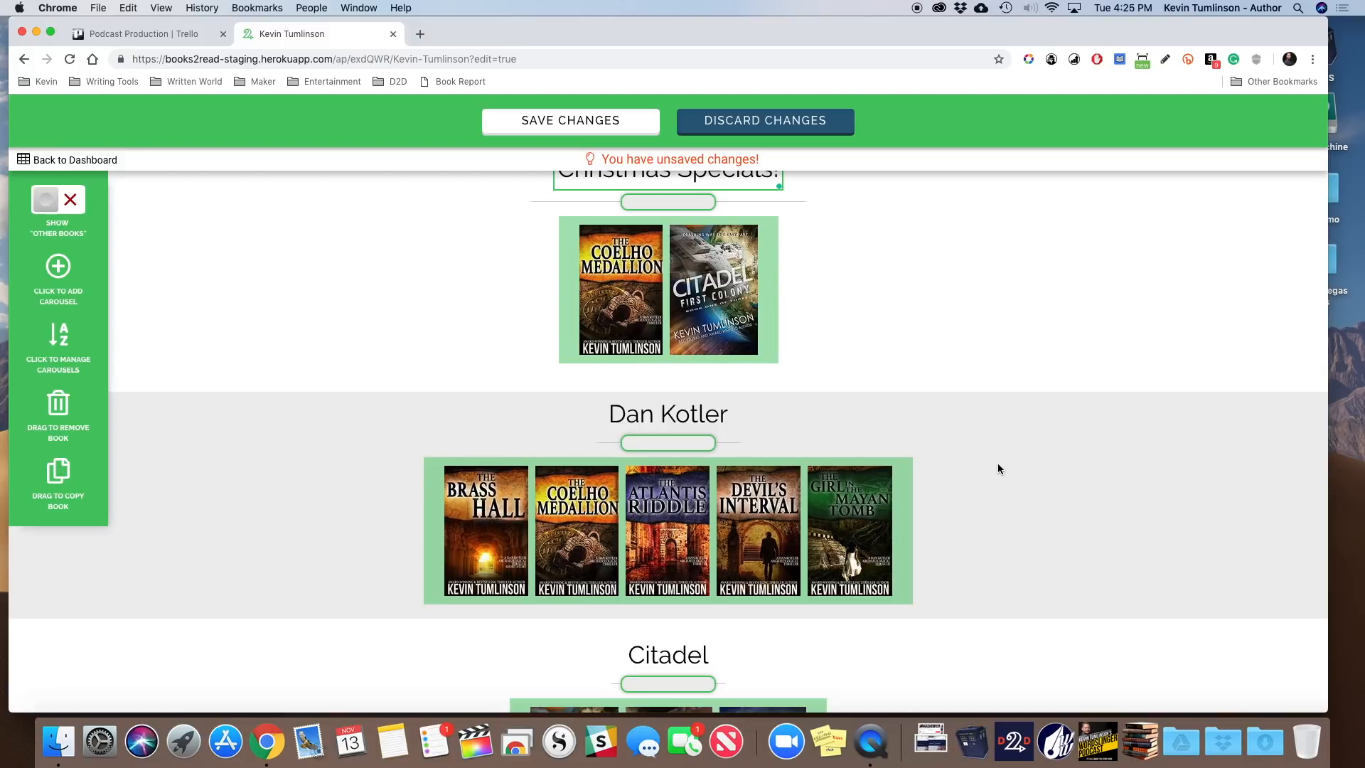
{"action": "scroll", "coordinate": [997, 469], "scroll_direction": "up", "scroll_amount": 4}
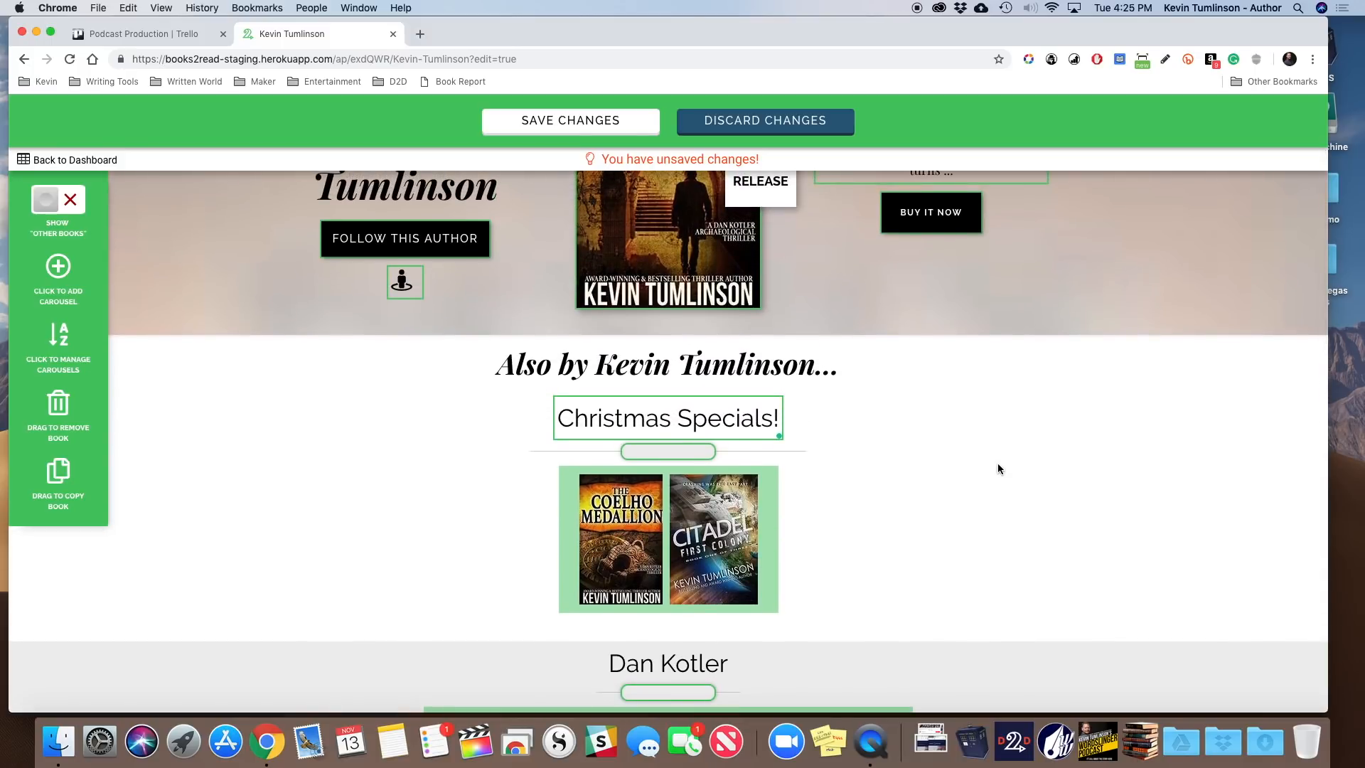
Step: Save the page changes and review the carousel order on the saved author page
{"action": "left_click", "coordinate": [548, 122]}
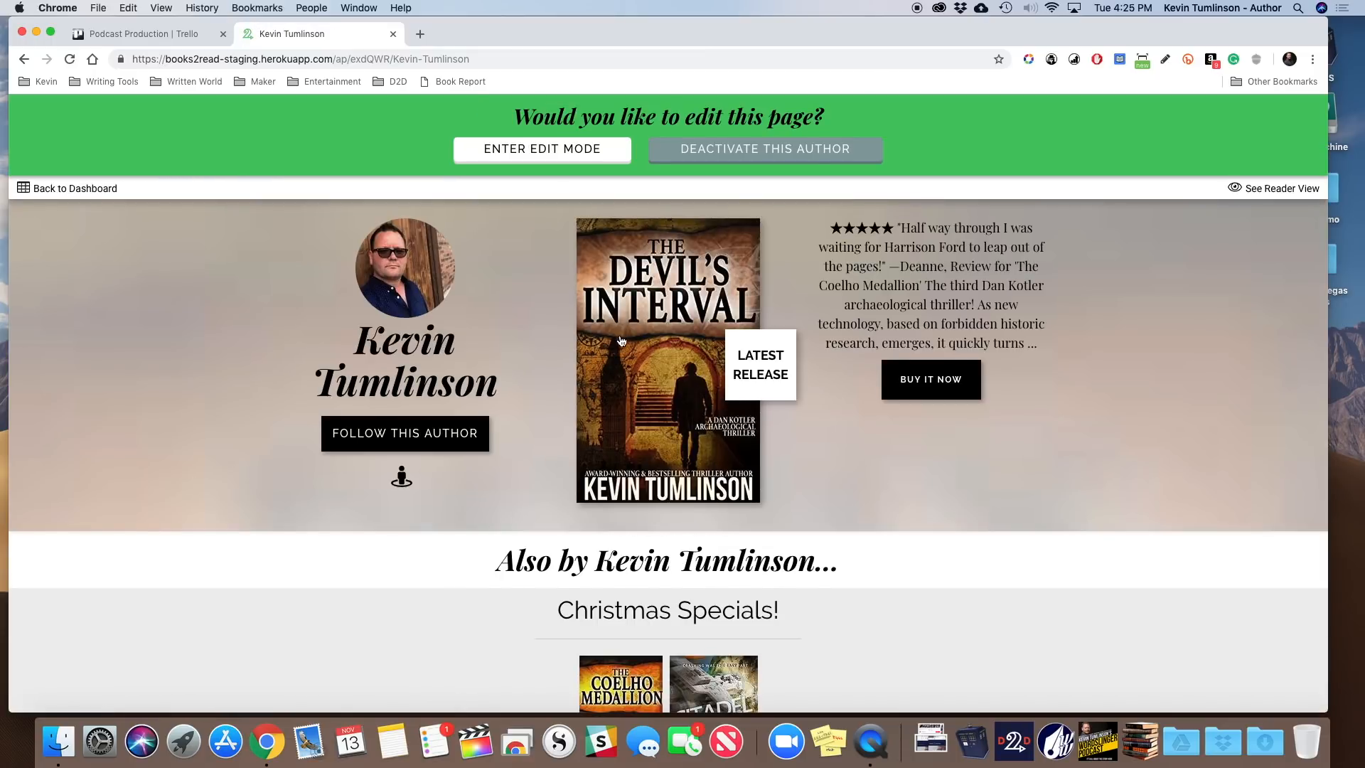
{"action": "scroll", "coordinate": [620, 341], "scroll_direction": "down", "scroll_amount": 5}
{"action": "scroll", "coordinate": [620, 340], "scroll_direction": "down", "scroll_amount": 10}
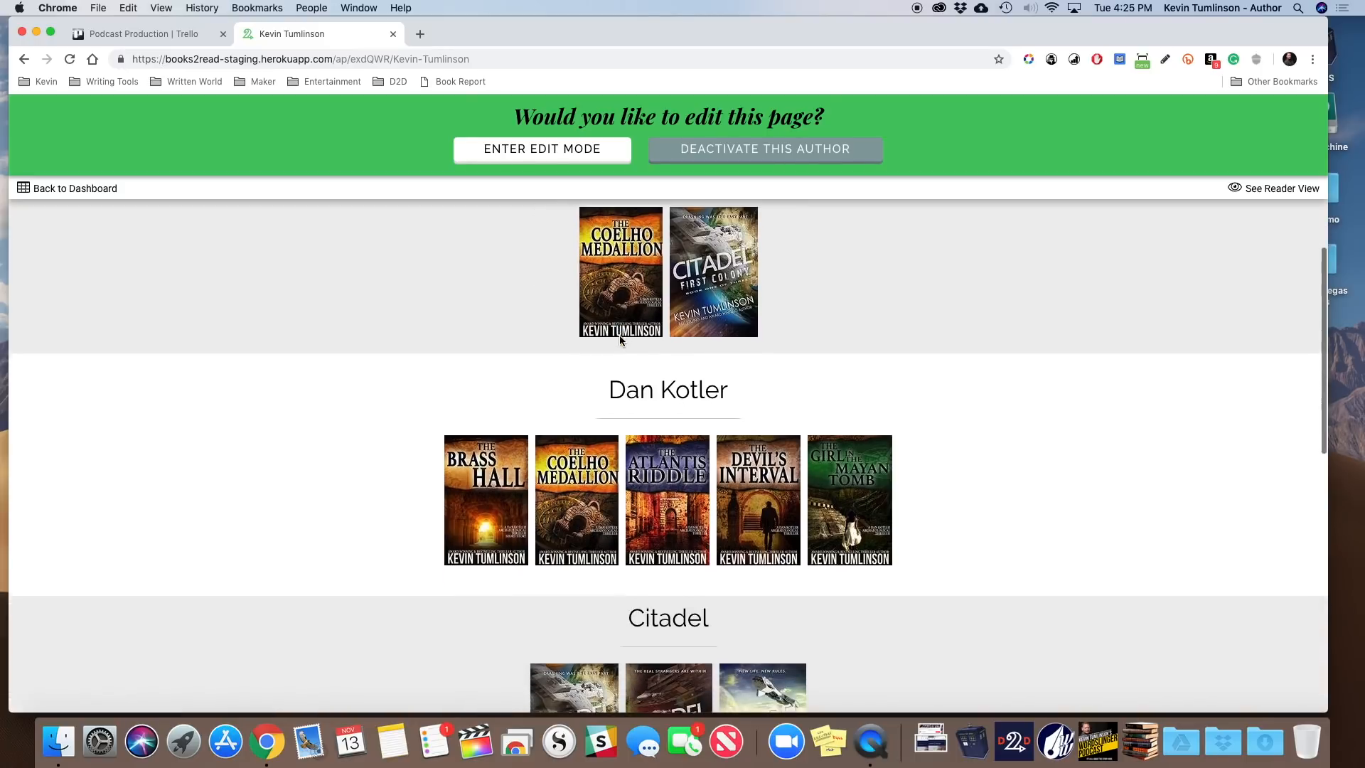
{"action": "scroll", "coordinate": [620, 340], "scroll_direction": "down", "scroll_amount": 5}
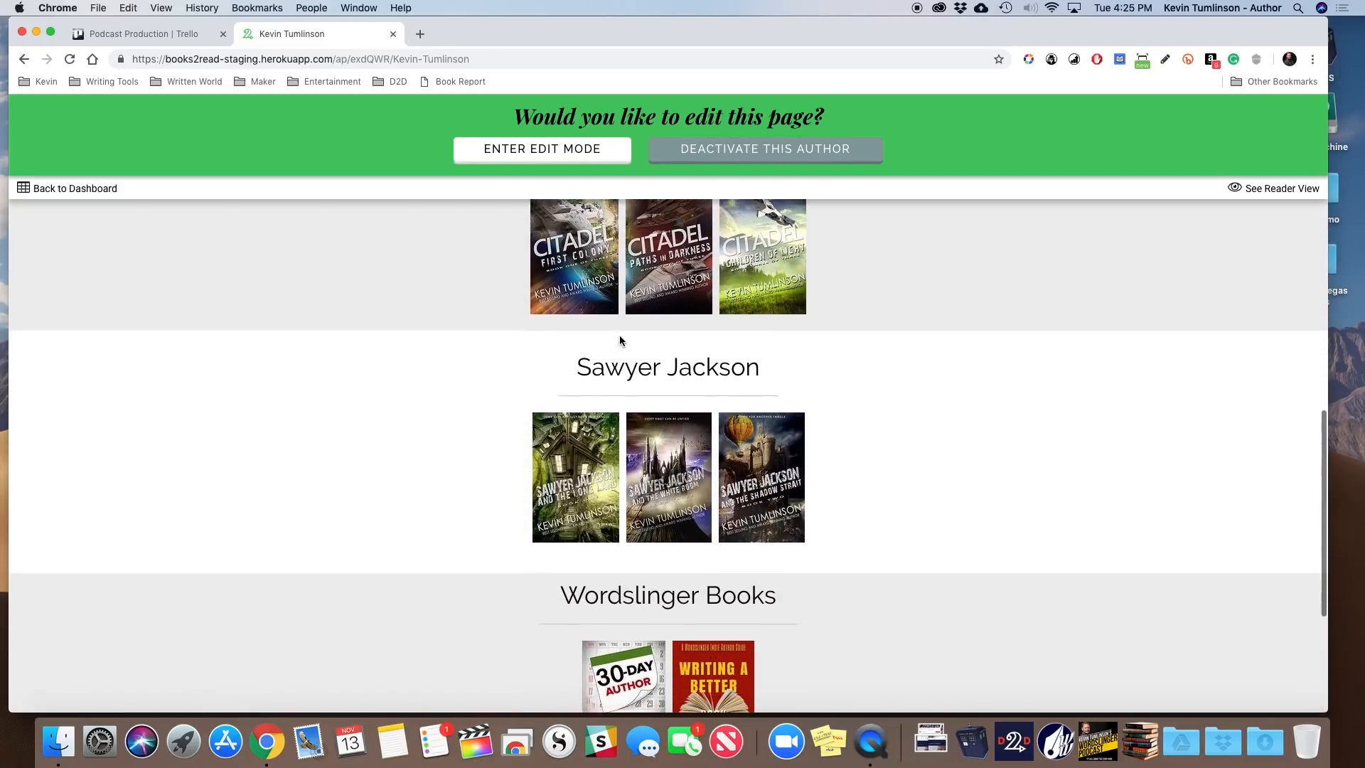
{"action": "scroll", "coordinate": [620, 341], "scroll_direction": "up", "scroll_amount": 14}
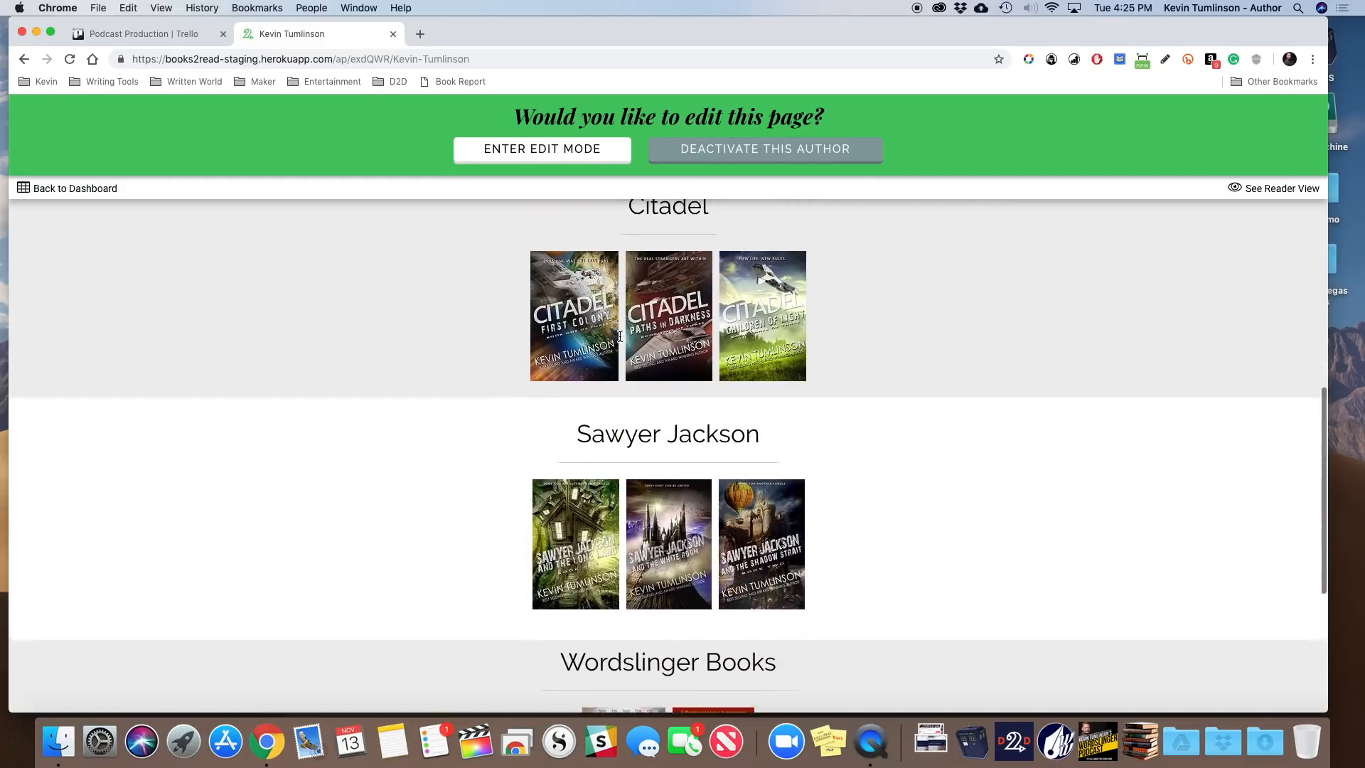
{"action": "scroll", "coordinate": [620, 336], "scroll_direction": "up", "scroll_amount": 8}
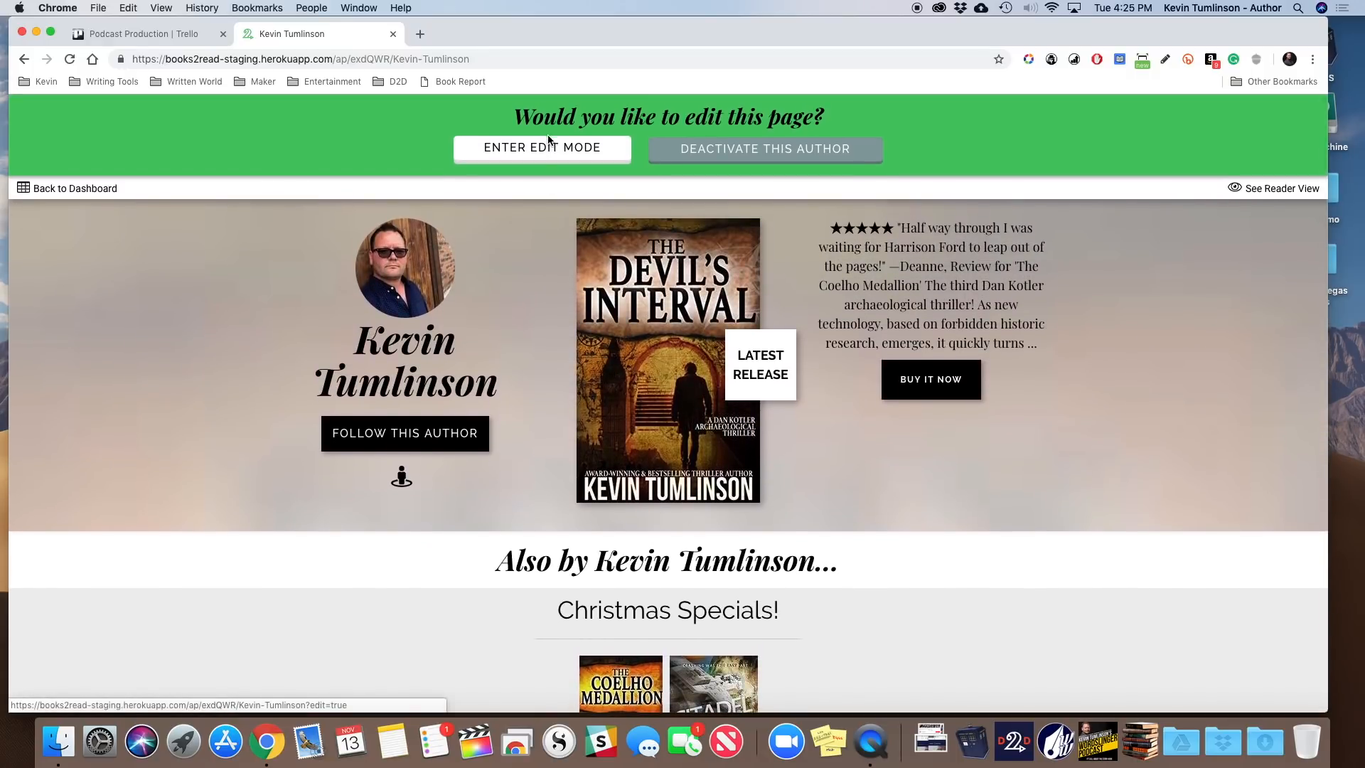
Step: Reopen the author page for editing and look over the carousels and the empty status labels under their titles
{"action": "left_click", "coordinate": [548, 148]}
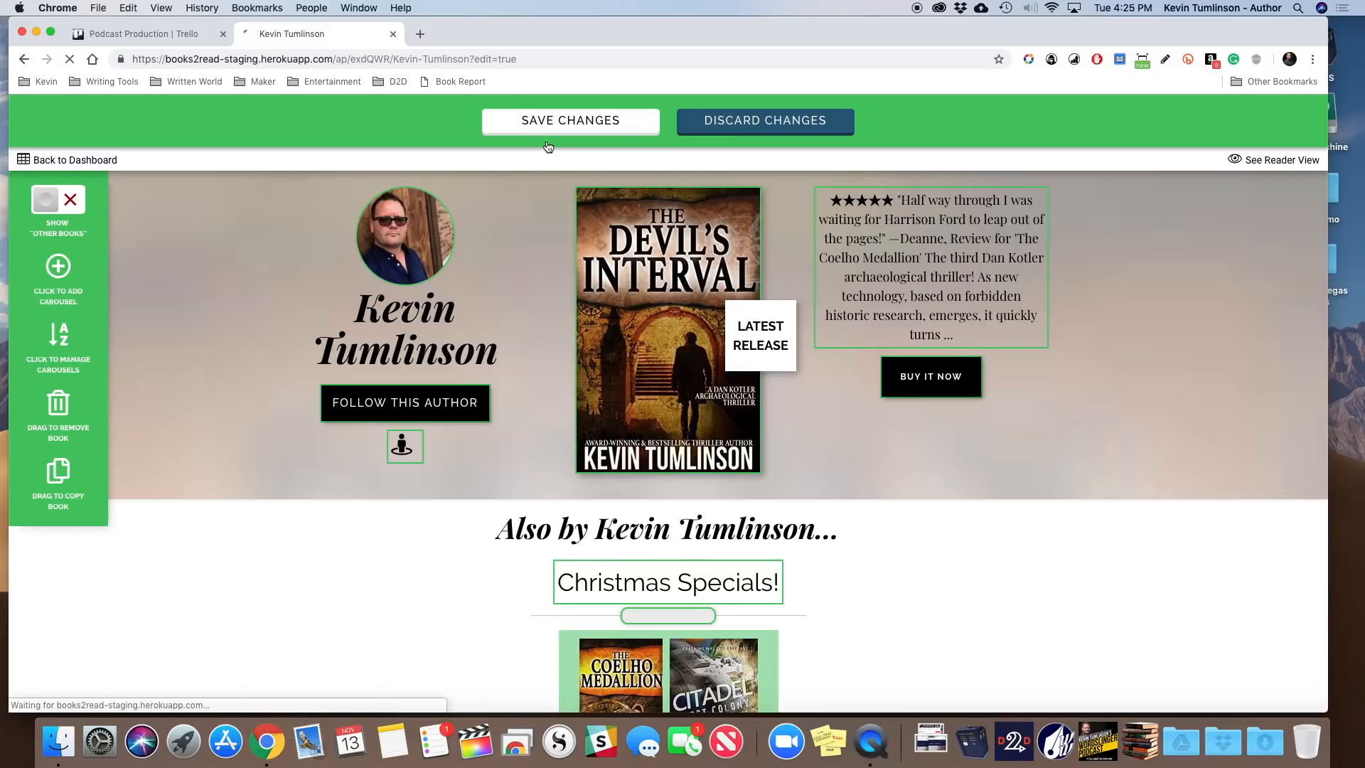
{"action": "scroll", "coordinate": [800, 534], "scroll_direction": "down", "scroll_amount": 5}
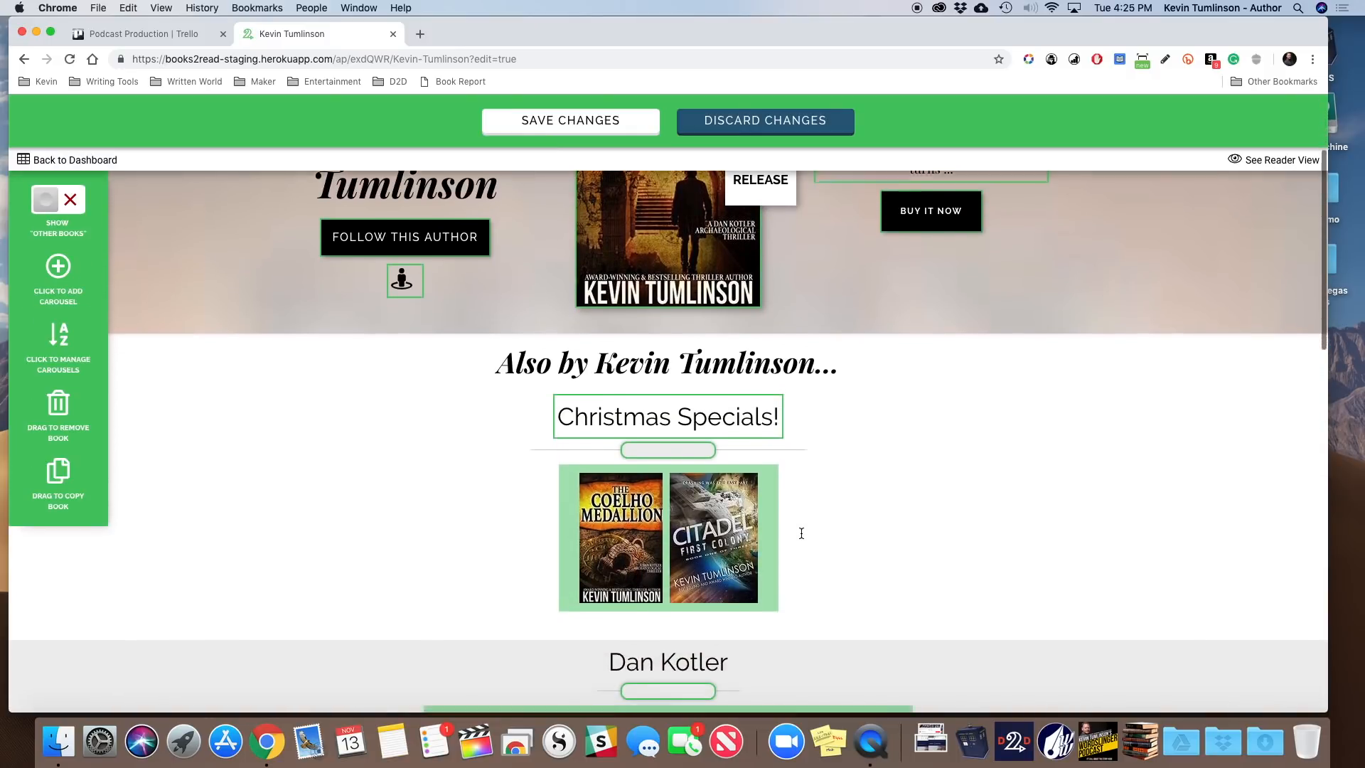
{"action": "scroll", "coordinate": [801, 536], "scroll_direction": "down", "scroll_amount": 5}
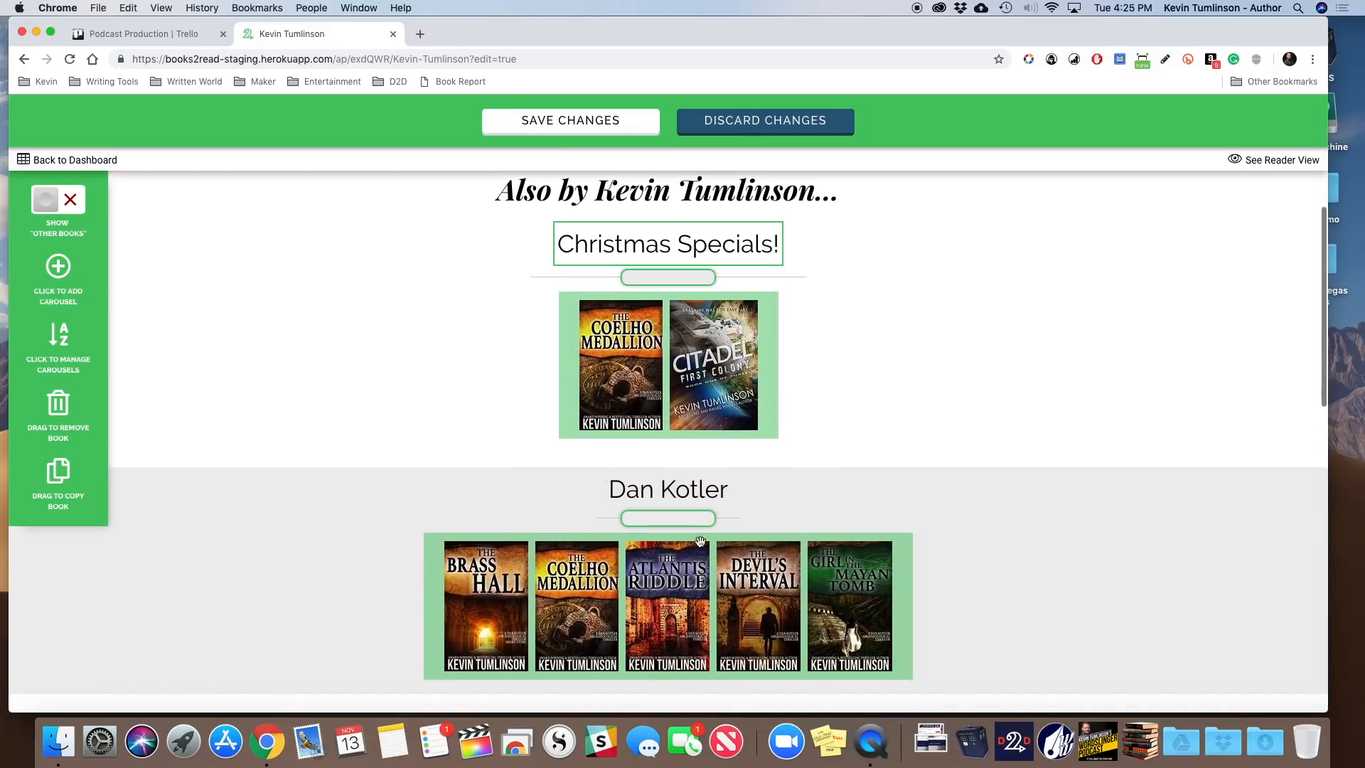
{"action": "scroll", "coordinate": [910, 462], "scroll_direction": "up", "scroll_amount": 10}
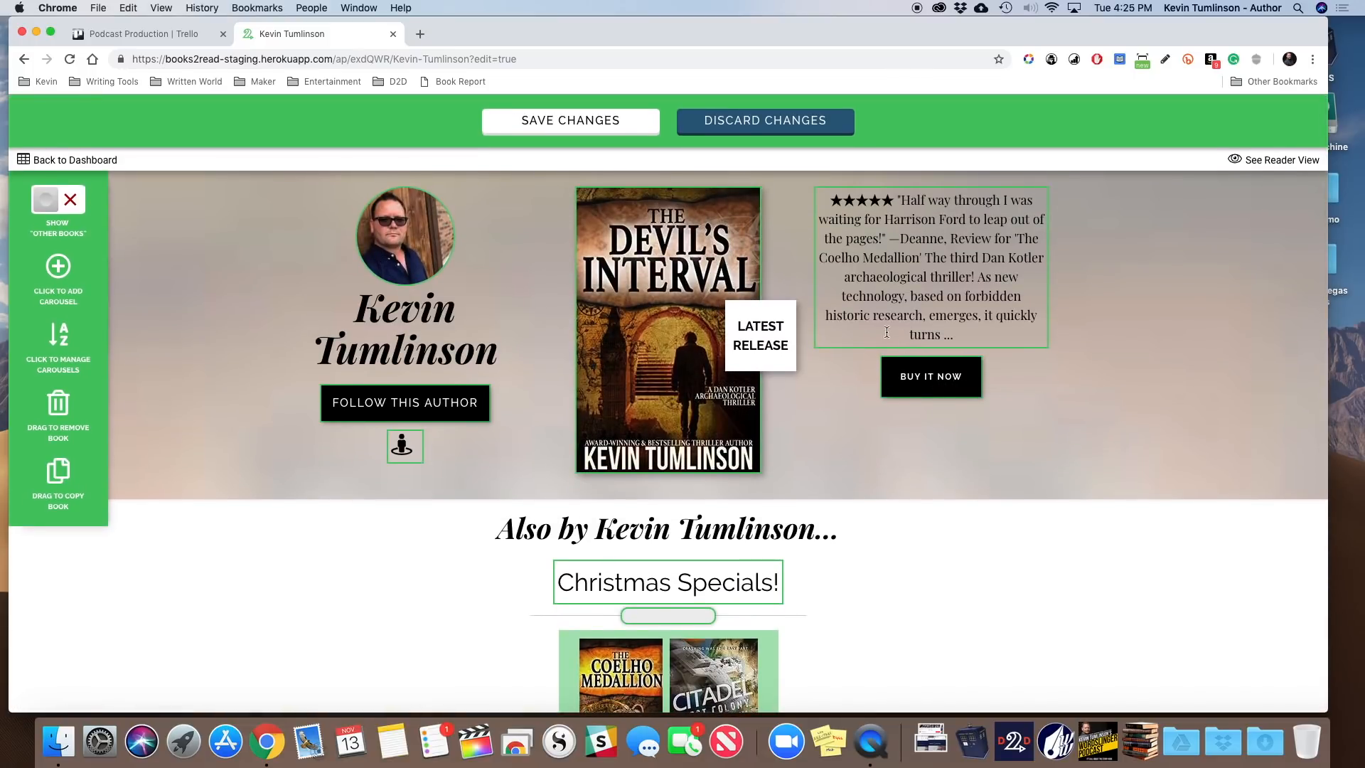
{"action": "scroll", "coordinate": [812, 480], "scroll_direction": "down", "scroll_amount": 9}
{"action": "scroll", "coordinate": [812, 483], "scroll_direction": "down", "scroll_amount": 10}
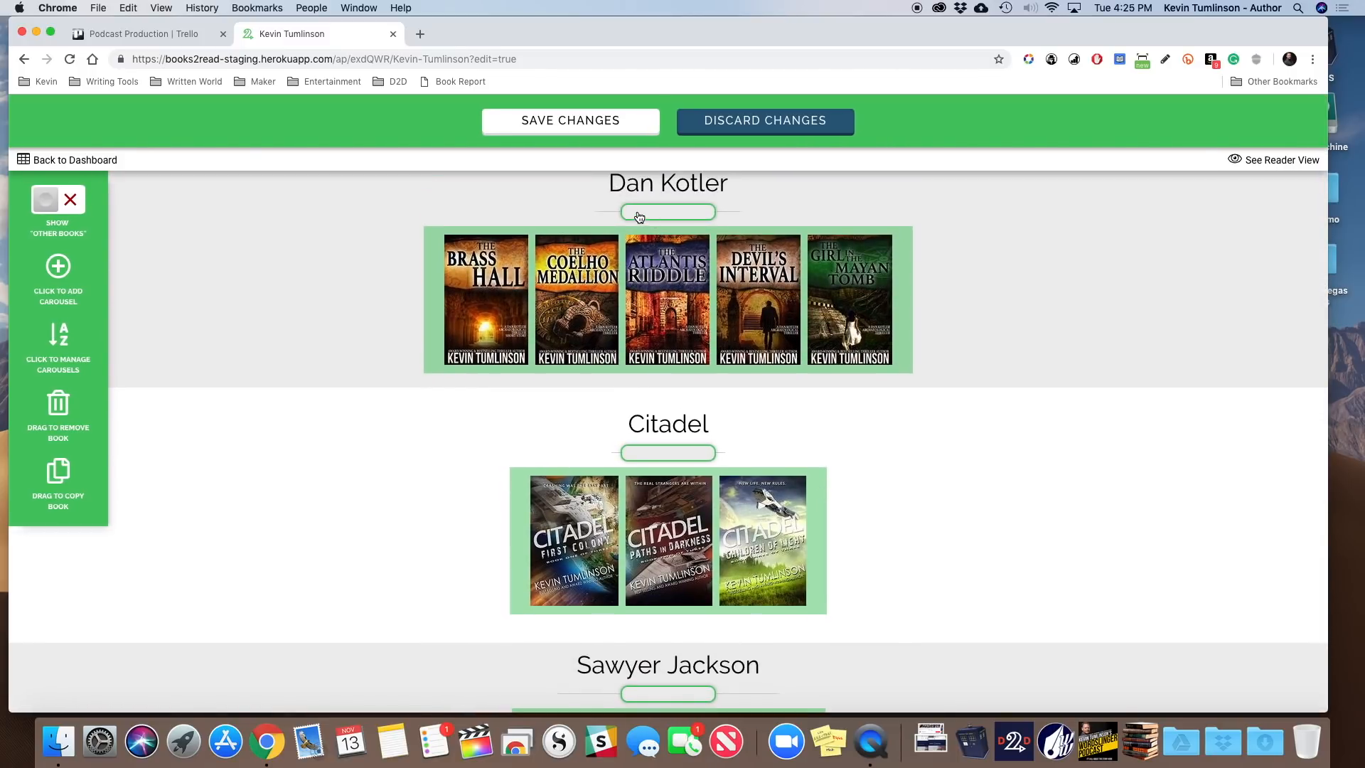
{"action": "scroll", "coordinate": [683, 466], "scroll_direction": "down", "scroll_amount": 8}
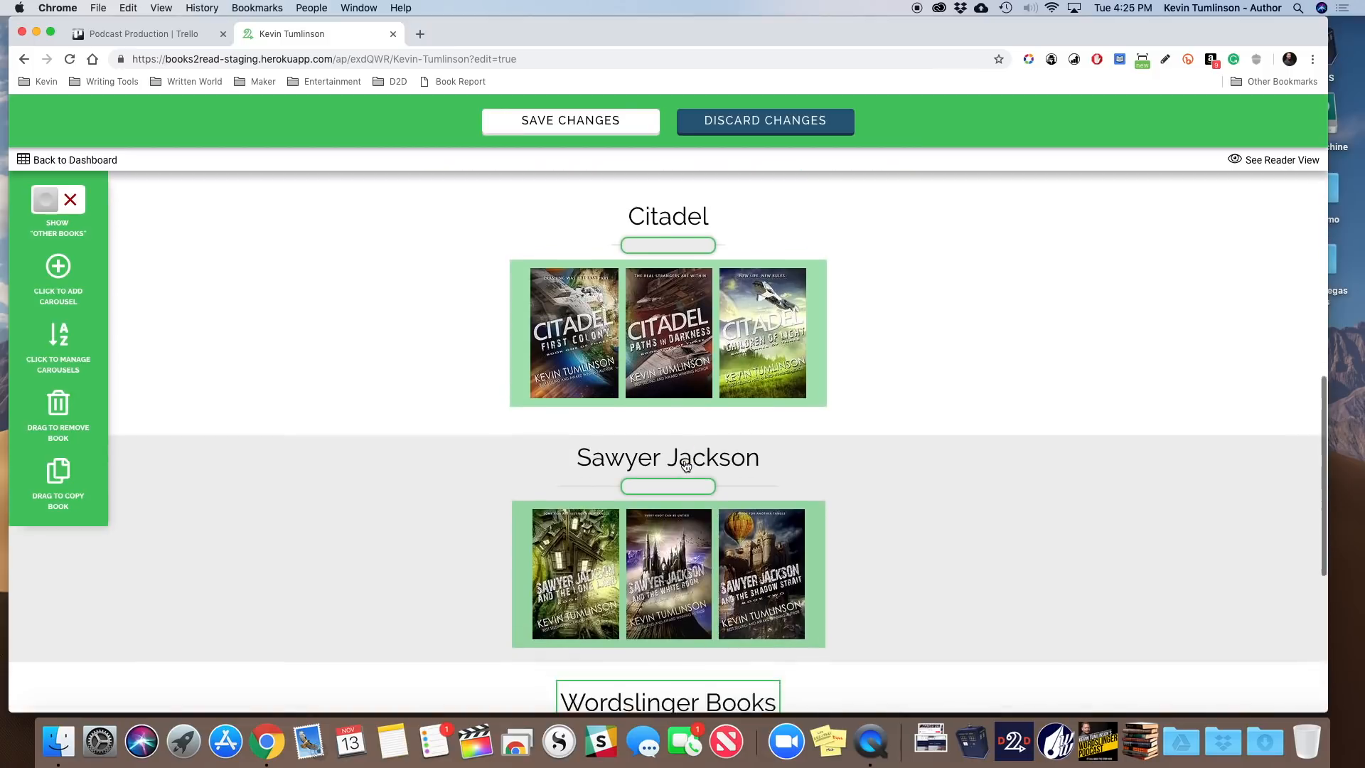
{"action": "scroll", "coordinate": [686, 462], "scroll_direction": "down", "scroll_amount": 7}
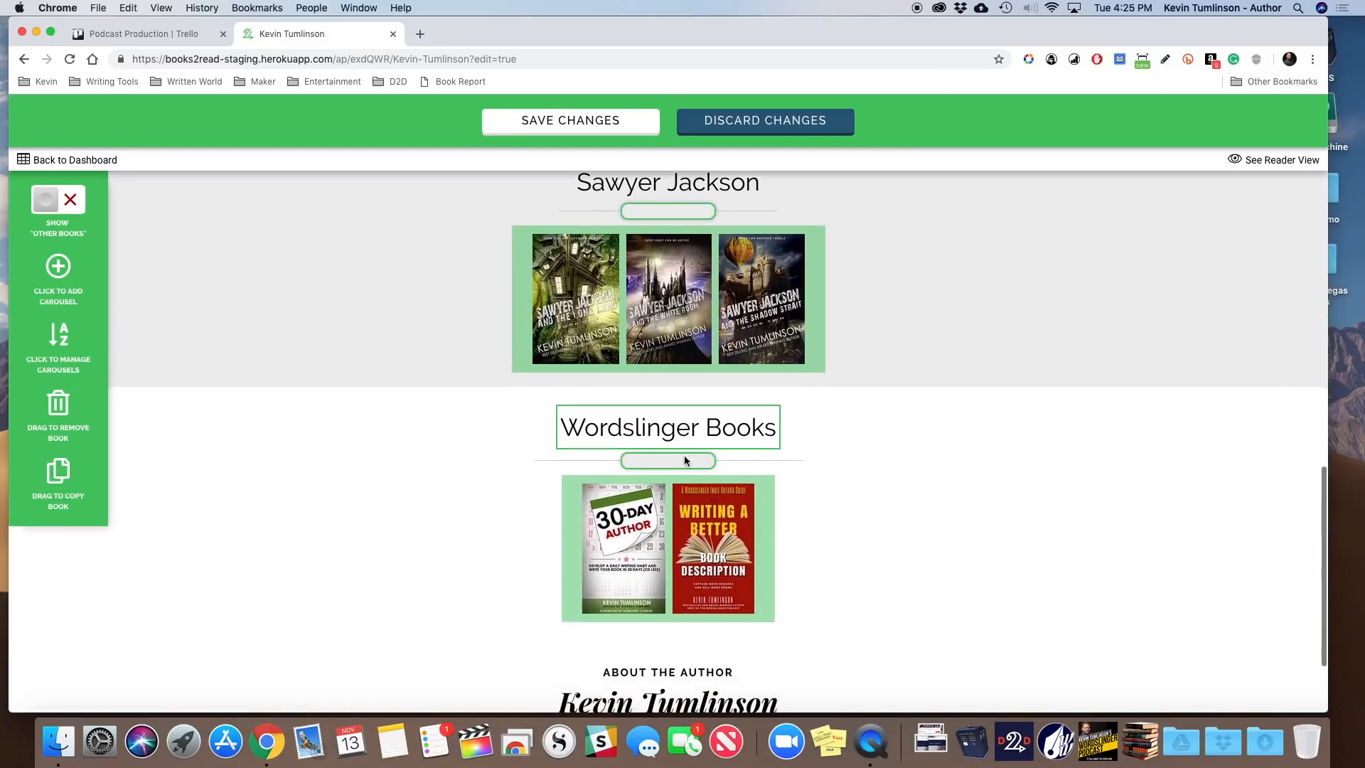
{"action": "scroll", "coordinate": [684, 456], "scroll_direction": "up", "scroll_amount": 10}
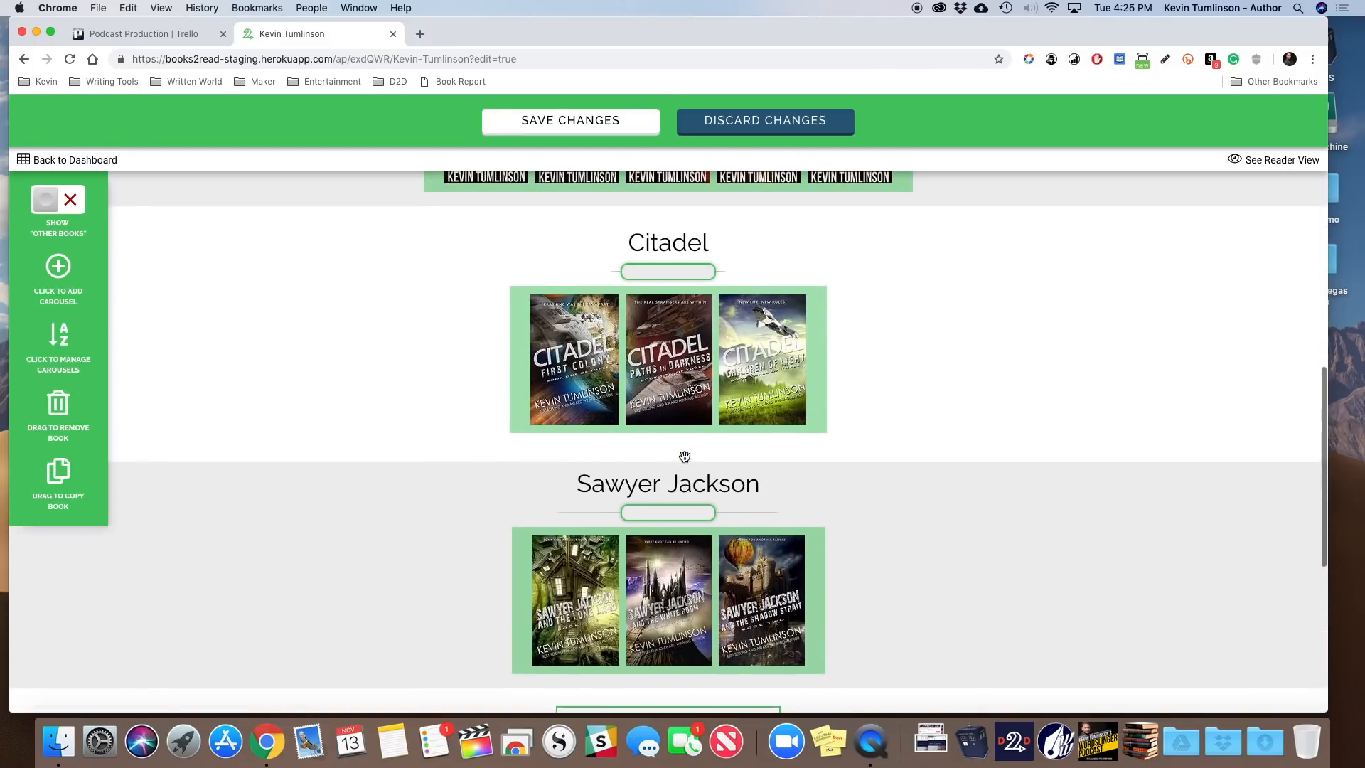
{"action": "scroll", "coordinate": [684, 461], "scroll_direction": "up", "scroll_amount": 5}
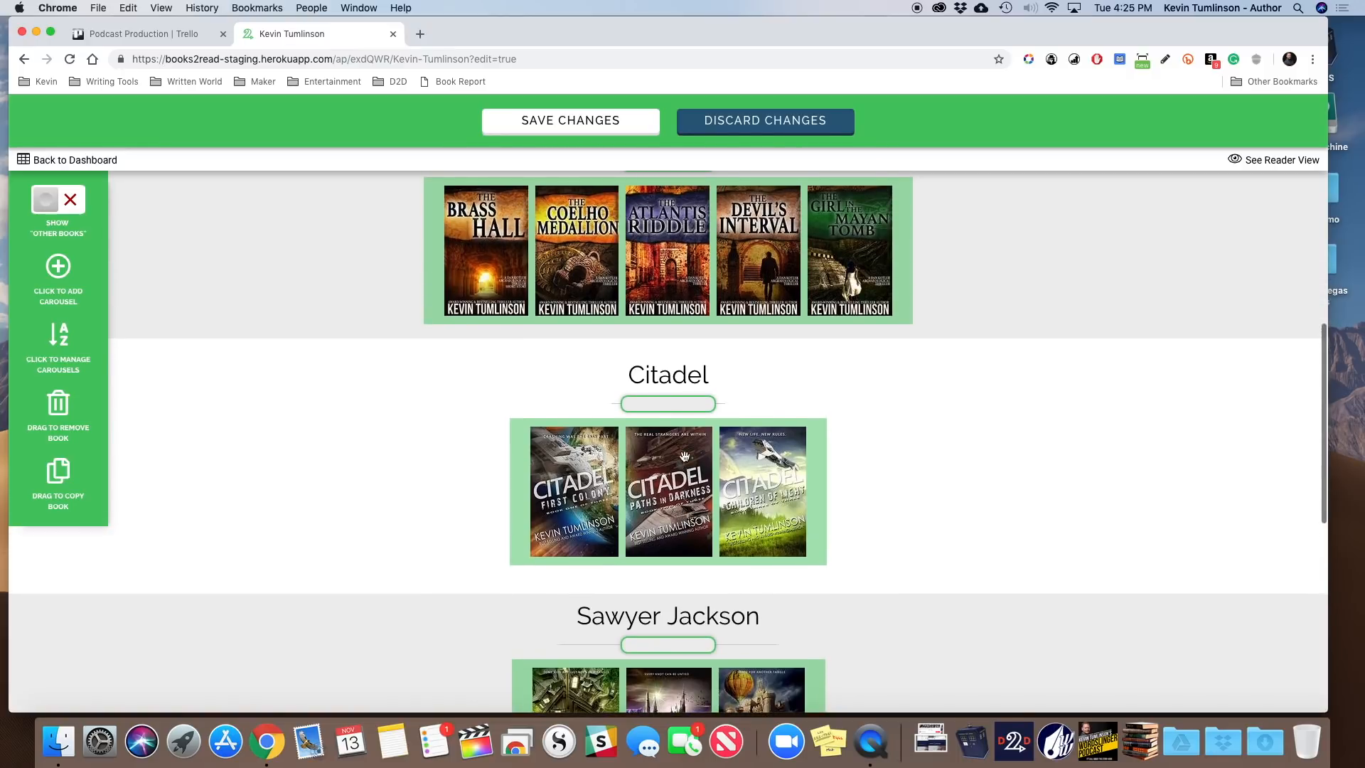
{"action": "scroll", "coordinate": [684, 458], "scroll_direction": "down", "scroll_amount": 2}
{"action": "scroll", "coordinate": [684, 456], "scroll_direction": "down", "scroll_amount": 3}
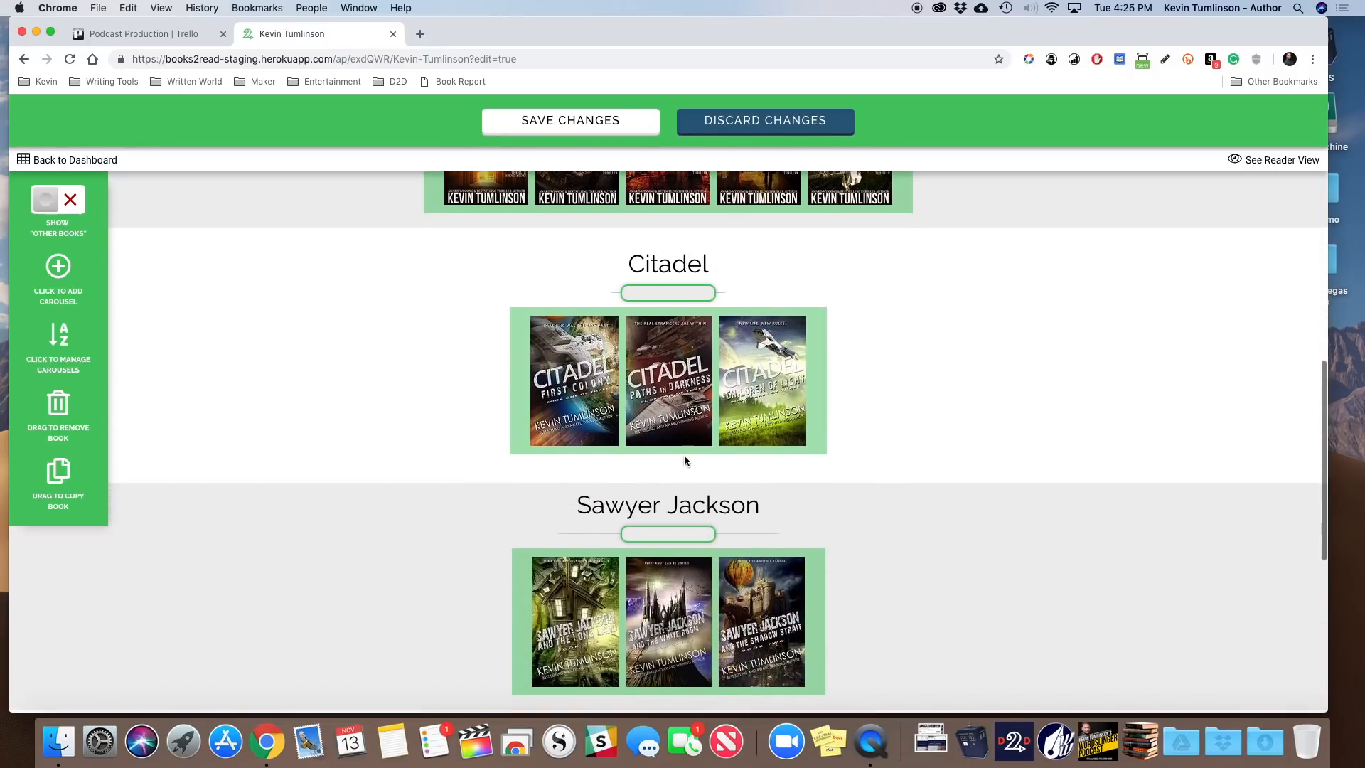
{"action": "scroll", "coordinate": [684, 458], "scroll_direction": "up", "scroll_amount": 8}
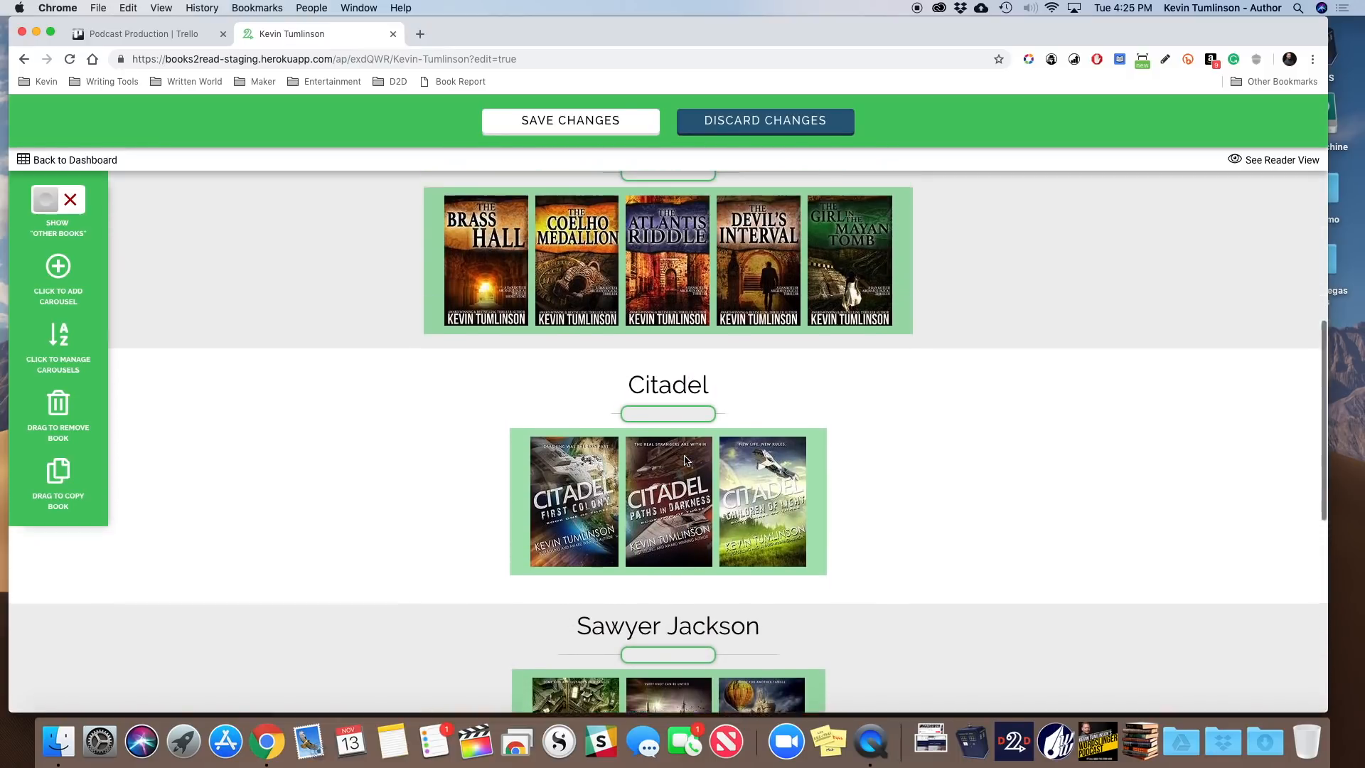
{"action": "scroll", "coordinate": [684, 455], "scroll_direction": "up", "scroll_amount": 3}
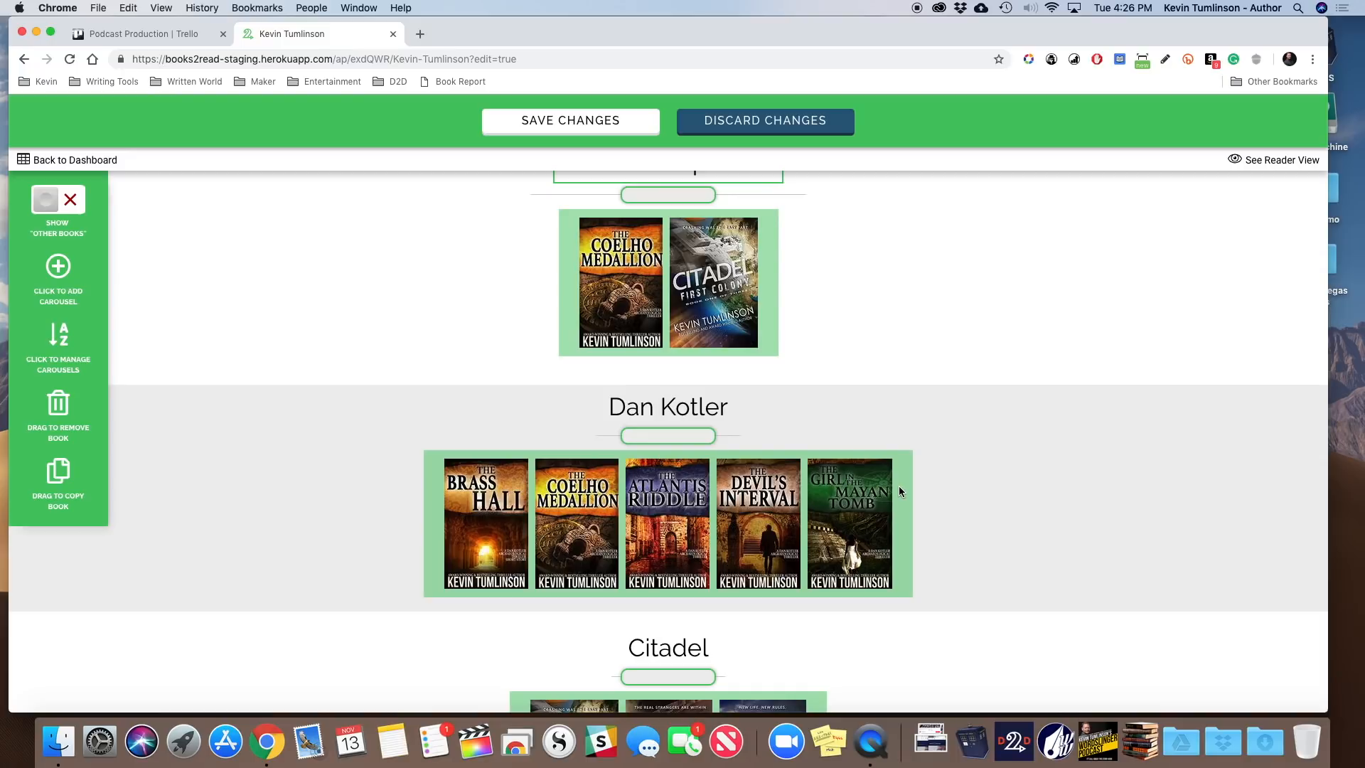
{"action": "left_click", "coordinate": [680, 437]}
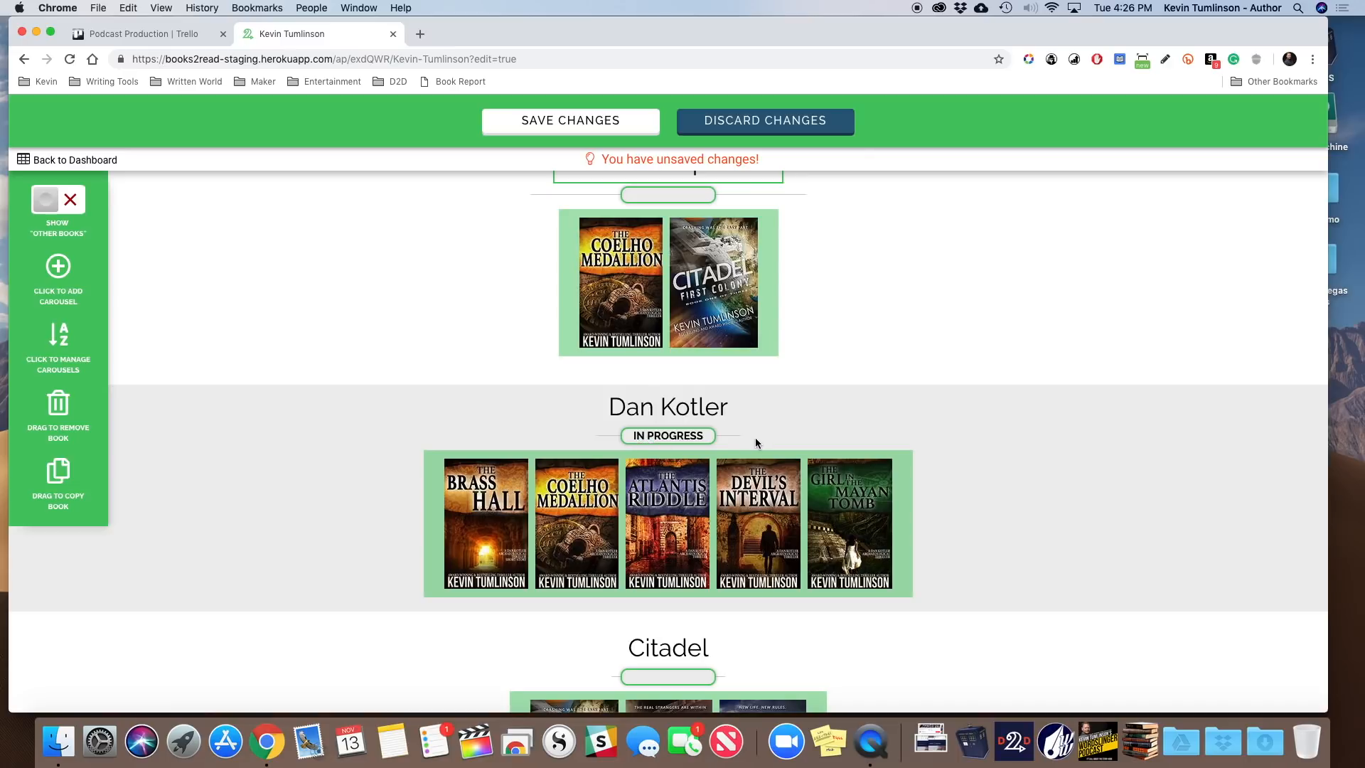
{"action": "scroll", "coordinate": [756, 437], "scroll_direction": "down", "scroll_amount": 2}
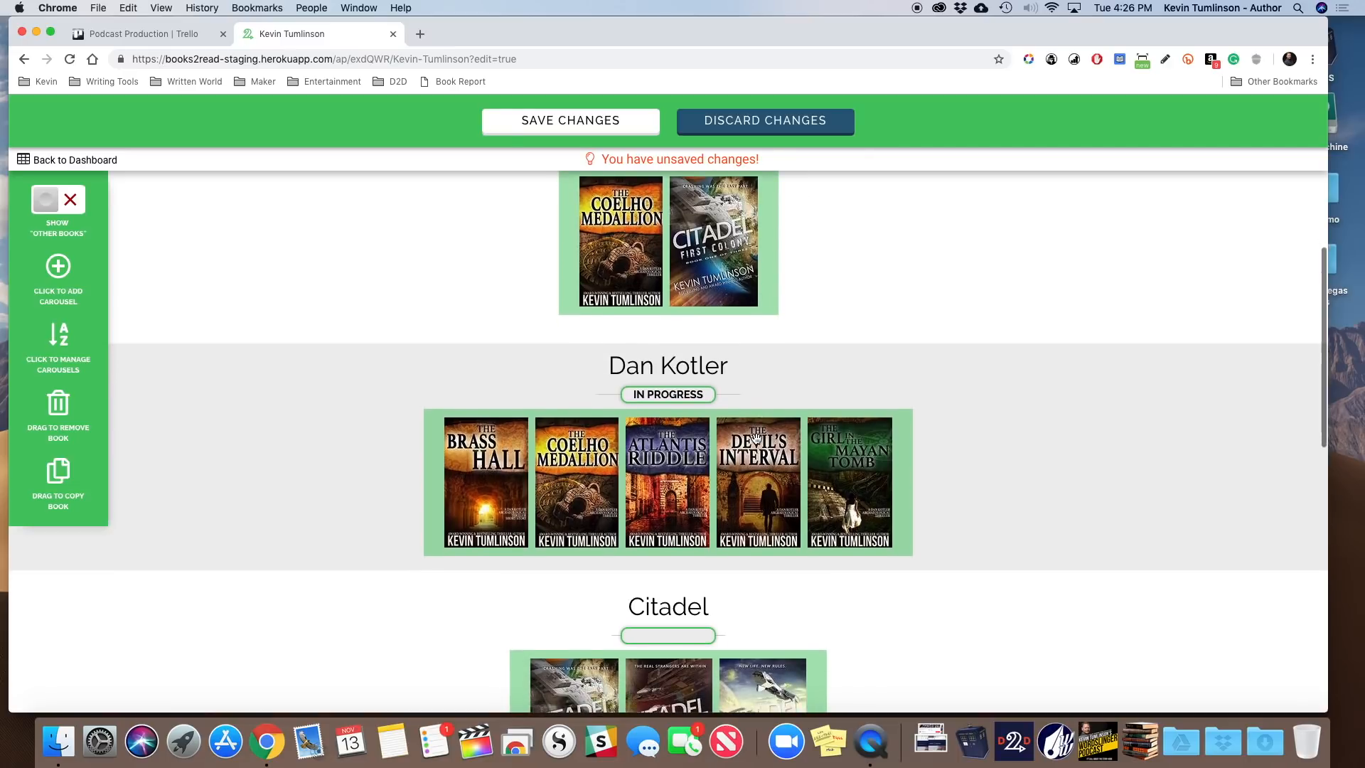
{"action": "scroll", "coordinate": [756, 437], "scroll_direction": "down", "scroll_amount": 5}
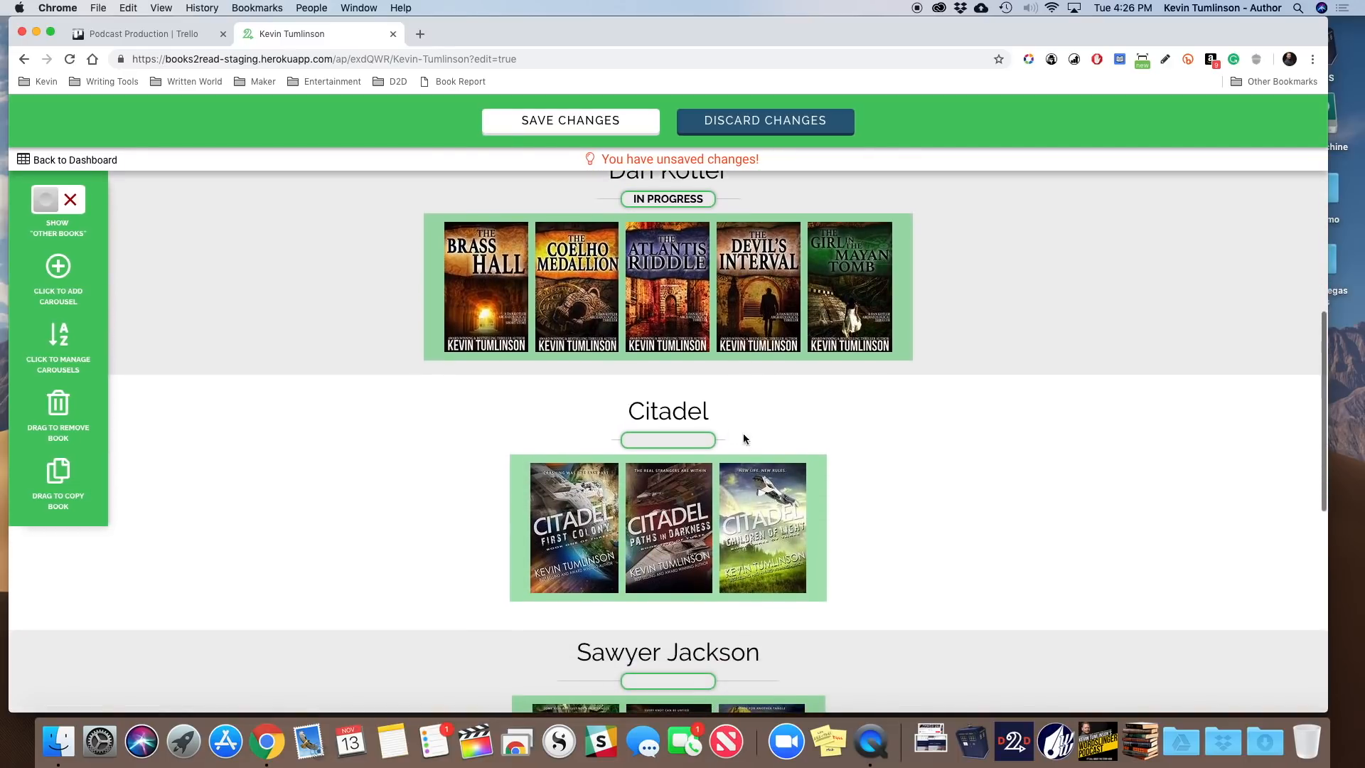
{"action": "left_click", "coordinate": [678, 442]}
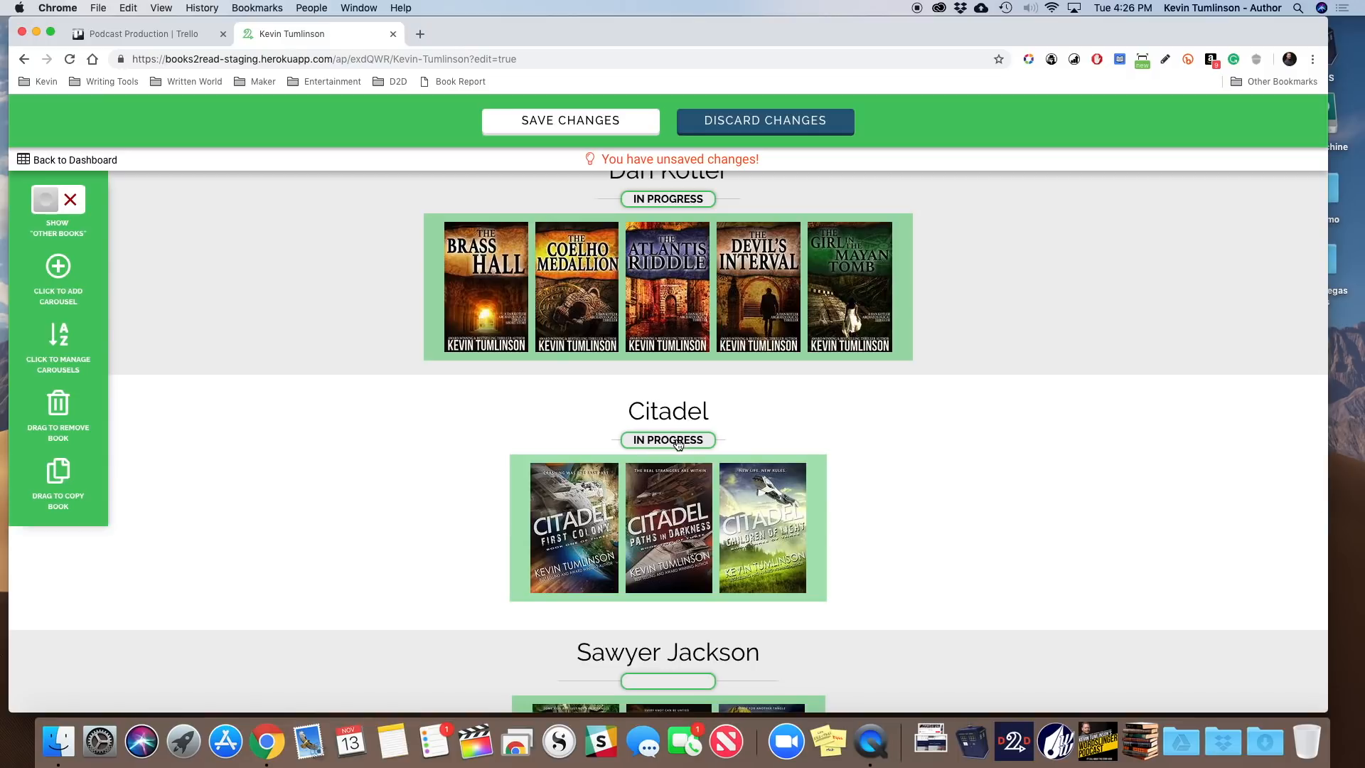
{"action": "left_click", "coordinate": [678, 442]}
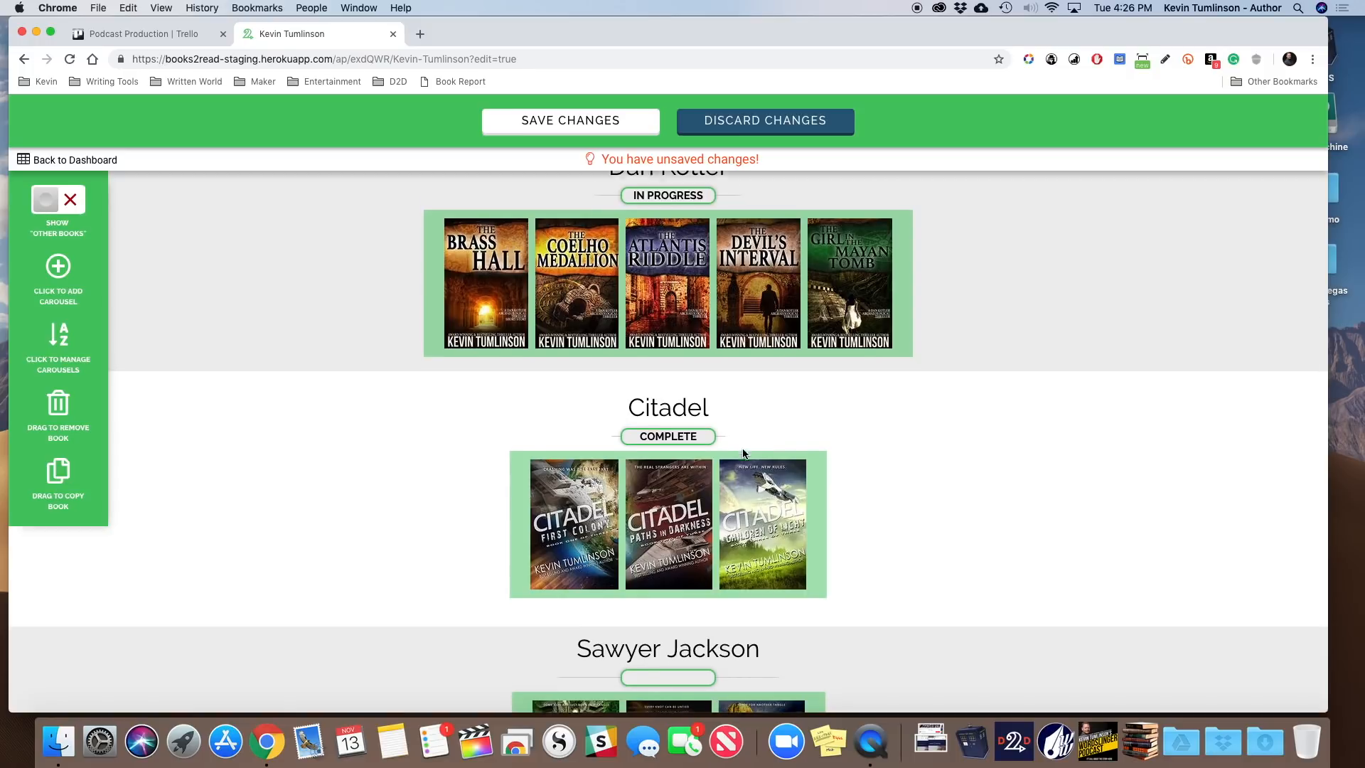
{"action": "scroll", "coordinate": [739, 451], "scroll_direction": "down", "scroll_amount": 3}
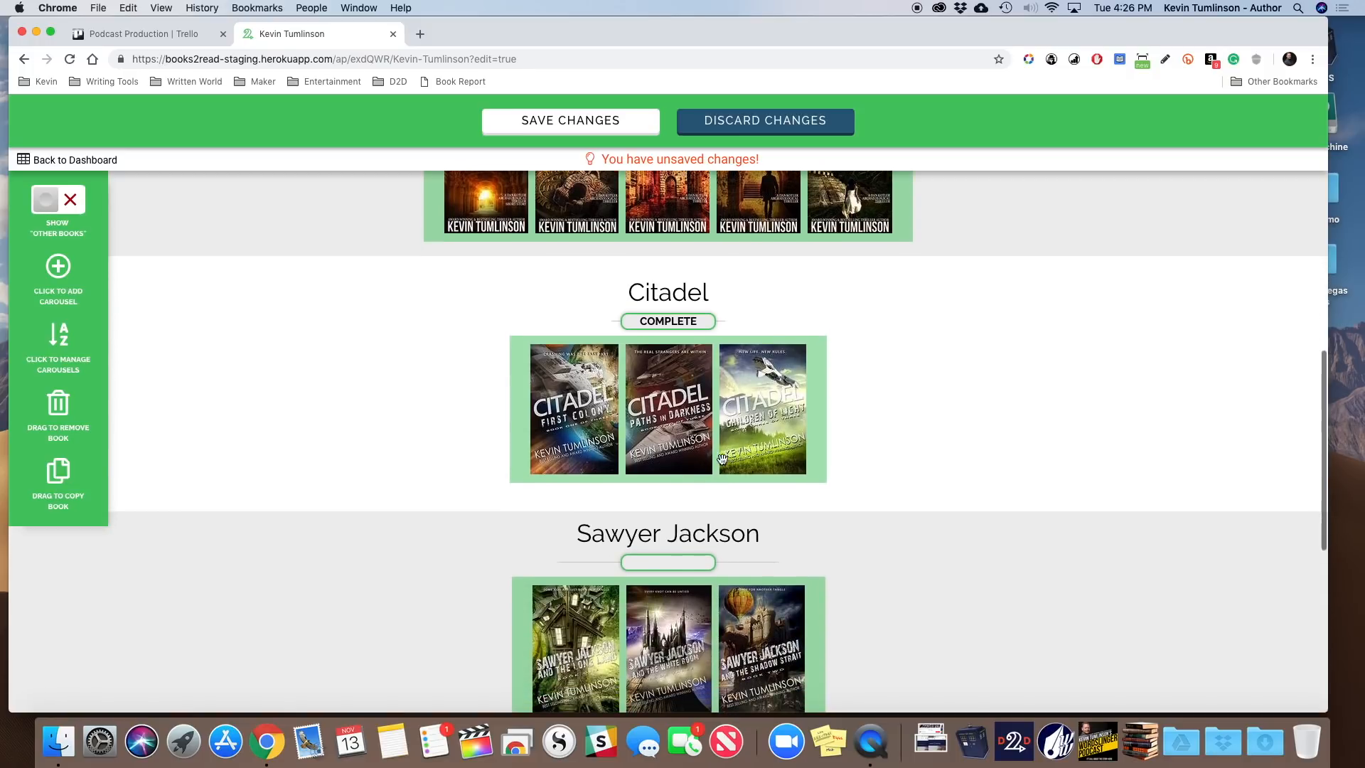
{"action": "left_click", "coordinate": [658, 566]}
{"action": "scroll", "coordinate": [748, 562], "scroll_direction": "down", "scroll_amount": 10}
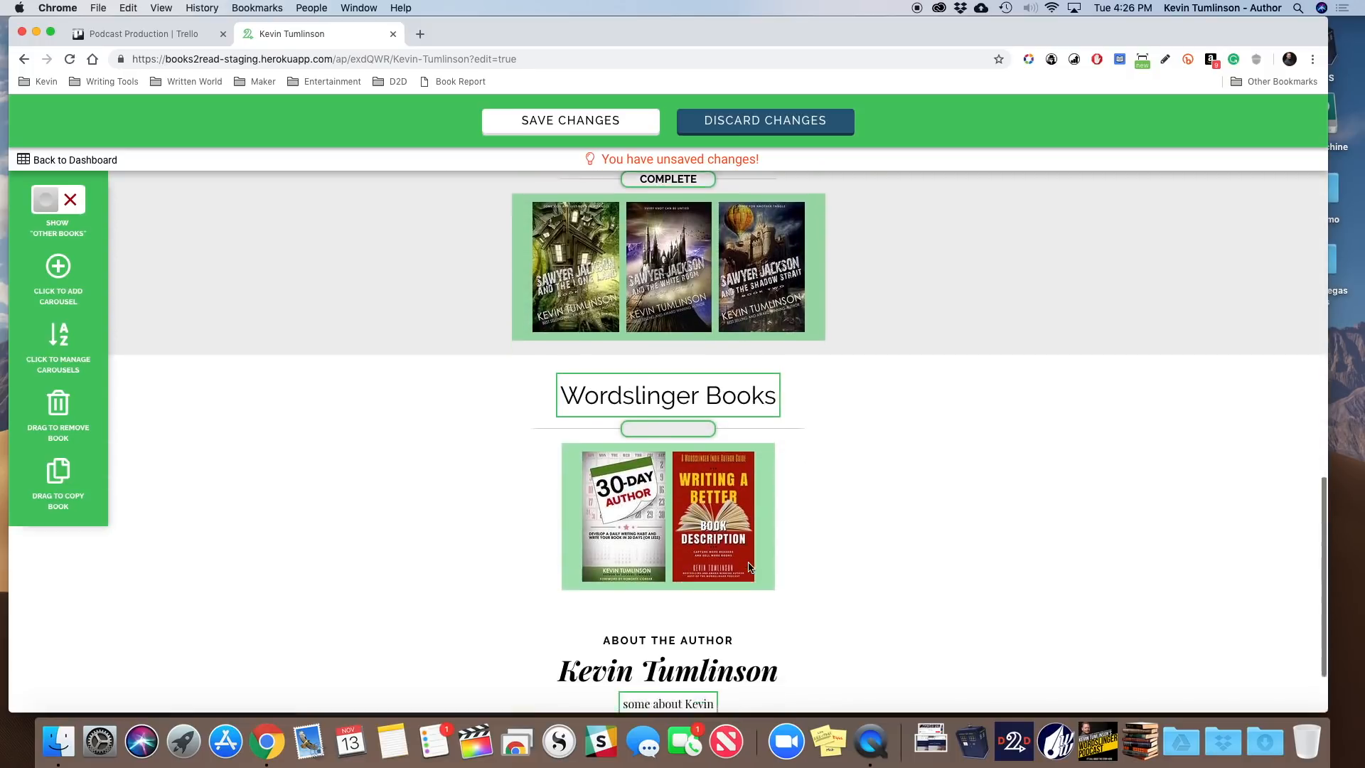
{"action": "scroll", "coordinate": [748, 562], "scroll_direction": "up", "scroll_amount": 4}
{"action": "scroll", "coordinate": [749, 564], "scroll_direction": "up", "scroll_amount": 1}
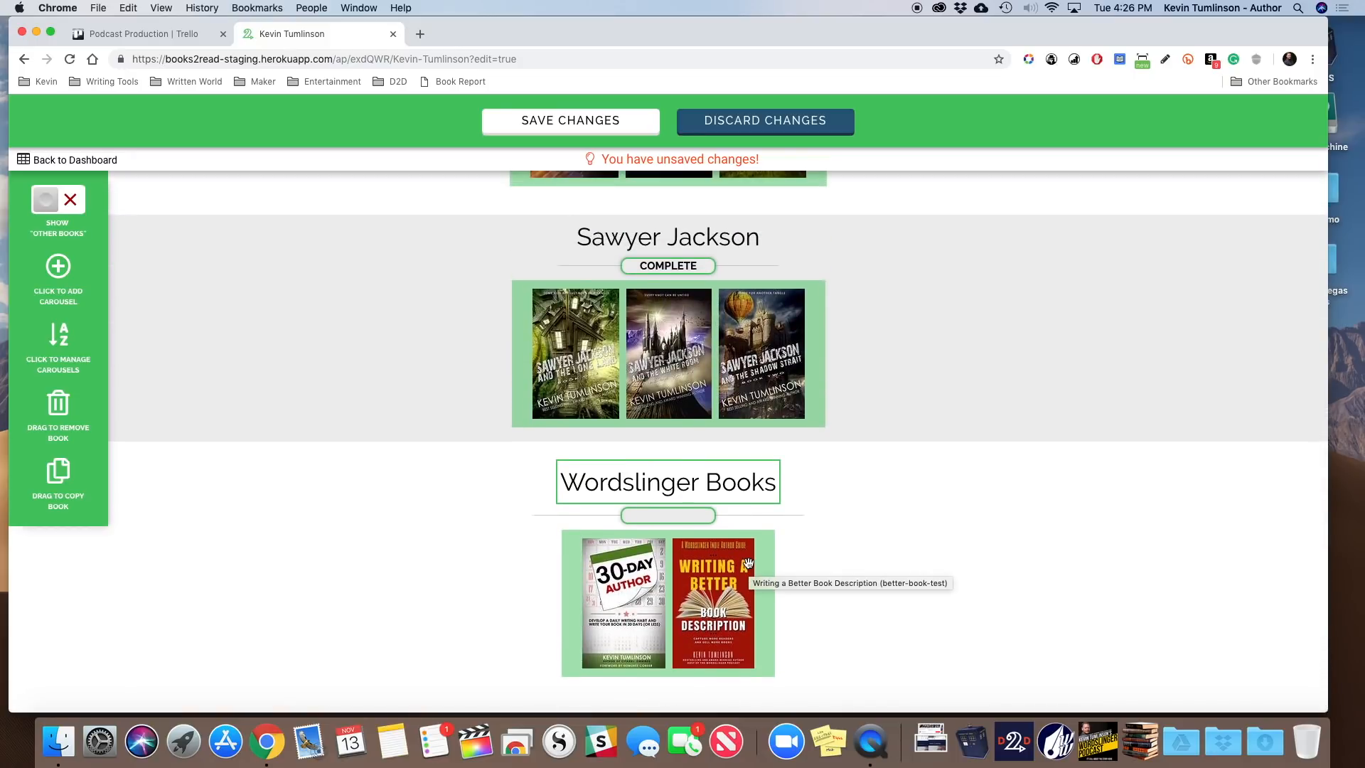
{"action": "scroll", "coordinate": [748, 561], "scroll_direction": "up", "scroll_amount": 5}
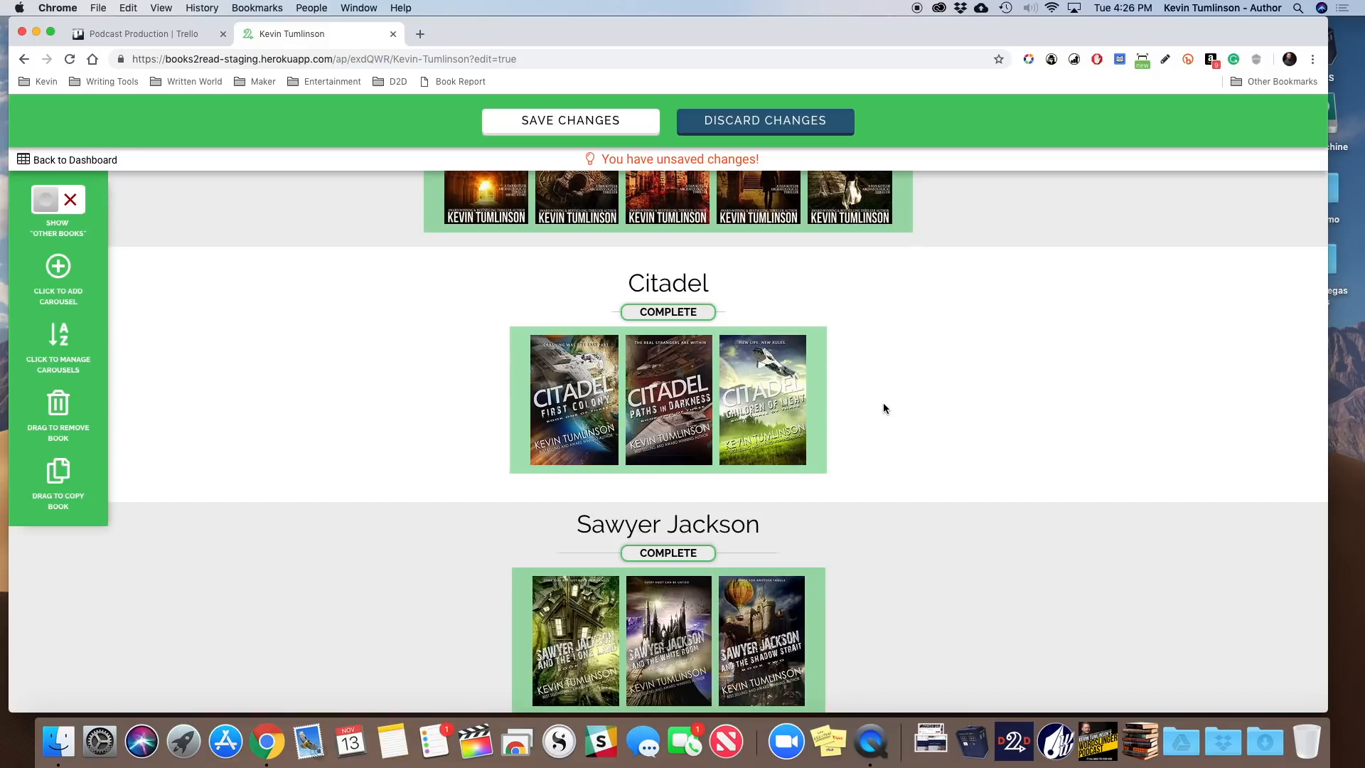
Step: Cycle the Wordslinger Books carousel's status label through its options and back to blank
{"action": "scroll", "coordinate": [884, 404], "scroll_direction": "down", "scroll_amount": 5}
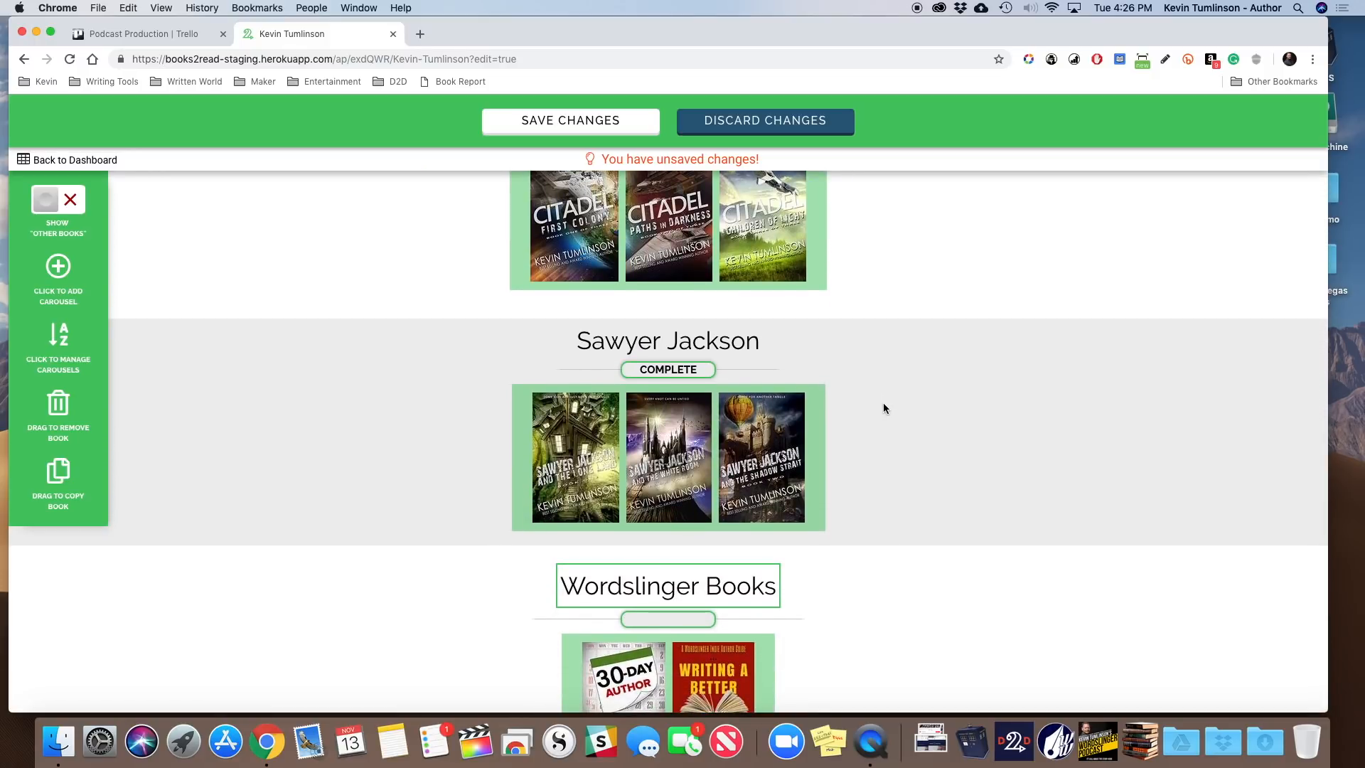
{"action": "scroll", "coordinate": [884, 409], "scroll_direction": "down", "scroll_amount": 5}
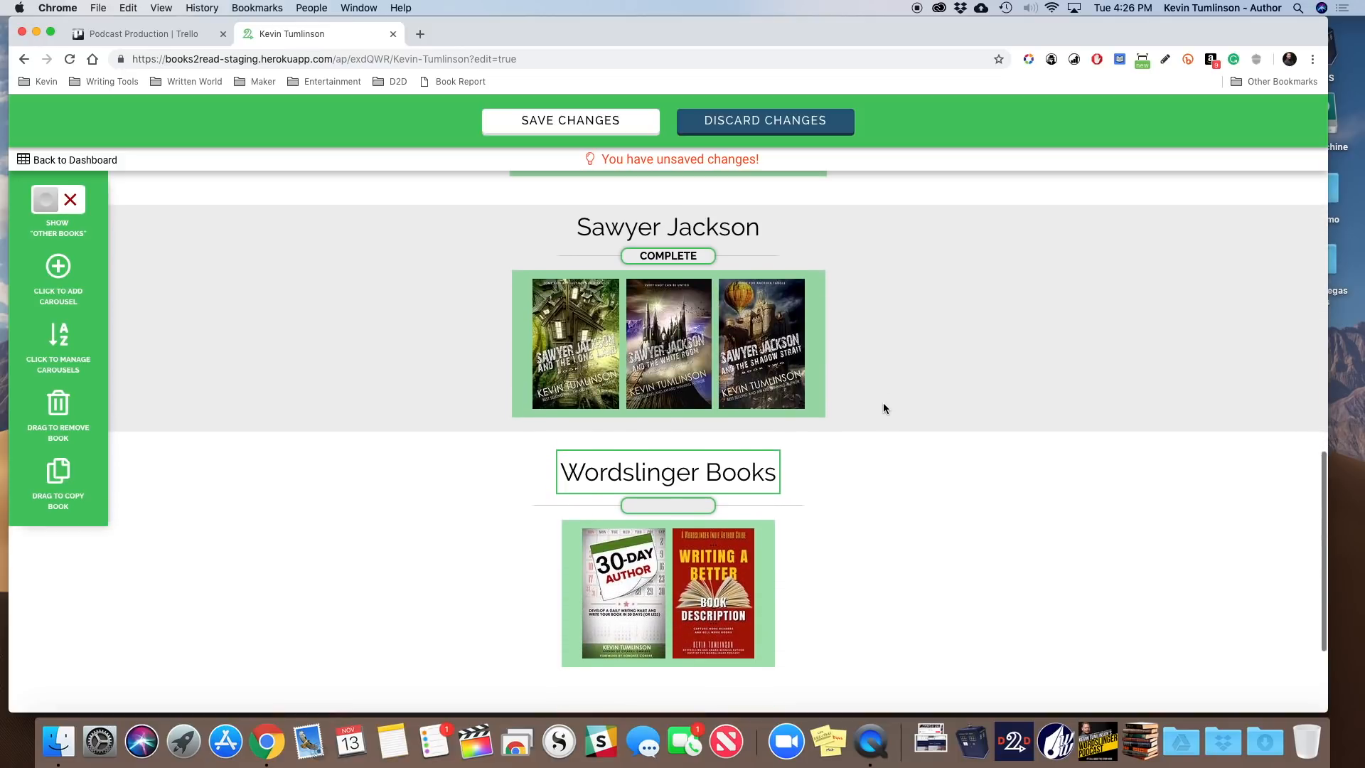
{"action": "scroll", "coordinate": [883, 408], "scroll_direction": "down", "scroll_amount": 2}
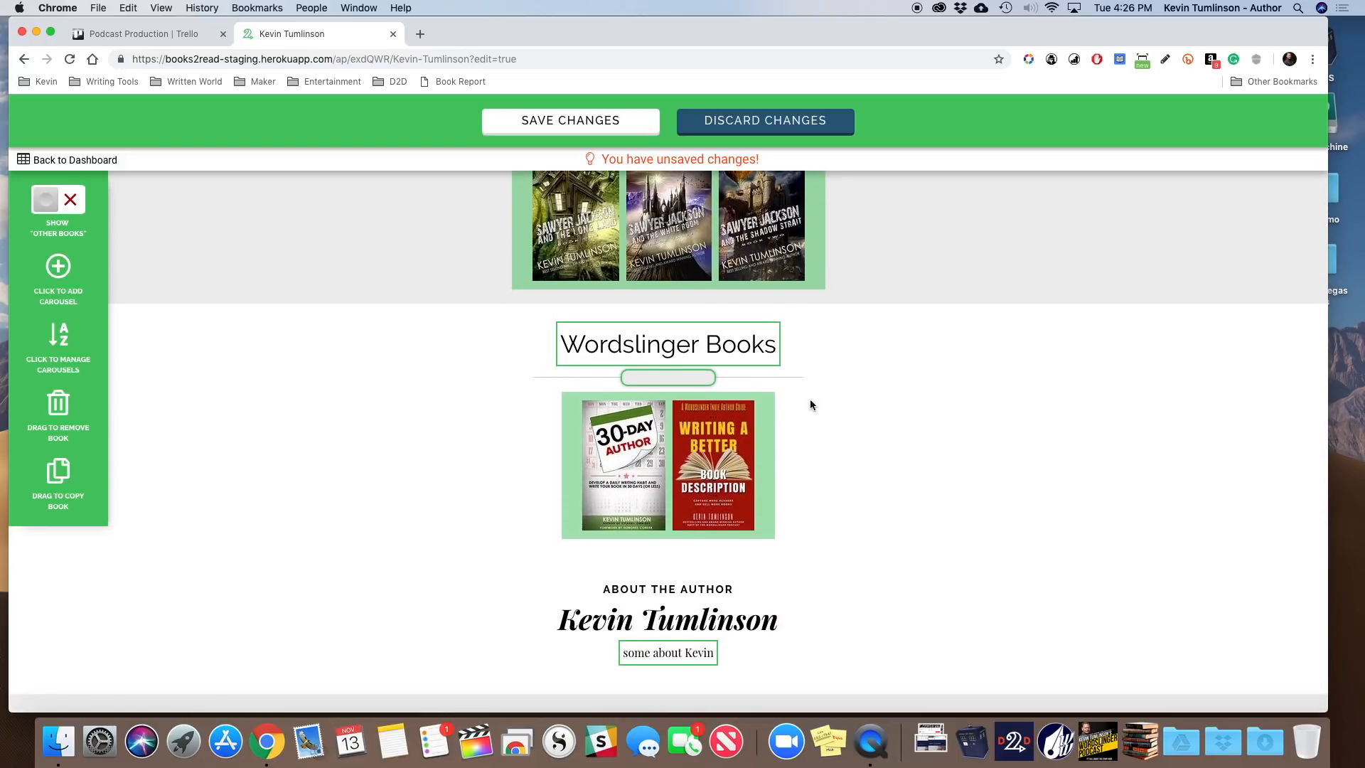
{"action": "left_click", "coordinate": [651, 379]}
{"action": "left_click", "coordinate": [682, 379]}
{"action": "left_click", "coordinate": [682, 378]}
Step: Look over the whole author page in edit mode, checking the status label under each carousel title
{"action": "scroll", "coordinate": [750, 438], "scroll_direction": "up", "scroll_amount": 5}
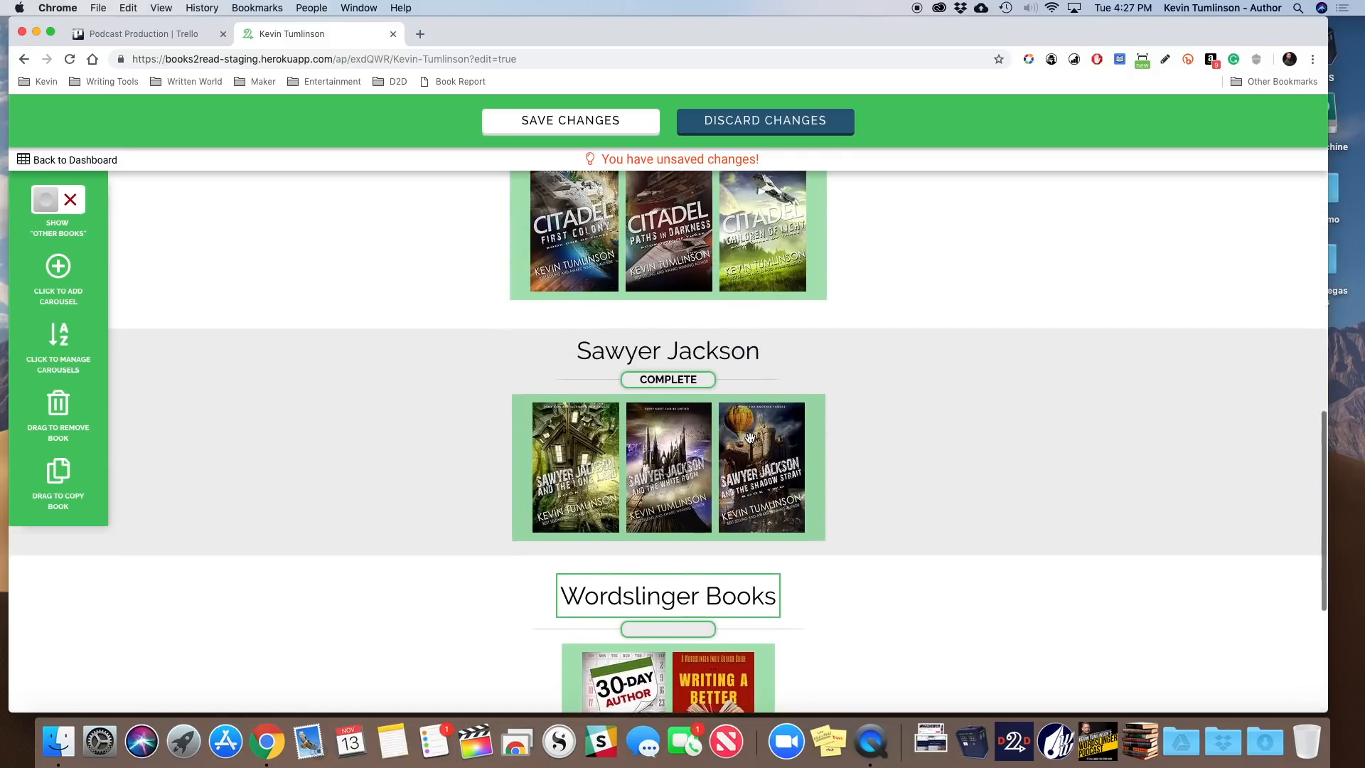
{"action": "scroll", "coordinate": [749, 437], "scroll_direction": "up", "scroll_amount": 6}
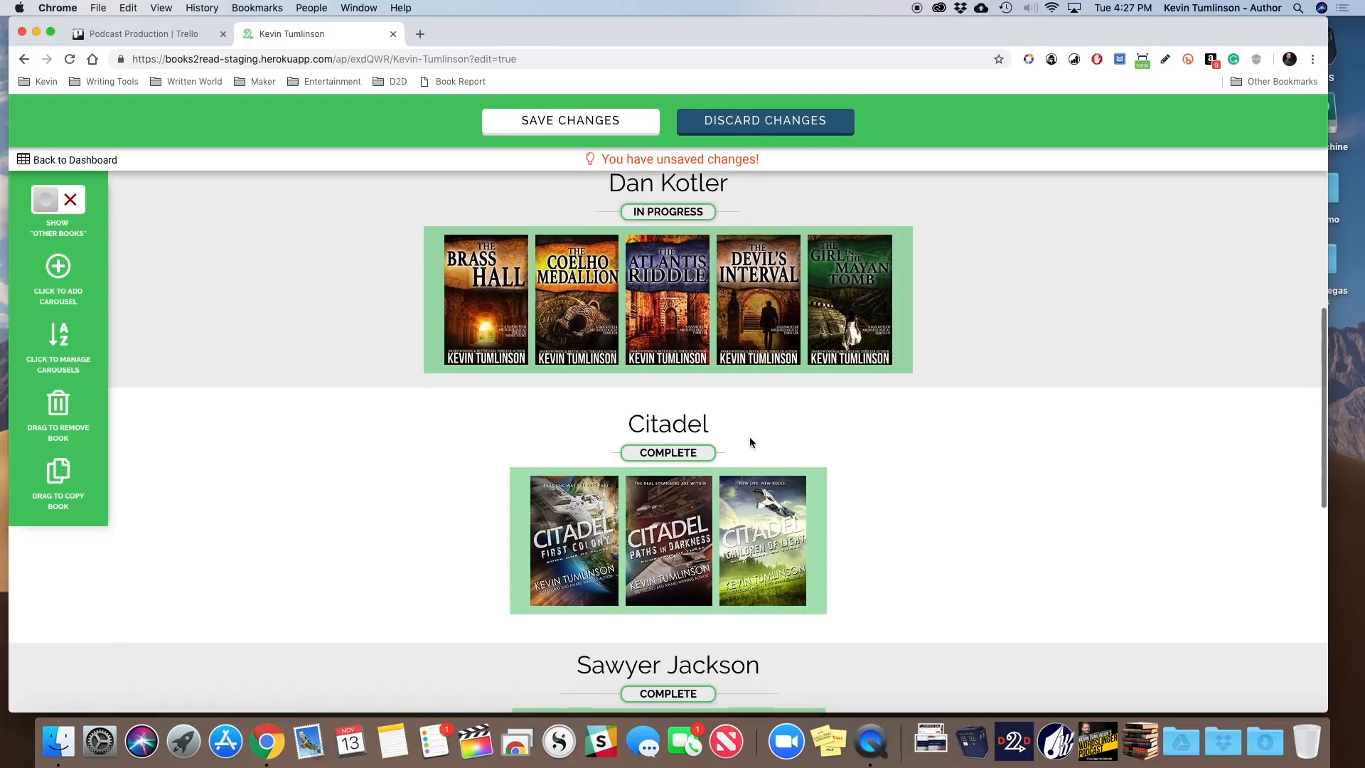
{"action": "scroll", "coordinate": [749, 441], "scroll_direction": "up", "scroll_amount": 10}
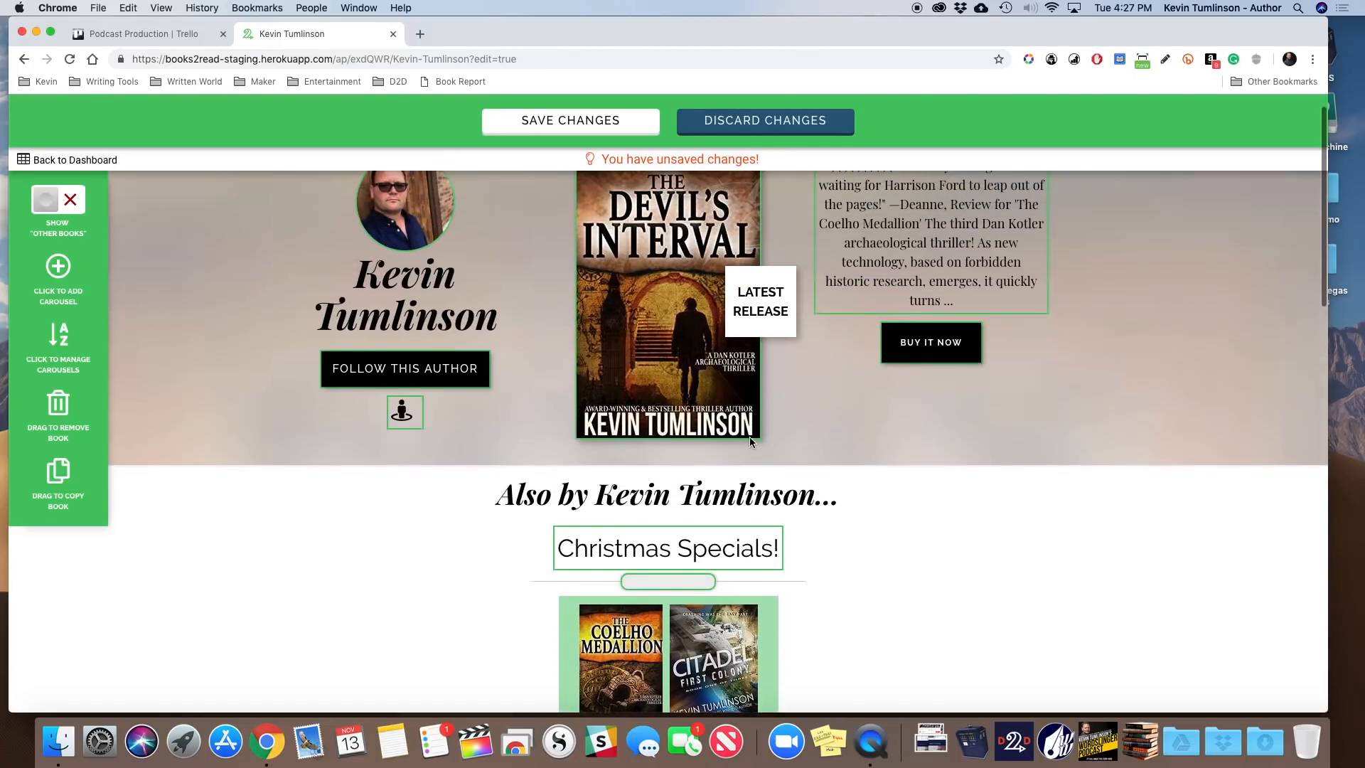
{"action": "scroll", "coordinate": [750, 440], "scroll_direction": "up", "scroll_amount": 2}
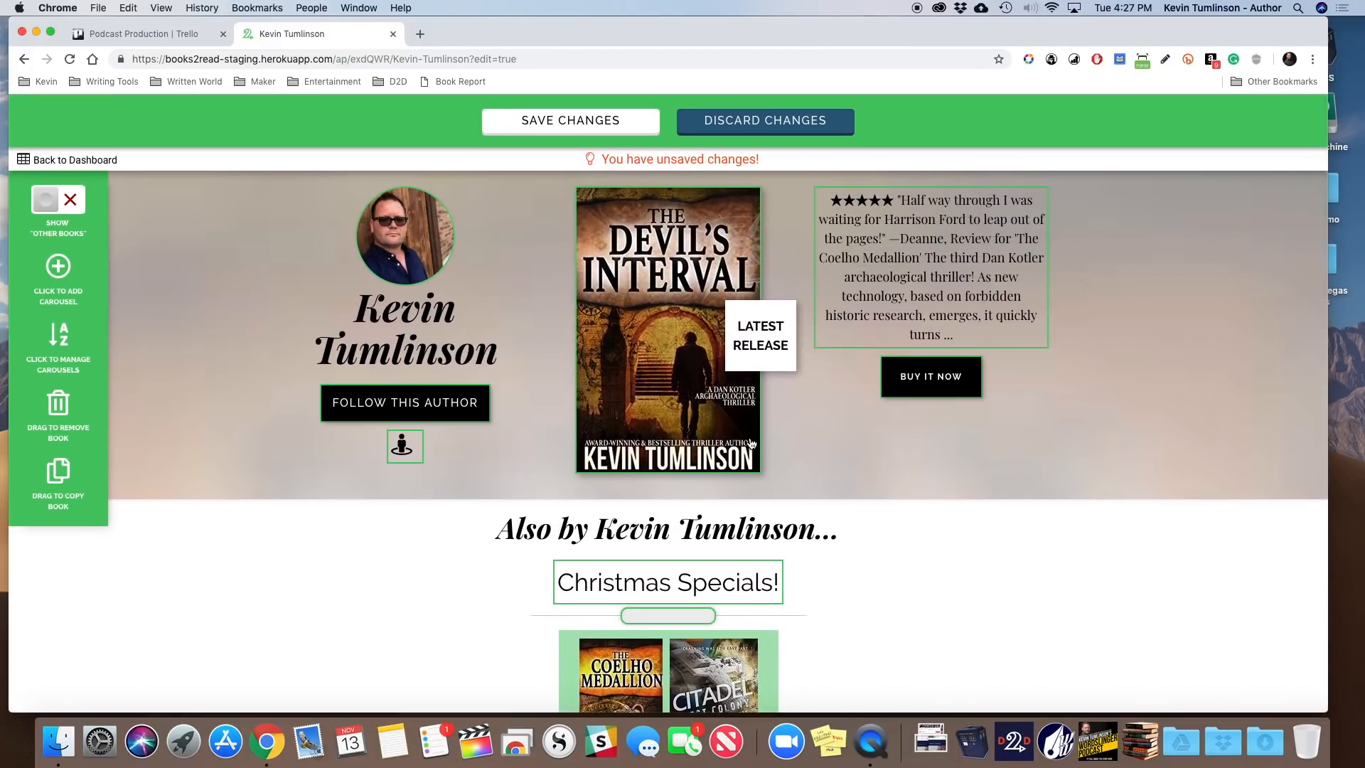
{"action": "scroll", "coordinate": [751, 444], "scroll_direction": "down", "scroll_amount": 6}
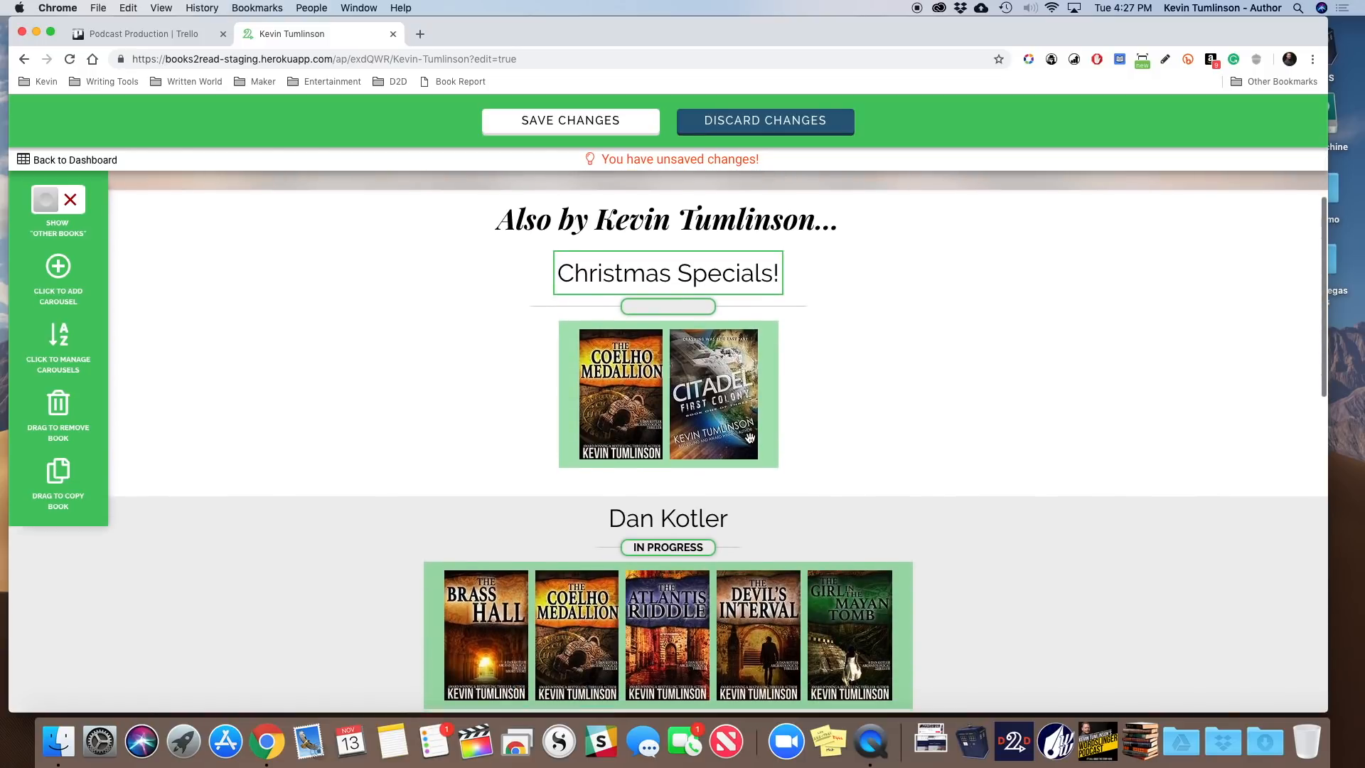
{"action": "scroll", "coordinate": [750, 439], "scroll_direction": "down", "scroll_amount": 7}
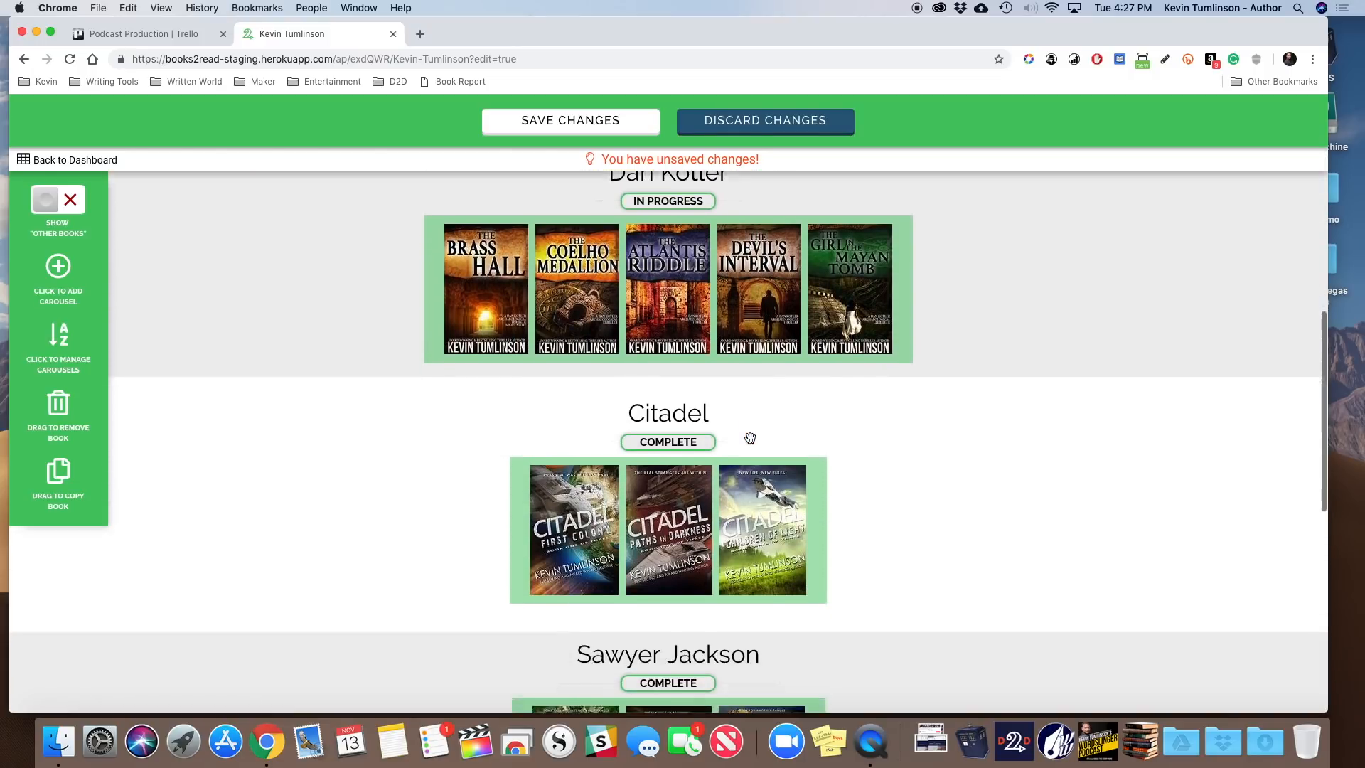
{"action": "scroll", "coordinate": [750, 438], "scroll_direction": "down", "scroll_amount": 1}
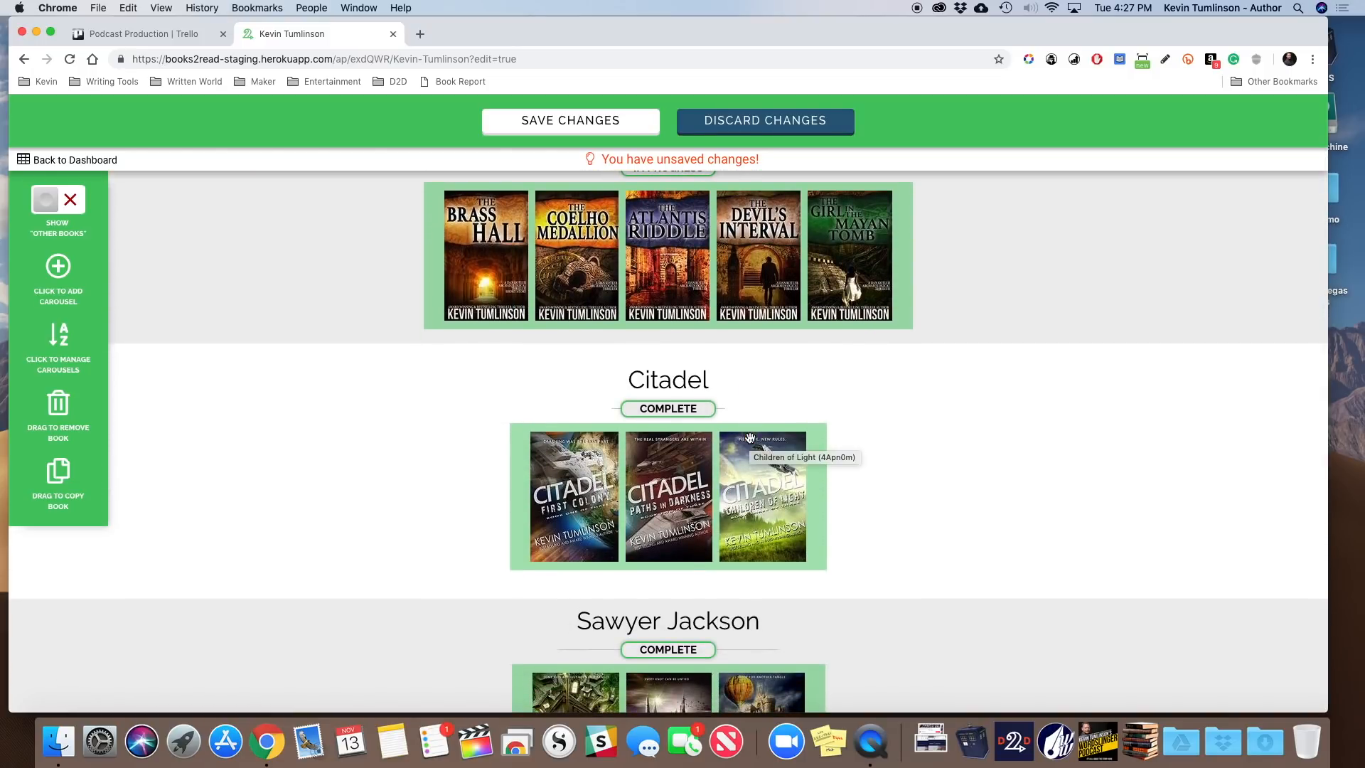
{"action": "scroll", "coordinate": [750, 438], "scroll_direction": "down", "scroll_amount": 10}
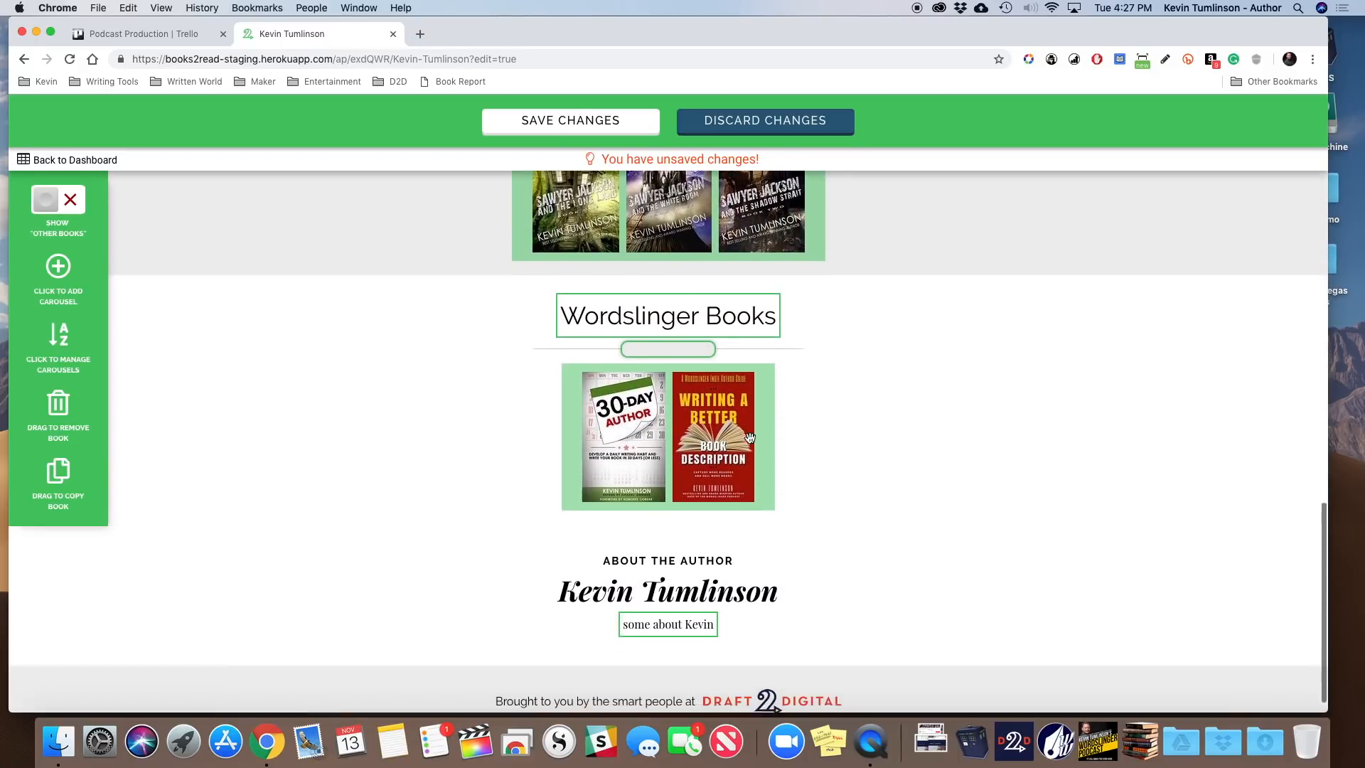
{"action": "scroll", "coordinate": [750, 439], "scroll_direction": "up", "scroll_amount": 3}
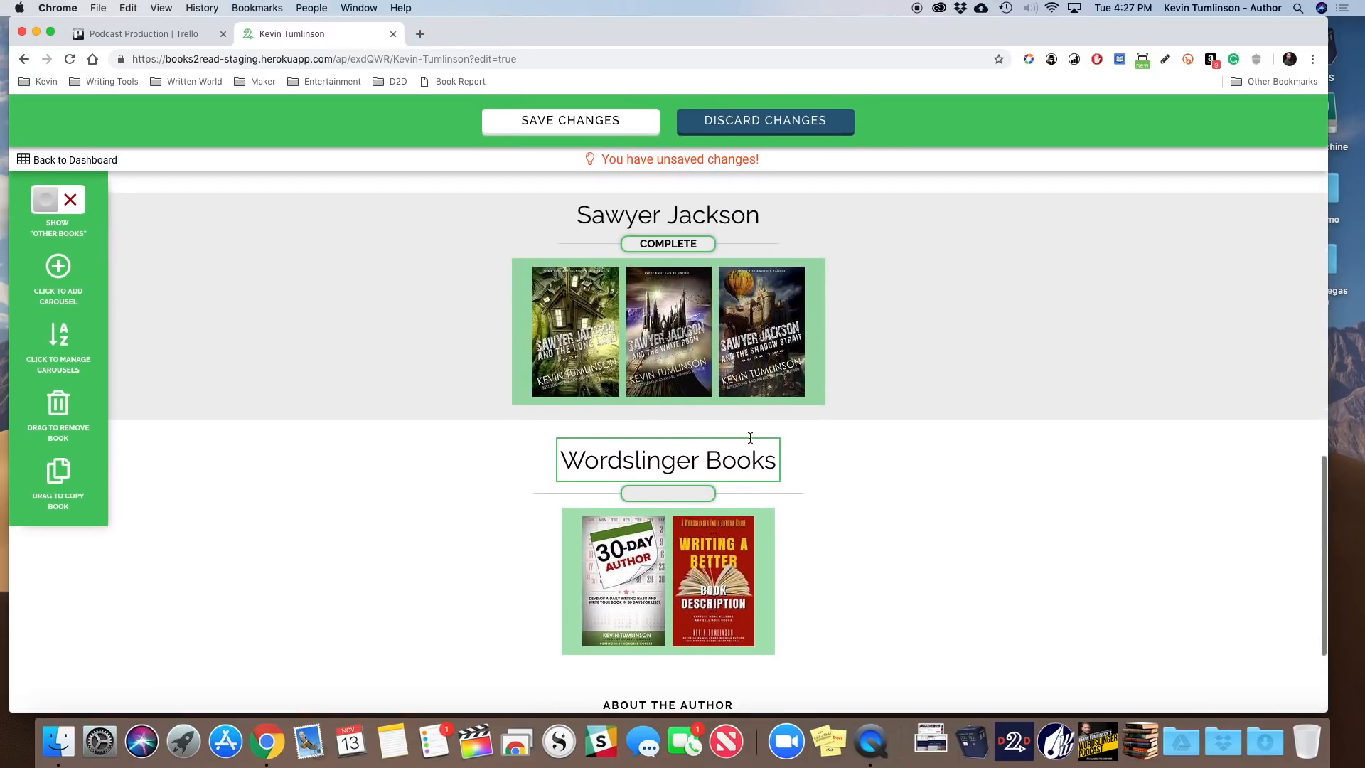
{"action": "scroll", "coordinate": [750, 438], "scroll_direction": "up", "scroll_amount": 15}
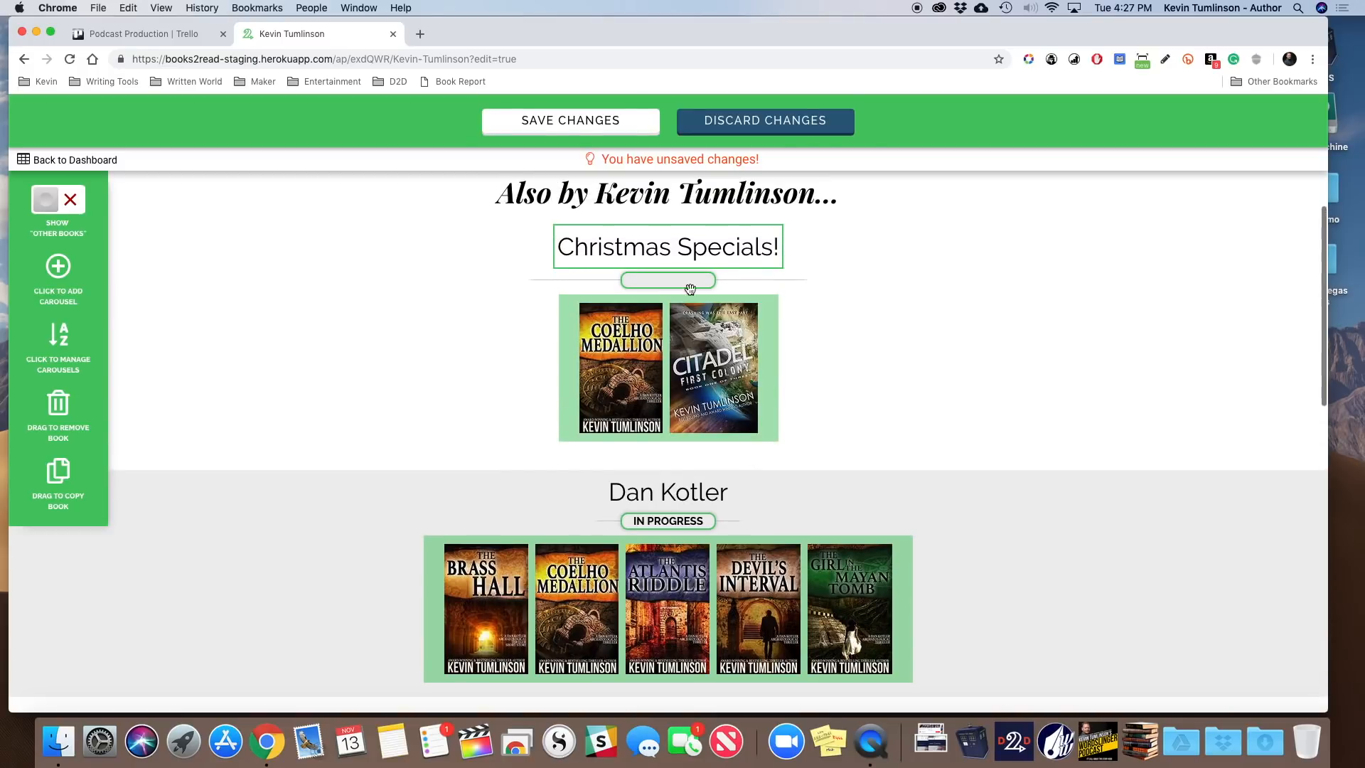
Step: Save the author page changes and open the book tab page of The Devil's Interval from the dashboard
{"action": "left_click", "coordinate": [587, 136]}
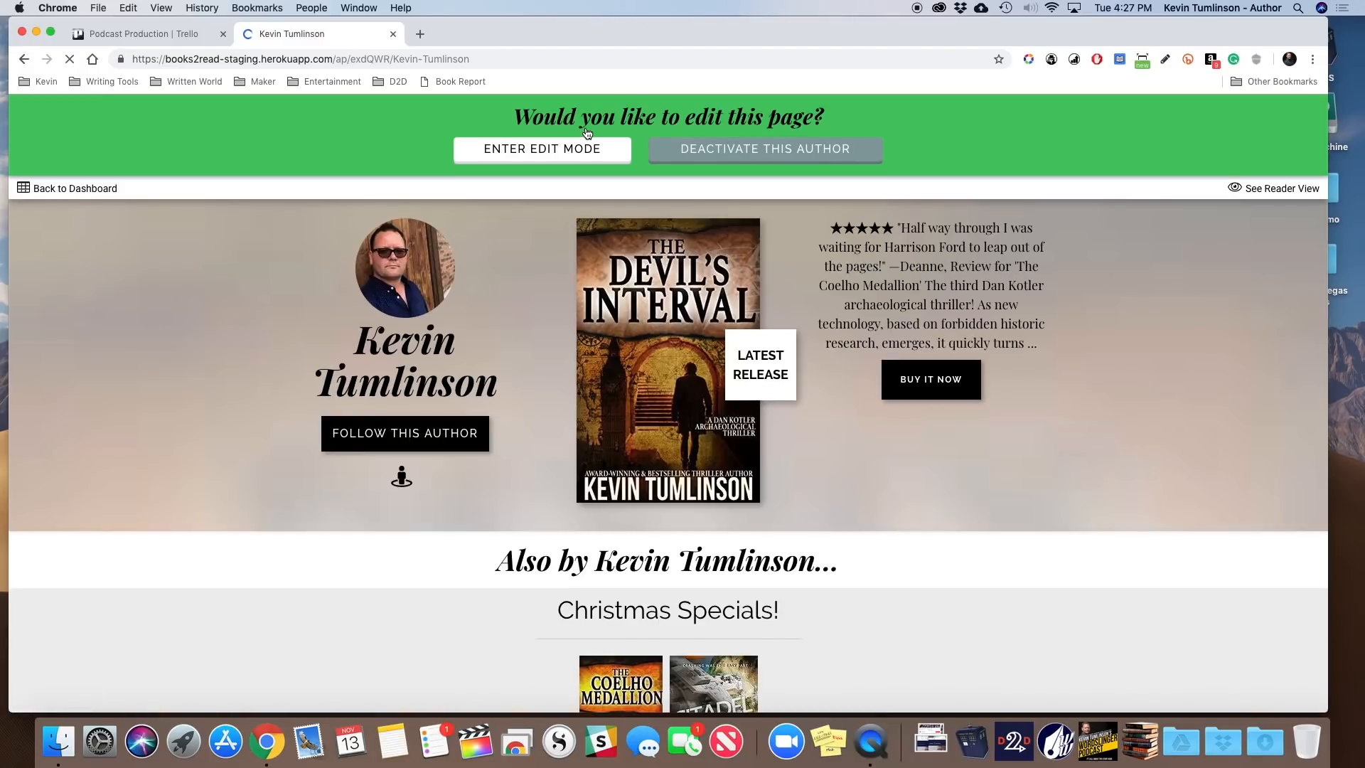
{"action": "left_click", "coordinate": [59, 196]}
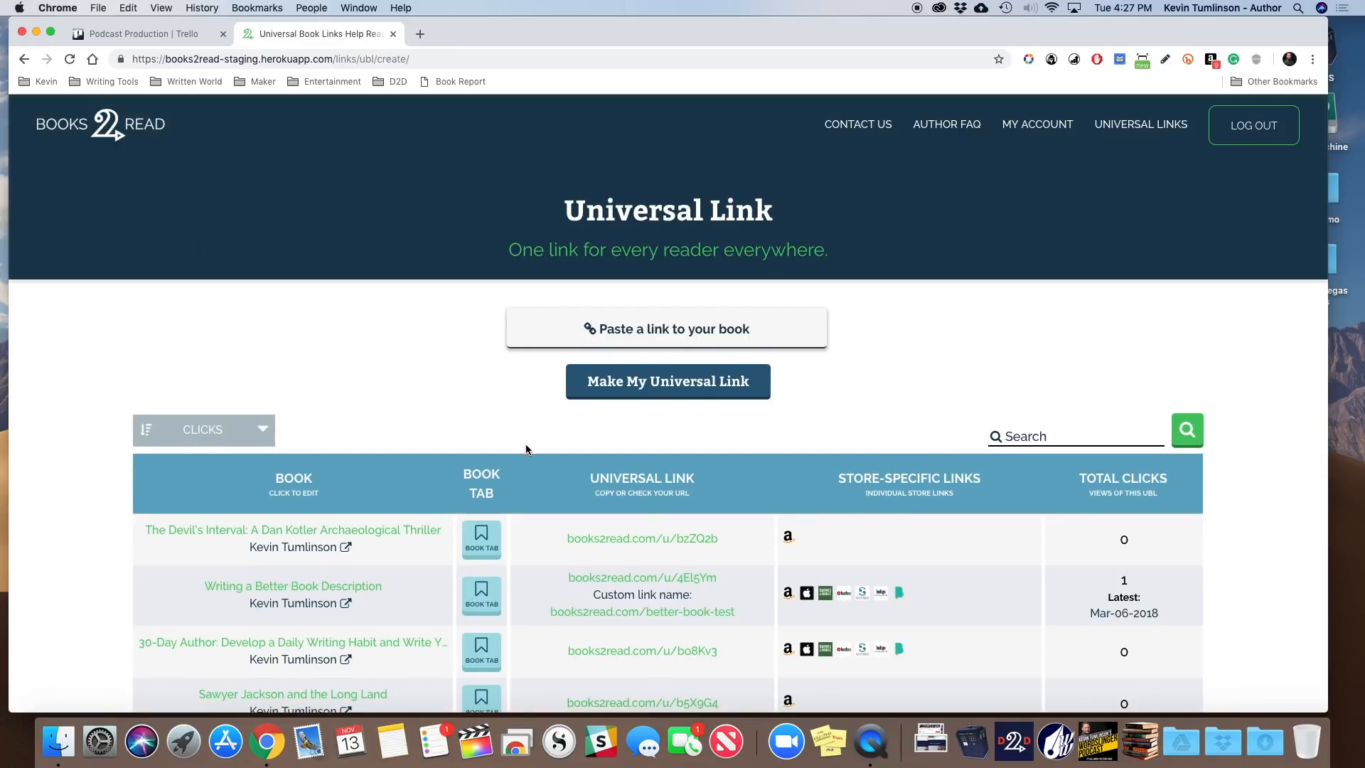
{"action": "scroll", "coordinate": [526, 446], "scroll_direction": "down", "scroll_amount": 3}
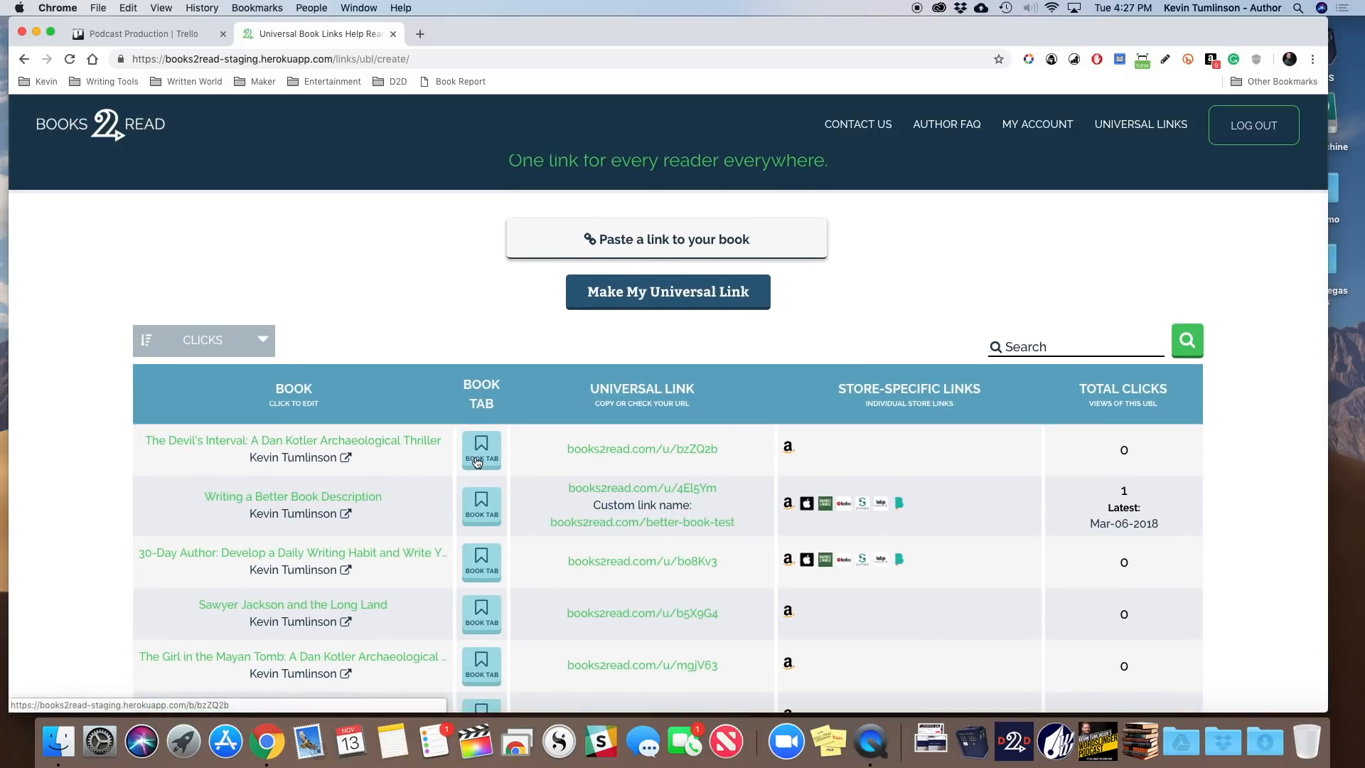
{"action": "left_click", "coordinate": [487, 460]}
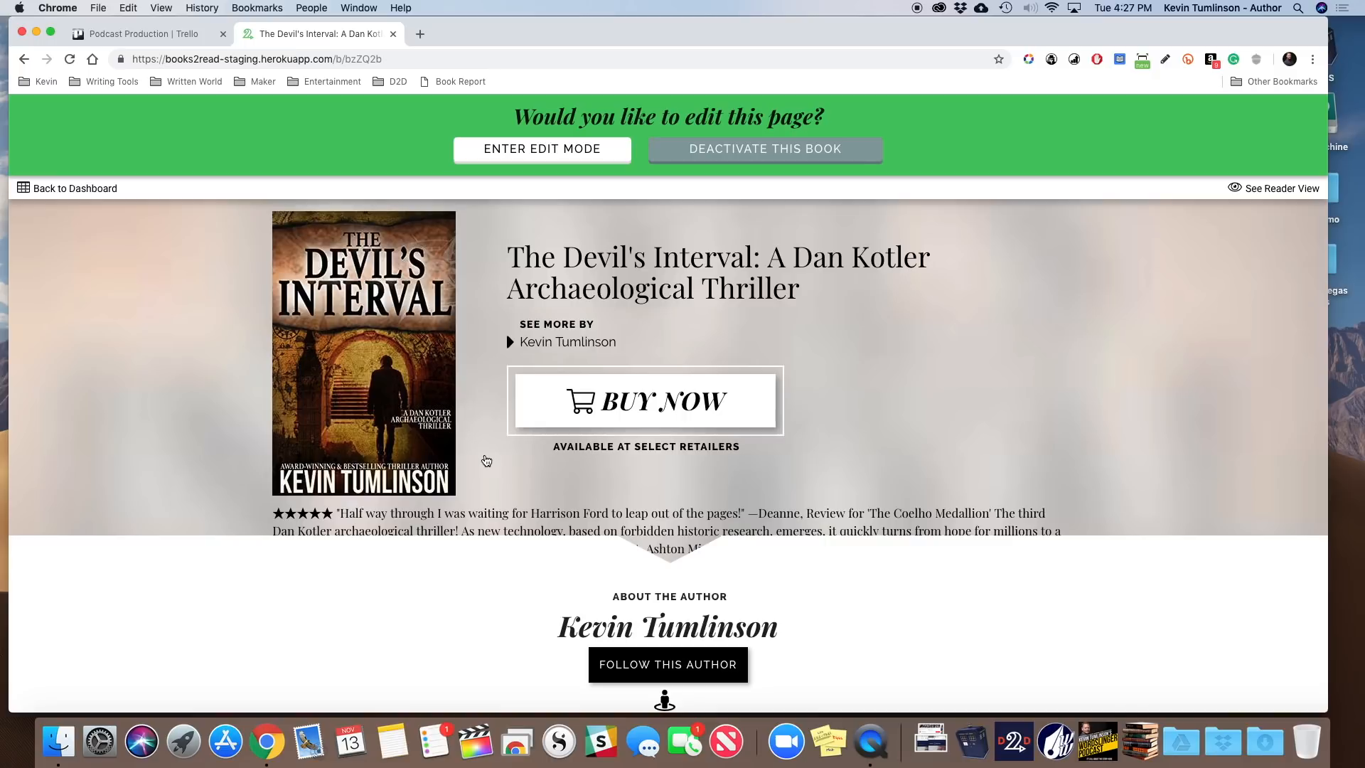
Step: Look over The Devil's Interval book page, including the book description and the About the Author section
{"action": "scroll", "coordinate": [486, 461], "scroll_direction": "down", "scroll_amount": 5}
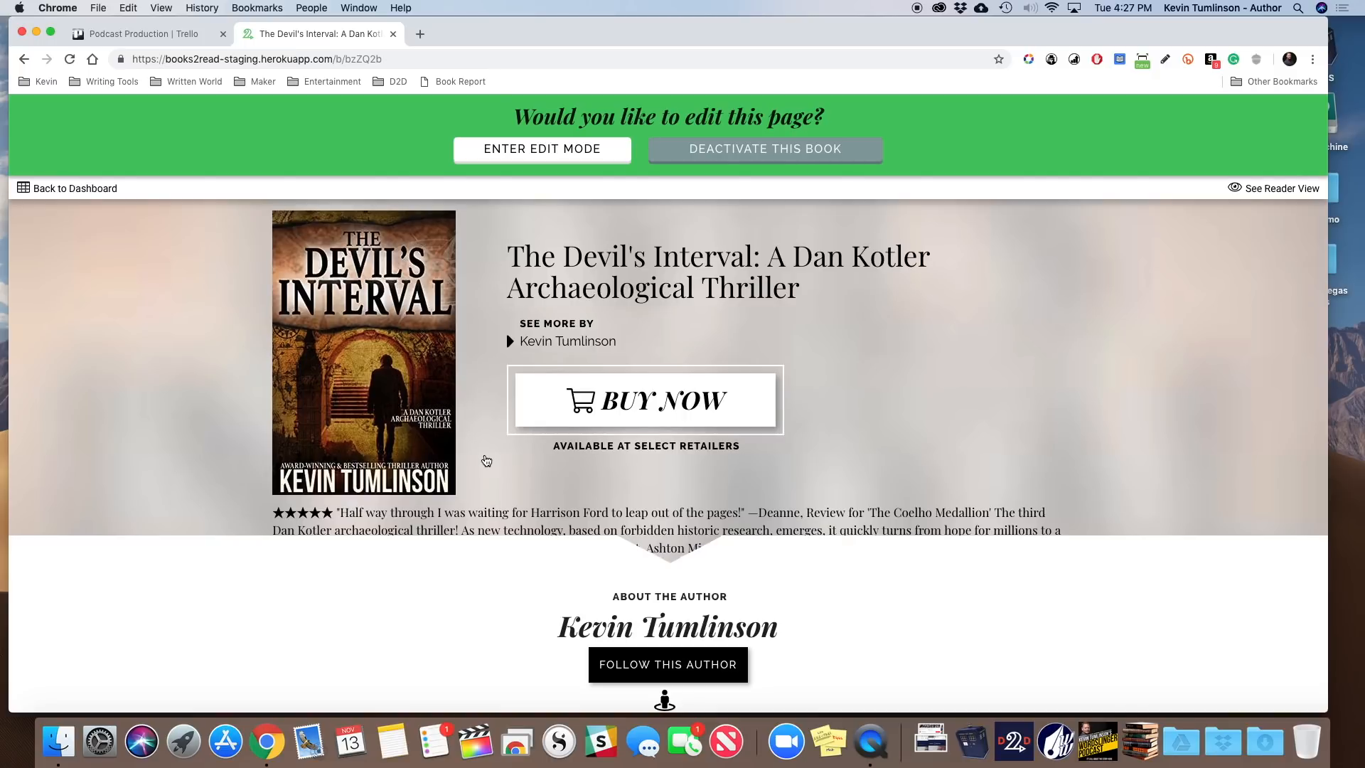
{"action": "scroll", "coordinate": [483, 460], "scroll_direction": "up", "scroll_amount": 5}
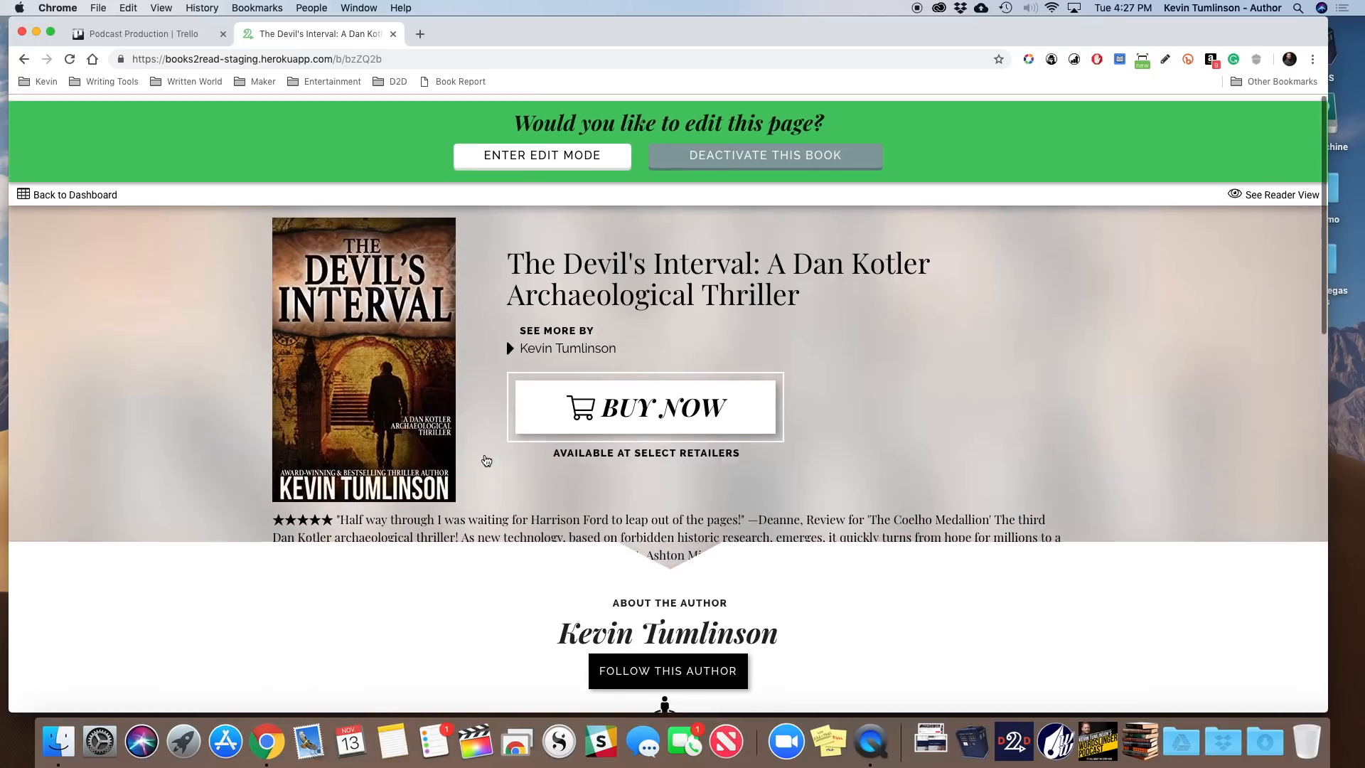
{"action": "scroll", "coordinate": [386, 573], "scroll_direction": "down", "scroll_amount": 4}
{"action": "scroll", "coordinate": [387, 573], "scroll_direction": "down", "scroll_amount": 9}
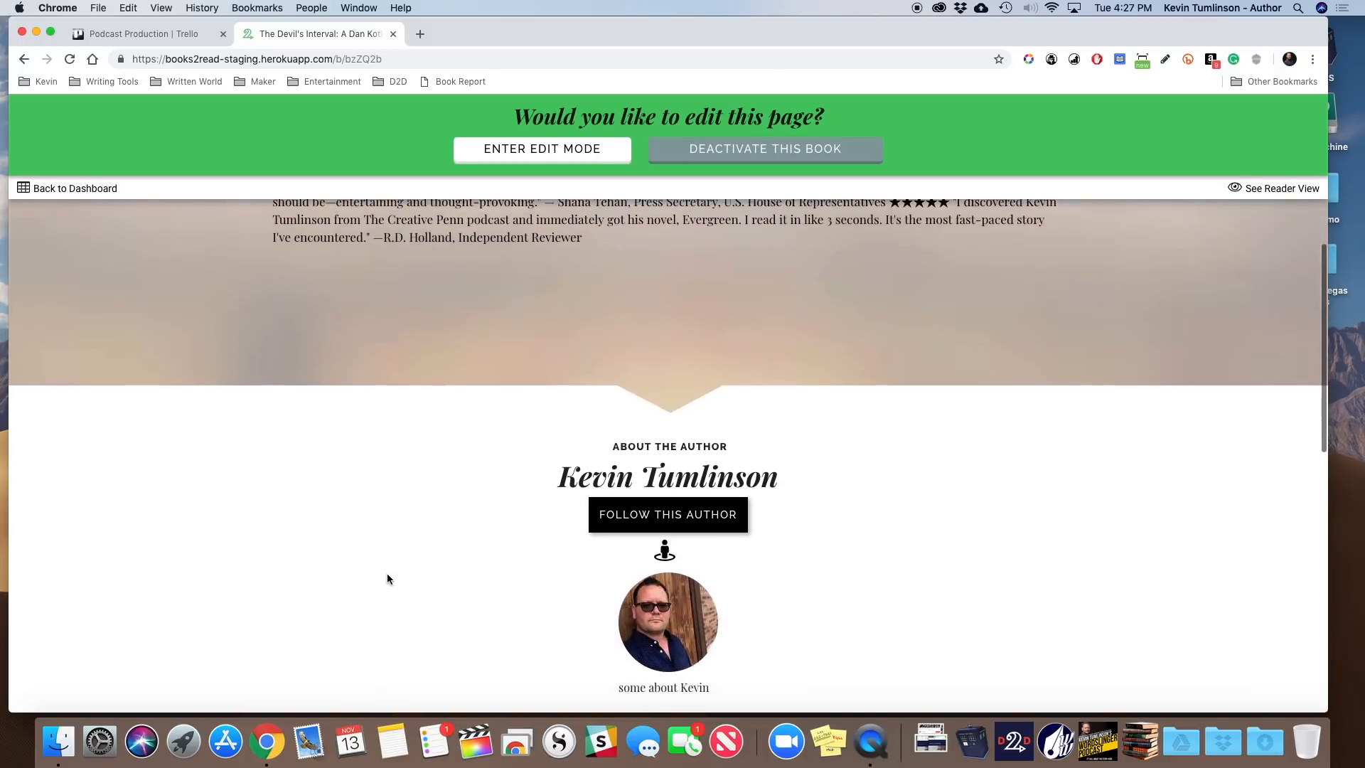
{"action": "scroll", "coordinate": [387, 573], "scroll_direction": "up", "scroll_amount": 6}
{"action": "scroll", "coordinate": [386, 573], "scroll_direction": "up", "scroll_amount": 4}
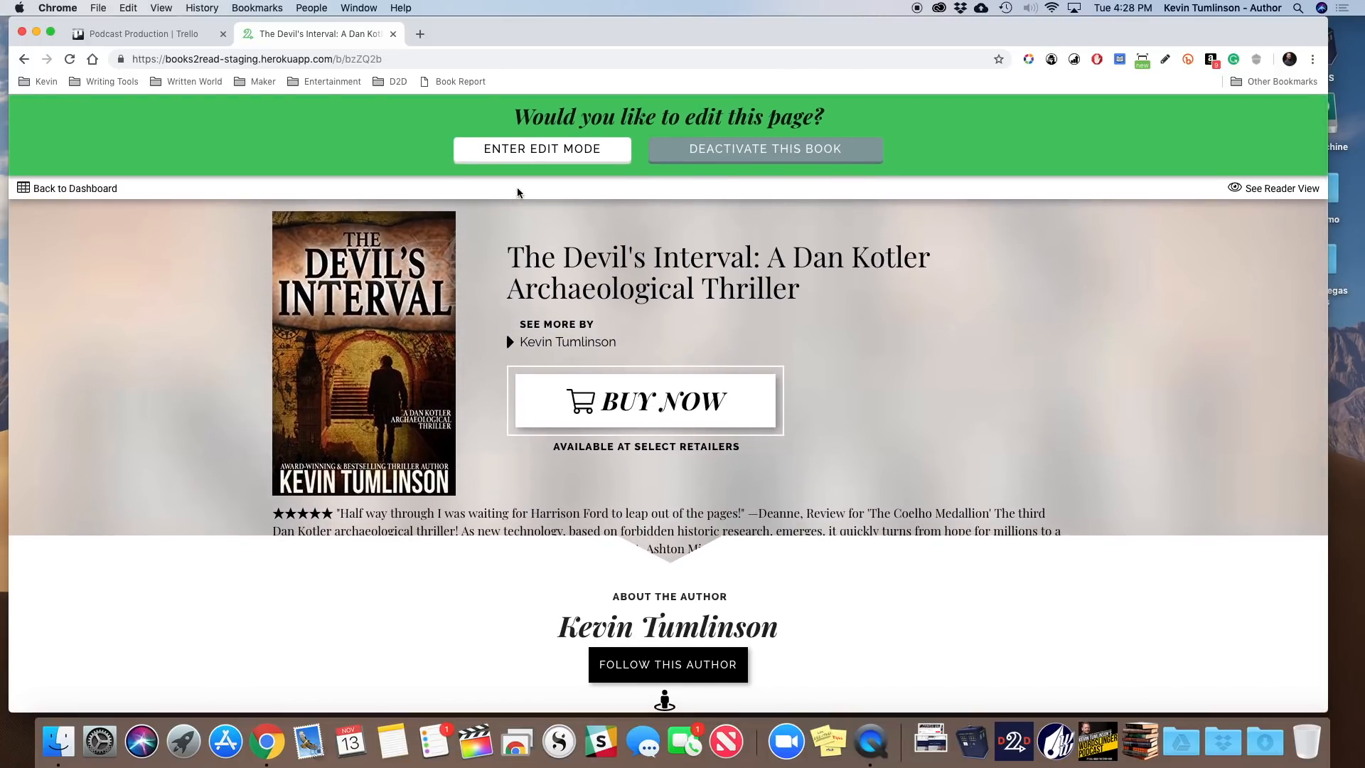
Step: Edit The Devil's Interval book page to show the Dan Kotler carousel and save the changes
{"action": "left_click", "coordinate": [540, 153]}
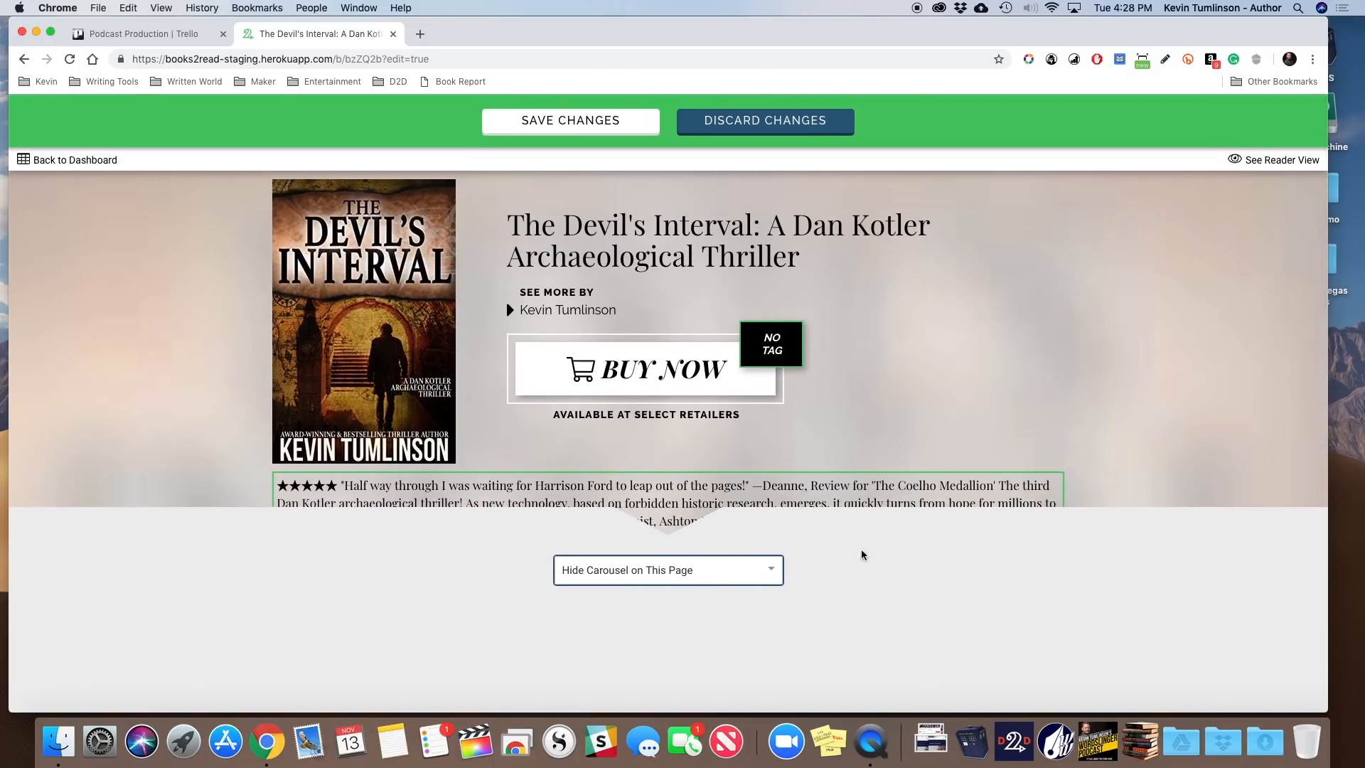
{"action": "left_click", "coordinate": [765, 575]}
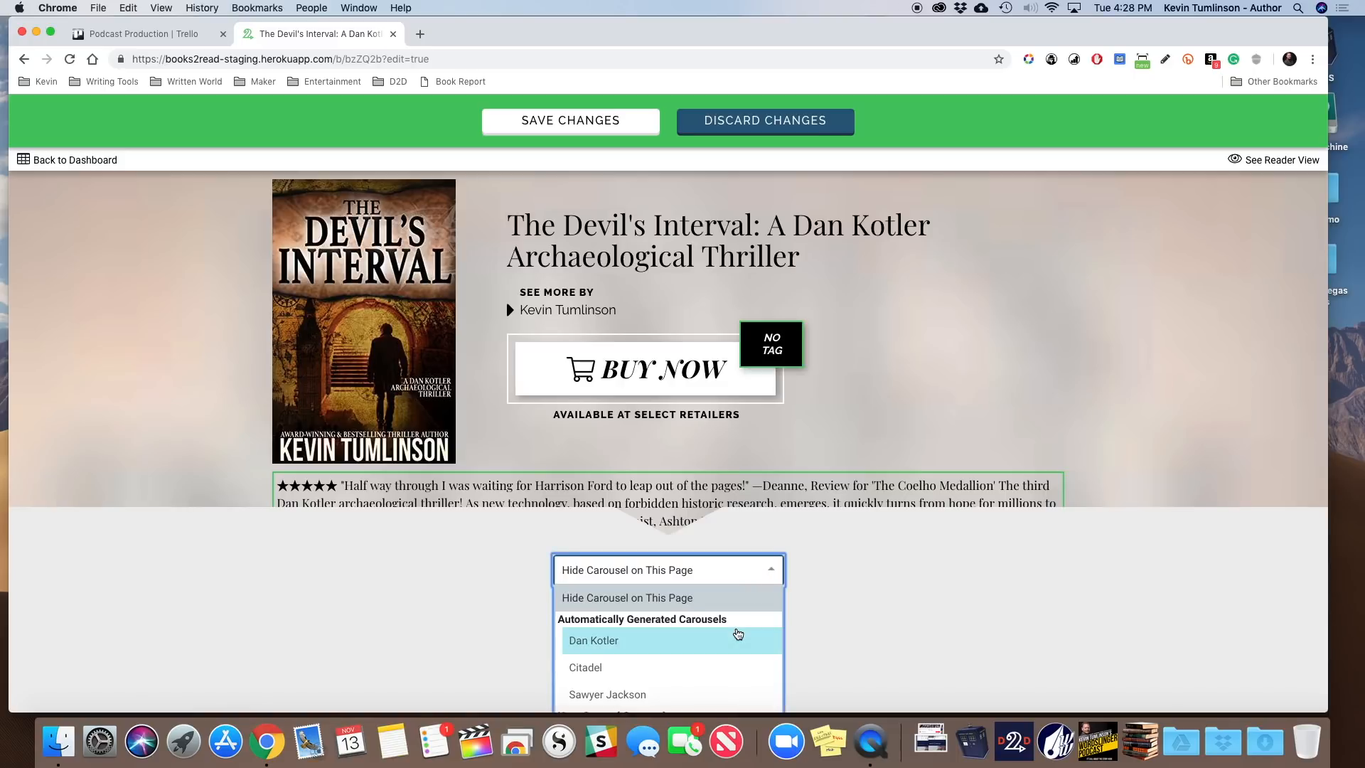
{"action": "left_click", "coordinate": [723, 620]}
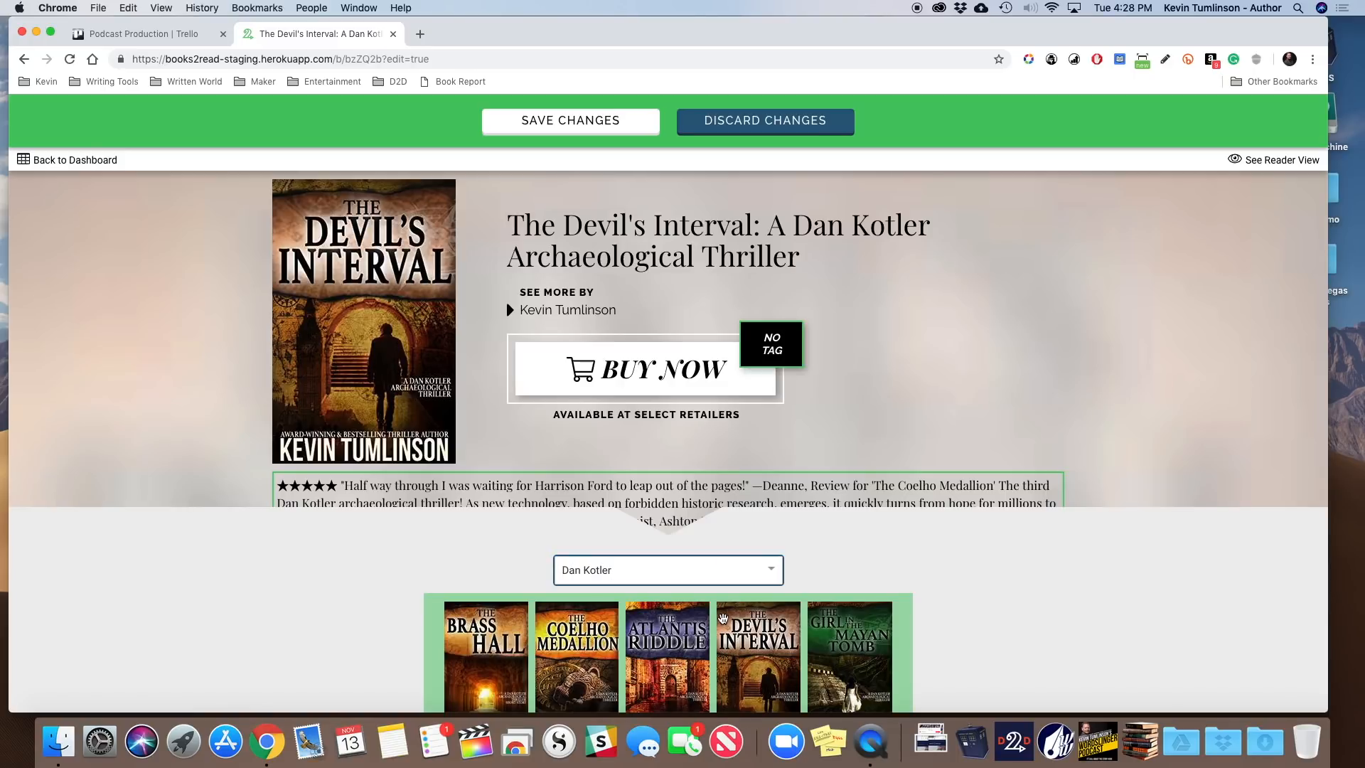
{"action": "scroll", "coordinate": [1042, 616], "scroll_direction": "down", "scroll_amount": 2}
{"action": "scroll", "coordinate": [1041, 616], "scroll_direction": "up", "scroll_amount": 2}
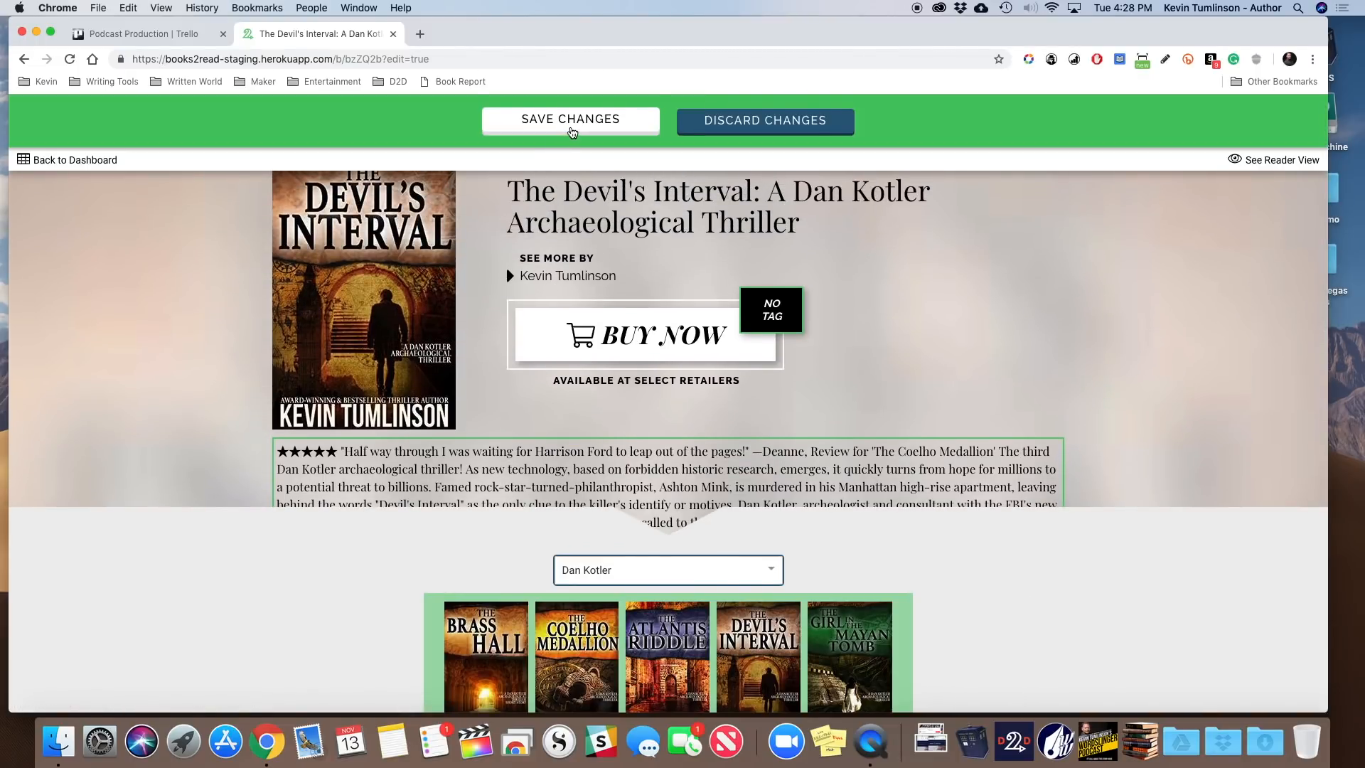
{"action": "left_click", "coordinate": [571, 127]}
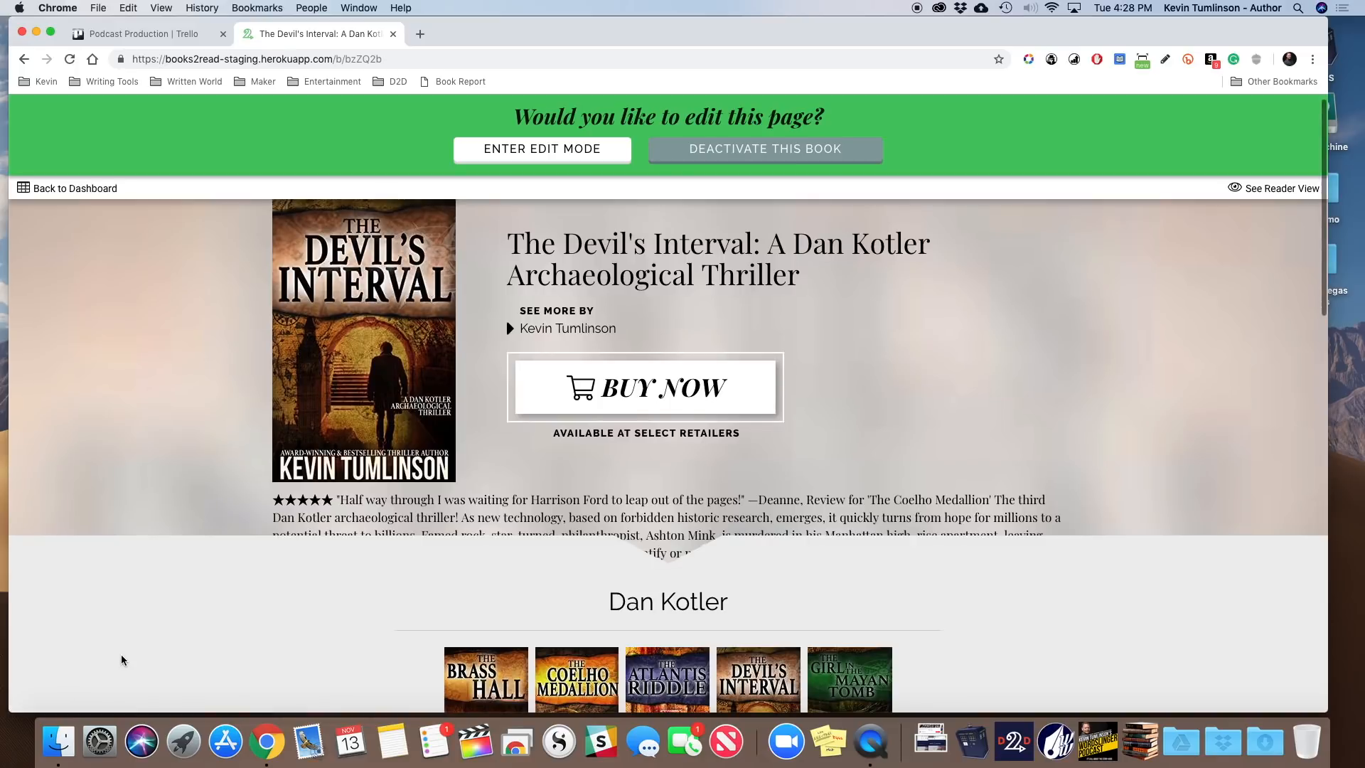
Step: Review the Dan Kotler carousel and the description above it on the saved book page
{"action": "scroll", "coordinate": [121, 660], "scroll_direction": "down", "scroll_amount": 5}
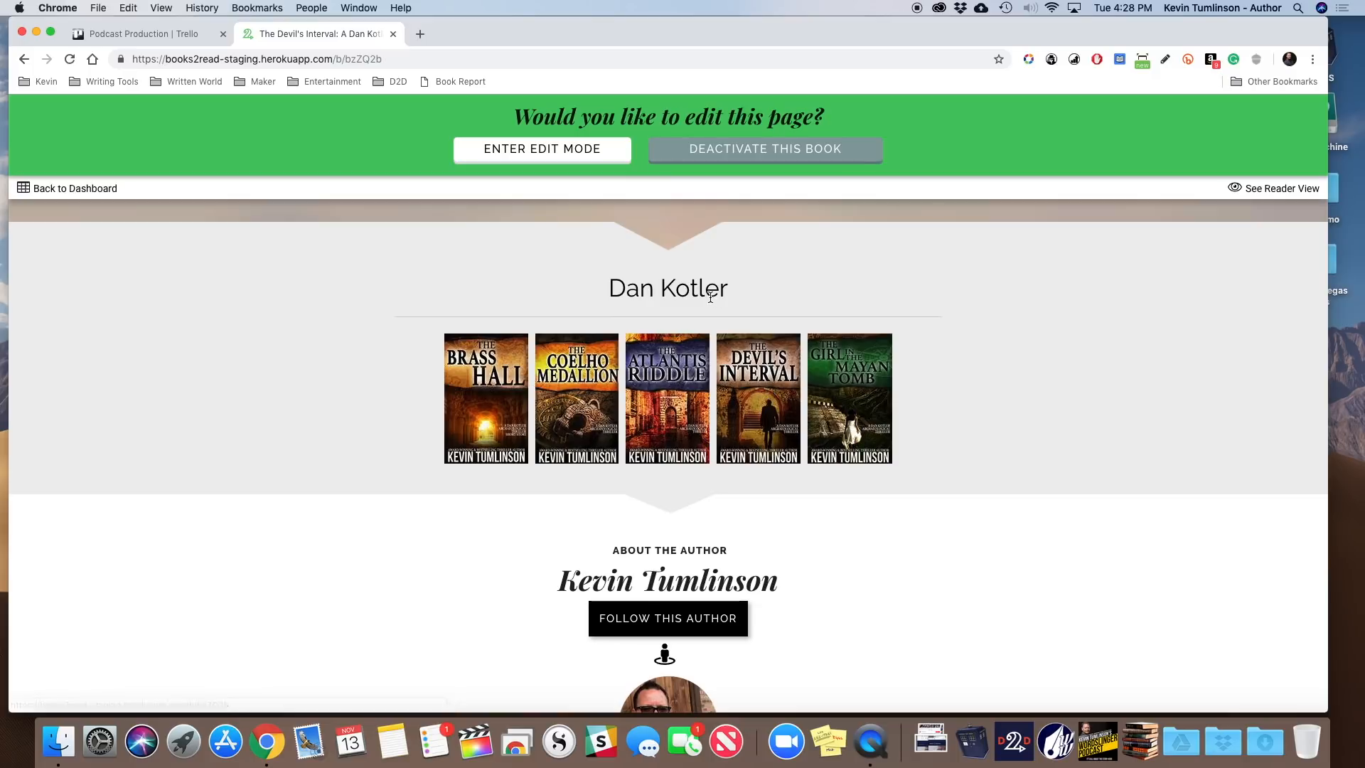
{"action": "scroll", "coordinate": [601, 395], "scroll_direction": "left", "scroll_amount": 3}
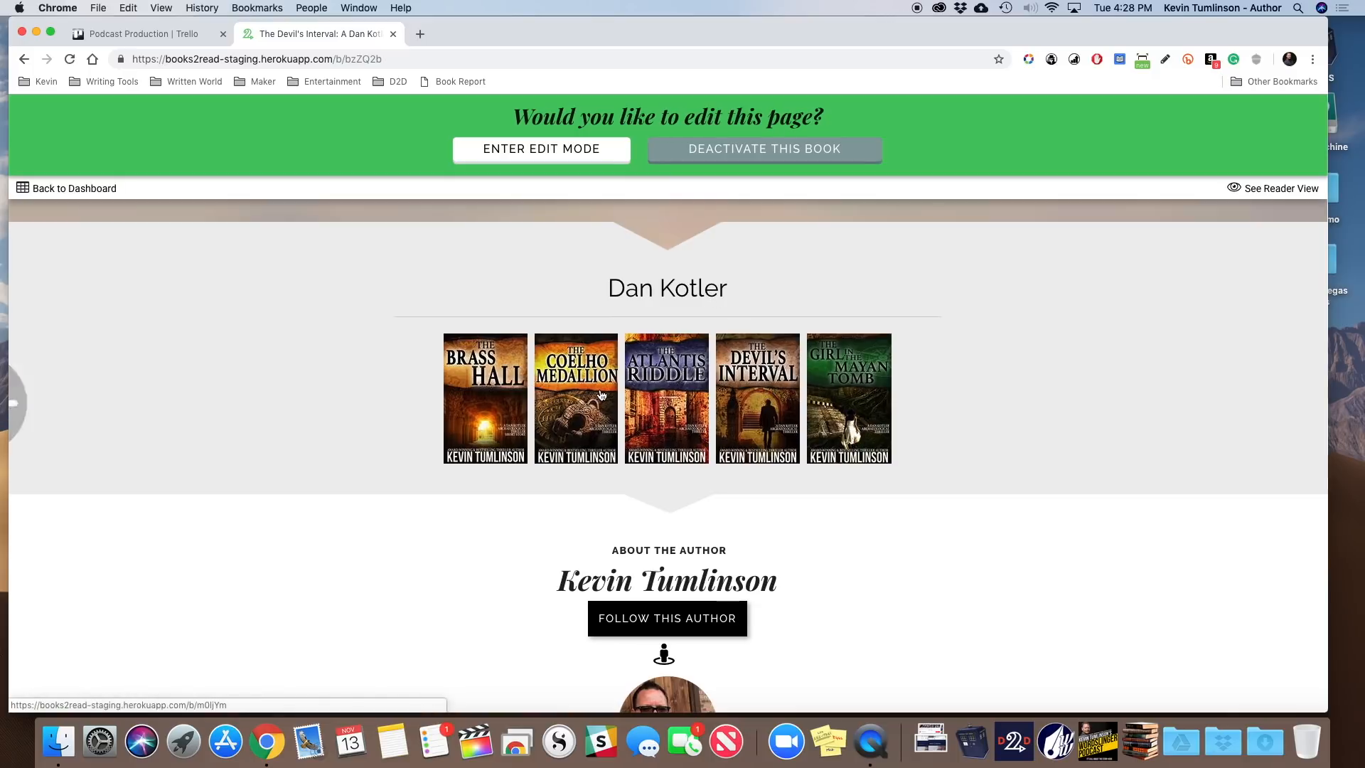
{"action": "scroll", "coordinate": [601, 395], "scroll_direction": "up", "scroll_amount": 3}
{"action": "scroll", "coordinate": [600, 396], "scroll_direction": "up", "scroll_amount": 4}
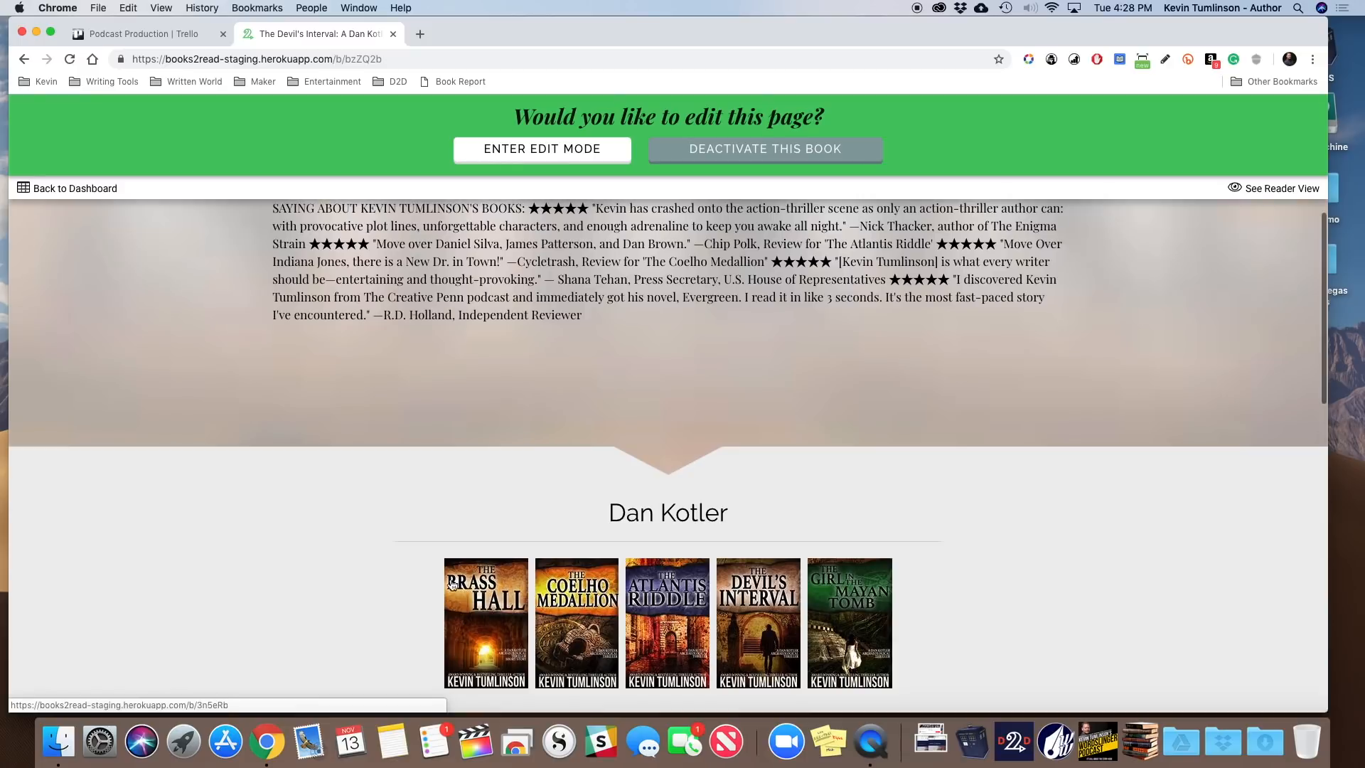
{"action": "scroll", "coordinate": [670, 543], "scroll_direction": "up", "scroll_amount": 1}
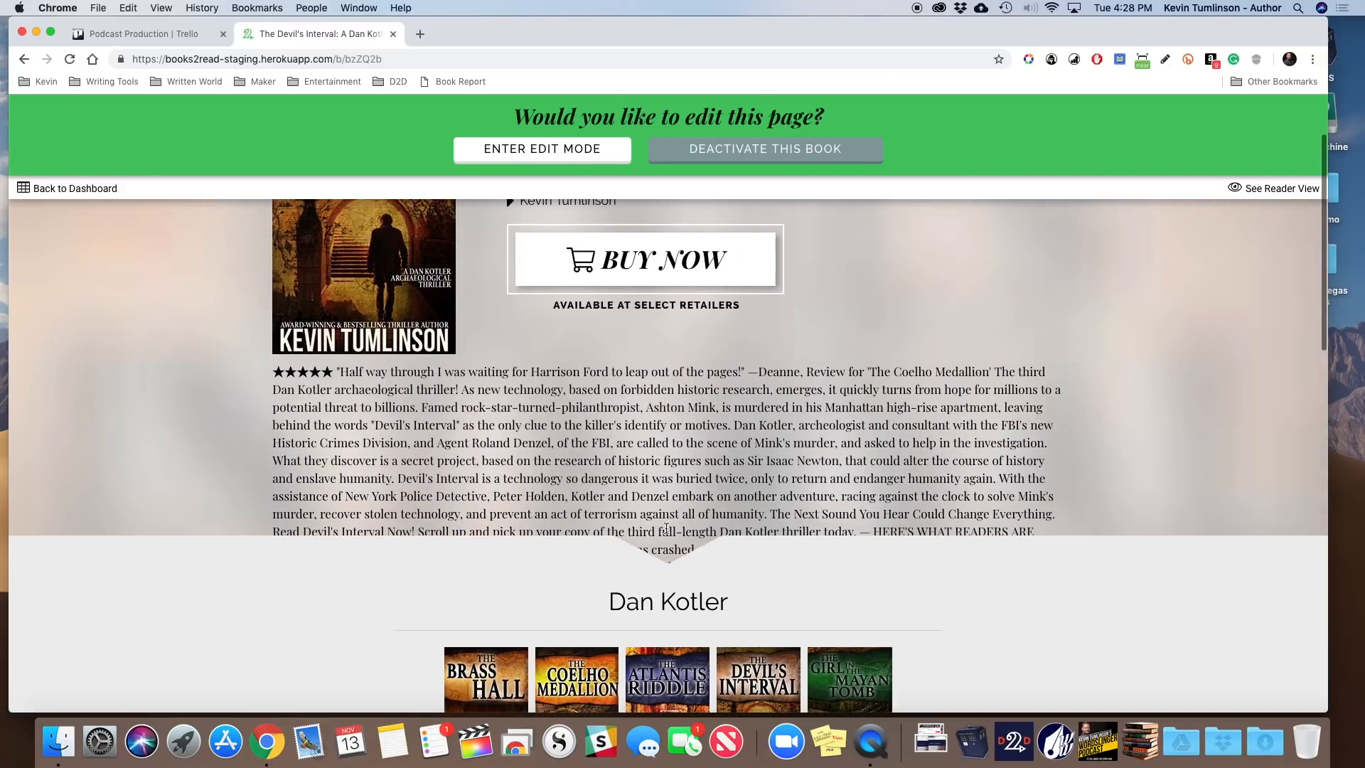
Step: Reopen the book page for editing and switch its displayed carousel to Christmas Specials!
{"action": "left_click", "coordinate": [575, 155]}
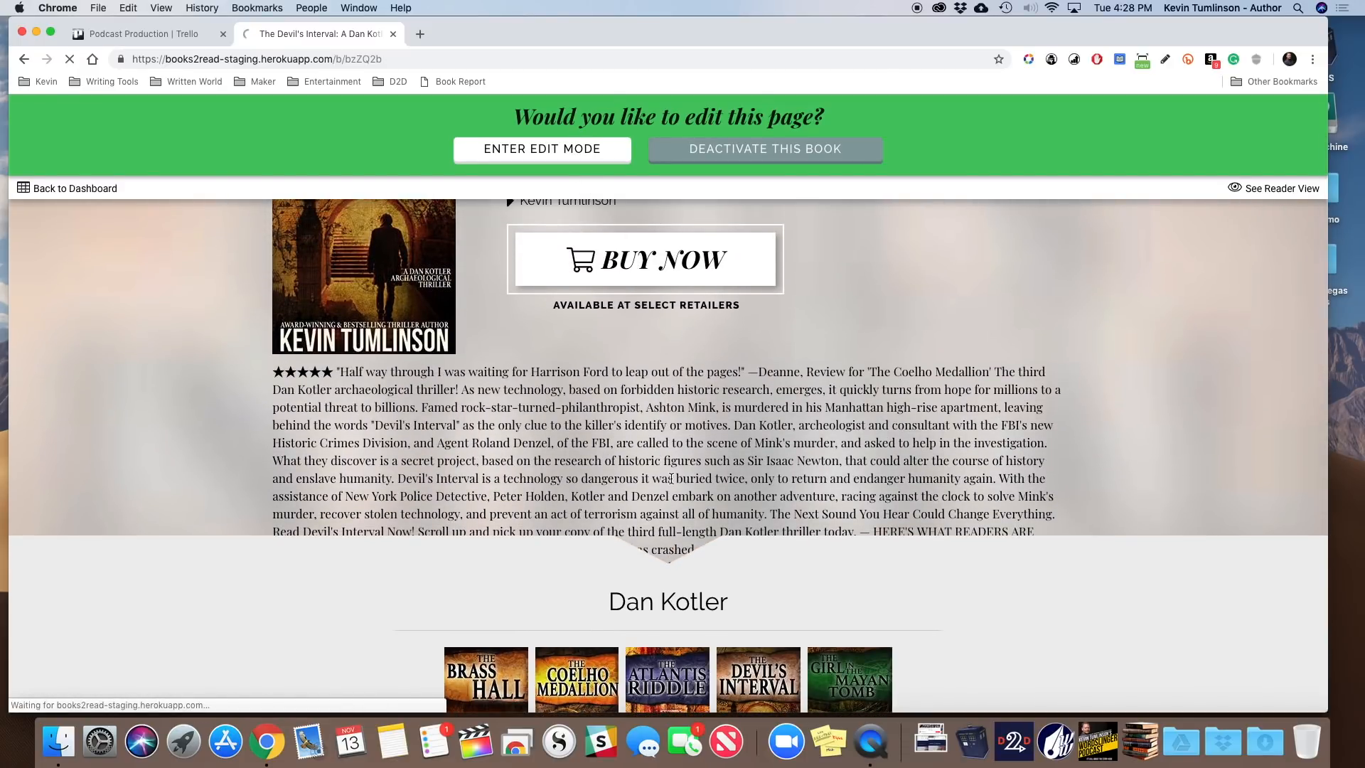
{"action": "scroll", "coordinate": [694, 592], "scroll_direction": "down", "scroll_amount": 3}
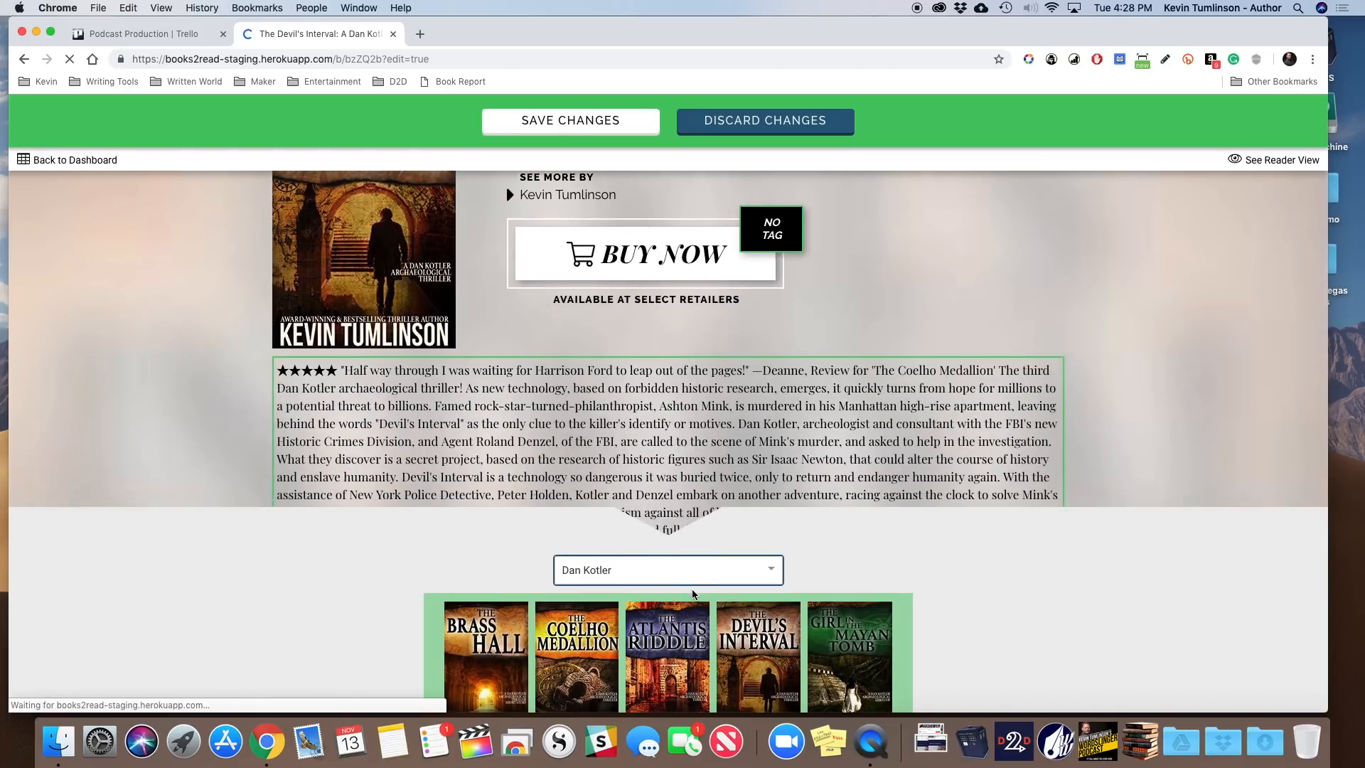
{"action": "left_click", "coordinate": [695, 569]}
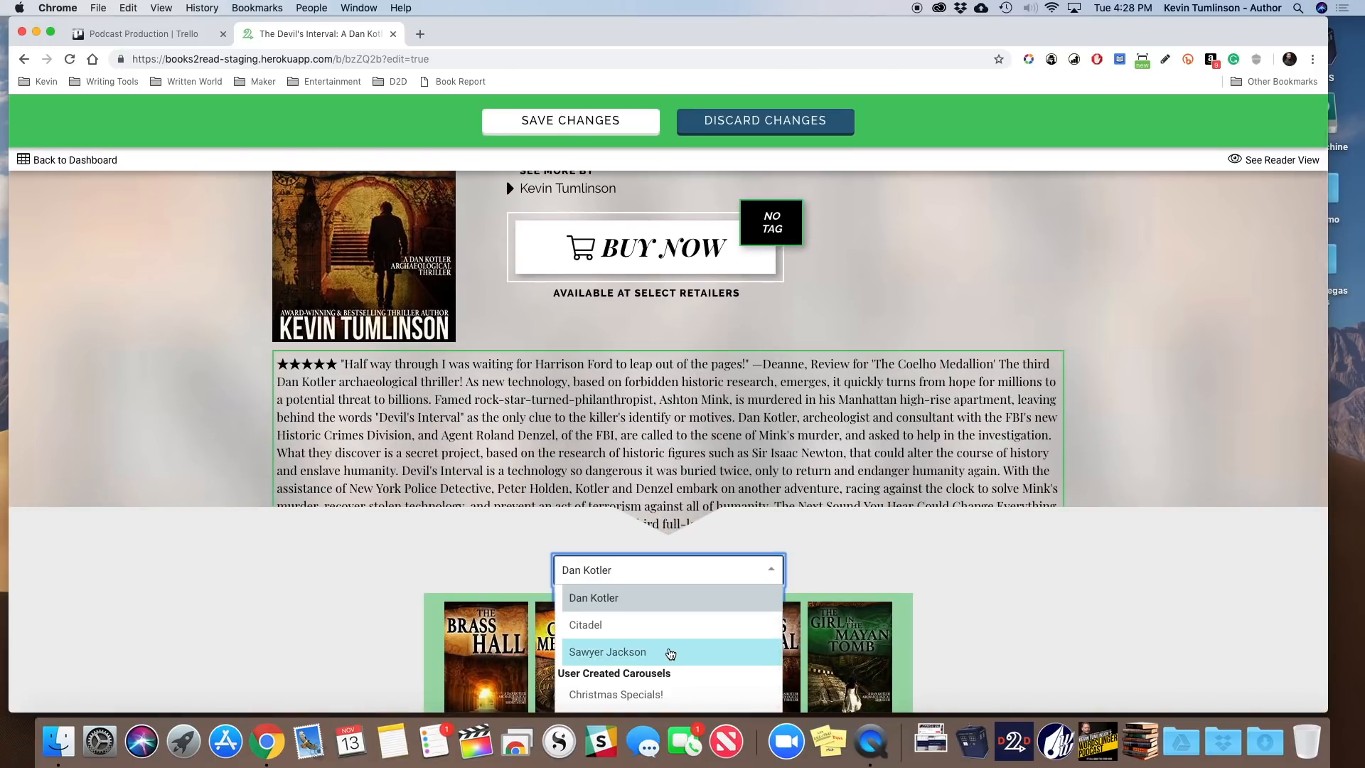
{"action": "scroll", "coordinate": [658, 652], "scroll_direction": "down", "scroll_amount": 1}
{"action": "left_click", "coordinate": [647, 677]}
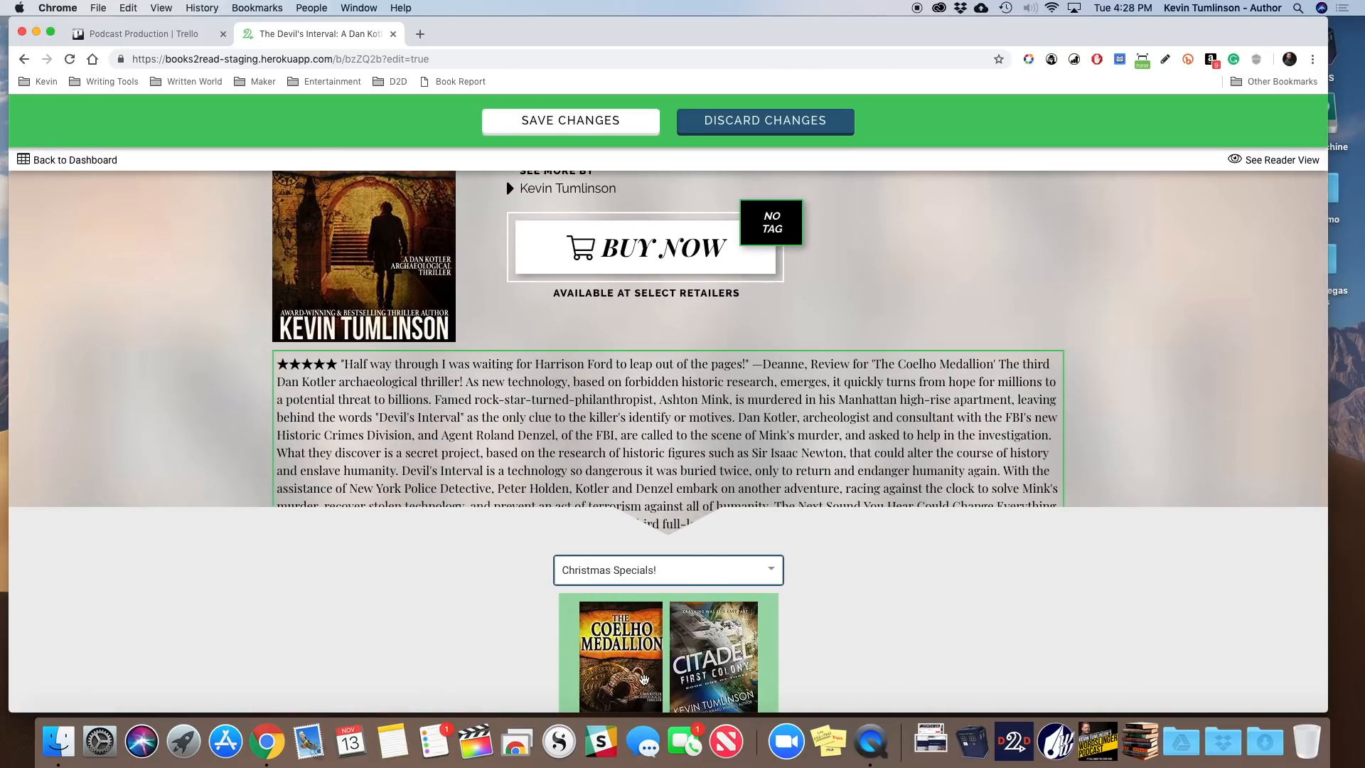
{"action": "scroll", "coordinate": [908, 630], "scroll_direction": "down", "scroll_amount": 5}
{"action": "scroll", "coordinate": [916, 630], "scroll_direction": "up", "scroll_amount": 3}
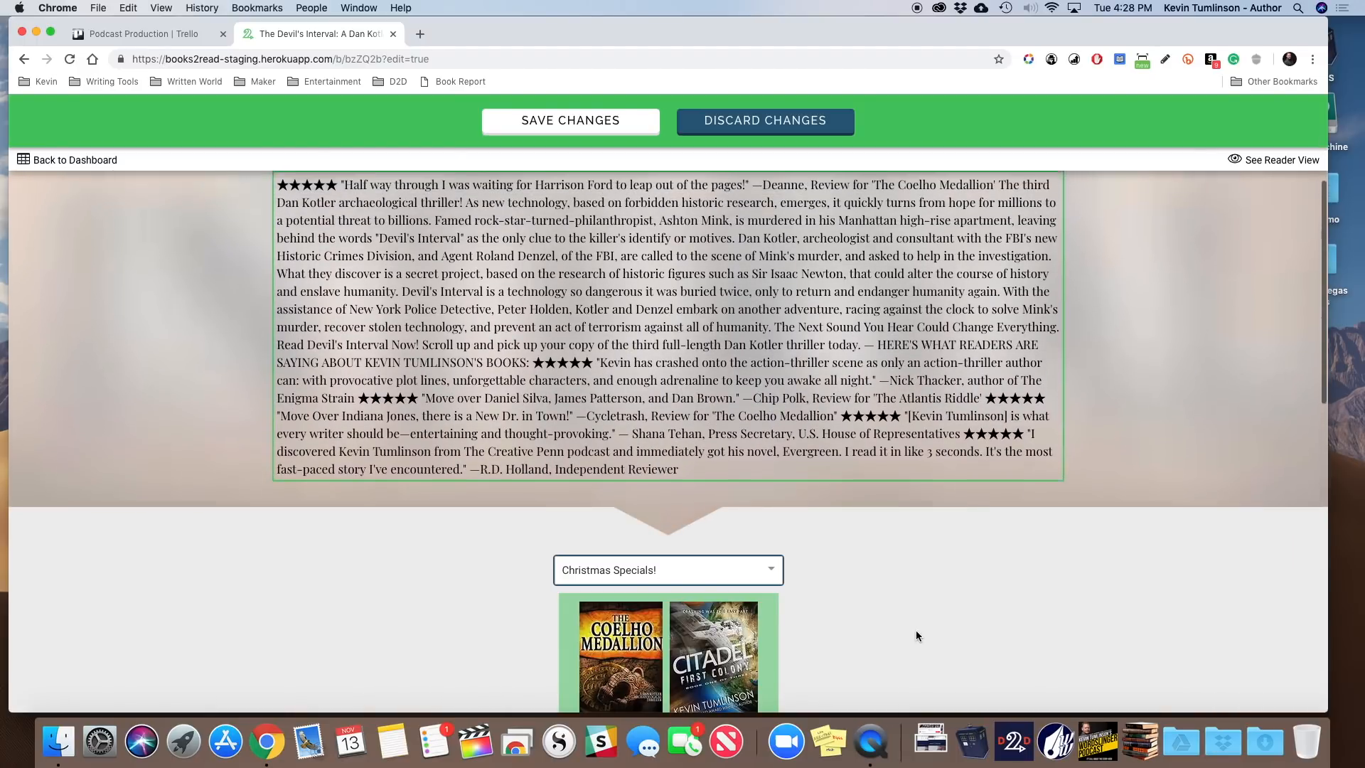
Step: Switch the carousel displayed on The Devil's Interval book page to Dan Kotler
{"action": "left_click", "coordinate": [736, 569]}
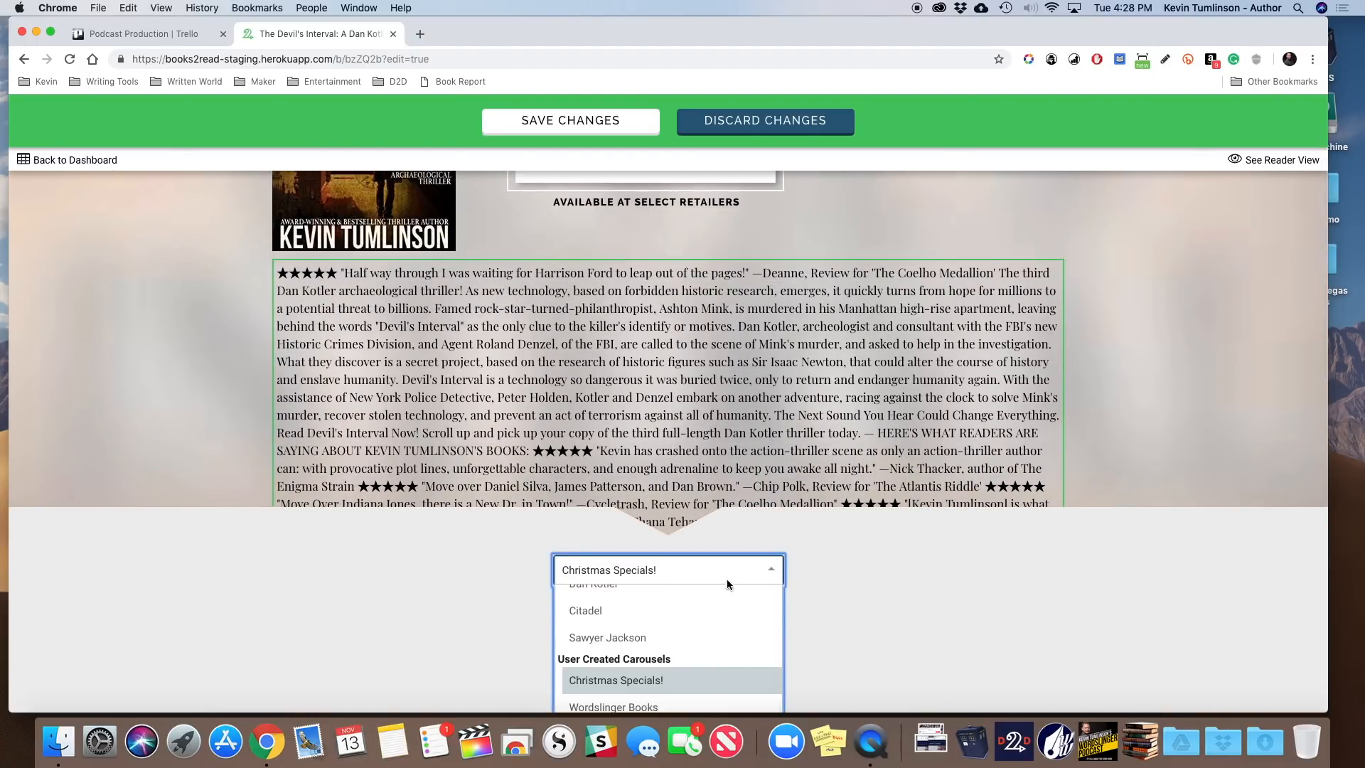
{"action": "scroll", "coordinate": [684, 640], "scroll_direction": "up", "scroll_amount": 2}
{"action": "left_click", "coordinate": [662, 635]}
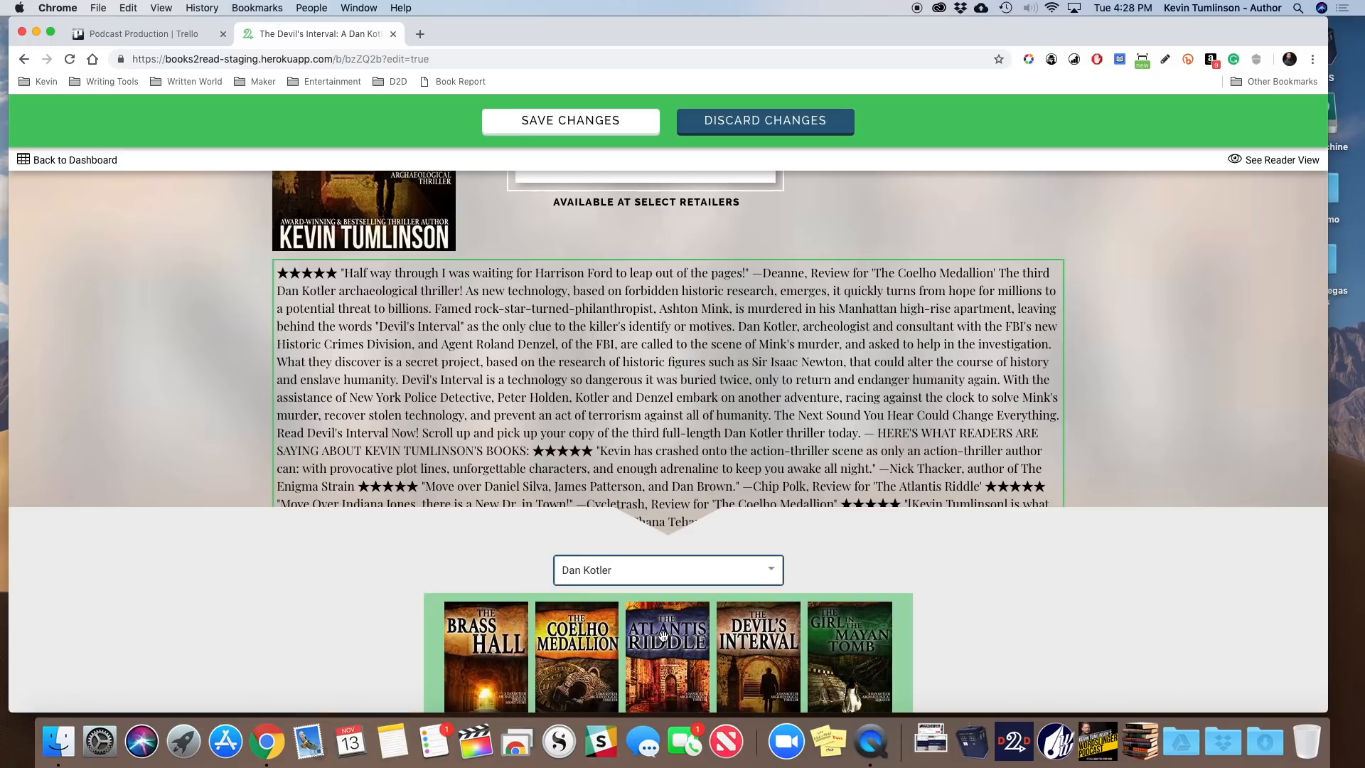
Step: Move The Brass Hall to the end of the Dan Kotler carousel, save the changes and check the order on the saved book page
{"action": "scroll", "coordinate": [1021, 596], "scroll_direction": "down", "scroll_amount": 3}
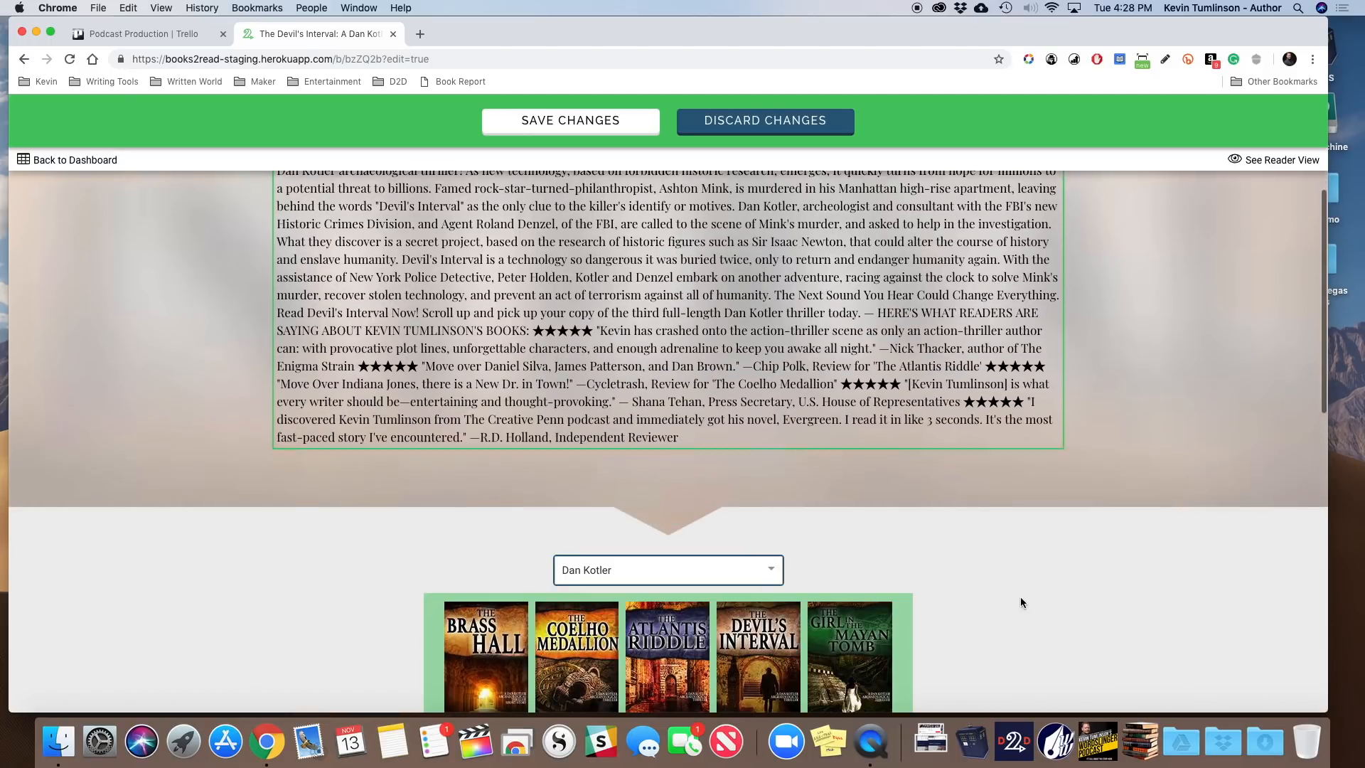
{"action": "scroll", "coordinate": [910, 621], "scroll_direction": "down", "scroll_amount": 3}
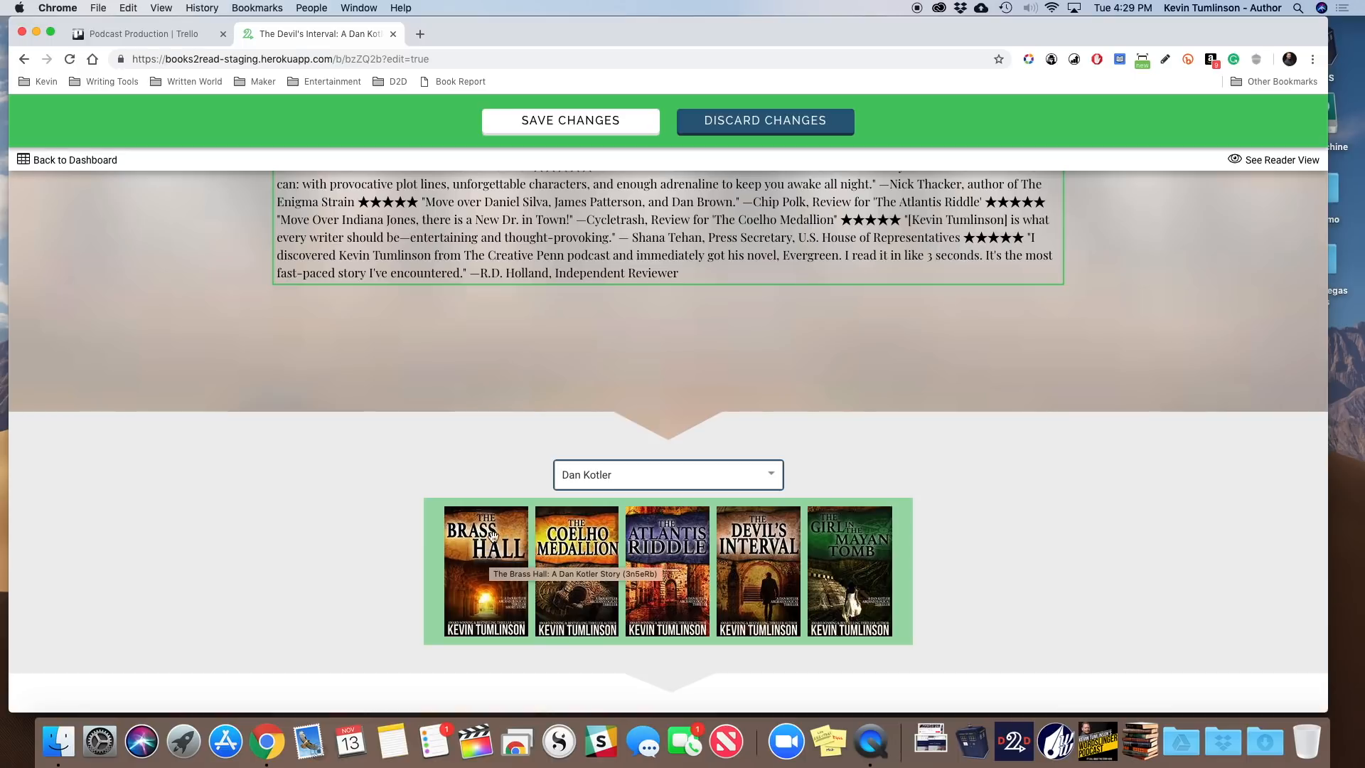
{"action": "left_click_drag", "start_coordinate": [488, 553], "coordinate": [854, 517]}
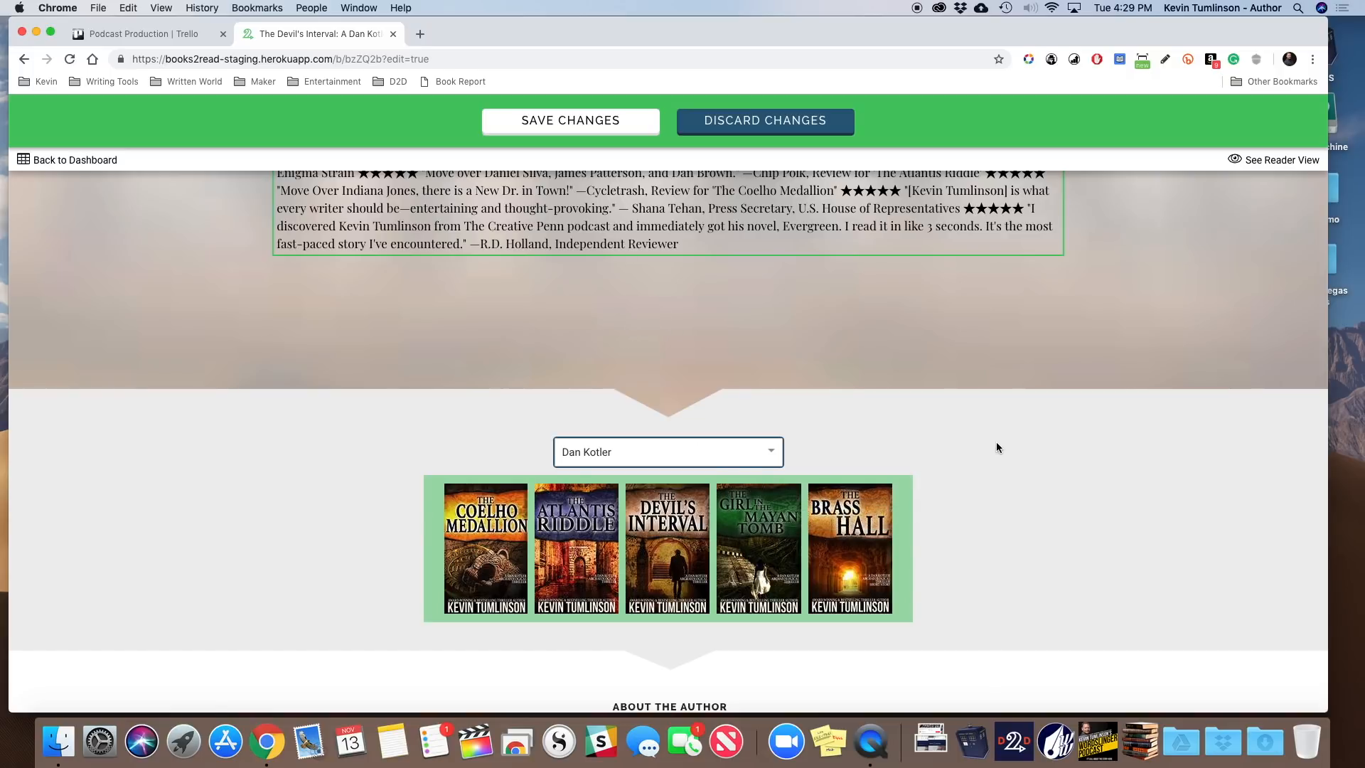
{"action": "left_click", "coordinate": [565, 116]}
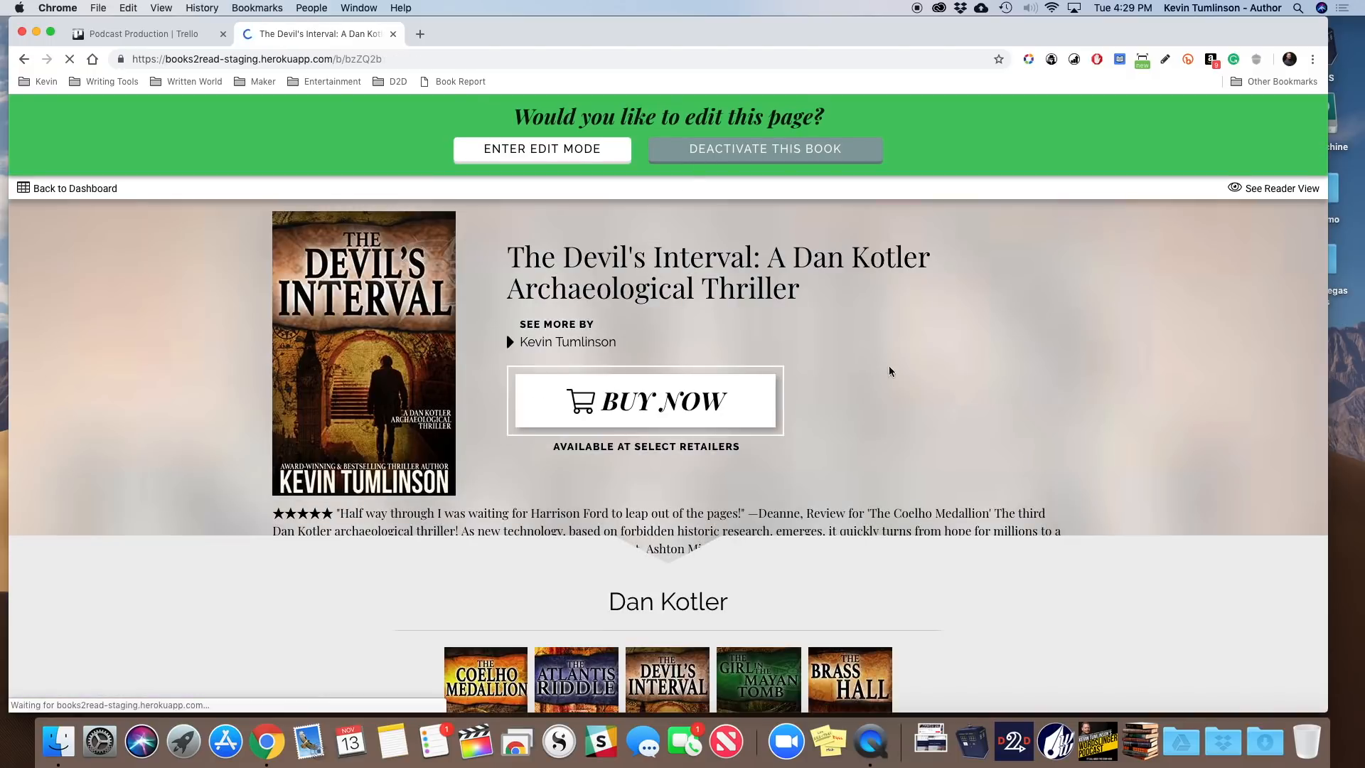
{"action": "scroll", "coordinate": [890, 372], "scroll_direction": "down", "scroll_amount": 3}
{"action": "scroll", "coordinate": [912, 421], "scroll_direction": "down", "scroll_amount": 2}
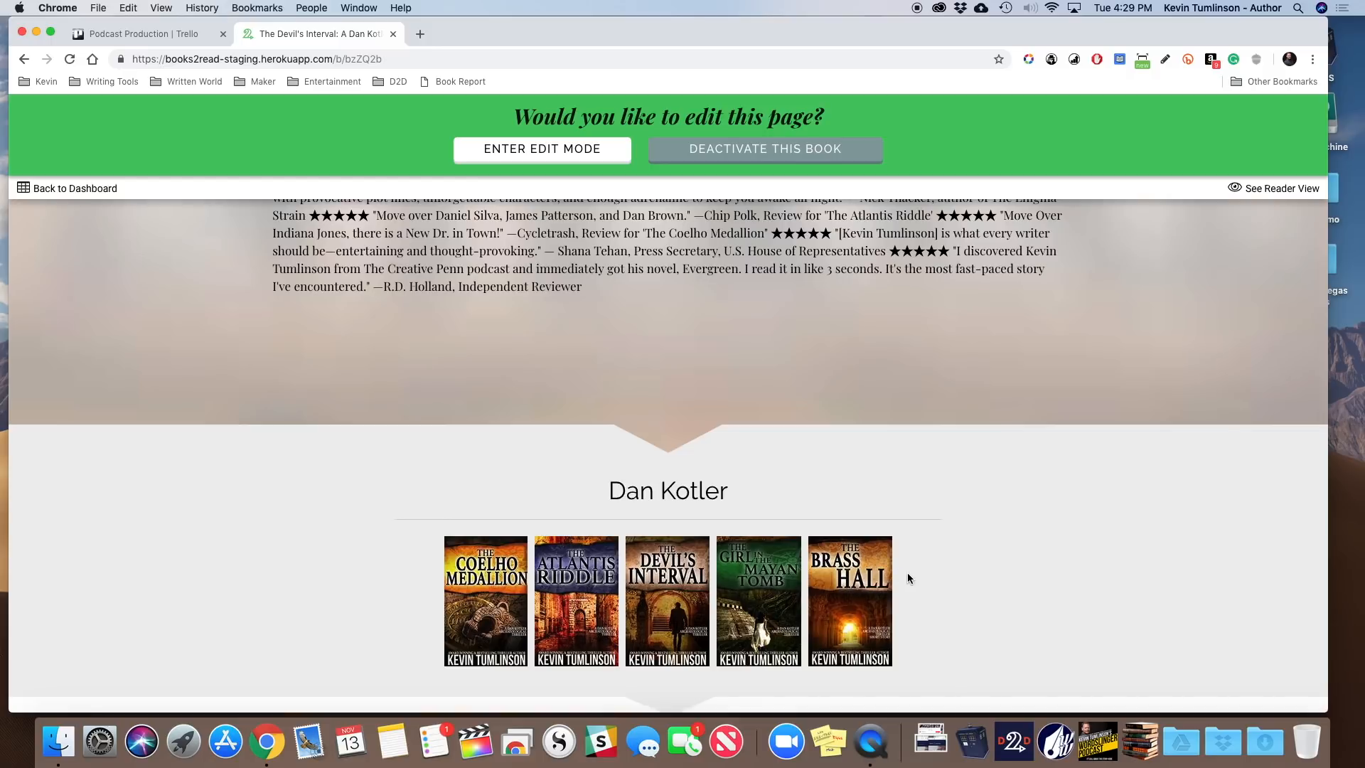
{"action": "scroll", "coordinate": [923, 573], "scroll_direction": "up", "scroll_amount": 5}
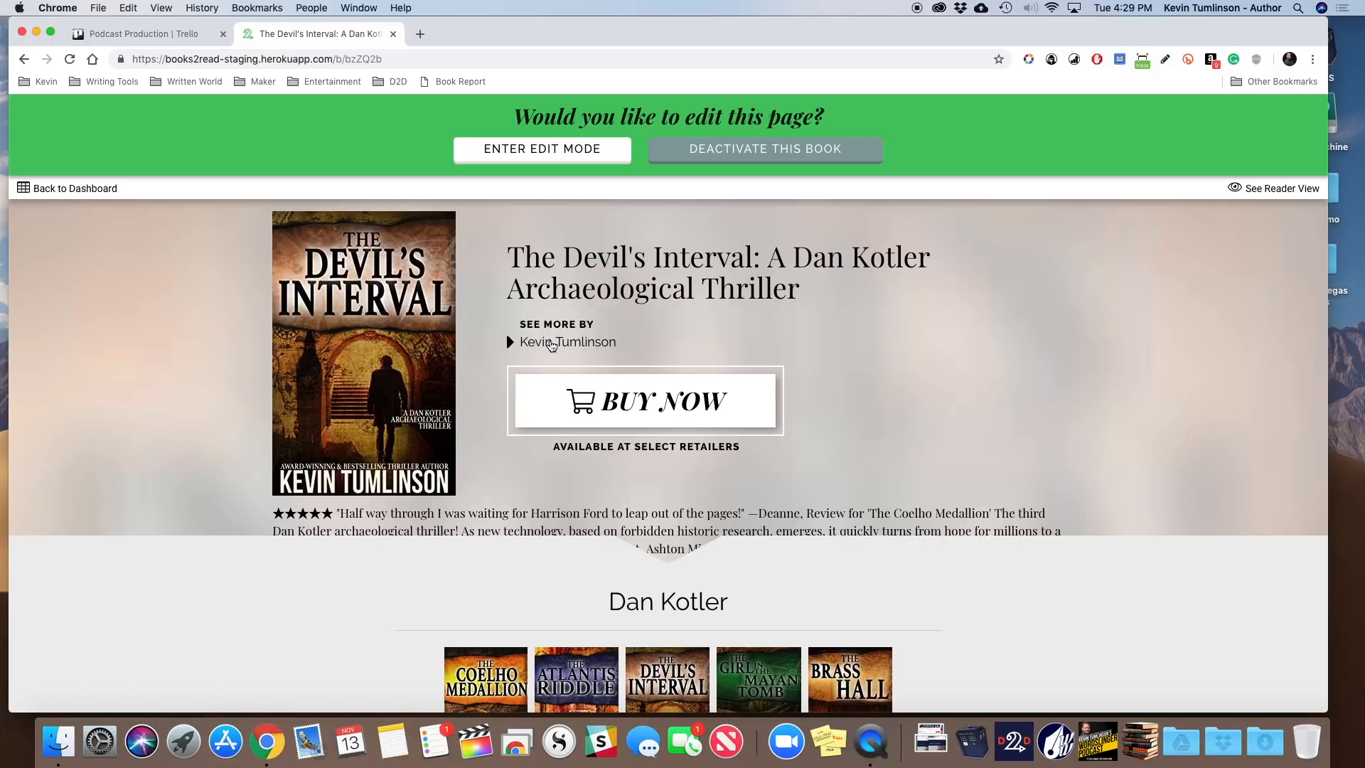
Step: Open the author's page from the book page and look over its carousels, book order and series status labels
{"action": "left_click", "coordinate": [553, 344]}
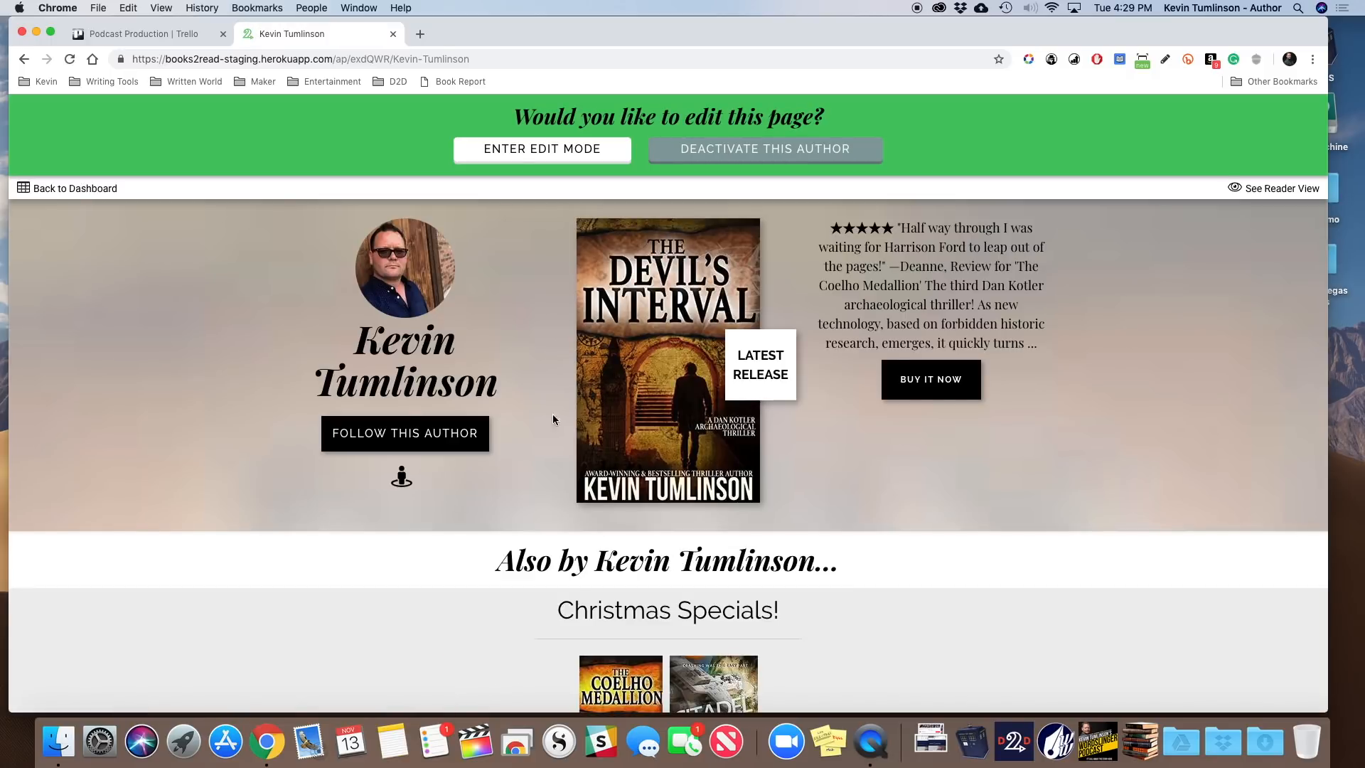
{"action": "scroll", "coordinate": [502, 540], "scroll_direction": "down", "scroll_amount": 2}
{"action": "scroll", "coordinate": [501, 534], "scroll_direction": "down", "scroll_amount": 8}
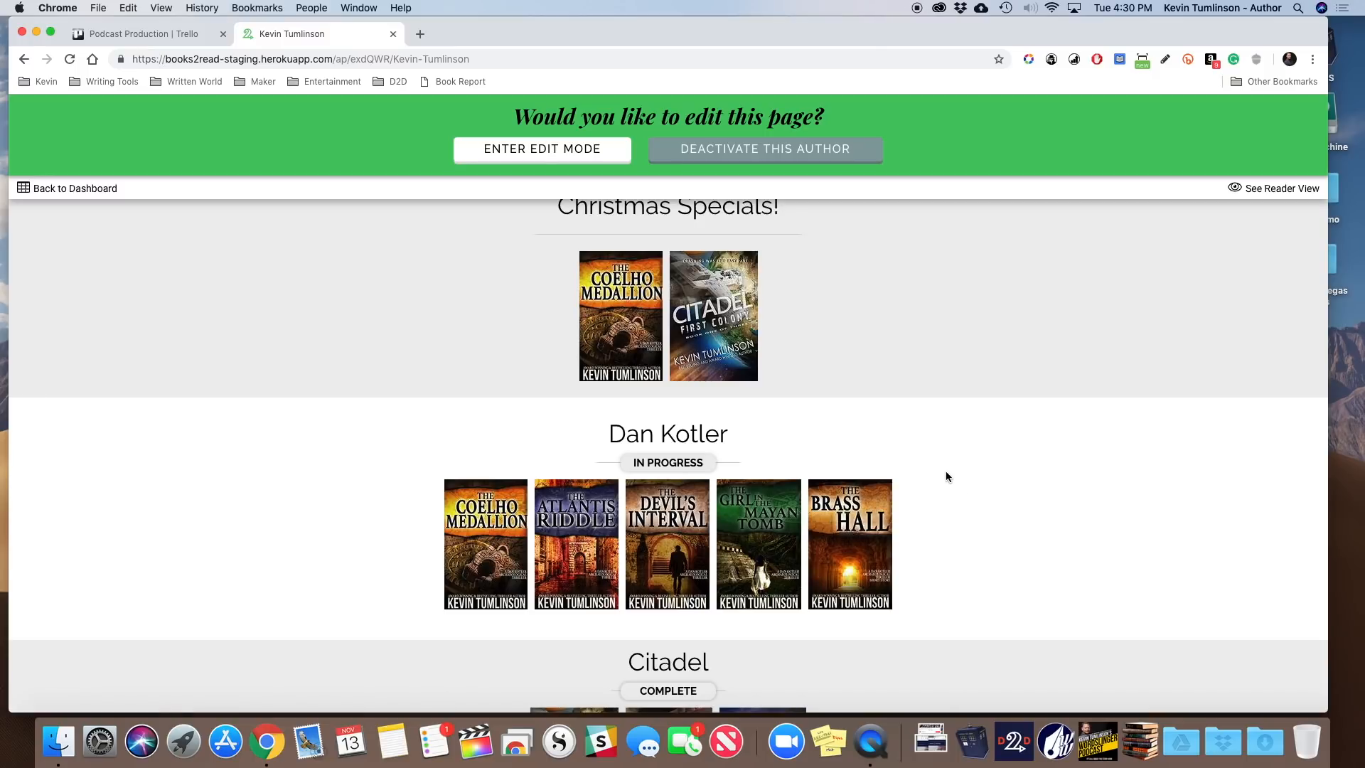
{"action": "scroll", "coordinate": [945, 467], "scroll_direction": "down", "scroll_amount": 1}
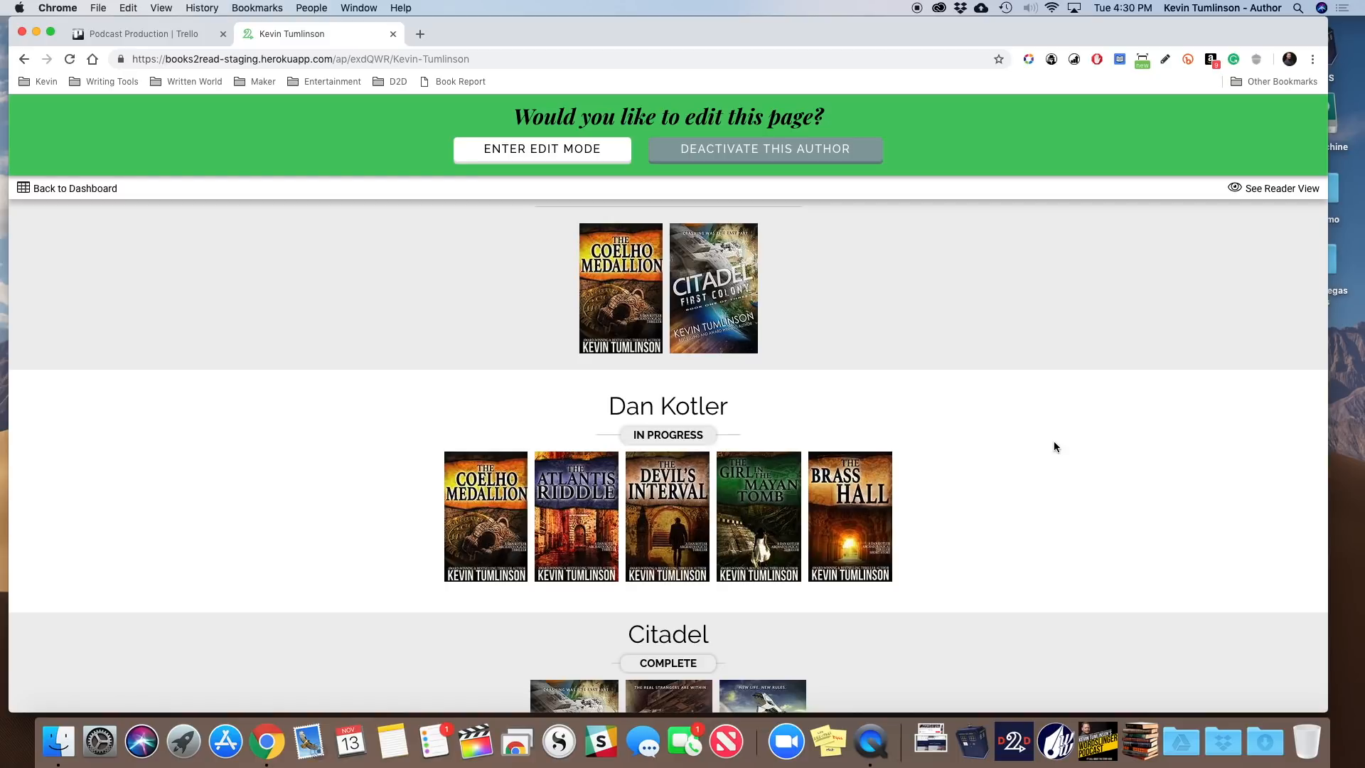
{"action": "scroll", "coordinate": [1054, 446], "scroll_direction": "down", "scroll_amount": 5}
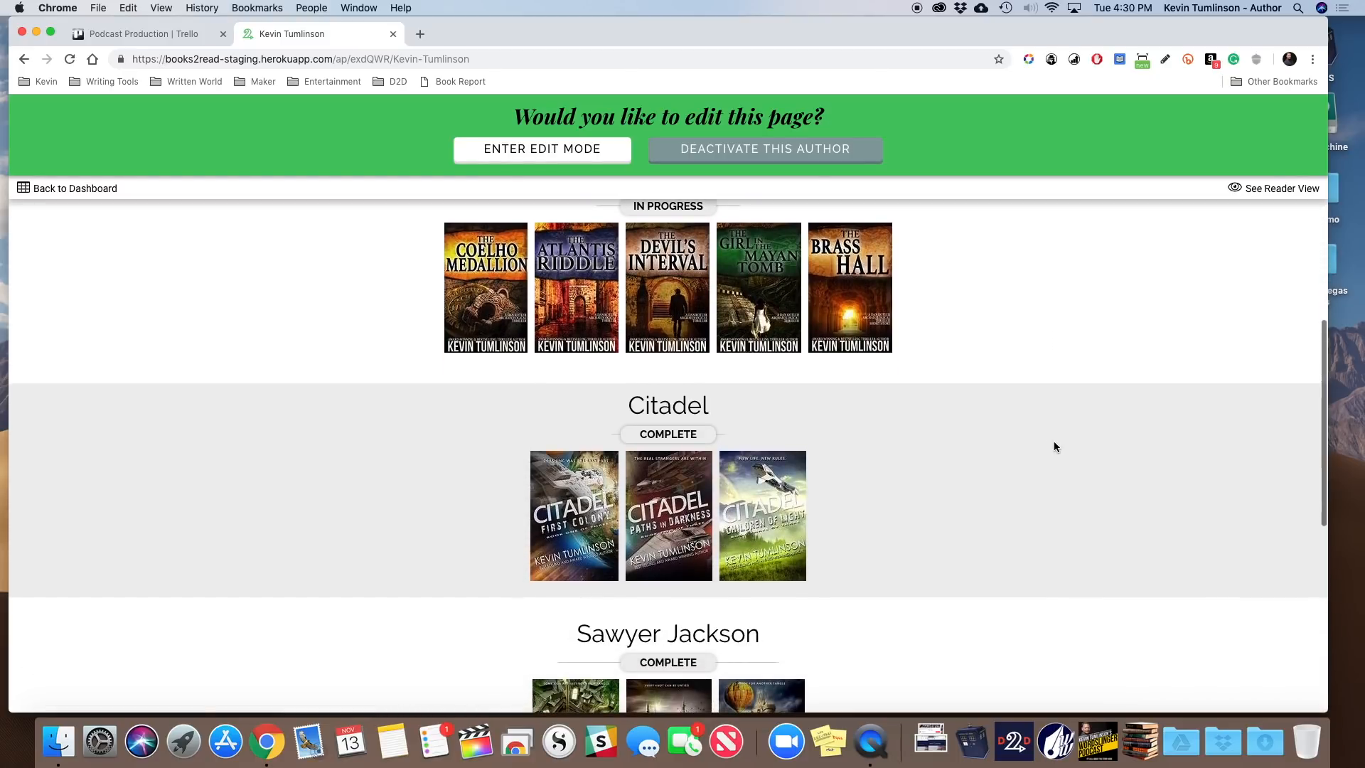
{"action": "scroll", "coordinate": [1054, 446], "scroll_direction": "up", "scroll_amount": 7}
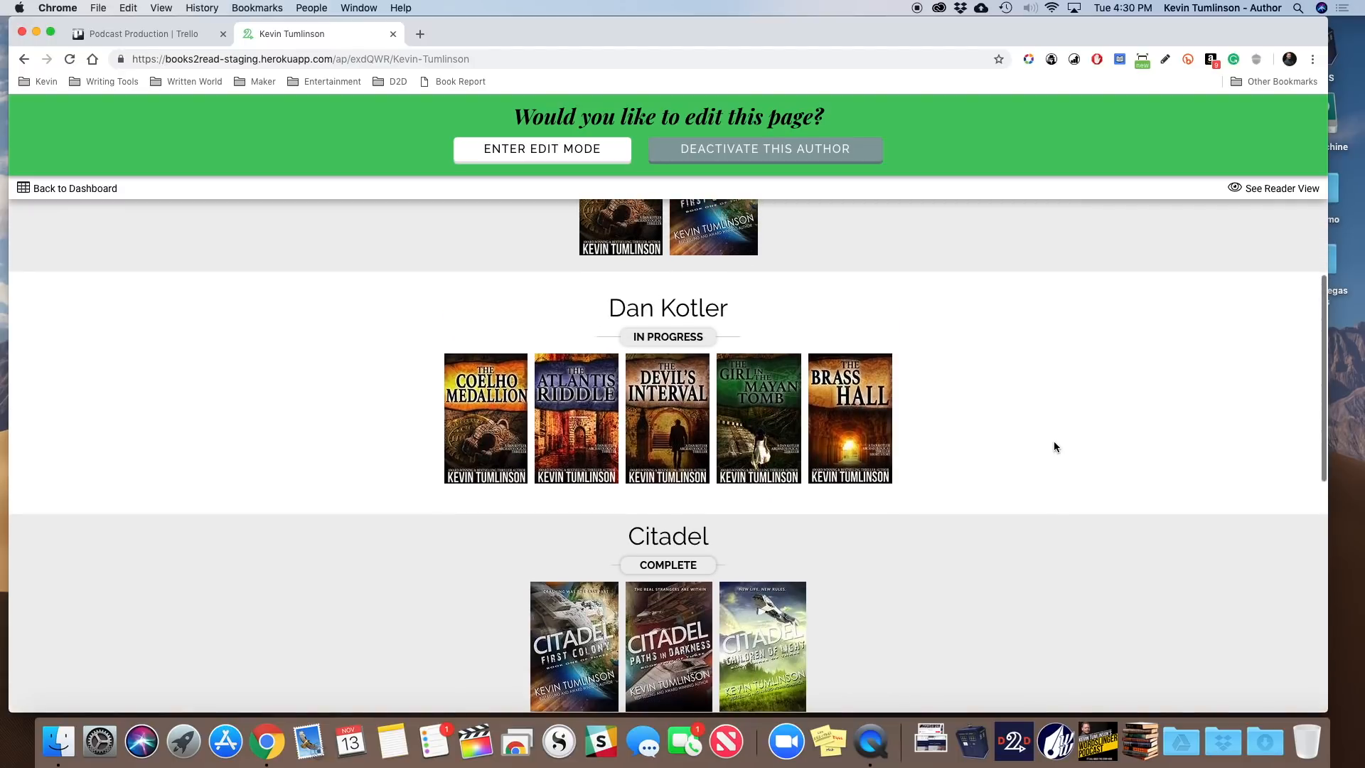
{"action": "scroll", "coordinate": [1054, 446], "scroll_direction": "up", "scroll_amount": 3}
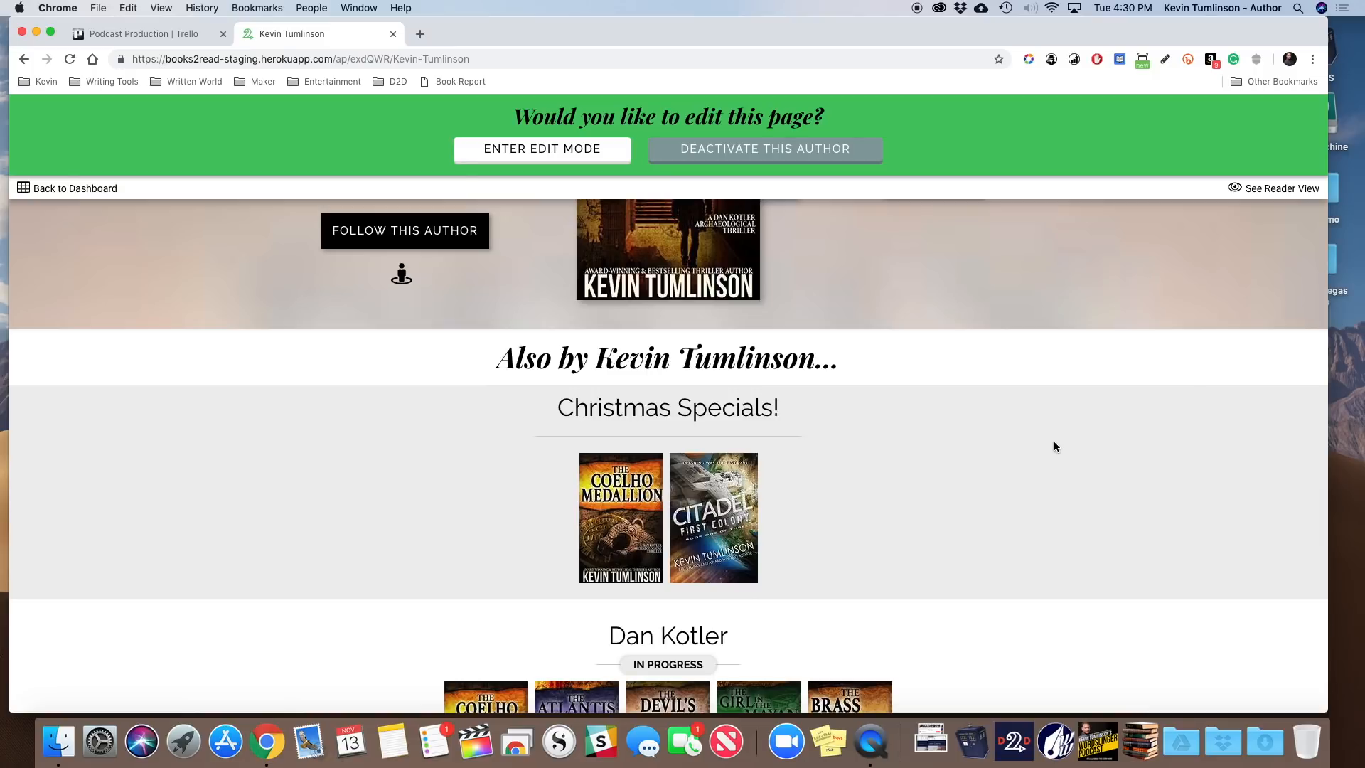
{"action": "scroll", "coordinate": [1054, 447], "scroll_direction": "up", "scroll_amount": 4}
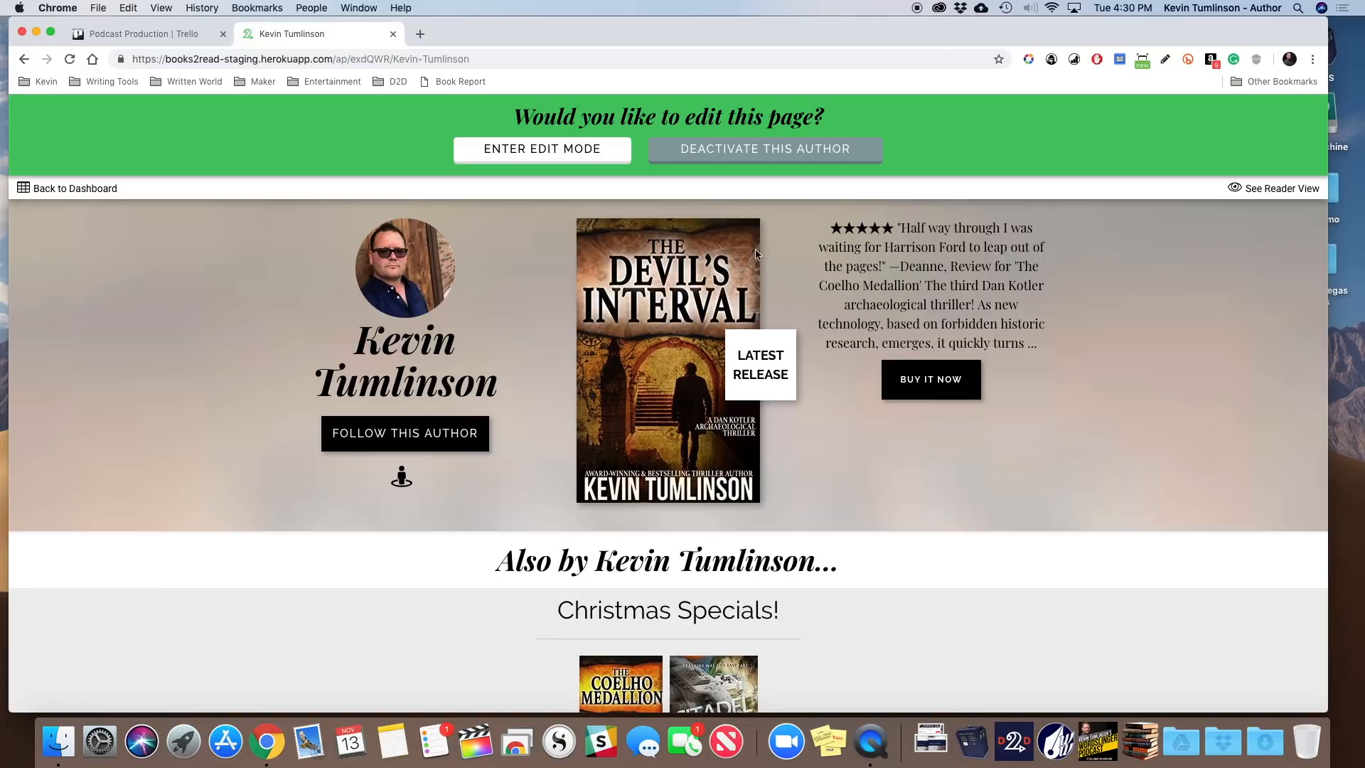
Step: Leave the author page and return to the dashboard with the list of universal book links
{"action": "left_click", "coordinate": [700, 266]}
{"action": "left_click", "coordinate": [24, 59]}
{"action": "left_click", "coordinate": [42, 189]}
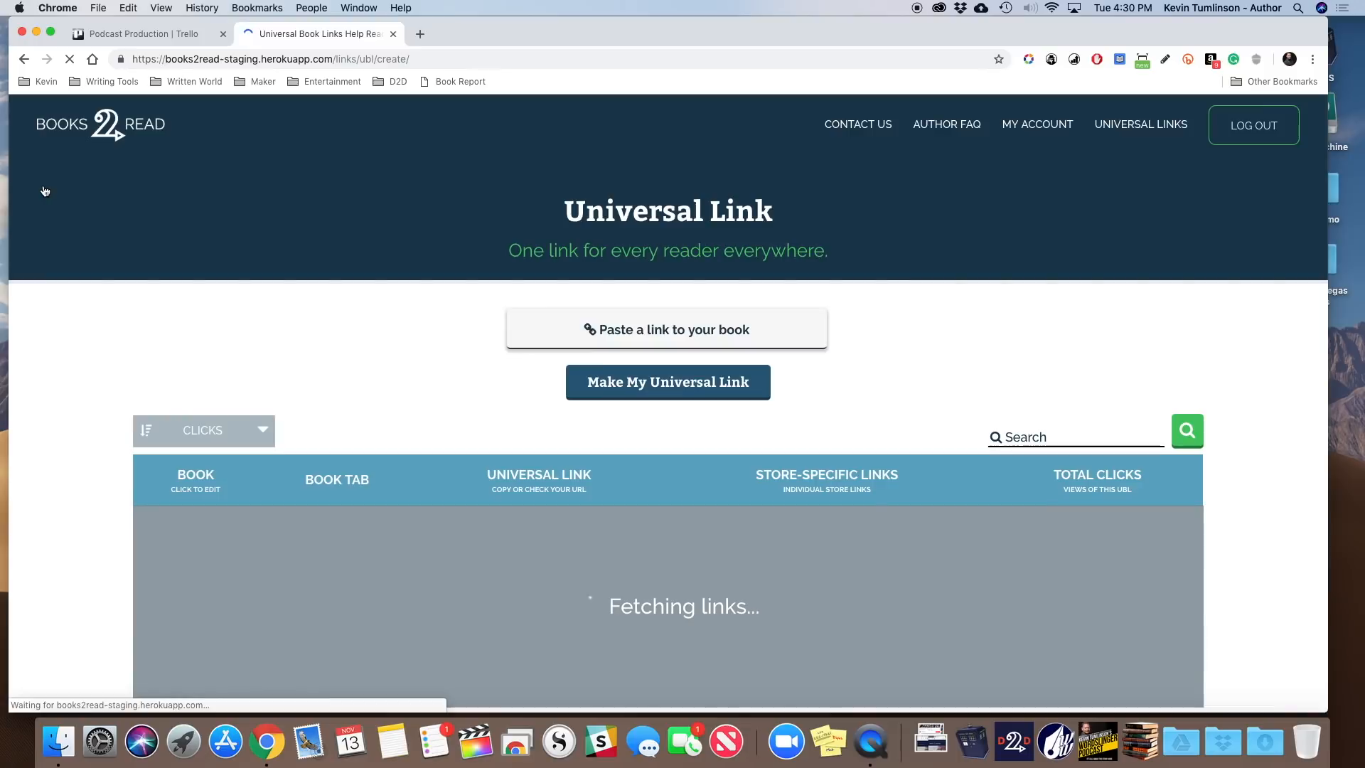
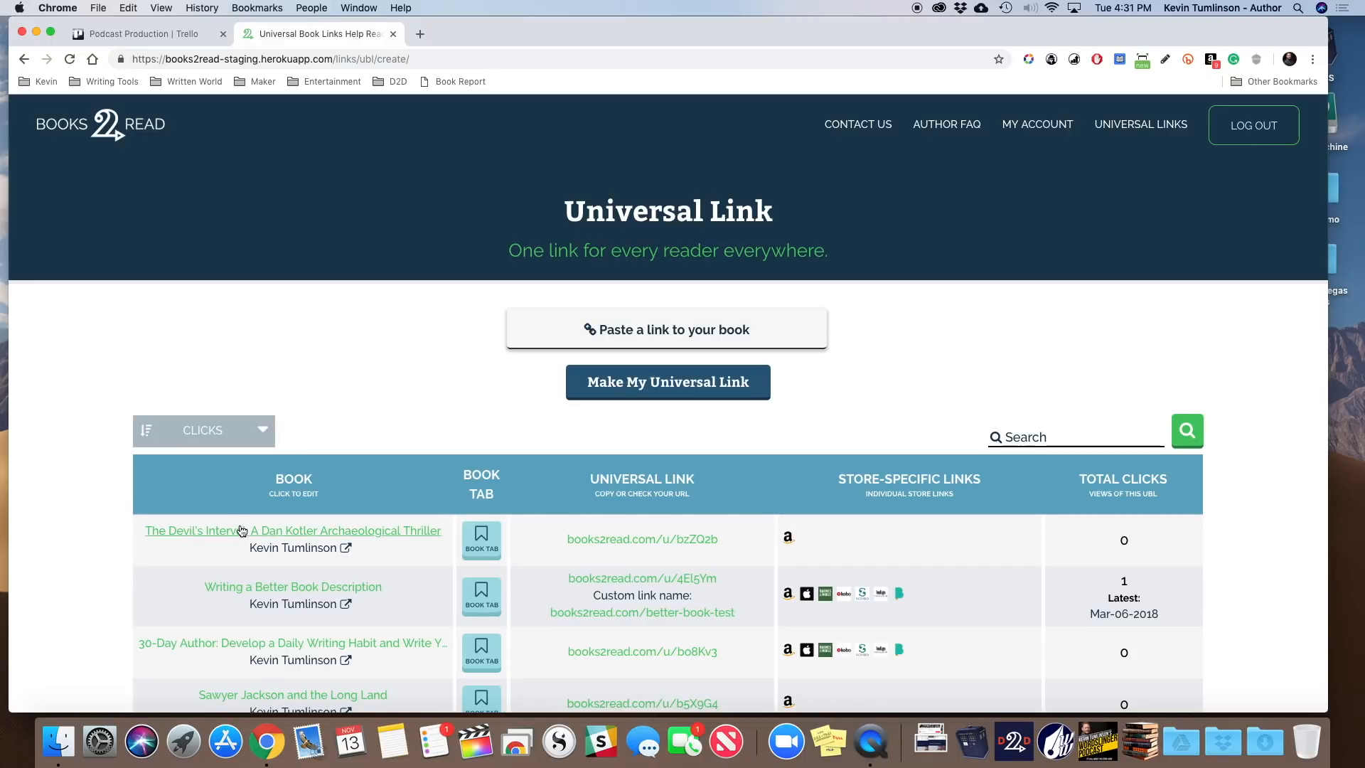
Step: Open the author page from The Devil's Interval entry in the book list and review its headline book and carousels
{"action": "left_click", "coordinate": [254, 554]}
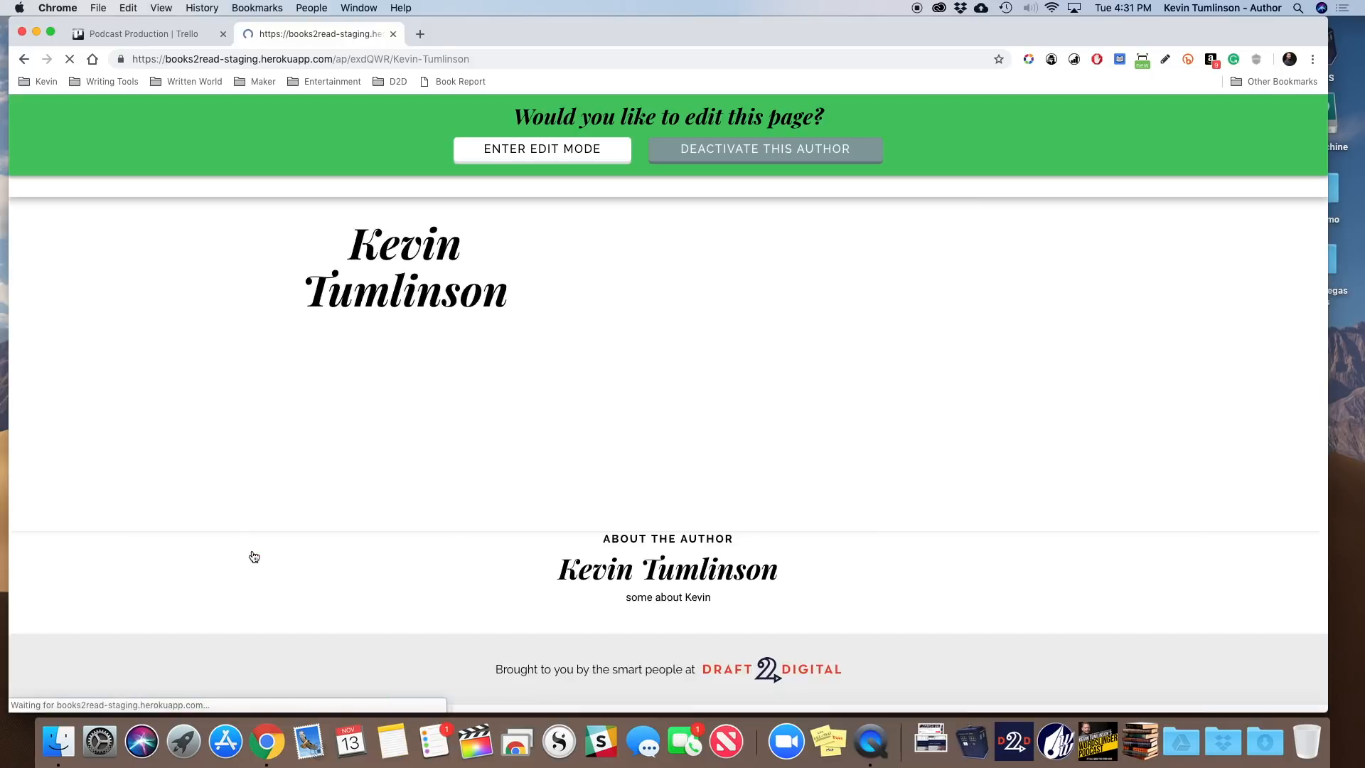
{"action": "scroll", "coordinate": [254, 556], "scroll_direction": "down", "scroll_amount": 5}
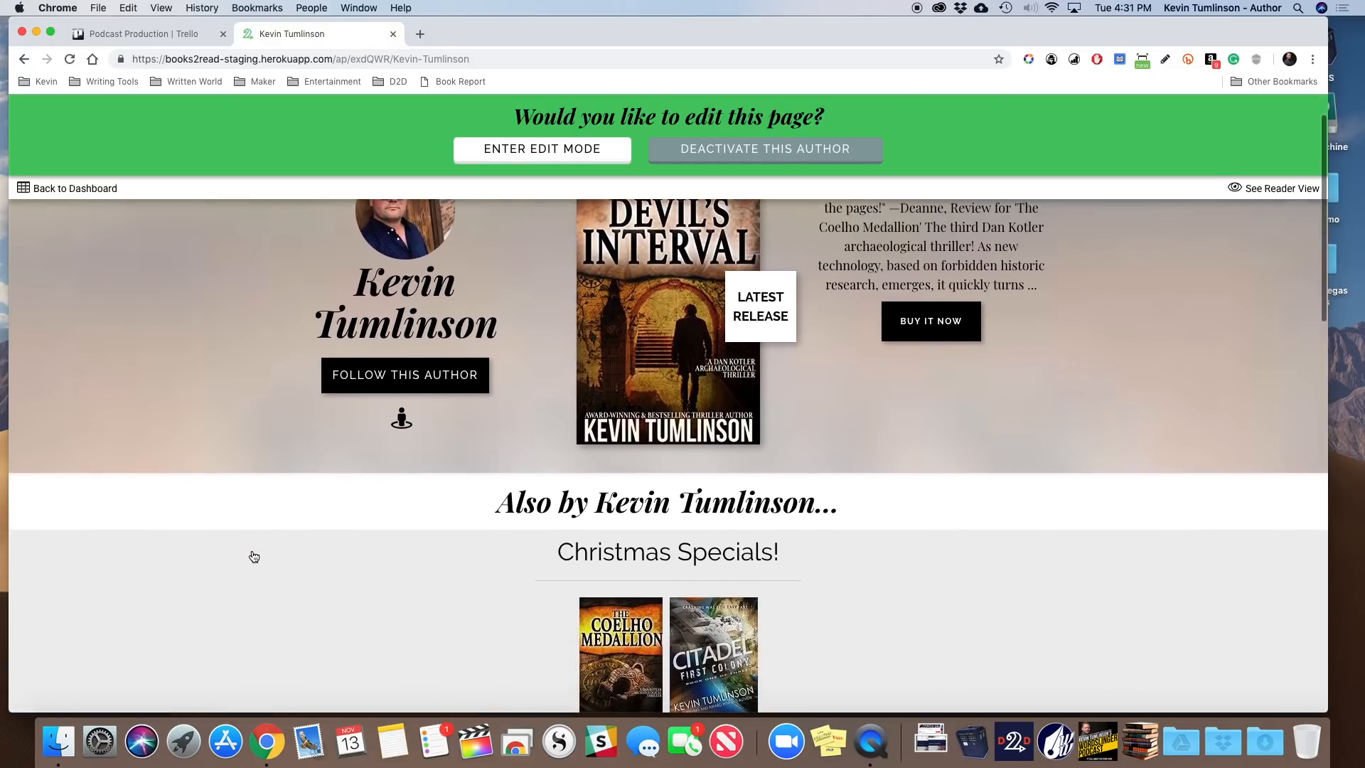
{"action": "scroll", "coordinate": [254, 555], "scroll_direction": "down", "scroll_amount": 5}
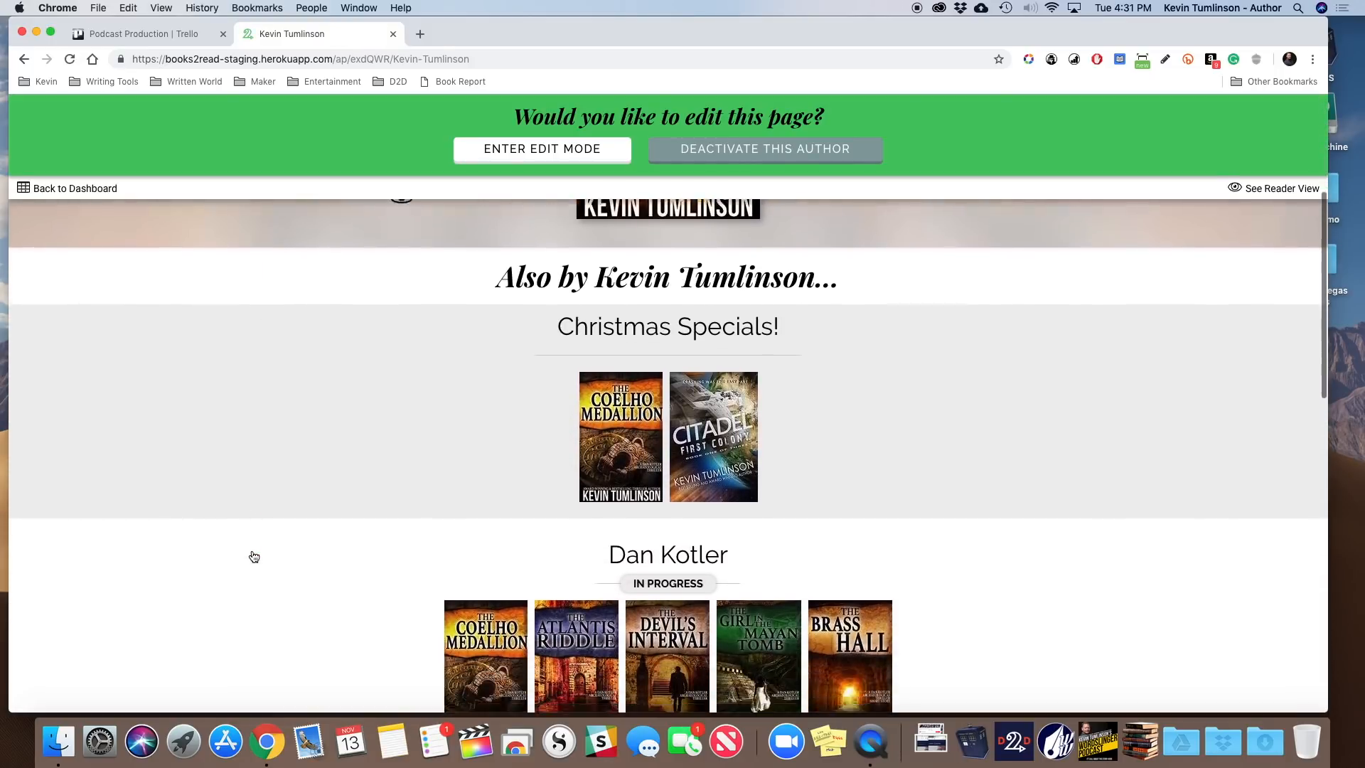
{"action": "scroll", "coordinate": [254, 555], "scroll_direction": "down", "scroll_amount": 4}
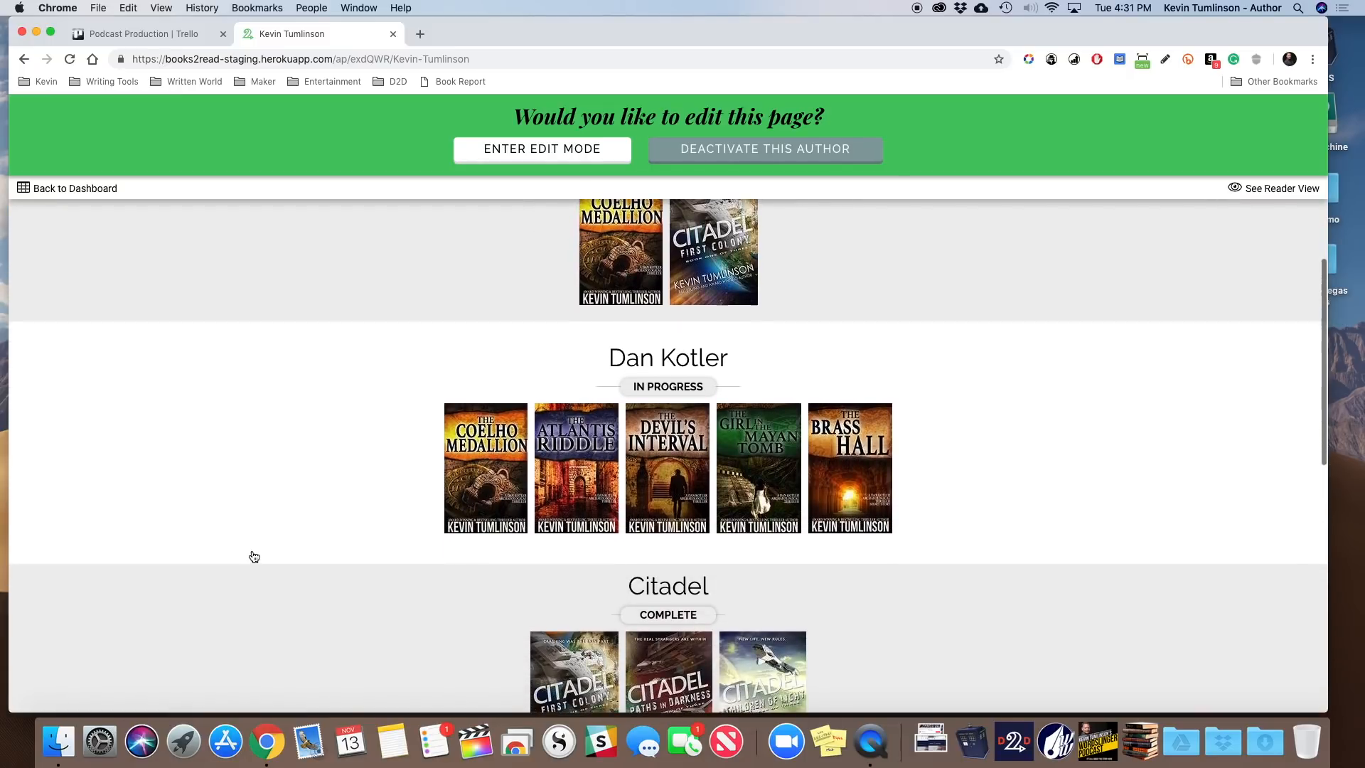
{"action": "scroll", "coordinate": [254, 555], "scroll_direction": "up", "scroll_amount": 10}
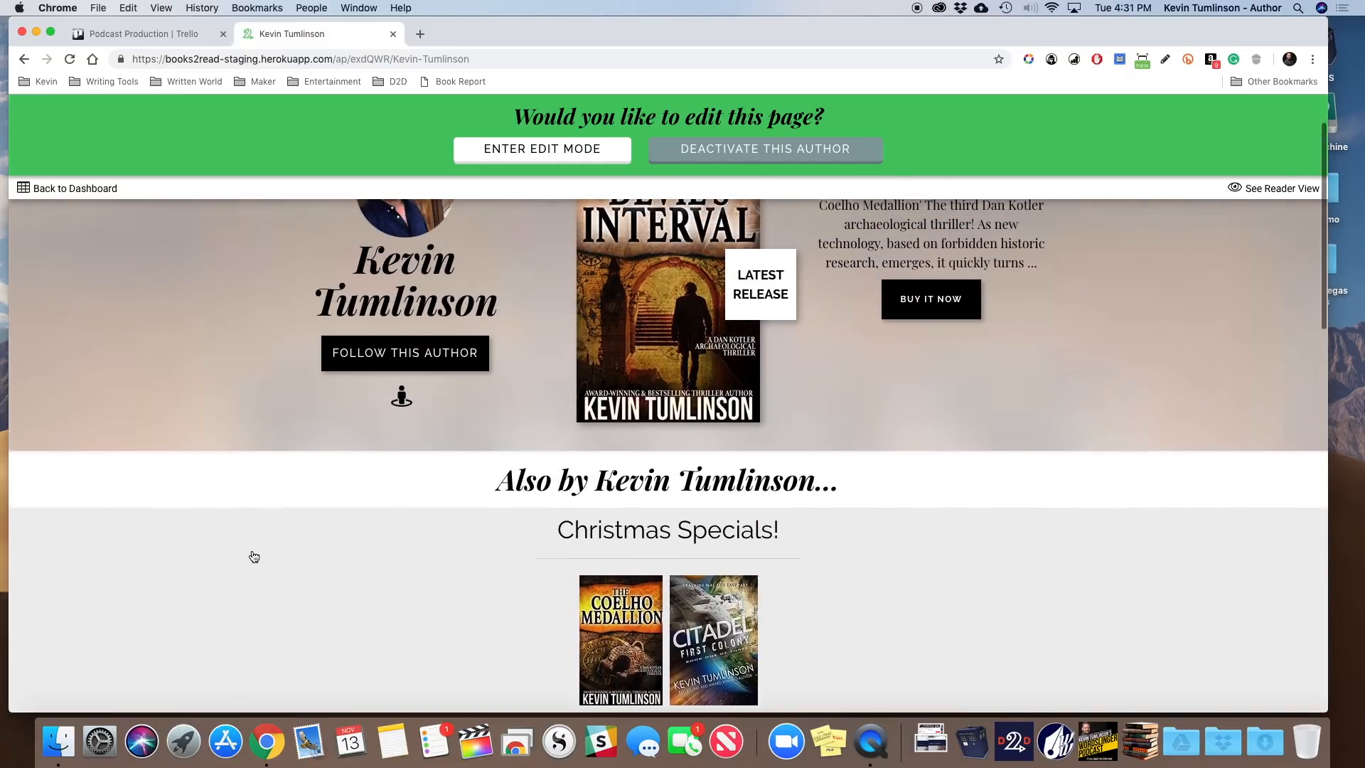